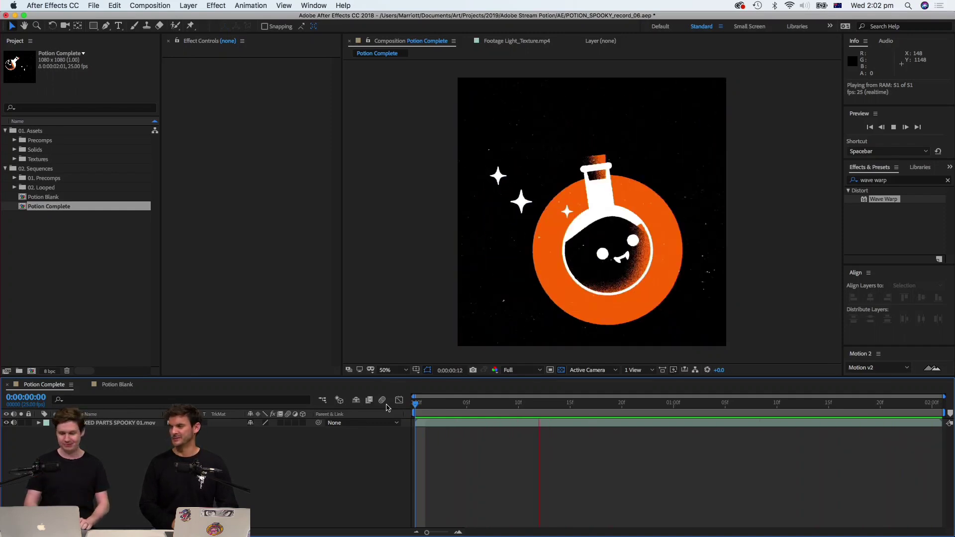
Stop the preview of the finished animation and open the Potion Blank composition with no layer selected.
{"action": "key", "text": "space"}
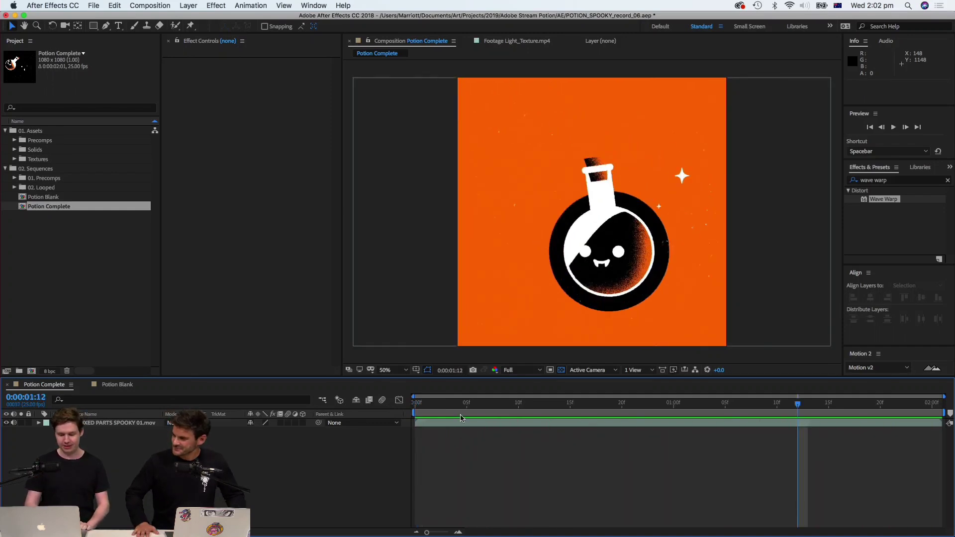
{"action": "double_click", "coordinate": [74, 197]}
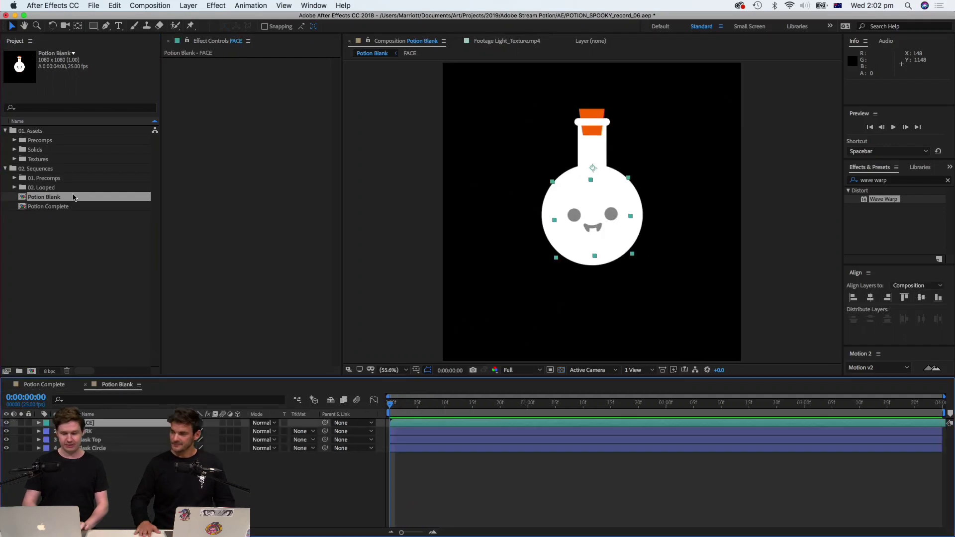
{"action": "left_click", "coordinate": [468, 462]}
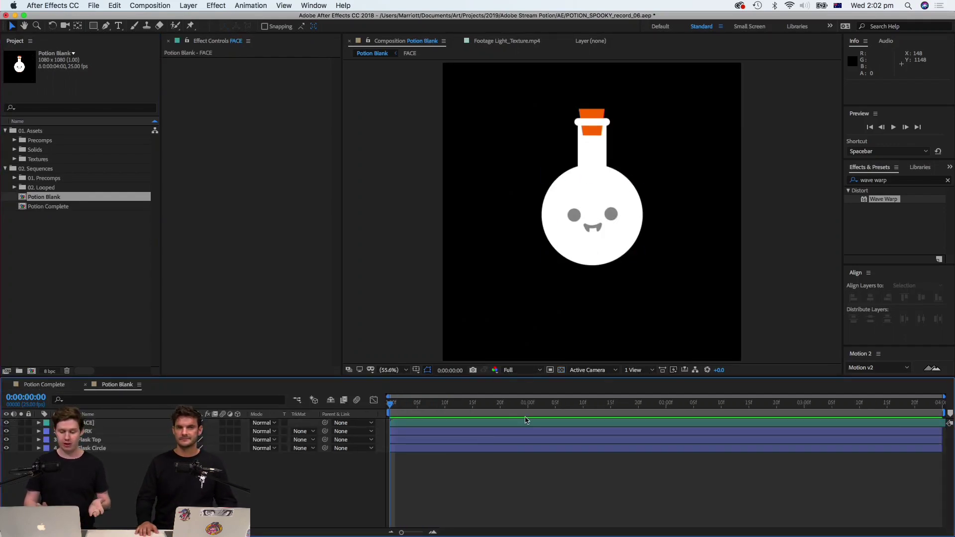
Select the Flask Circle layer and activate the Ellipse Tool to show how the flask body is made.
{"action": "left_click", "coordinate": [433, 448]}
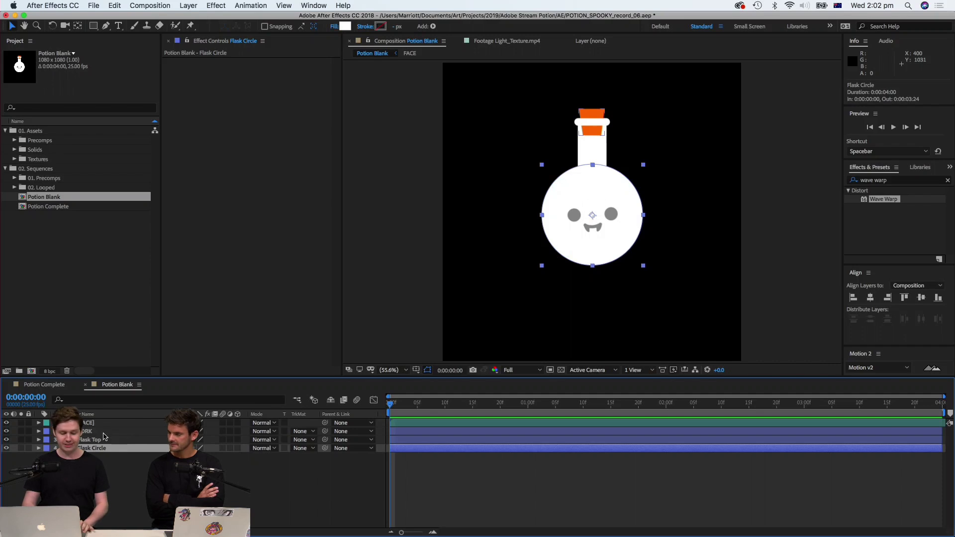
{"action": "left_click", "coordinate": [101, 457]}
{"action": "left_click", "coordinate": [97, 448]}
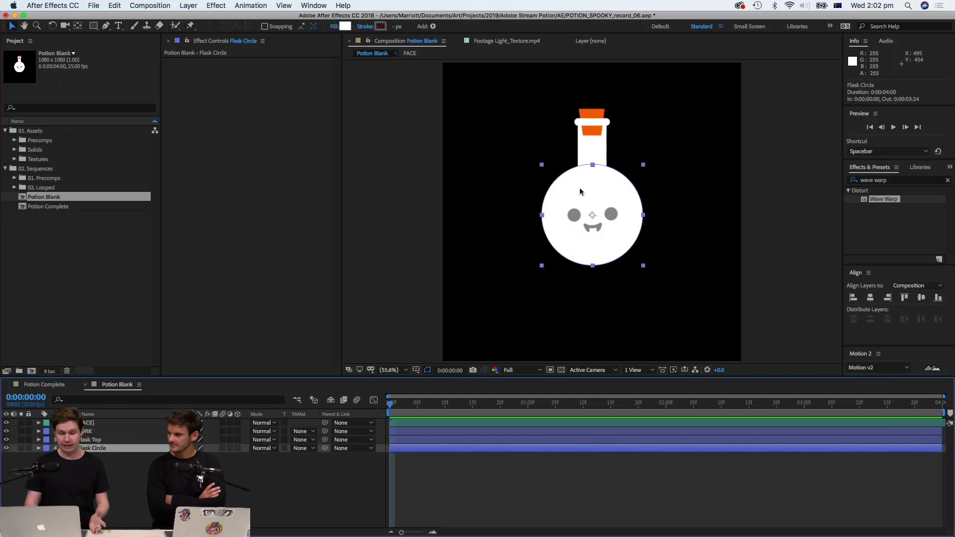
{"action": "left_click", "coordinate": [93, 26]}
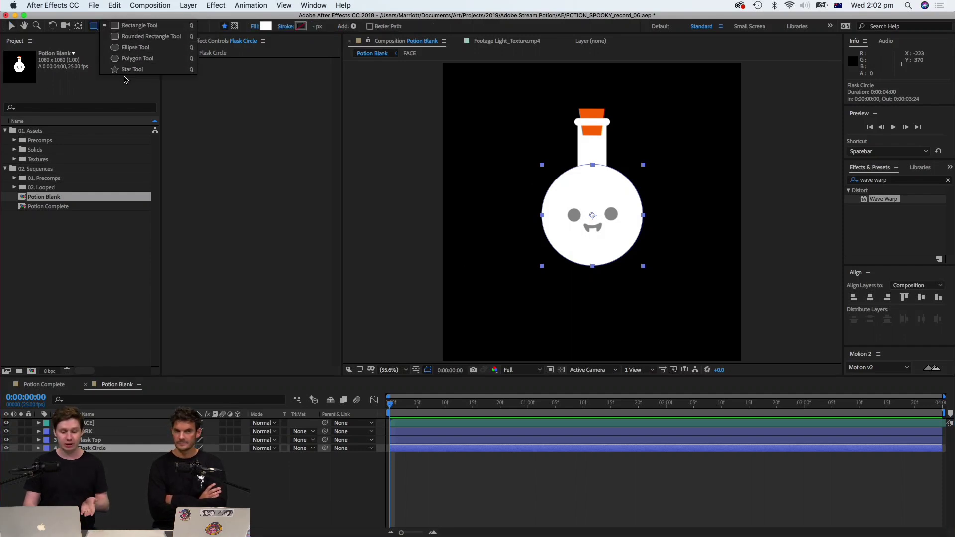
{"action": "left_click", "coordinate": [134, 47]}
Select the Flask Top layer and examine the neck and rim shapes at 100% magnification.
{"action": "left_click", "coordinate": [92, 440]}
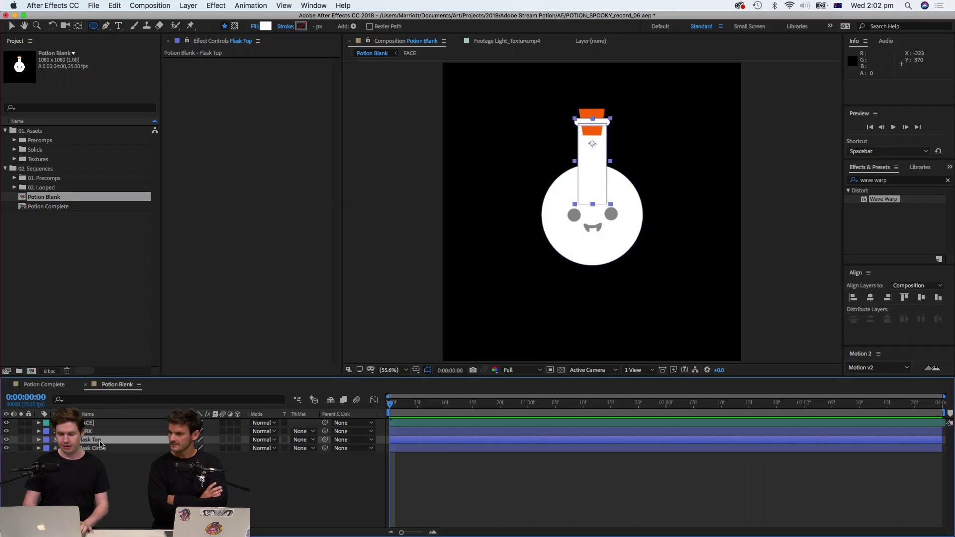
{"action": "key", "text": "/"}
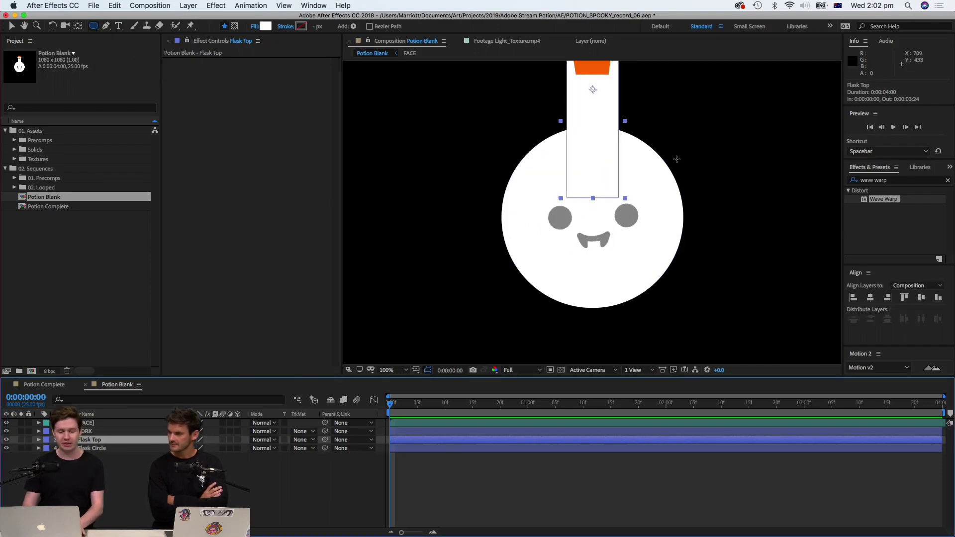
{"action": "key", "text": "h"}
{"action": "left_click_drag", "start_coordinate": [674, 156], "coordinate": [667, 255]}
{"action": "key", "text": "q"}
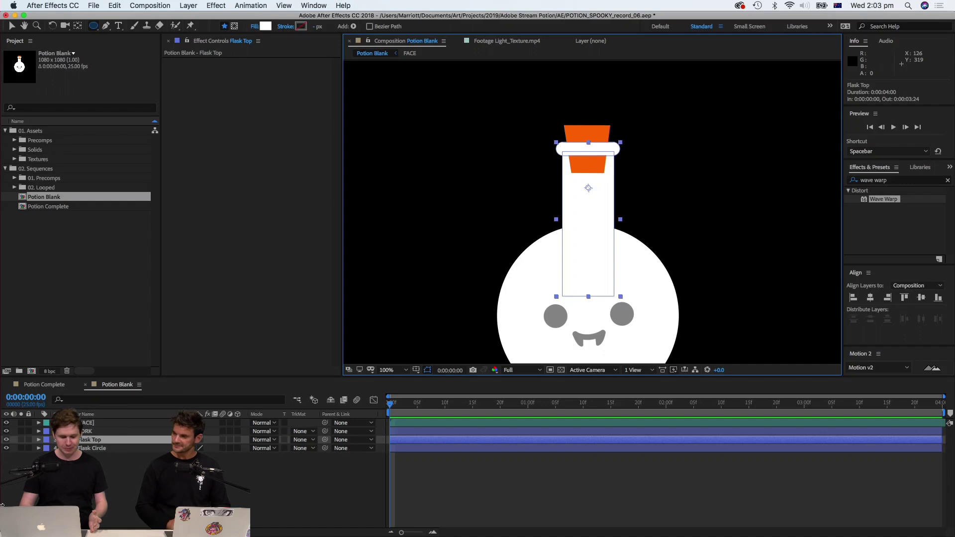
{"action": "left_click", "coordinate": [106, 440], "text": "super"}
{"action": "left_click", "coordinate": [106, 441]}
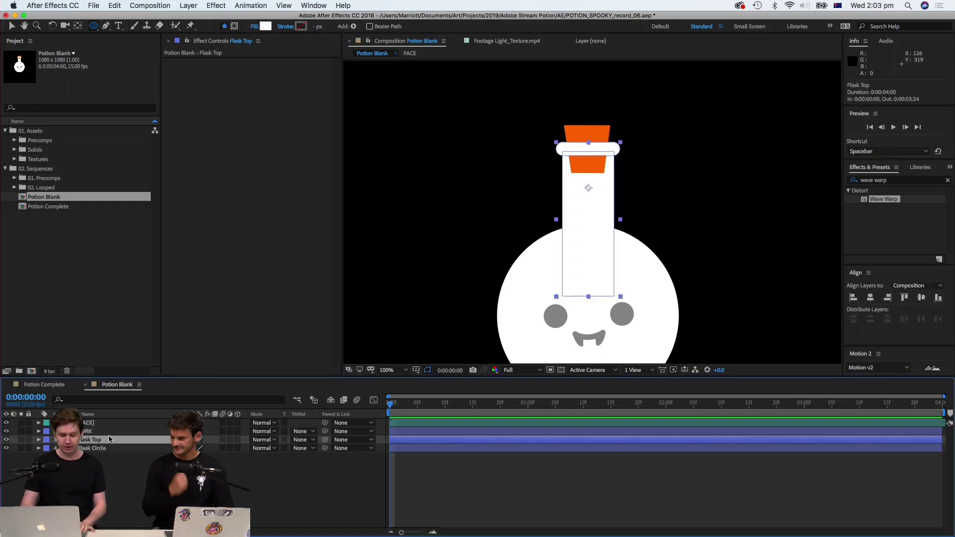
Select the CORK layer, reveal its mask properties and select the Mask 1 path around the flask rim.
{"action": "left_click", "coordinate": [601, 167]}
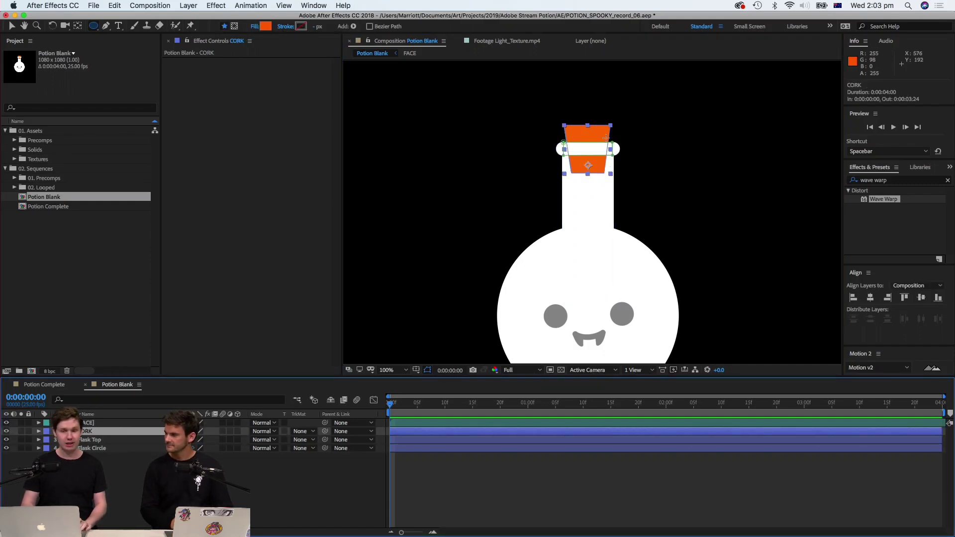
{"action": "key", "text": "period"}
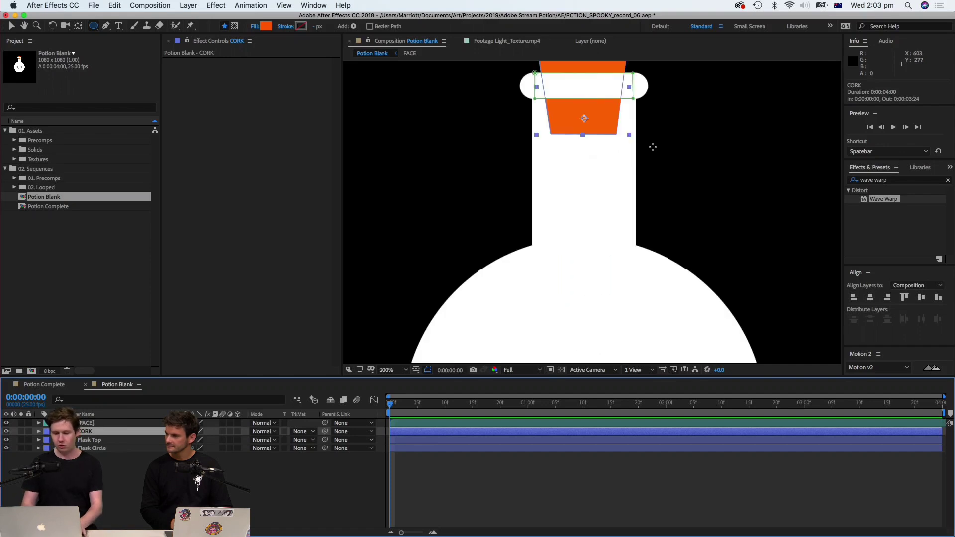
{"action": "scroll", "coordinate": [665, 131], "scroll_direction": "up", "scroll_amount": 5}
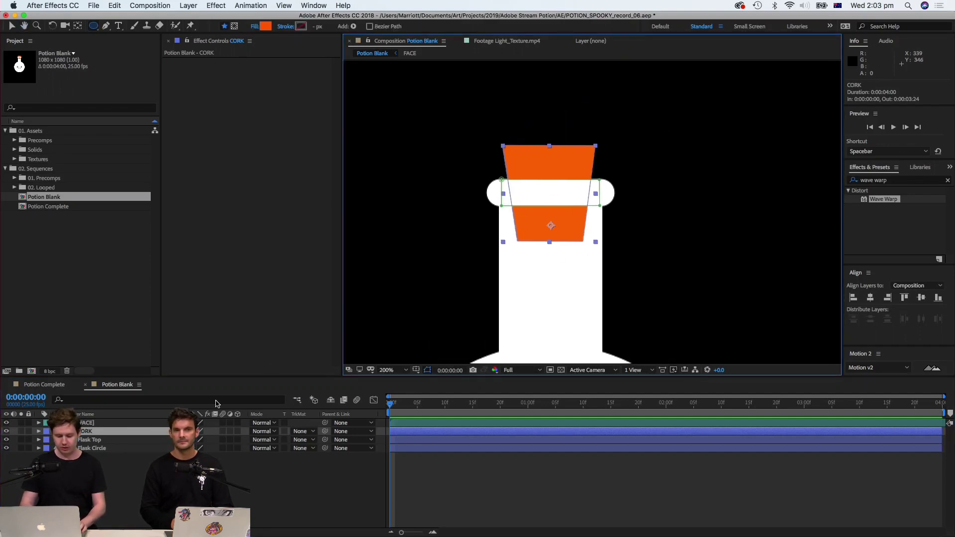
{"action": "key", "text": "m"}
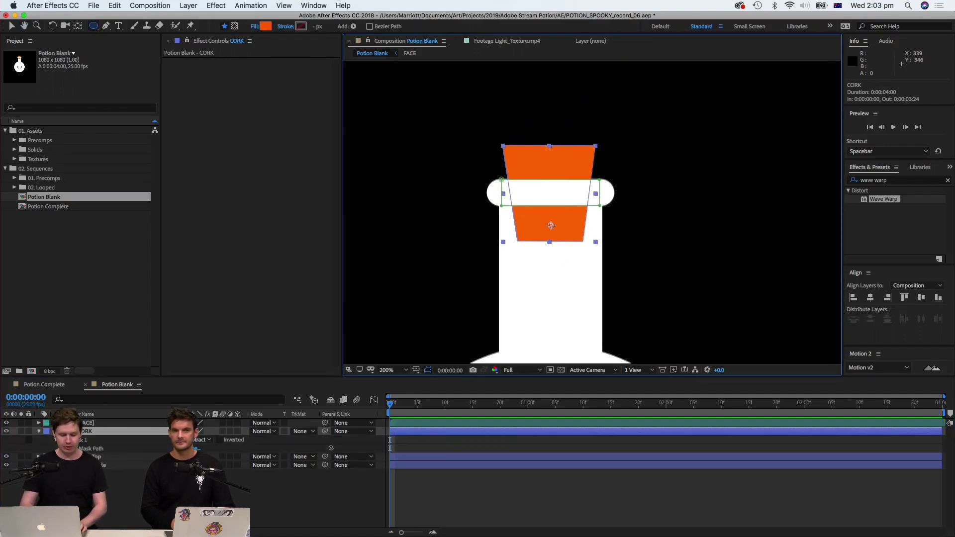
{"action": "left_click", "coordinate": [79, 447]}
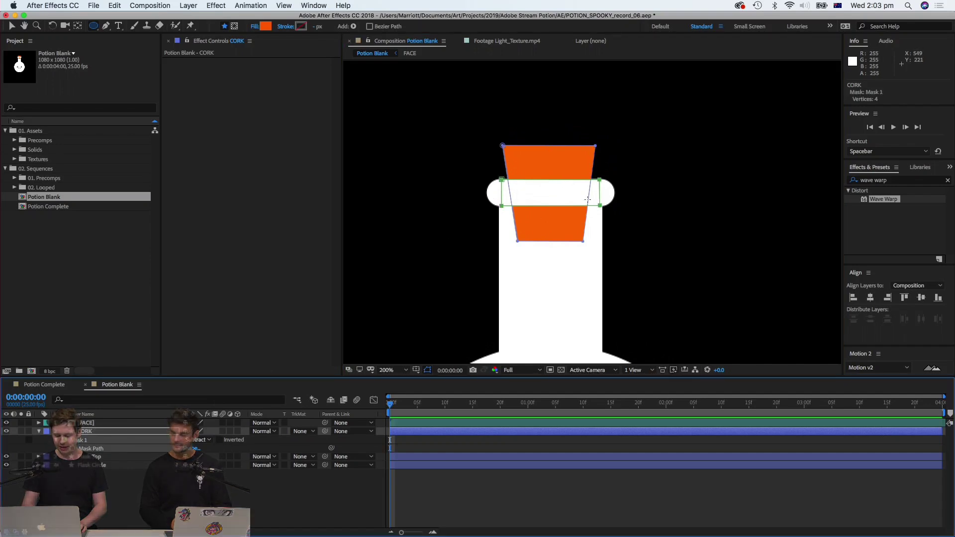
{"action": "key", "text": "period"}
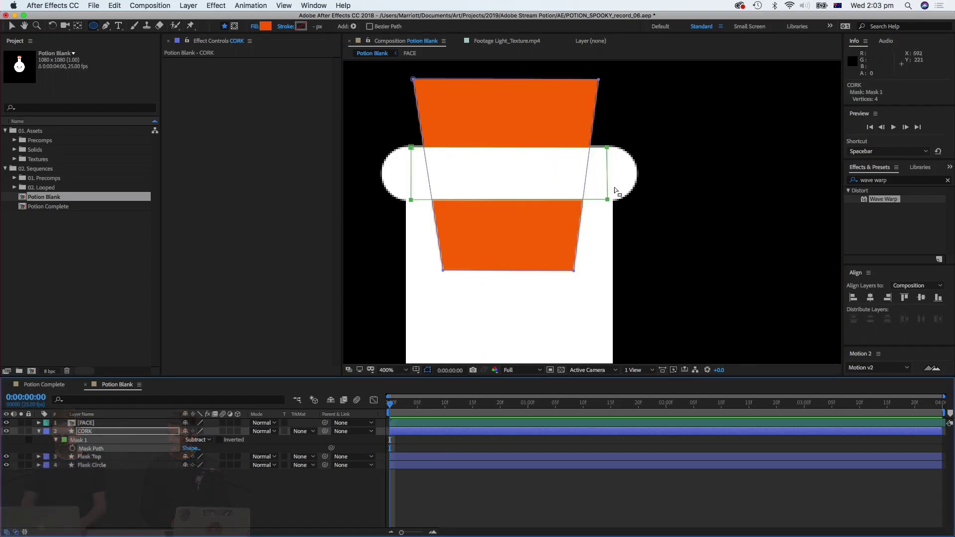
Switch the CORK layer's Mask 1 mode to None, then set it back to Subtract.
{"action": "left_click", "coordinate": [207, 441]}
{"action": "left_click", "coordinate": [201, 449]}
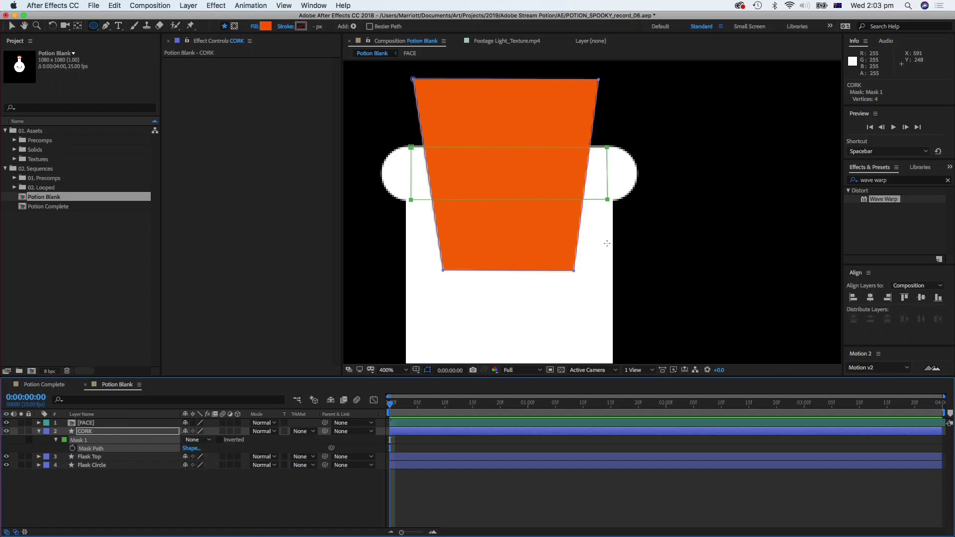
{"action": "left_click", "coordinate": [193, 440]}
{"action": "left_click", "coordinate": [201, 468]}
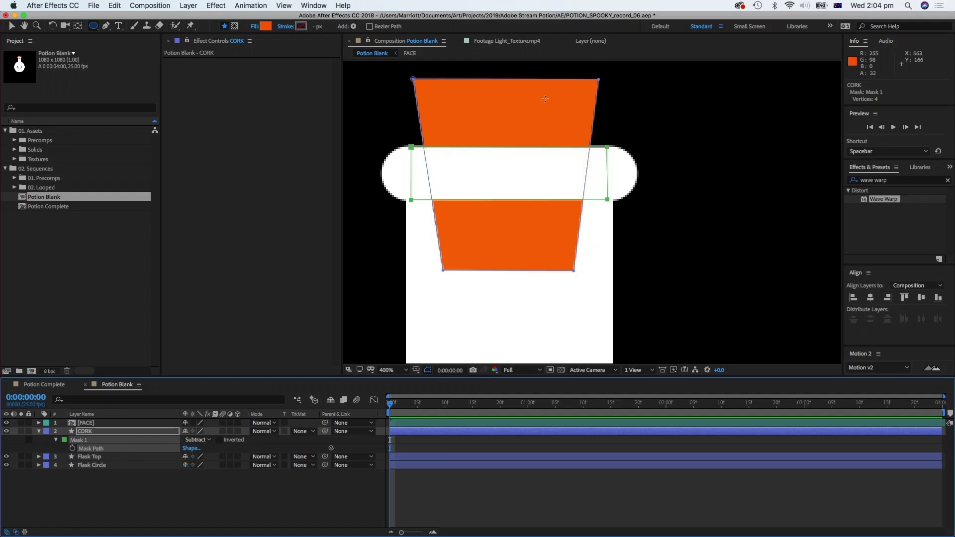
Collapse the CORK layer's mask properties and select the FACE layer to examine the eyes and mouth.
{"action": "scroll", "coordinate": [611, 191], "scroll_direction": "down", "scroll_amount": 1}
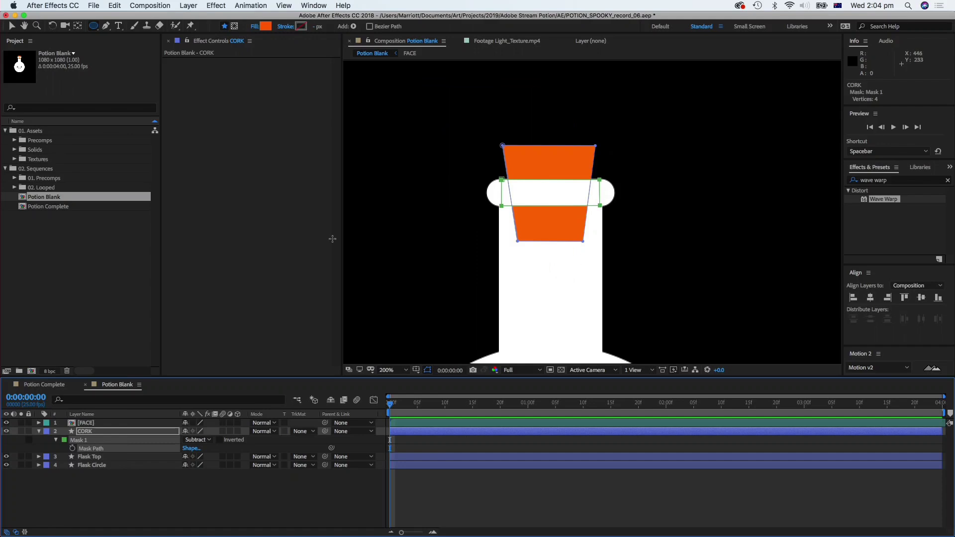
{"action": "scroll", "coordinate": [492, 276], "scroll_direction": "down", "scroll_amount": 1}
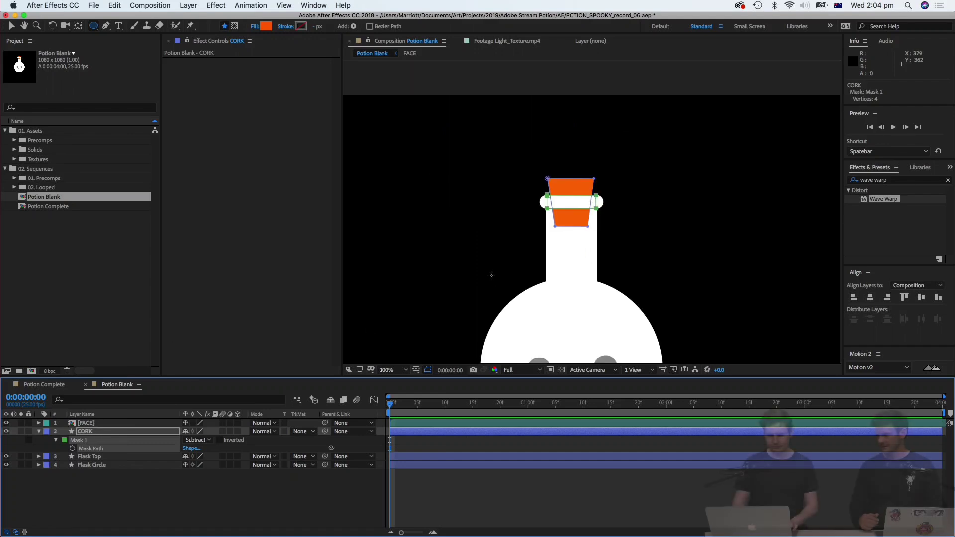
{"action": "scroll", "coordinate": [641, 255], "scroll_direction": "down", "scroll_amount": 2}
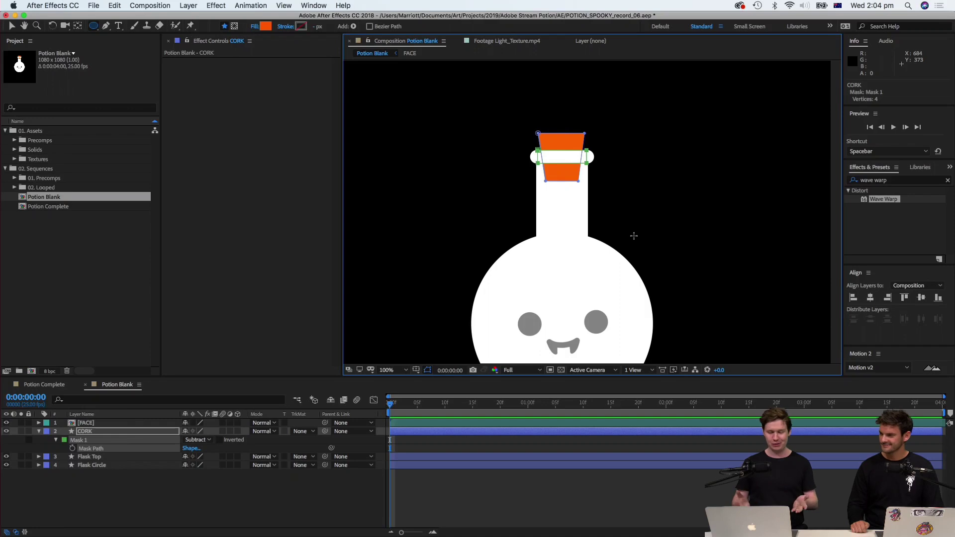
{"action": "left_click", "coordinate": [39, 431]}
{"action": "left_click", "coordinate": [85, 423]}
{"action": "key", "text": "h"}
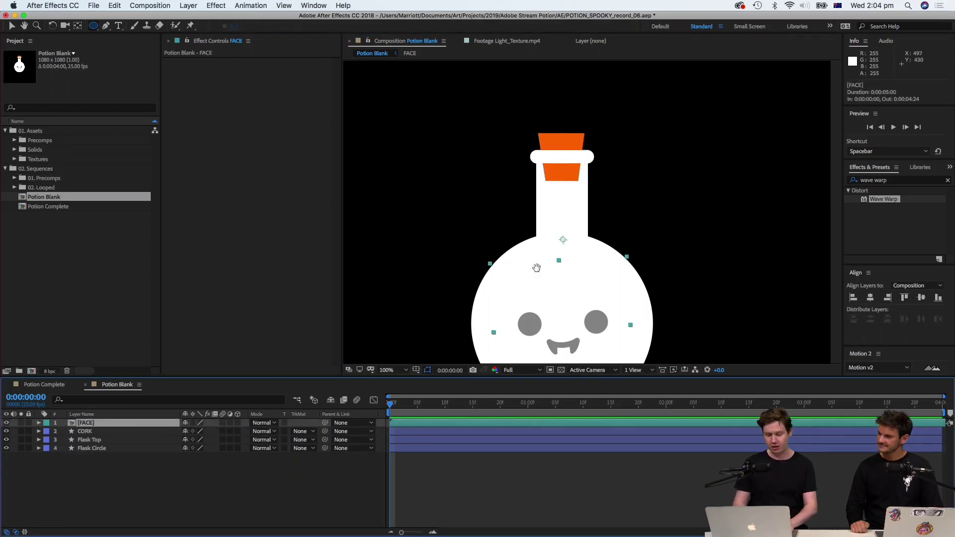
{"action": "left_click_drag", "start_coordinate": [537, 267], "coordinate": [534, 207]}
{"action": "key", "text": "q"}
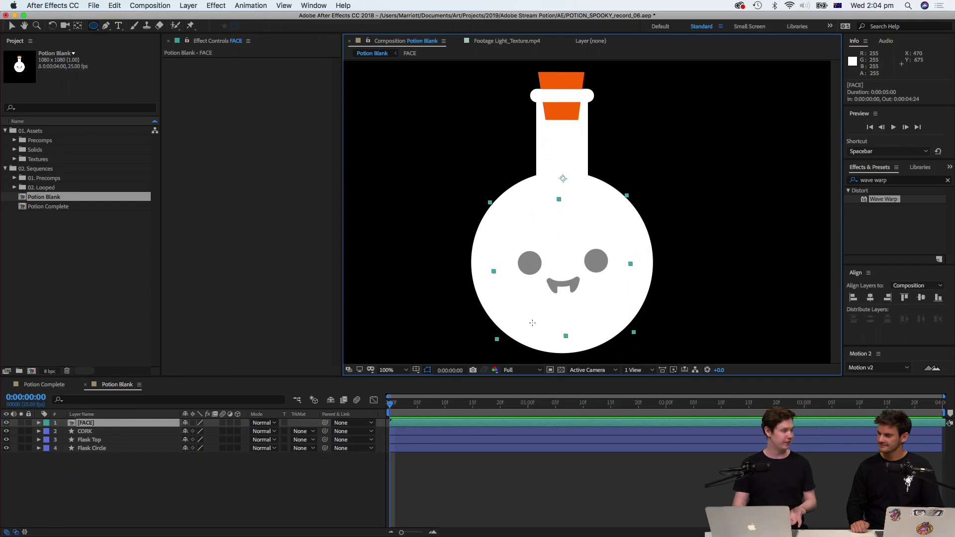
Examine the Flask Top layer against the whole flask at 50% magnification, then clear the layer selection.
{"action": "left_click", "coordinate": [108, 440]}
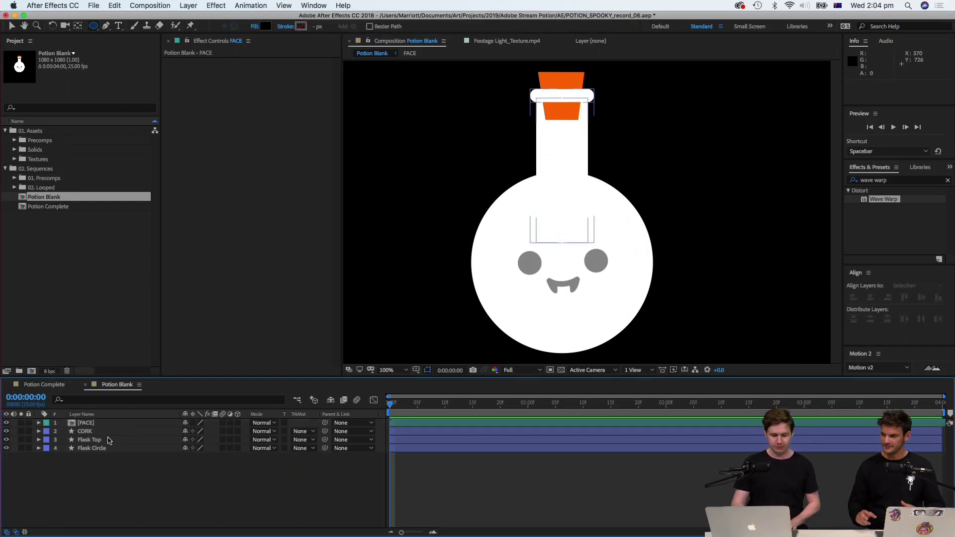
{"action": "key", "text": "comma"}
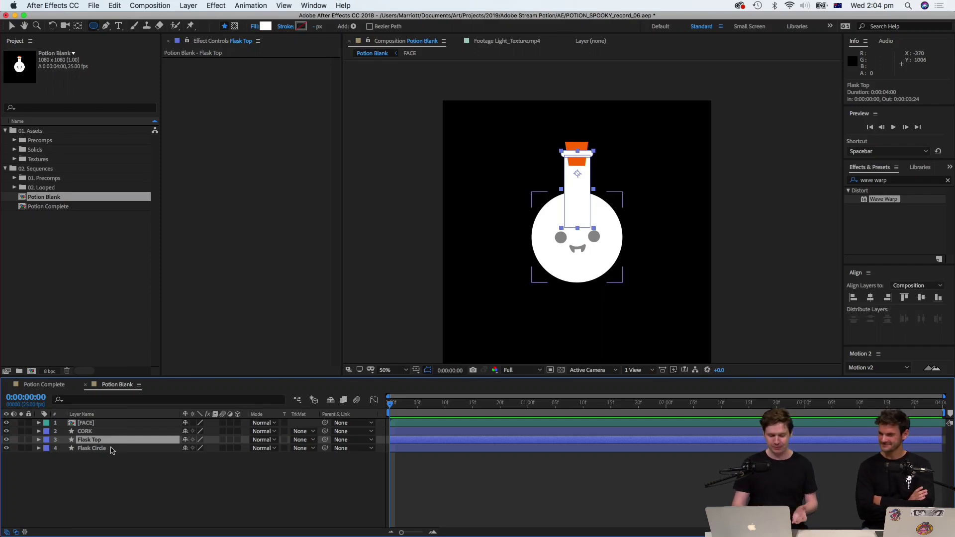
{"action": "left_click", "coordinate": [97, 458]}
{"action": "left_click", "coordinate": [122, 445]}
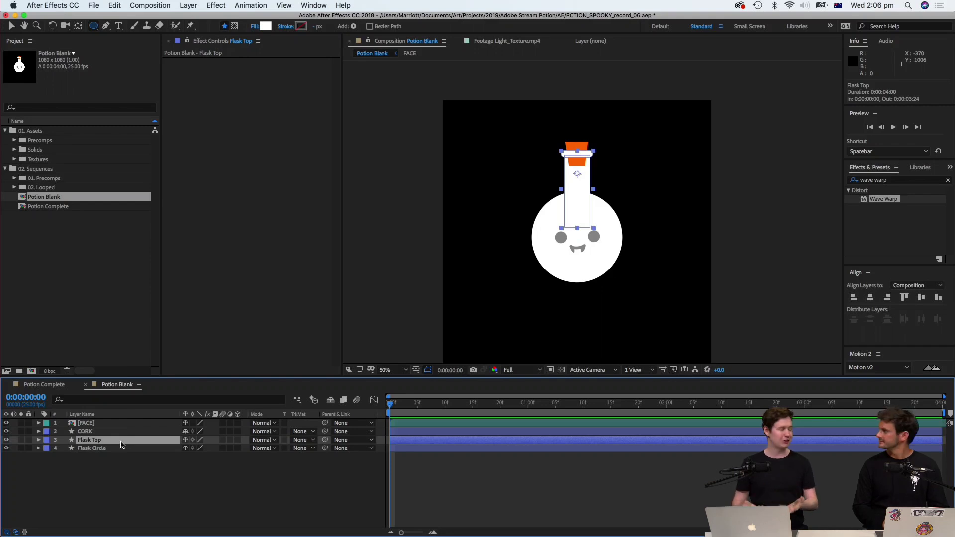
{"action": "left_click", "coordinate": [435, 462]}
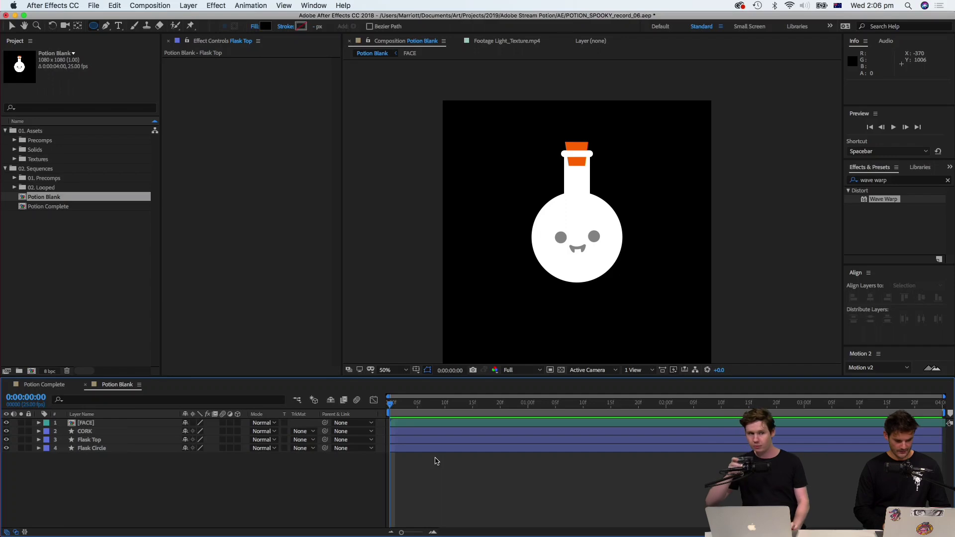
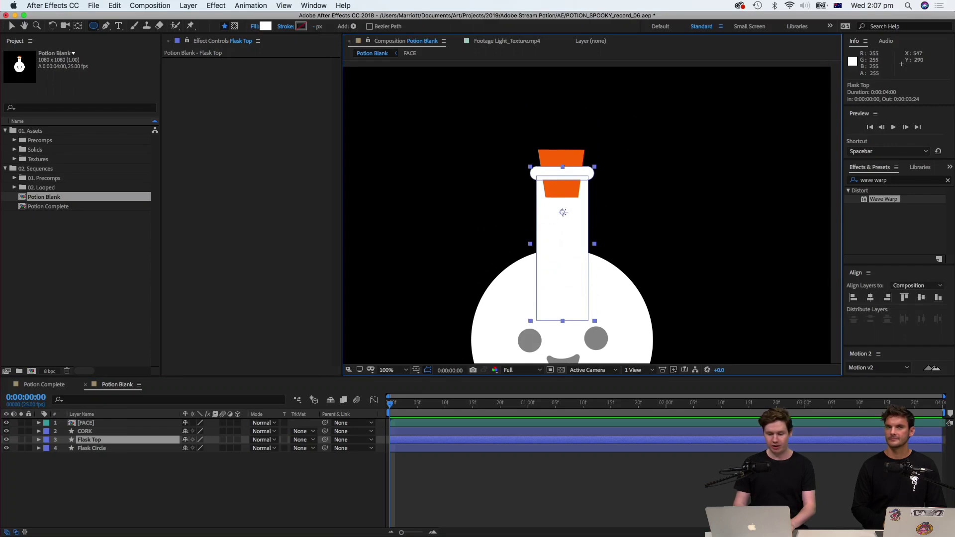
Shift the Flask Top layer's anchor point slightly within the neck using the Pan Behind tool, then return to the Selection tool.
{"action": "left_click", "coordinate": [78, 26]}
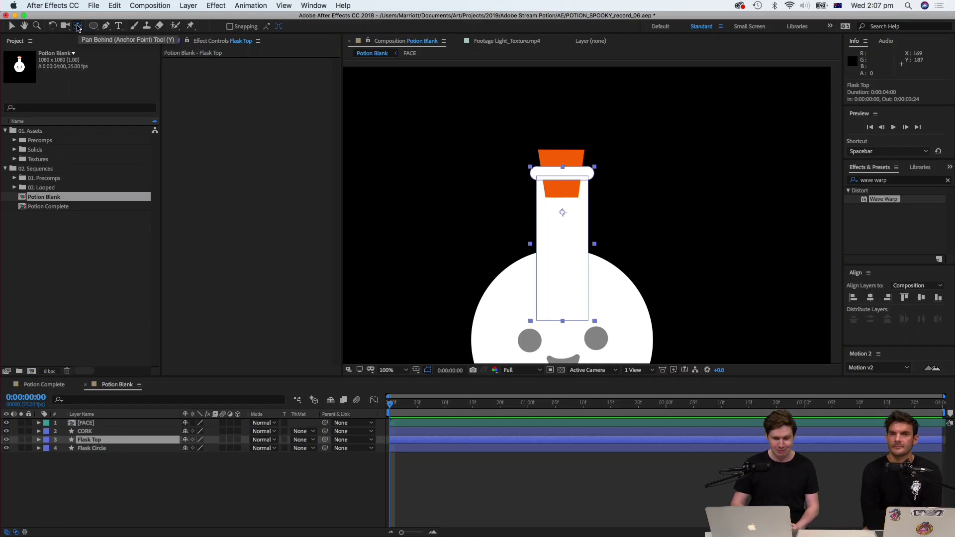
{"action": "mouse_move", "coordinate": [563, 212]}
{"action": "left_mouse_down"}
{"action": "mouse_move", "coordinate": [556, 228]}
{"action": "mouse_move", "coordinate": [564, 214]}
{"action": "left_mouse_up"}
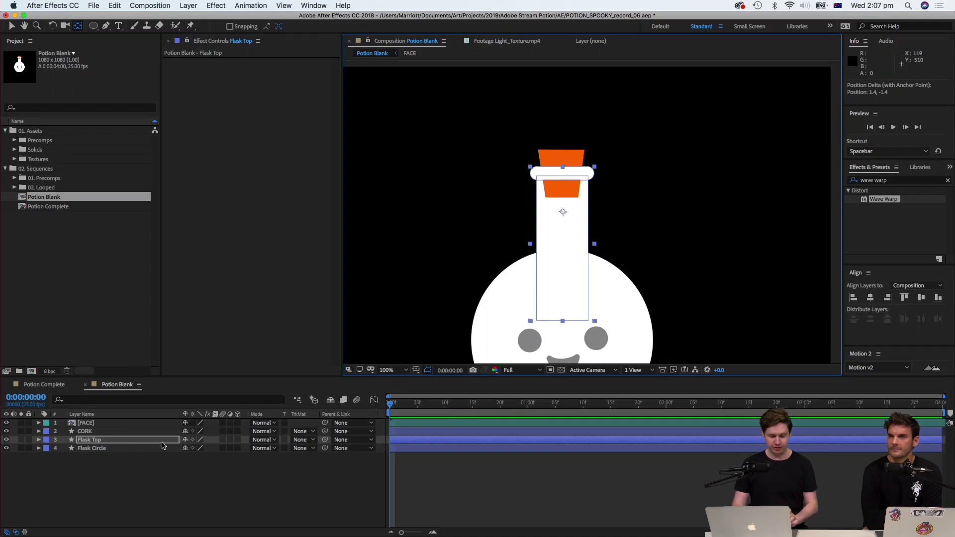
{"action": "key", "text": "v"}
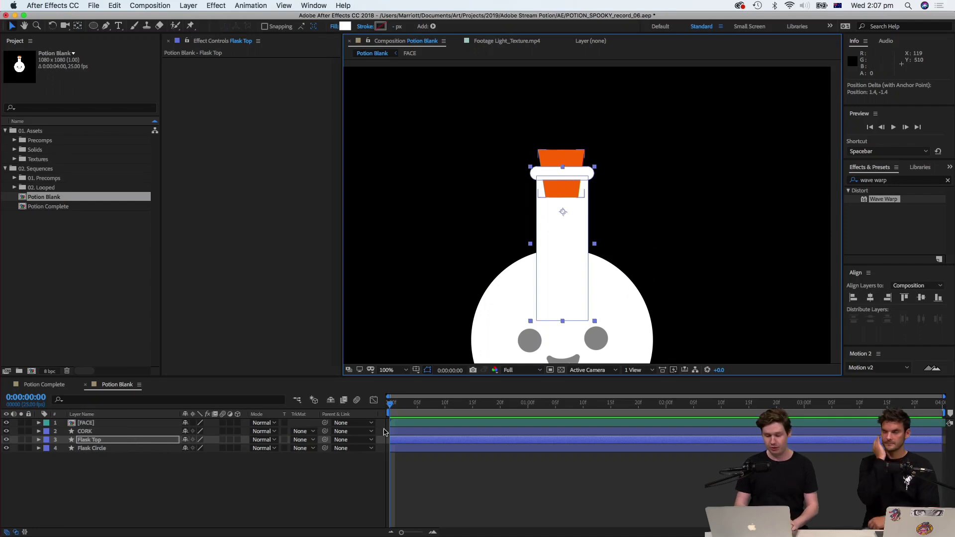
Try nudging the Flask Top layer 40 px to the left on its own, then undo the nudges.
{"action": "key", "text": "shift+Left"}
{"action": "key", "text": "shift+Left"}
{"action": "key", "text": "shift+Left"}
{"action": "key", "text": "shift+Left"}
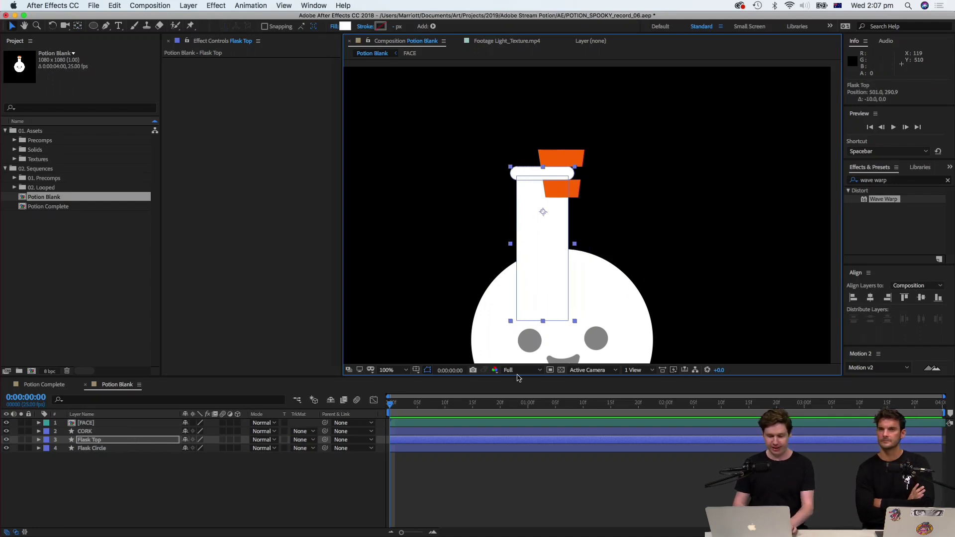
{"action": "key", "text": "super+z"}
{"action": "key", "text": "super+z"}
{"action": "key", "text": "super+z"}
{"action": "key", "text": "super+z"}
Parent the FACE, CORK and Flask Circle layers to the Flask Top layer.
{"action": "left_click", "coordinate": [90, 423]}
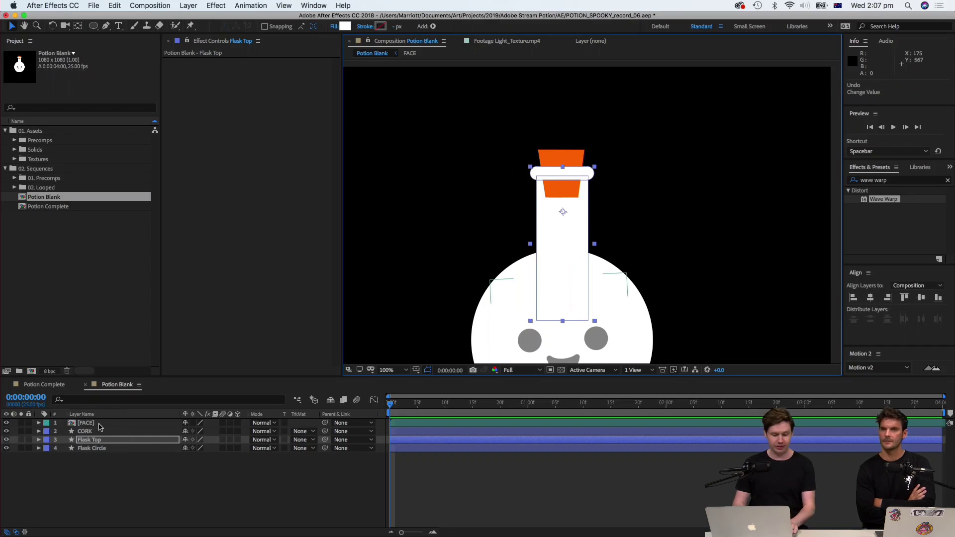
{"action": "left_click", "coordinate": [101, 450], "text": "shift"}
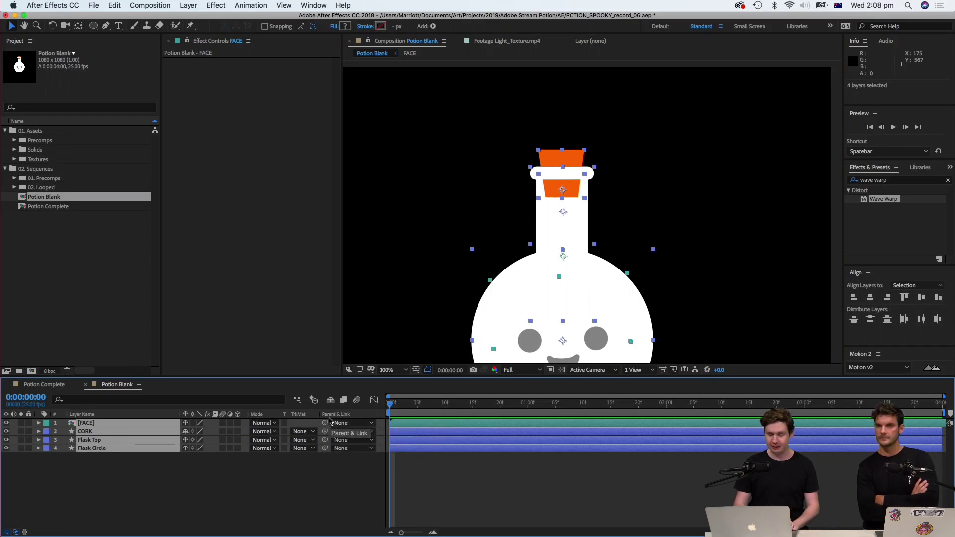
{"action": "left_click_drag", "start_coordinate": [327, 450], "coordinate": [86, 442]}
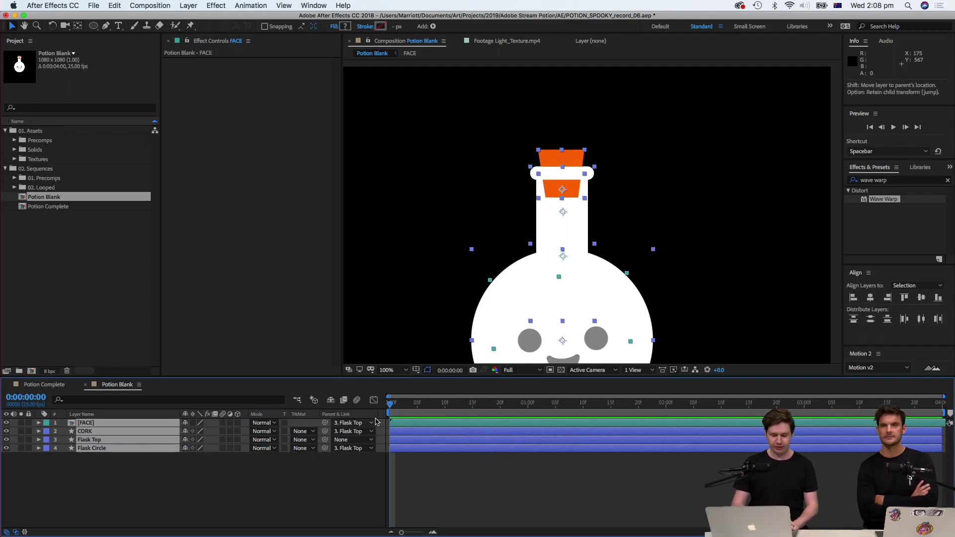
Try moving the Flask Top layer freely in the composition to test its parented layers, then undo the move.
{"action": "left_click", "coordinate": [235, 487]}
{"action": "left_click", "coordinate": [124, 440]}
{"action": "left_click_drag", "start_coordinate": [552, 199], "coordinate": [611, 156]}
{"action": "key", "text": "super+z"}
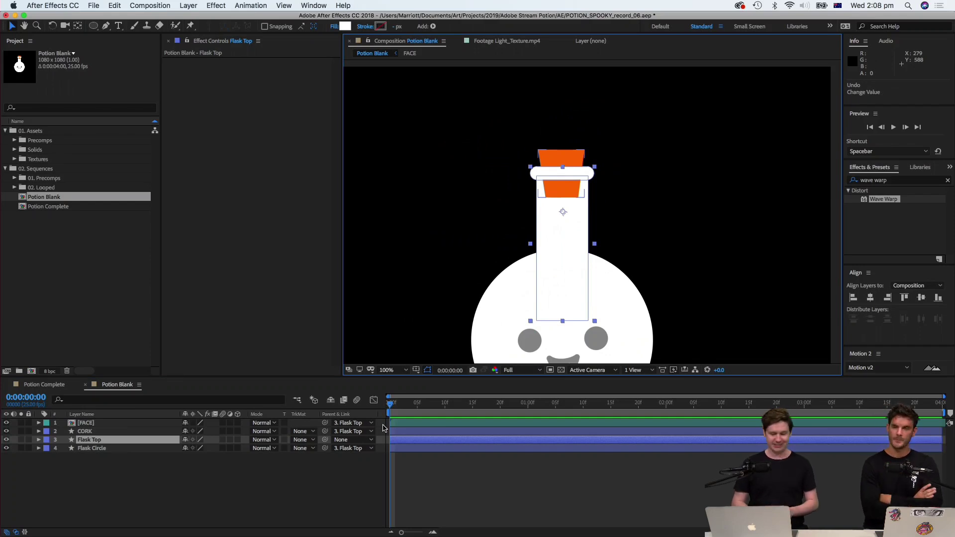
Play back the Potion Blank composition over its full duration.
{"action": "left_click", "coordinate": [518, 403]}
{"action": "key", "text": "space"}
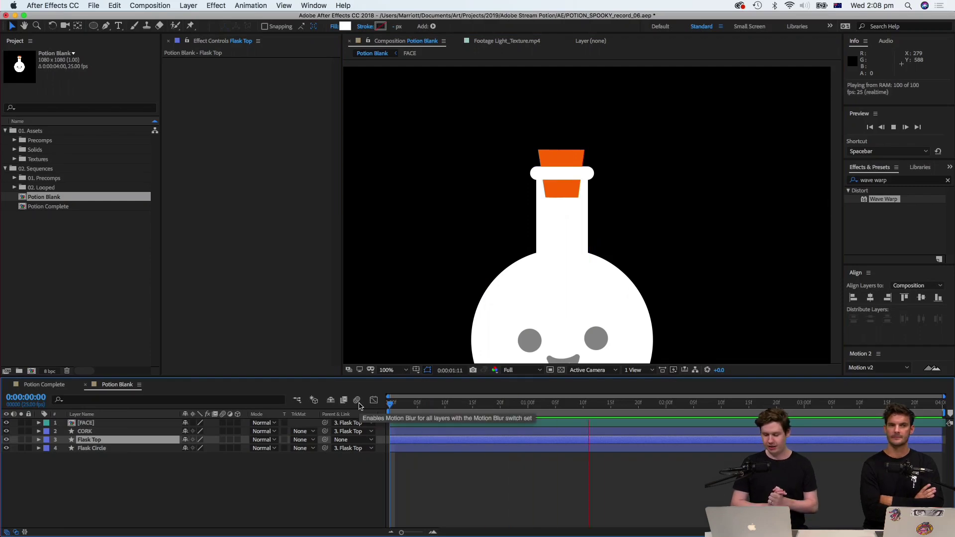
{"action": "key", "text": "space"}
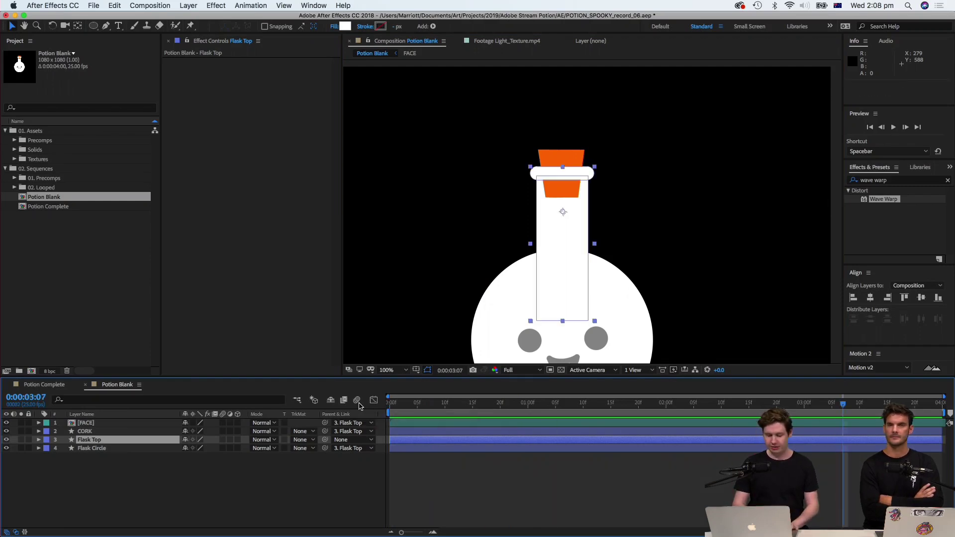
Trim the work area to run from 0:00:01:00 to 0:00:03:00.
{"action": "left_click", "coordinate": [529, 404]}
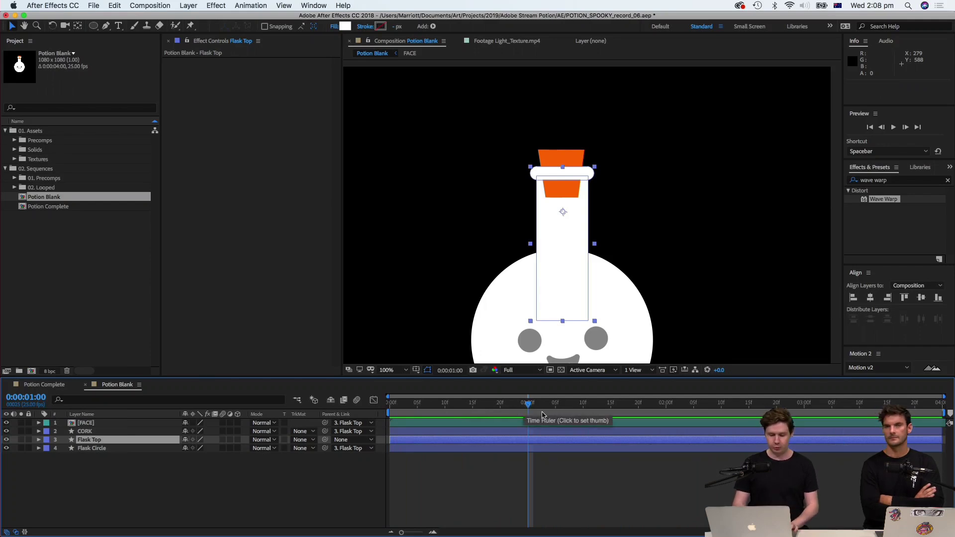
{"action": "left_click_drag", "start_coordinate": [386, 415], "coordinate": [526, 413]}
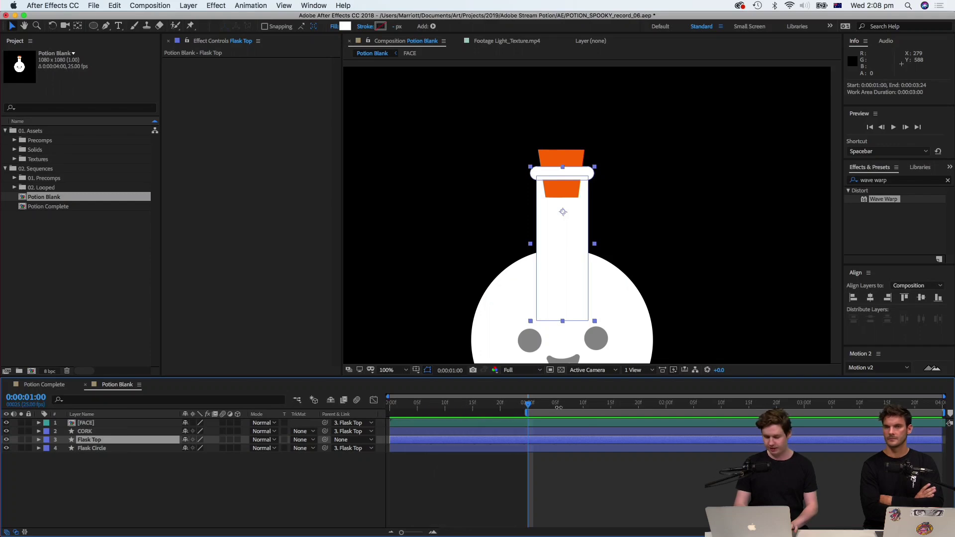
{"action": "left_click", "coordinate": [805, 403]}
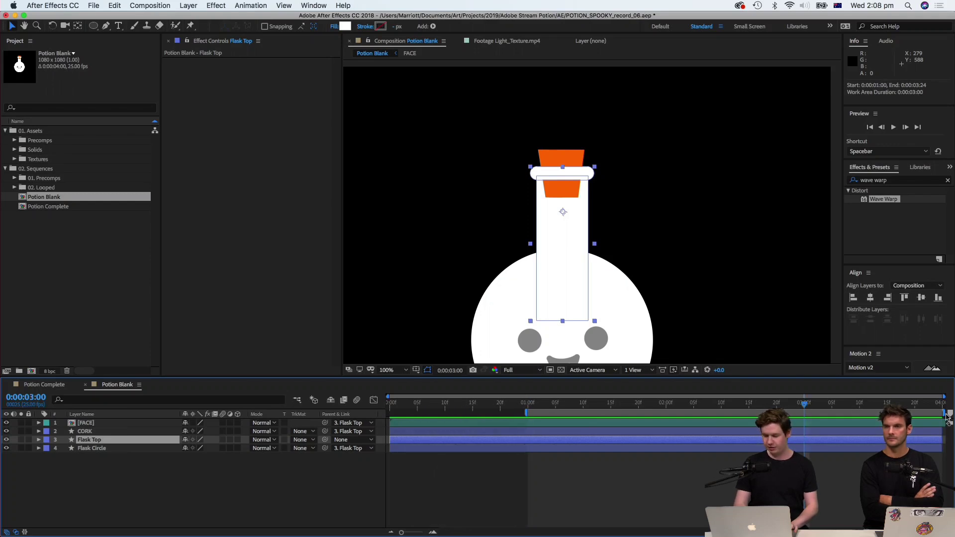
{"action": "left_click_drag", "start_coordinate": [945, 413], "coordinate": [820, 415]}
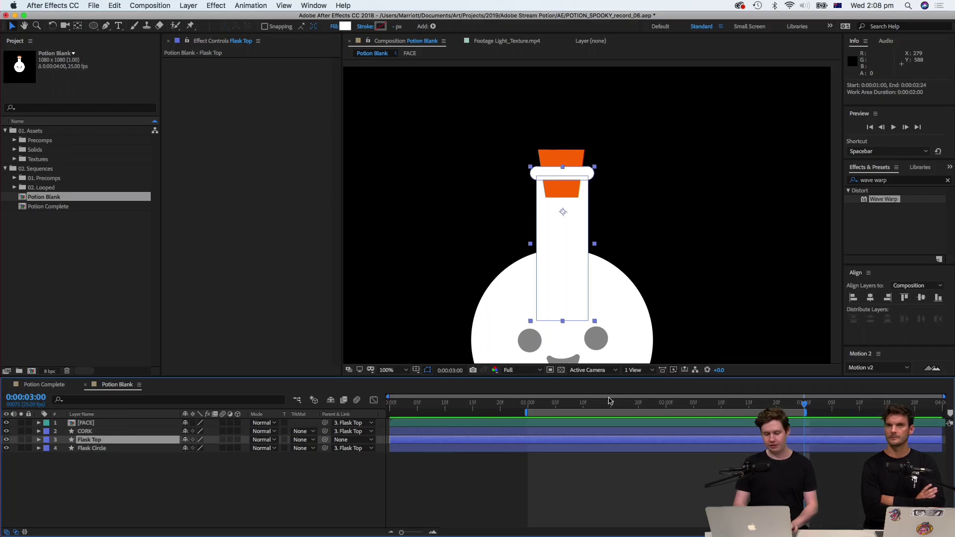
Preview the two-second work area.
{"action": "left_click", "coordinate": [551, 404]}
{"action": "key", "text": "space"}
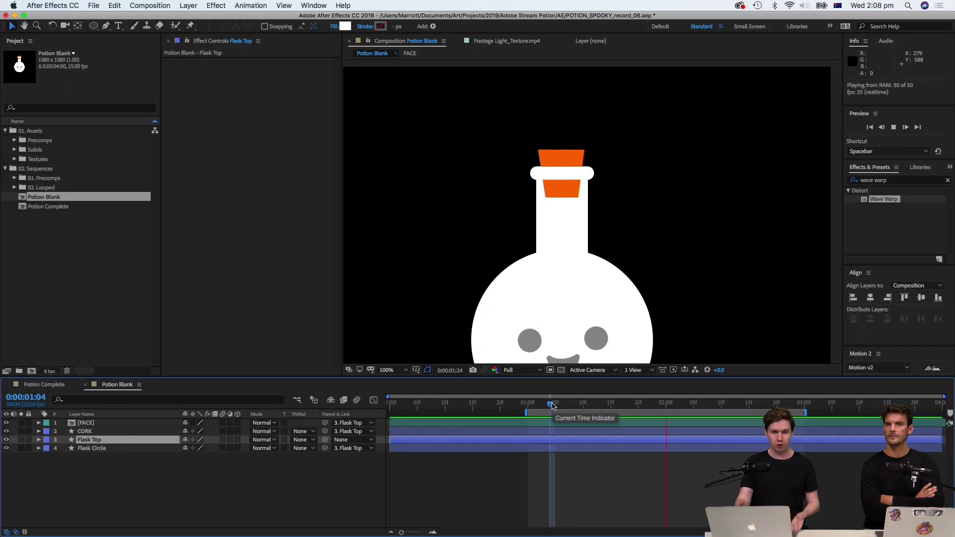
{"action": "key", "text": "space"}
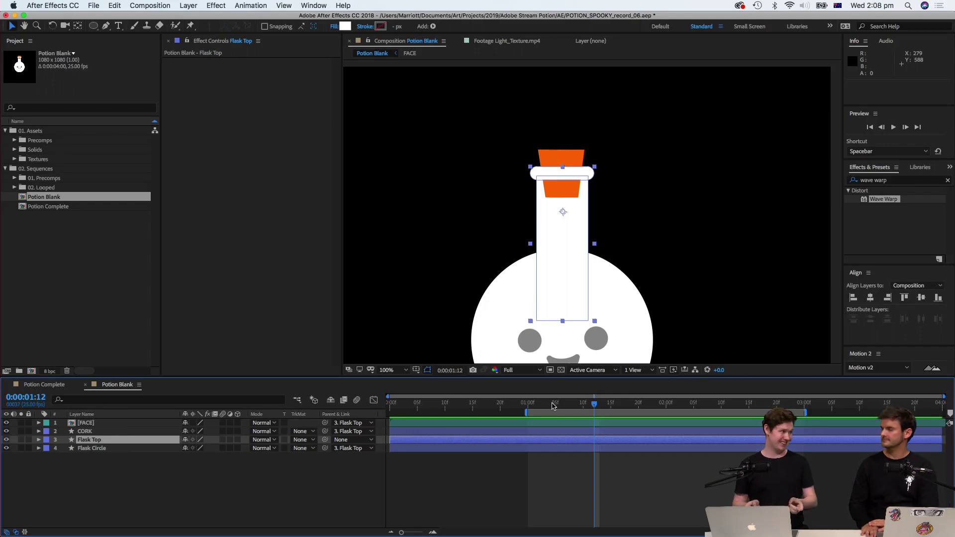
Move the current time to 0:00:01:00 and reveal the Flask Top layer's Rotation property.
{"action": "left_click", "coordinate": [538, 405]}
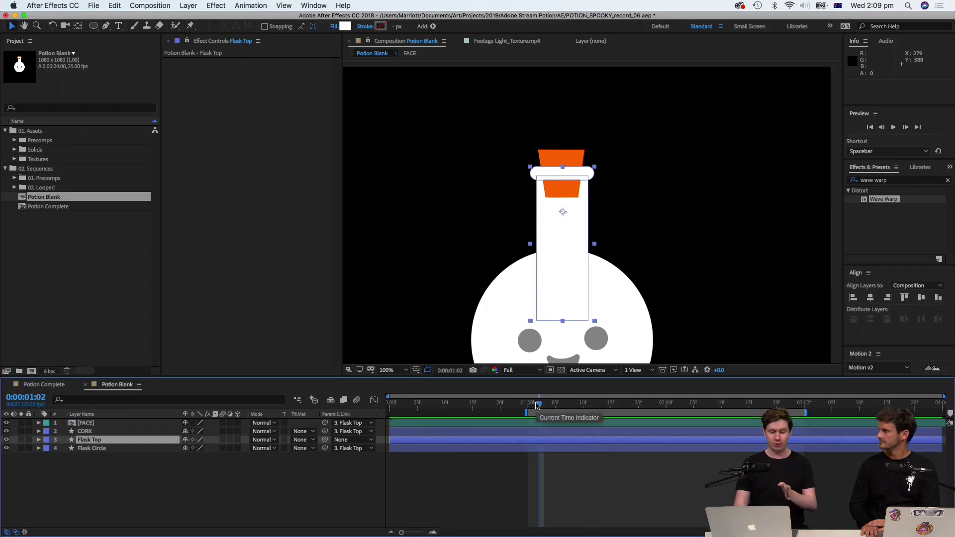
{"action": "left_click_drag", "start_coordinate": [537, 405], "coordinate": [534, 406]}
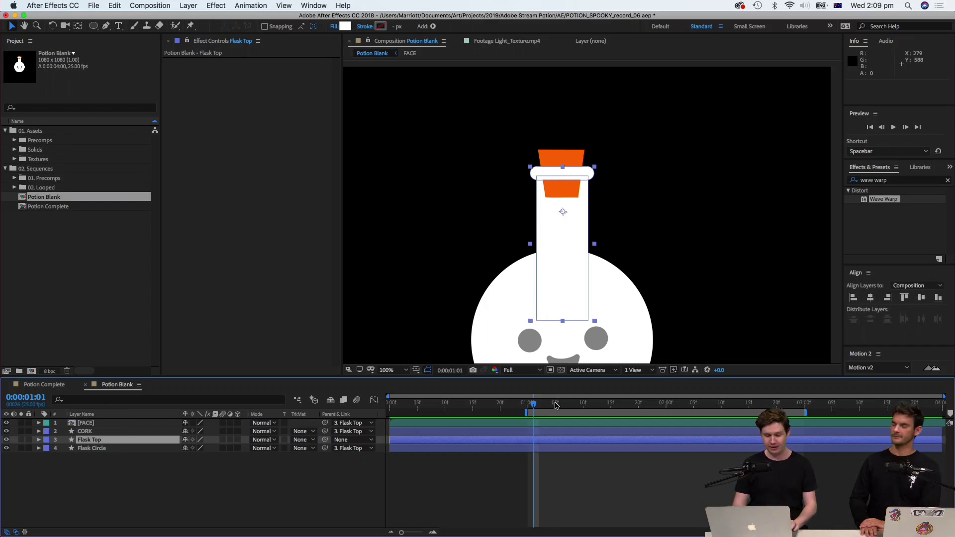
{"action": "left_click", "coordinate": [529, 407]}
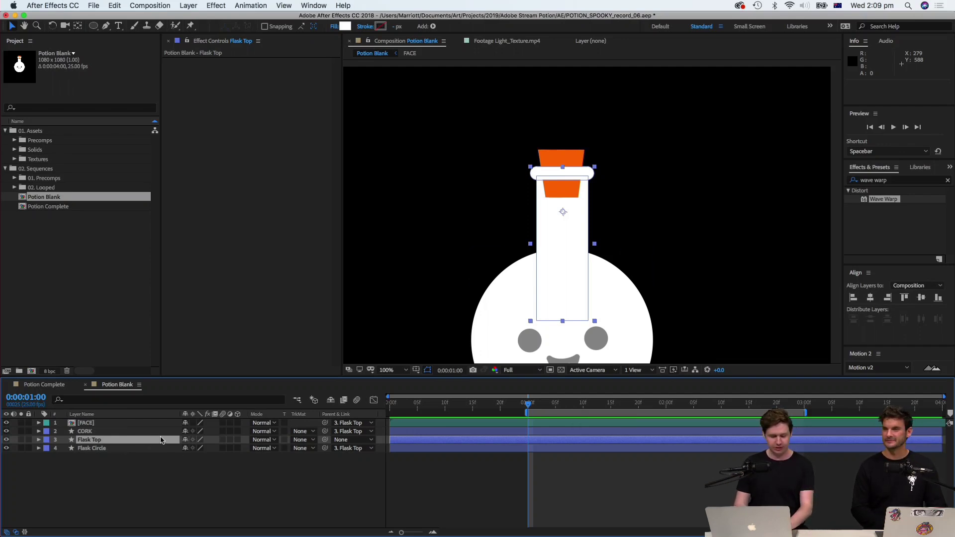
{"action": "key", "text": "r"}
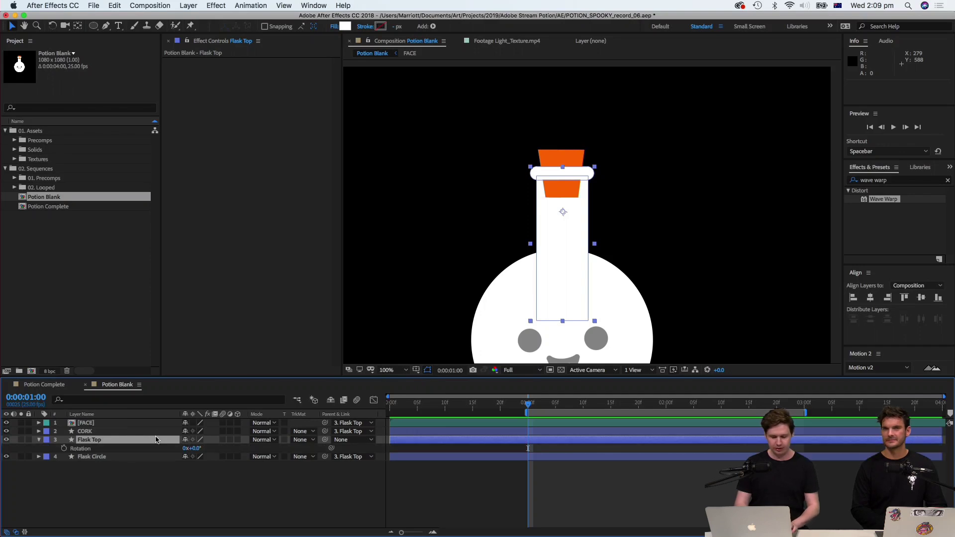
Try a Rotation of 1x+85.0° on the Flask Top layer, then undo the change.
{"action": "left_click", "coordinate": [195, 448]}
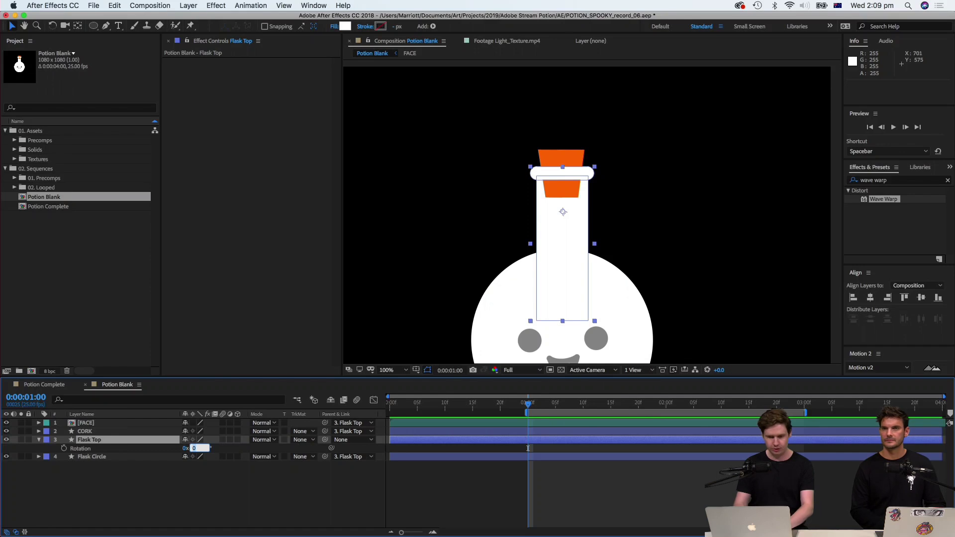
{"action": "key", "text": "Return"}
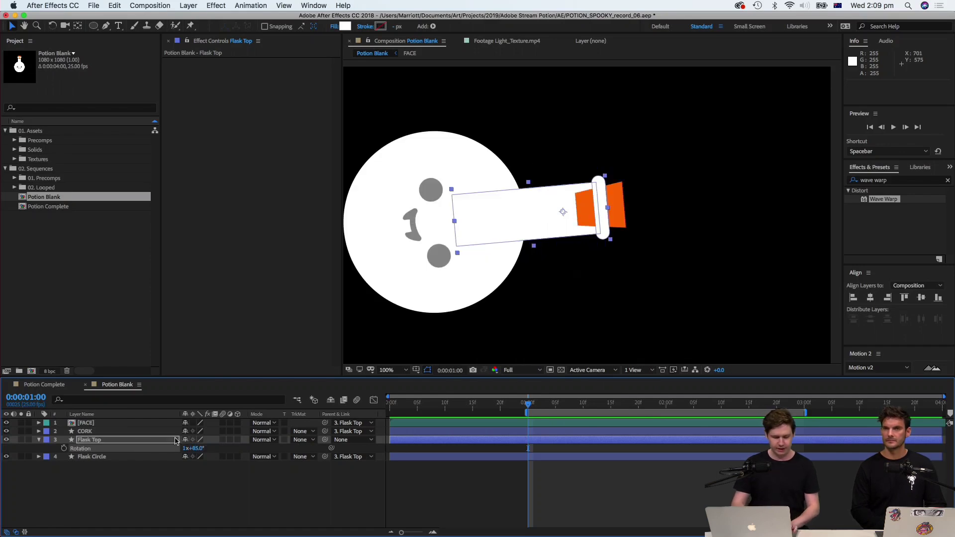
{"action": "key", "text": "comma"}
{"action": "key", "text": "comma"}
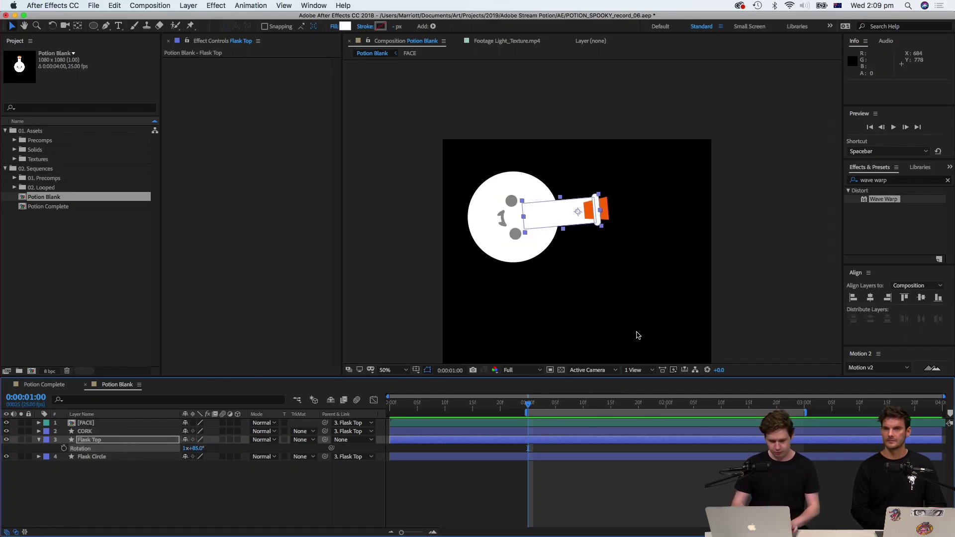
{"action": "key", "text": "ctrl+z"}
Set the Flask Top layer's Rotation to 45° and turn on its keyframing at 0:00:01:00.
{"action": "left_click", "coordinate": [195, 449]}
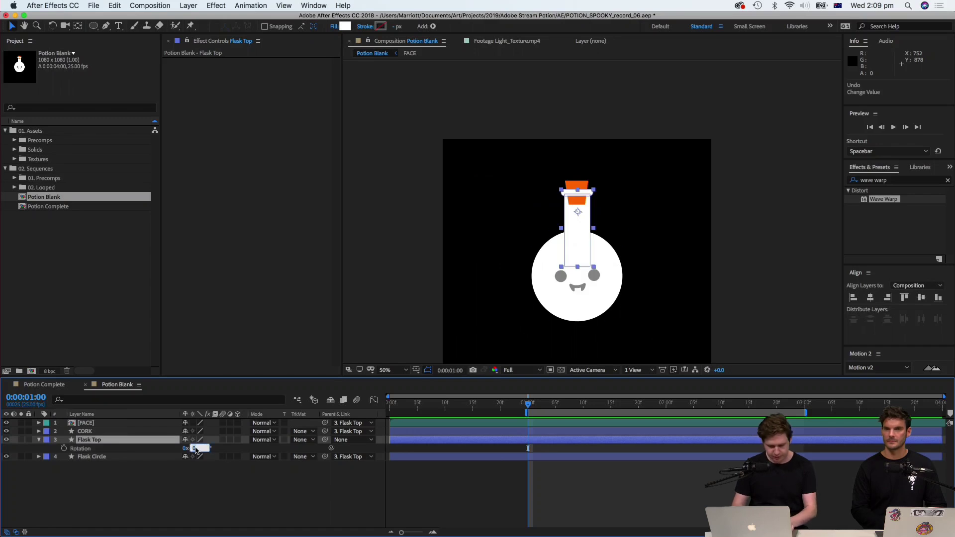
{"action": "key", "text": "Return"}
{"action": "left_click", "coordinate": [195, 449]}
{"action": "type", "text": "45"}
{"action": "key", "text": "Return"}
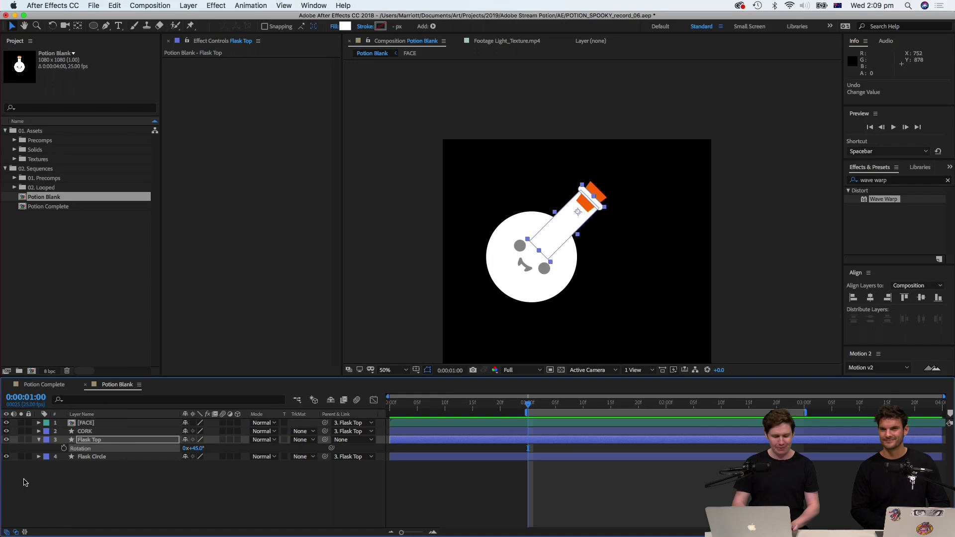
{"action": "left_click", "coordinate": [63, 449]}
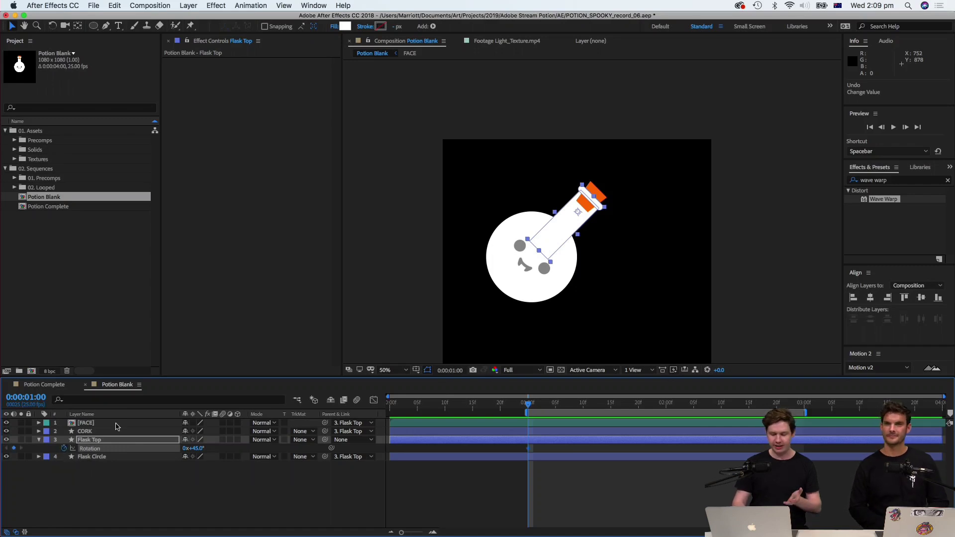
Add a Rotation keyframe of -45° to Flask Top at 0:00:02:00.
{"action": "left_click", "coordinate": [666, 404]}
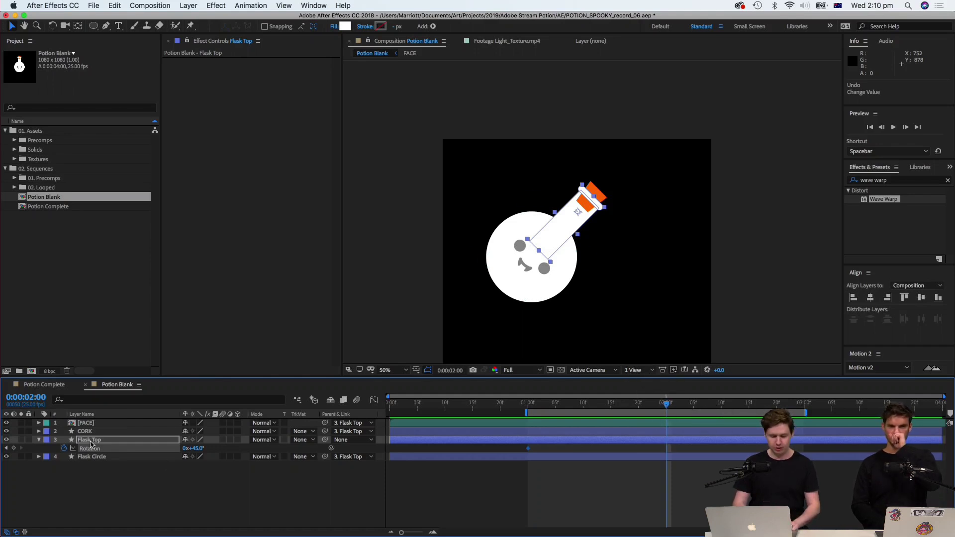
{"action": "left_click", "coordinate": [199, 448]}
{"action": "type", "text": "-4"}
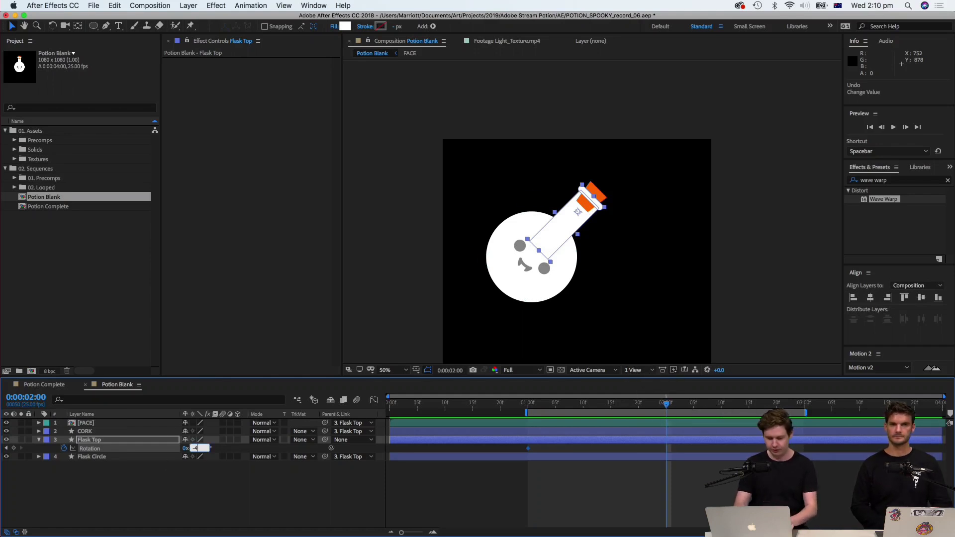
{"action": "type", "text": "5"}
{"action": "key", "text": "Return"}
Copy Flask Top's first Rotation keyframe and paste it at 0:00:03:00 to close the swing loop.
{"action": "left_click", "coordinate": [528, 448]}
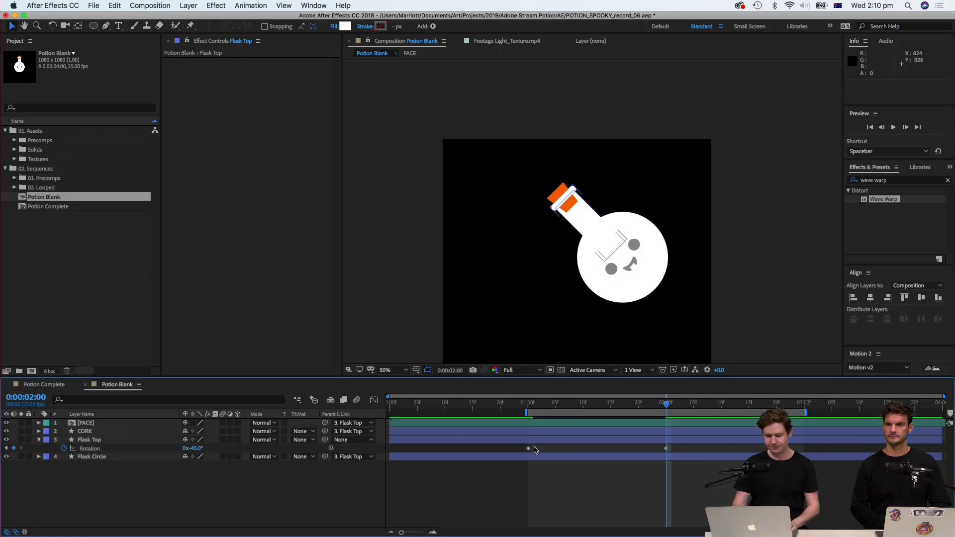
{"action": "key", "text": "super+c"}
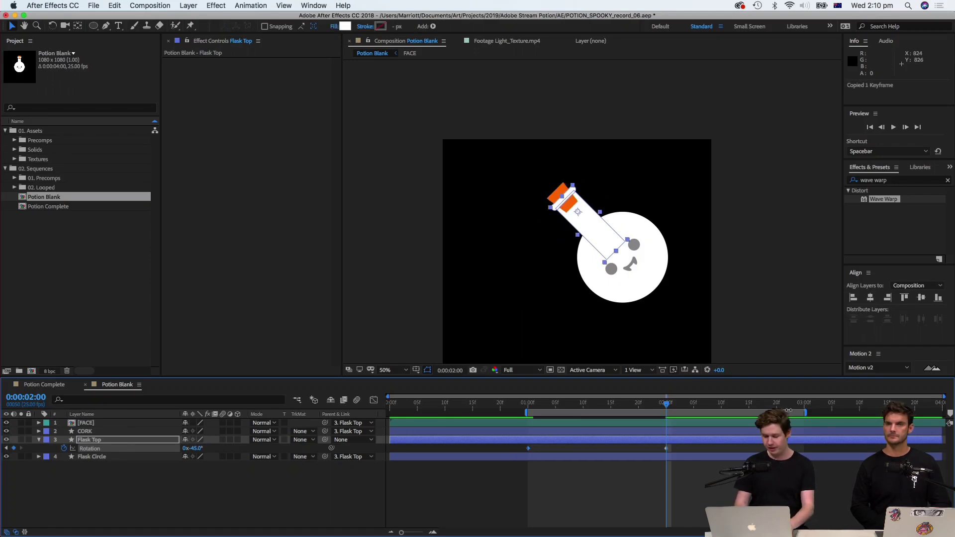
{"action": "left_click", "coordinate": [806, 404]}
{"action": "key", "text": "super+v"}
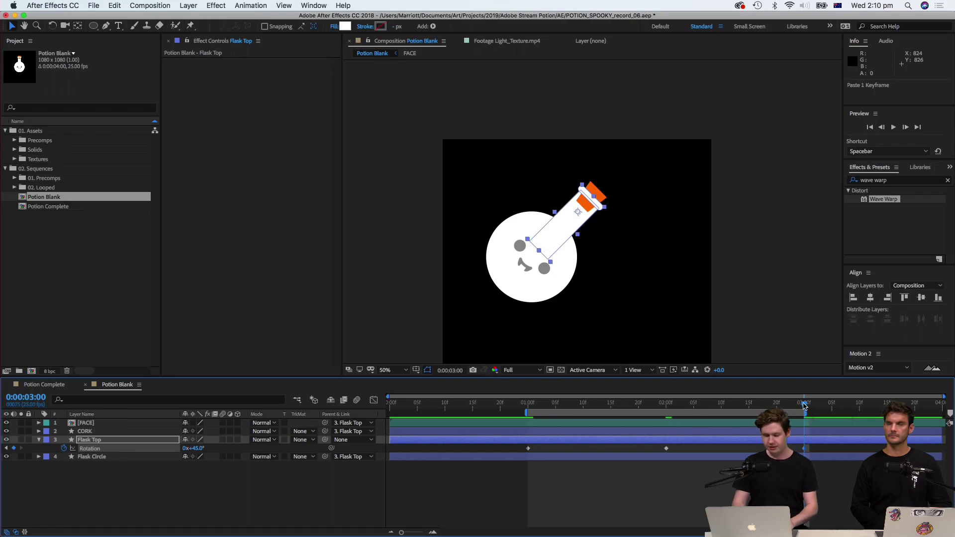
Scrub and preview the flask's swinging rotation within the work area.
{"action": "left_click_drag", "start_coordinate": [806, 404], "coordinate": [560, 403]}
{"action": "left_click", "coordinate": [540, 403]}
{"action": "key", "text": "space"}
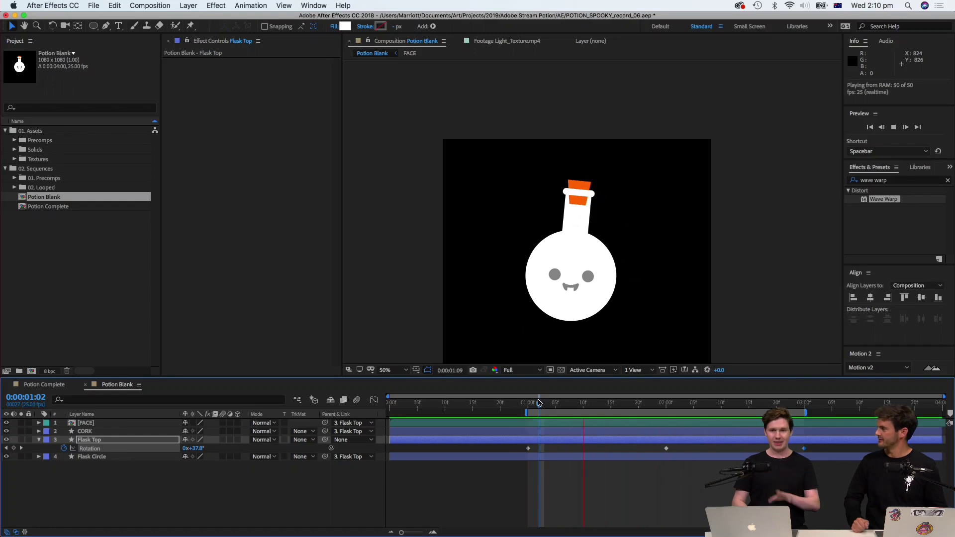
{"action": "left_click", "coordinate": [544, 404]}
{"action": "key", "text": "space"}
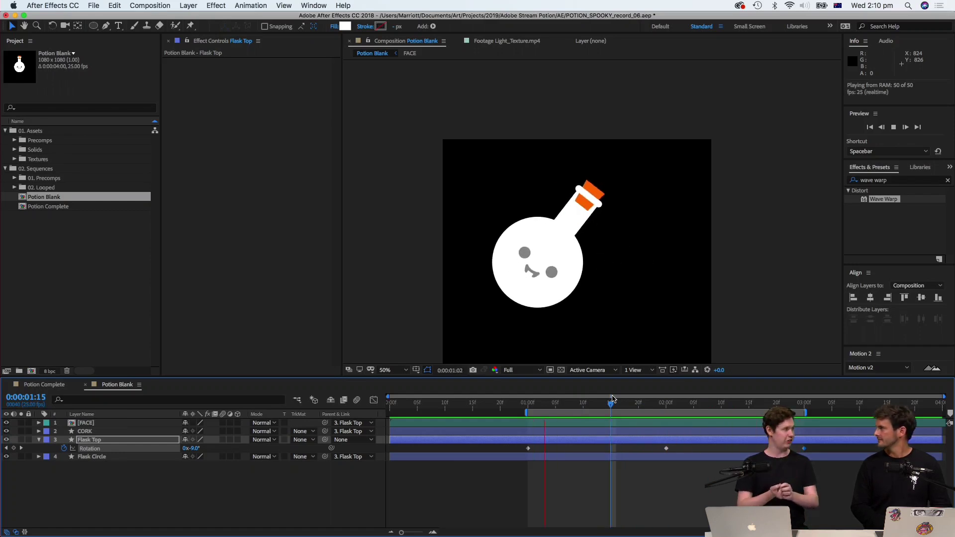
{"action": "key", "text": "space"}
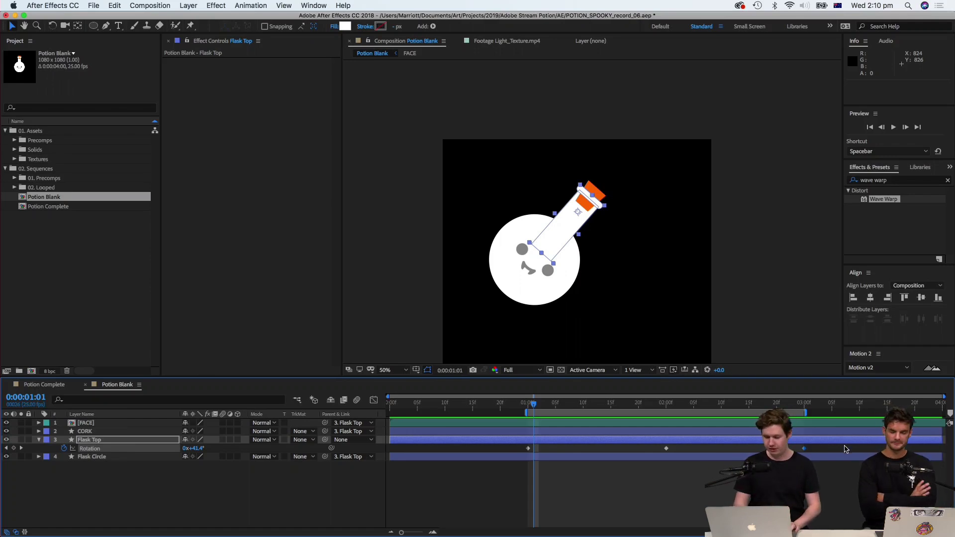
Apply Easy Ease to all three Flask Top Rotation keyframes and preview the eased swing.
{"action": "left_click", "coordinate": [514, 452]}
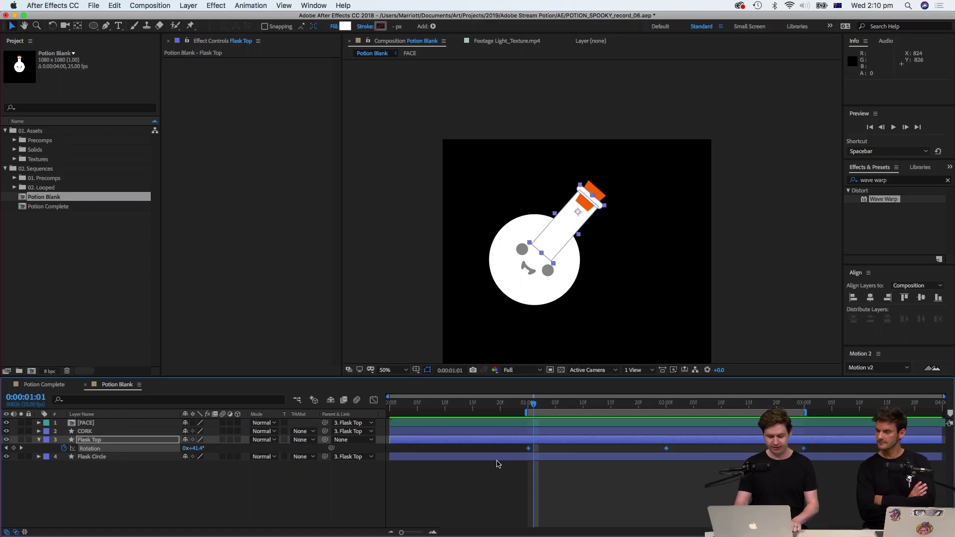
{"action": "key", "text": "F9"}
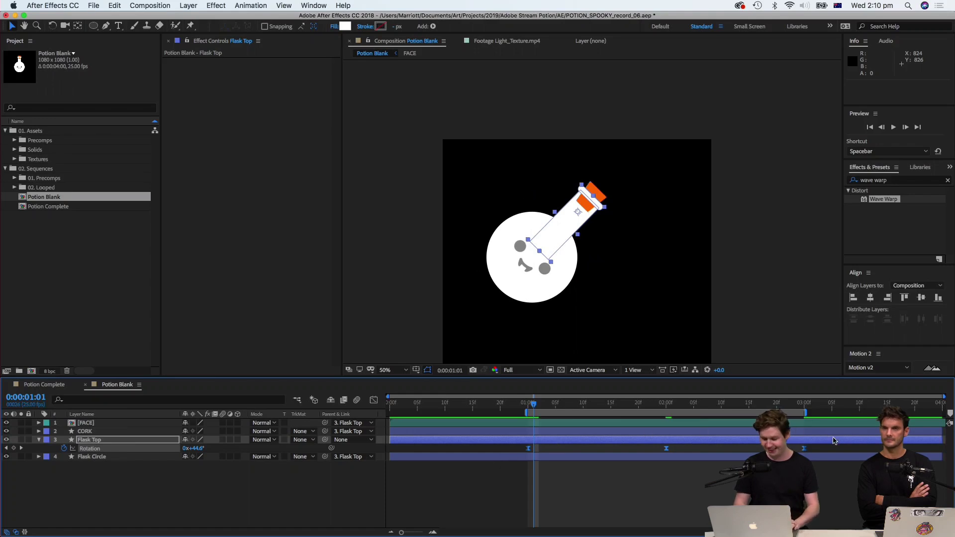
{"action": "key", "text": "space"}
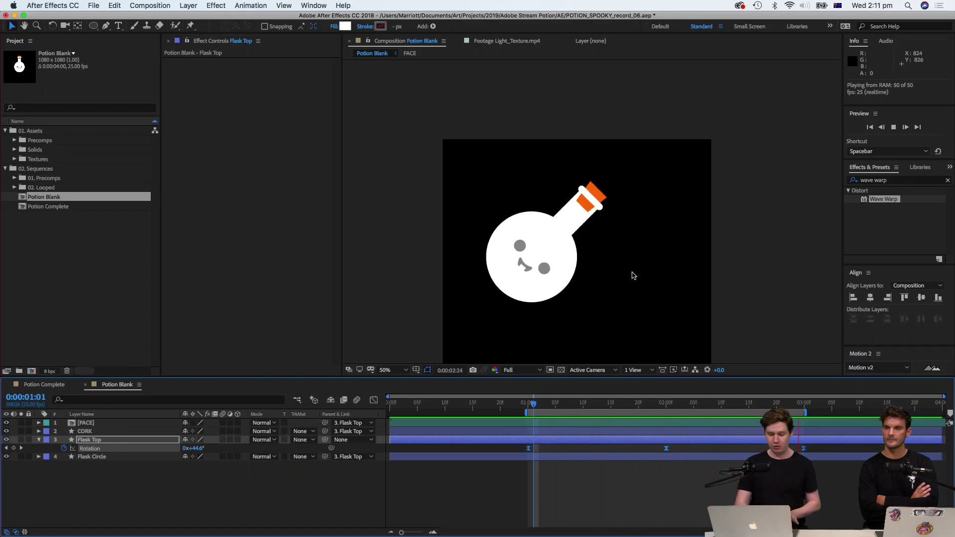
{"action": "key", "text": "space"}
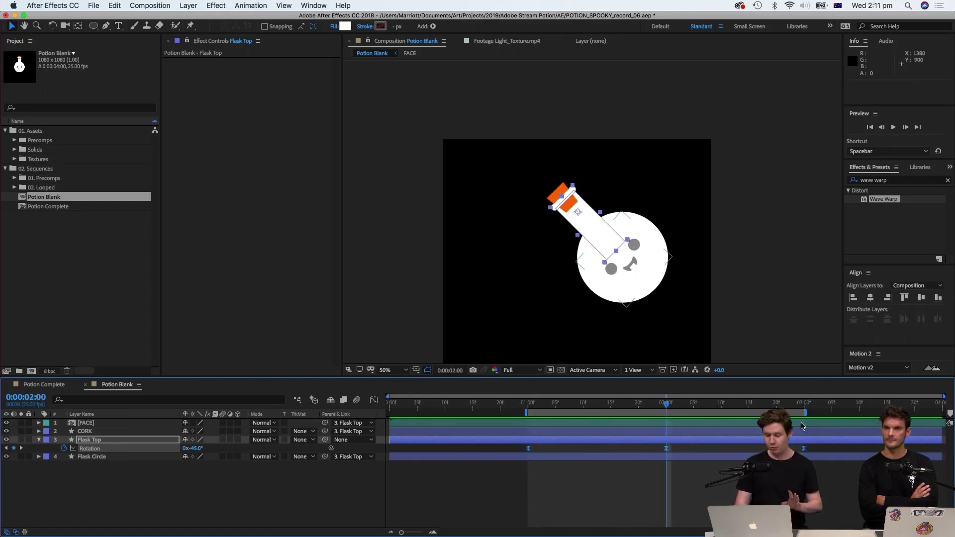
Show the selected Flask Top Rotation keyframes in an enlarged Graph Editor as a speed graph, fitted to the view.
{"action": "left_click_drag", "start_coordinate": [825, 450], "coordinate": [501, 472]}
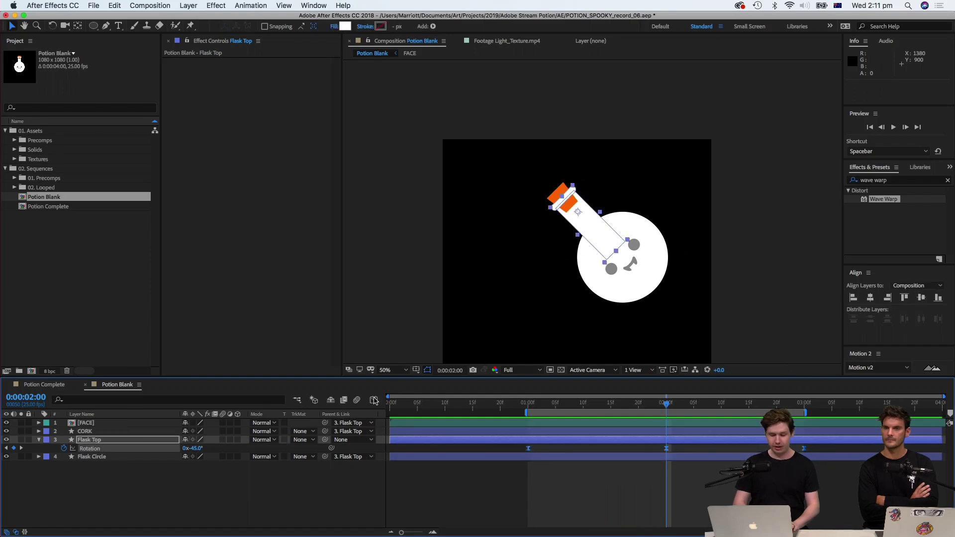
{"action": "left_click", "coordinate": [375, 400]}
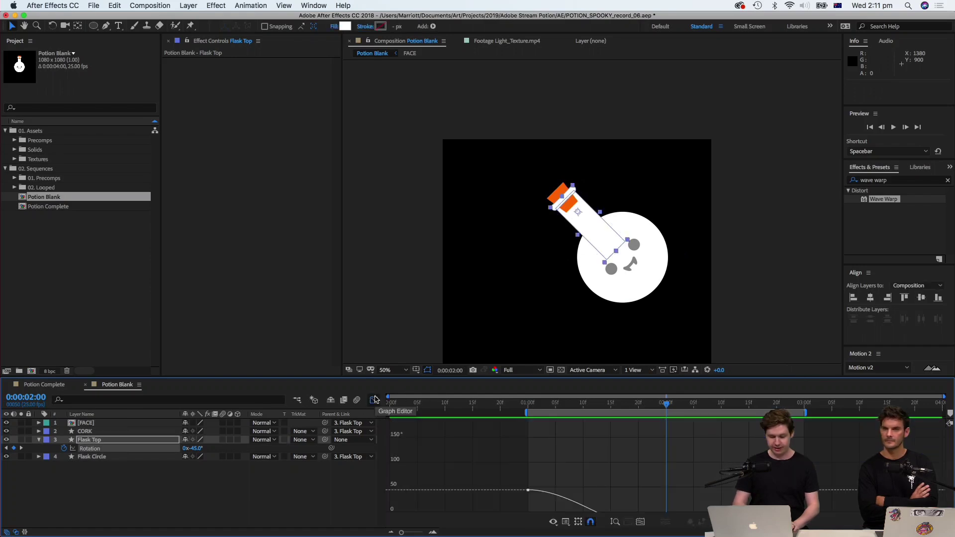
{"action": "left_click_drag", "start_coordinate": [344, 377], "coordinate": [358, 230]}
{"action": "left_click", "coordinate": [642, 521]}
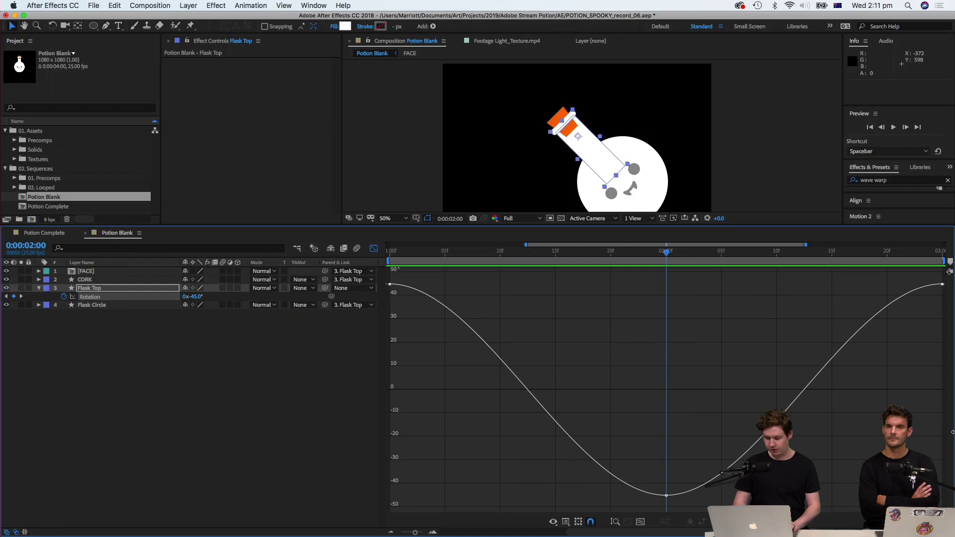
{"action": "left_click", "coordinate": [566, 522]}
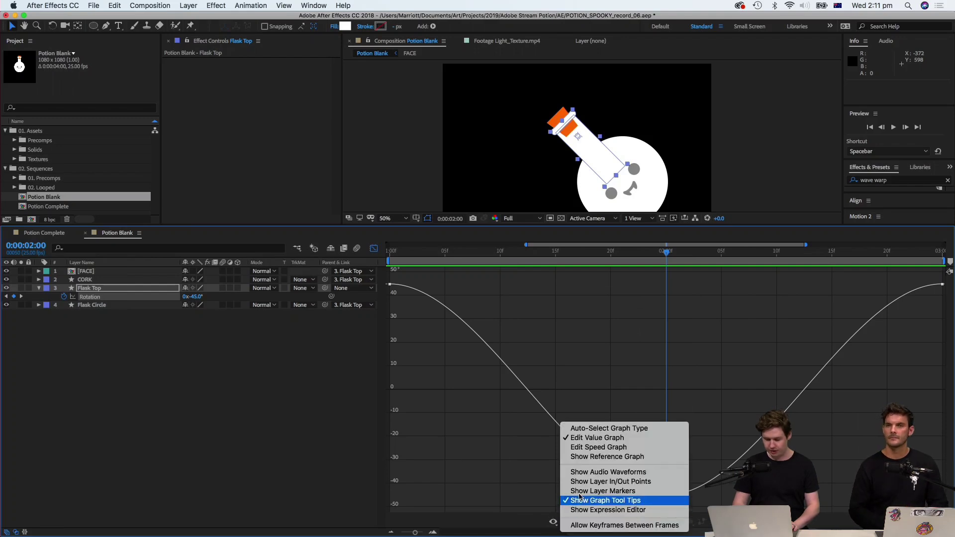
{"action": "left_click", "coordinate": [599, 447]}
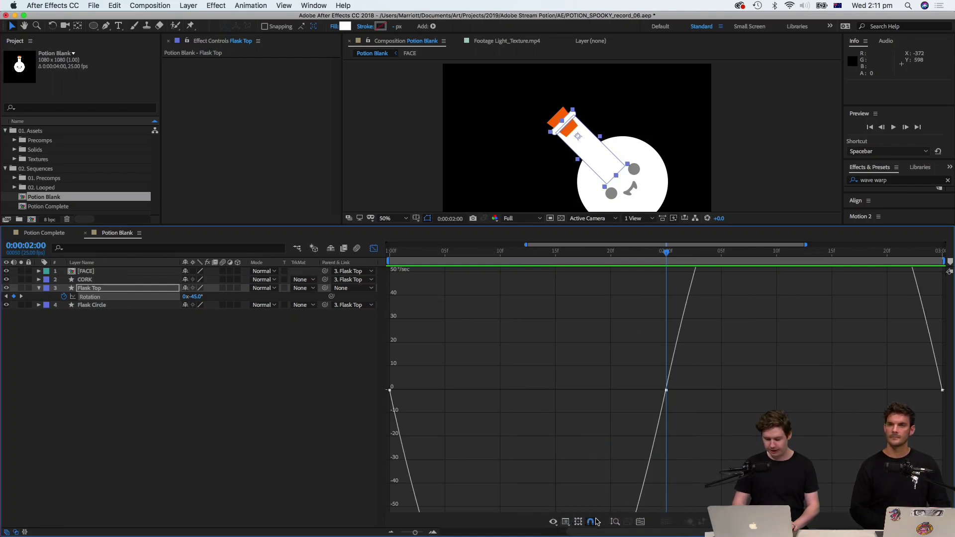
{"action": "left_click", "coordinate": [645, 522]}
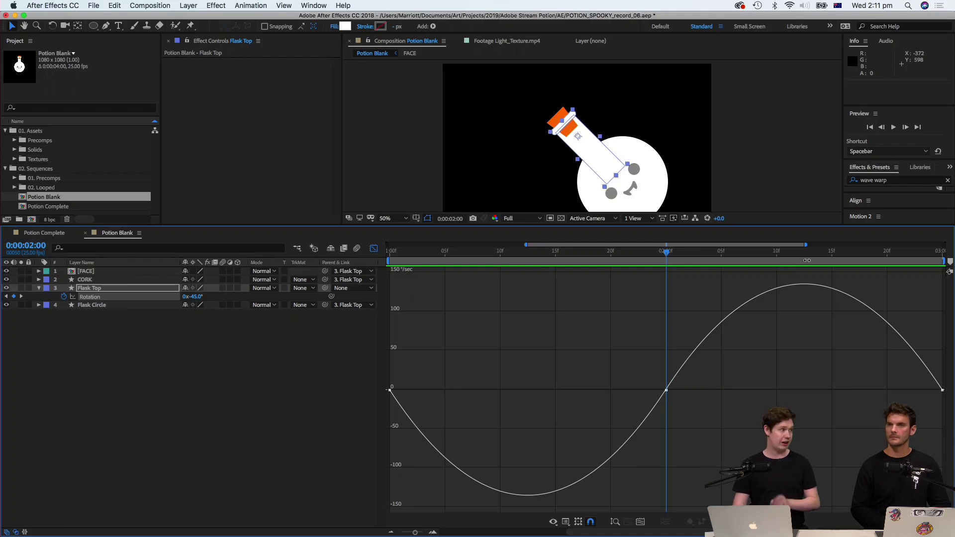
Select all Flask Top Rotation keyframes in the speed graph and lengthen their outgoing and incoming ease handles evenly.
{"action": "left_click_drag", "start_coordinate": [440, 268], "coordinate": [854, 275]}
{"action": "left_click", "coordinate": [447, 253]}
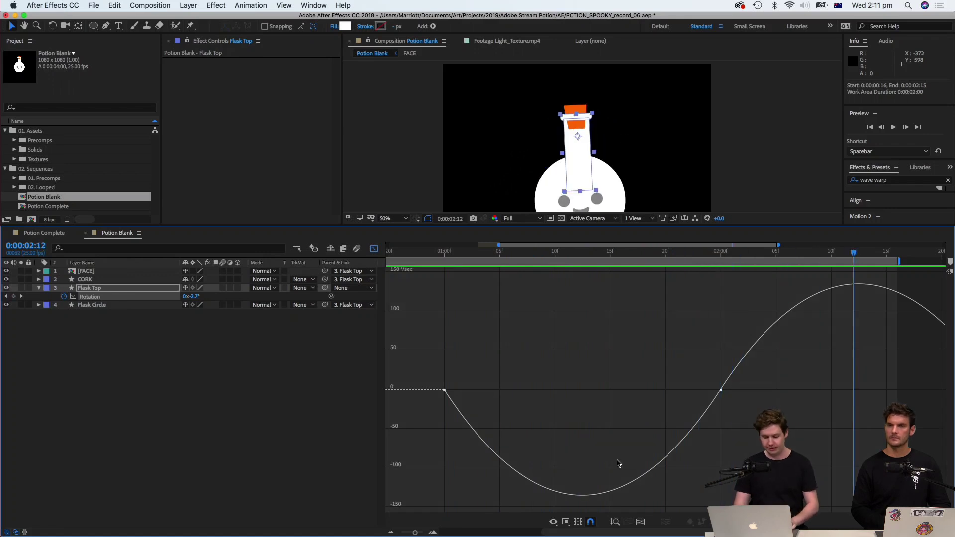
{"action": "left_click_drag", "start_coordinate": [408, 531], "coordinate": [403, 532]}
{"action": "left_click_drag", "start_coordinate": [517, 342], "coordinate": [898, 439]}
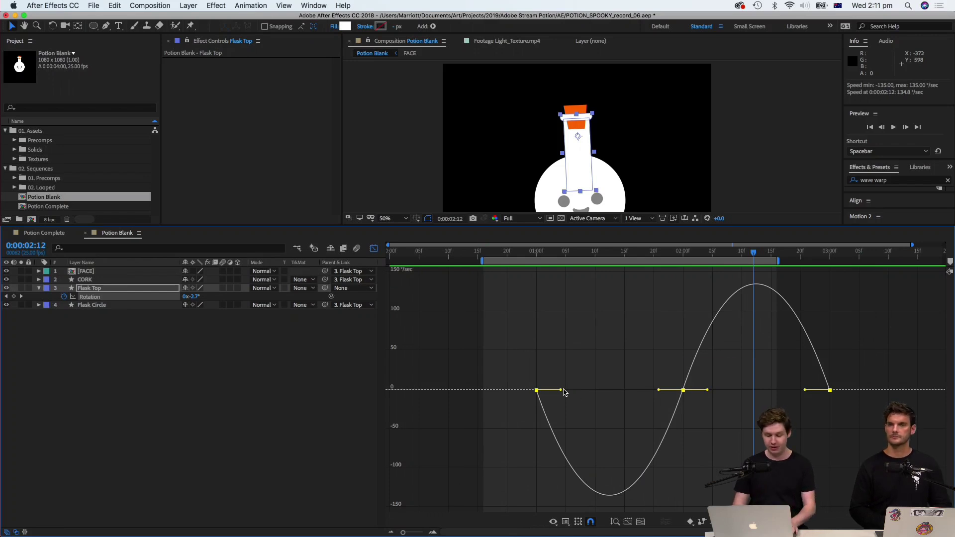
{"action": "left_click_drag", "start_coordinate": [562, 391], "coordinate": [590, 391]}
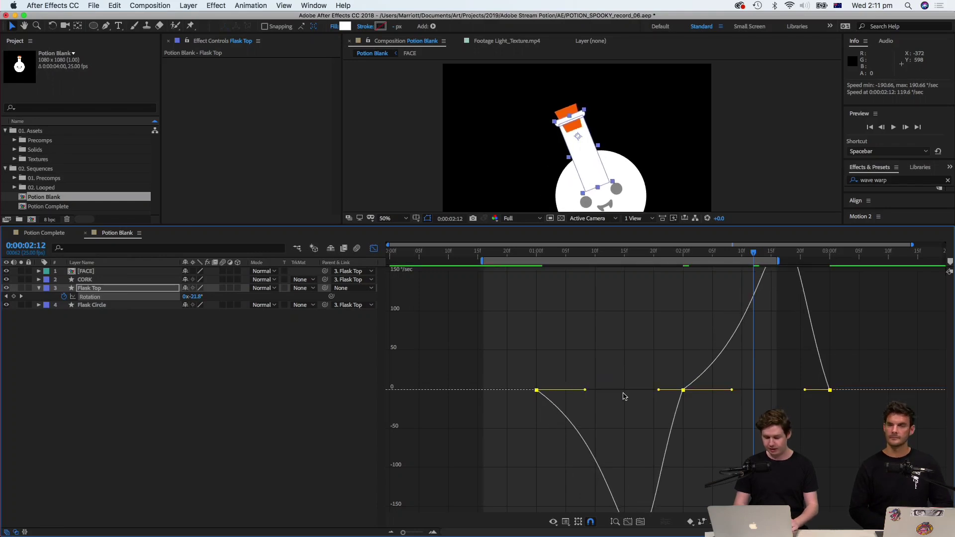
{"action": "left_click", "coordinate": [652, 393]}
{"action": "left_click_drag", "start_coordinate": [497, 372], "coordinate": [897, 413]}
{"action": "left_click_drag", "start_coordinate": [659, 393], "coordinate": [631, 390]}
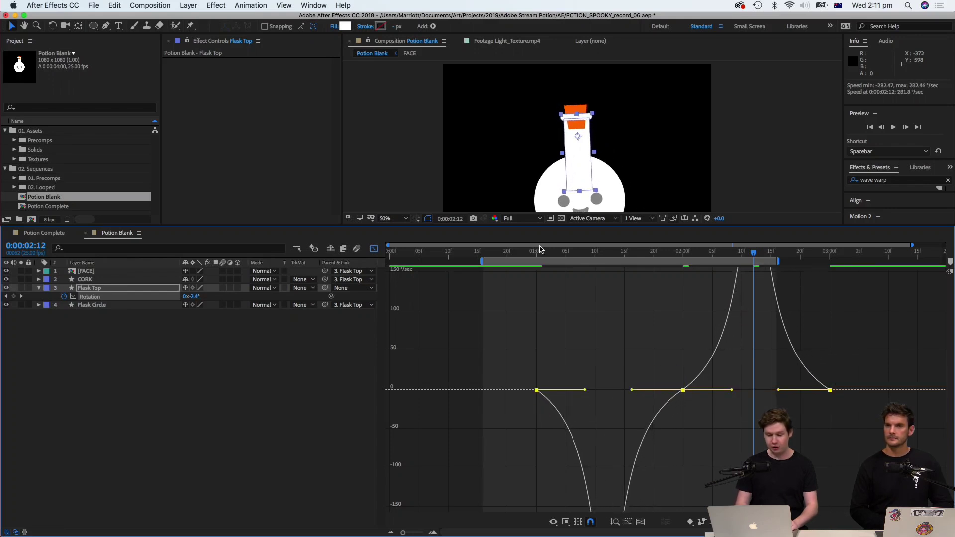
Preview the swing with the viewer set to Fit up to 100%, and shift the work area back to start at 0:00:01:00.
{"action": "left_click", "coordinate": [532, 255]}
{"action": "left_click", "coordinate": [398, 221]}
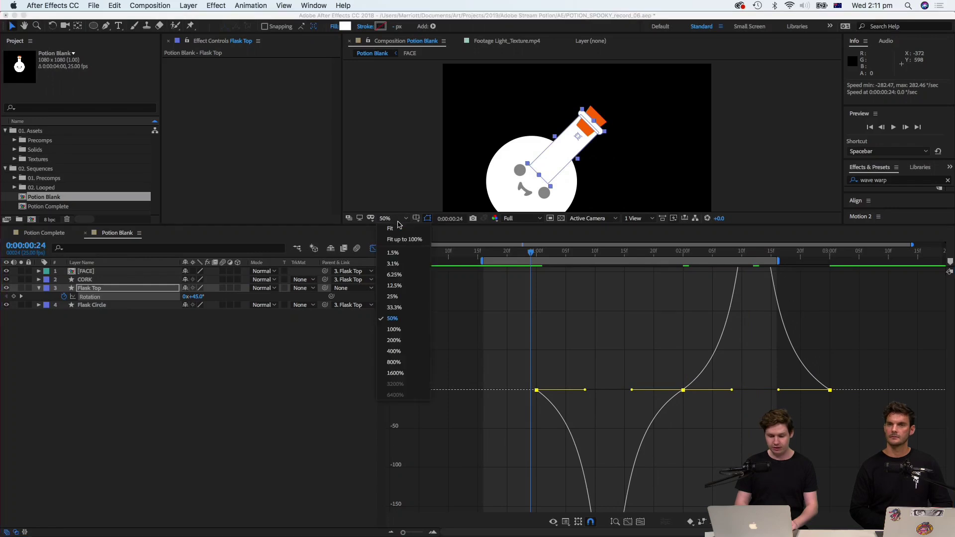
{"action": "left_click", "coordinate": [403, 239]}
{"action": "left_click", "coordinate": [524, 255]}
{"action": "key", "text": "space"}
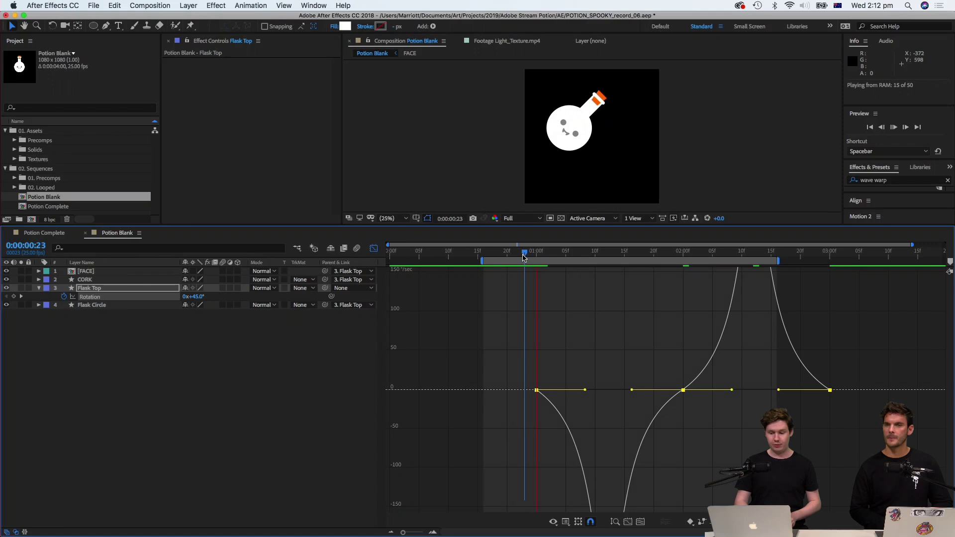
{"action": "key", "text": "space"}
{"action": "left_click_drag", "start_coordinate": [550, 260], "coordinate": [595, 260]}
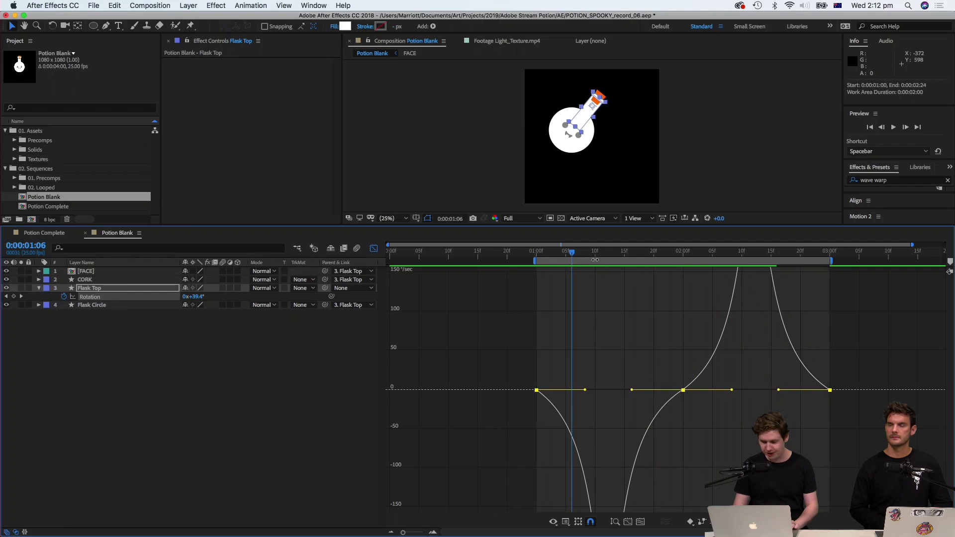
Extend the ease handles of all the Rotation keyframes further in the speed graph and preview the sharper swing.
{"action": "left_click_drag", "start_coordinate": [861, 376], "coordinate": [482, 397]}
{"action": "left_click_drag", "start_coordinate": [587, 392], "coordinate": [625, 391]}
{"action": "left_click", "coordinate": [543, 254]}
{"action": "key", "text": "space"}
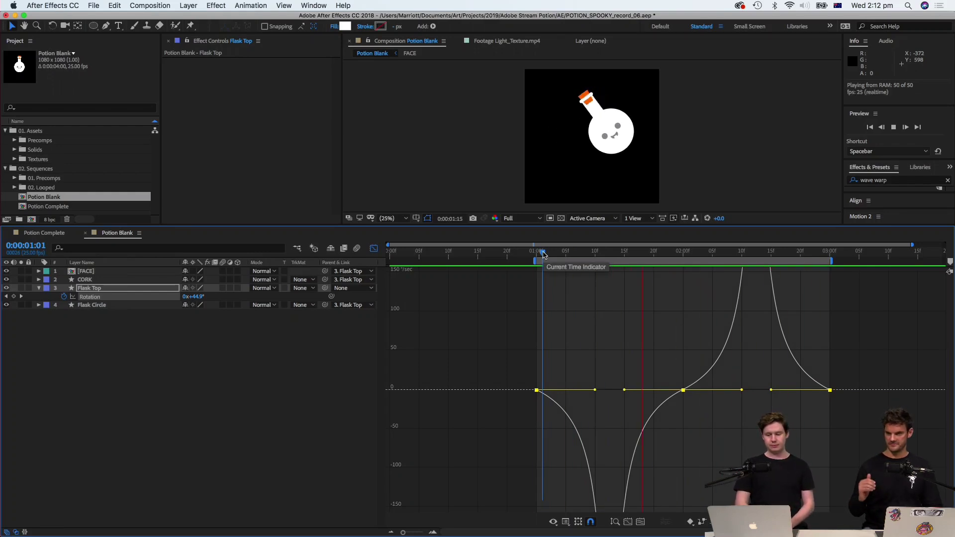
{"action": "key", "text": "space"}
Scrub through the first part of the swing and play it back to examine the adjusted easing.
{"action": "left_click_drag", "start_coordinate": [544, 254], "coordinate": [554, 254]}
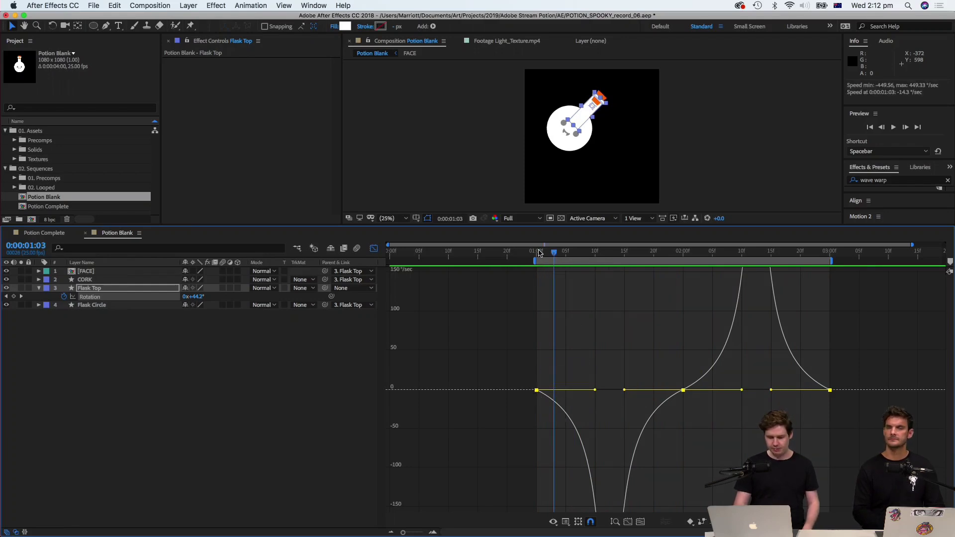
{"action": "left_click_drag", "start_coordinate": [537, 258], "coordinate": [593, 256]}
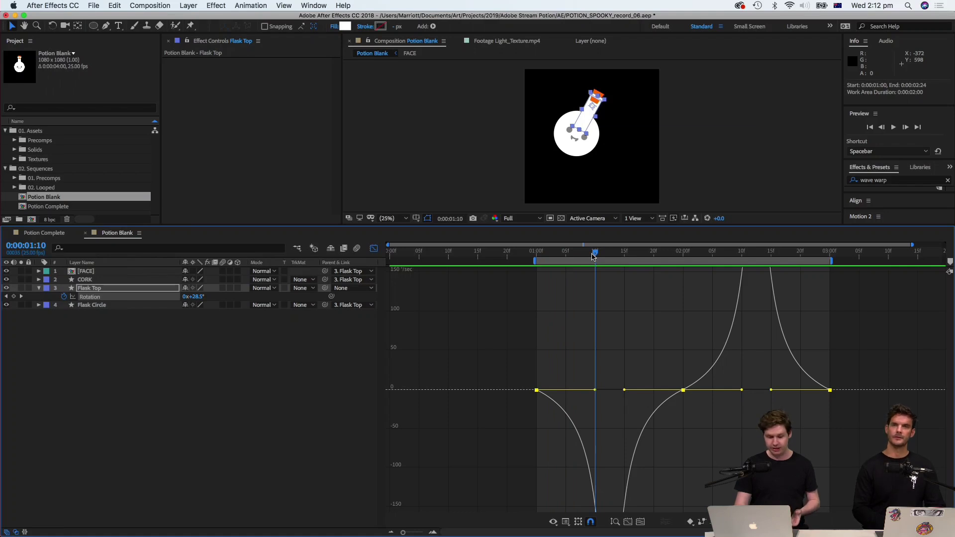
{"action": "key", "text": "space"}
{"action": "left_click_drag", "start_coordinate": [593, 255], "coordinate": [553, 255]}
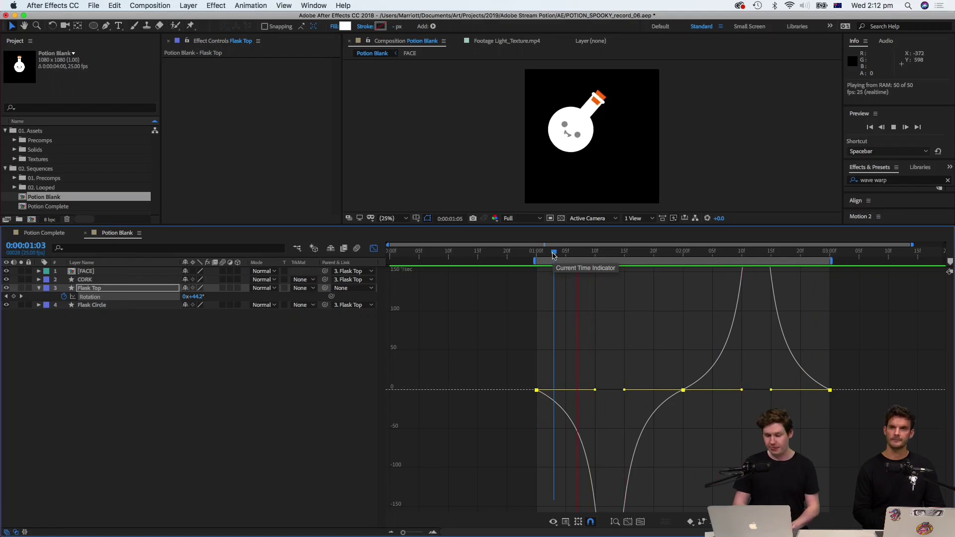
{"action": "key", "text": "space"}
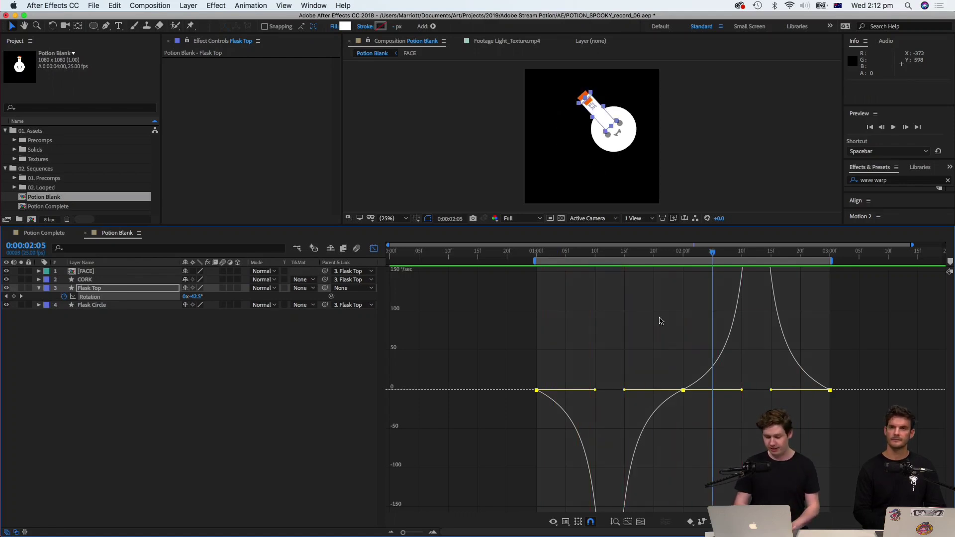
Return from the Graph Editor to the layer view, enlarge the composition viewer and play the swing loop.
{"action": "left_click", "coordinate": [374, 248]}
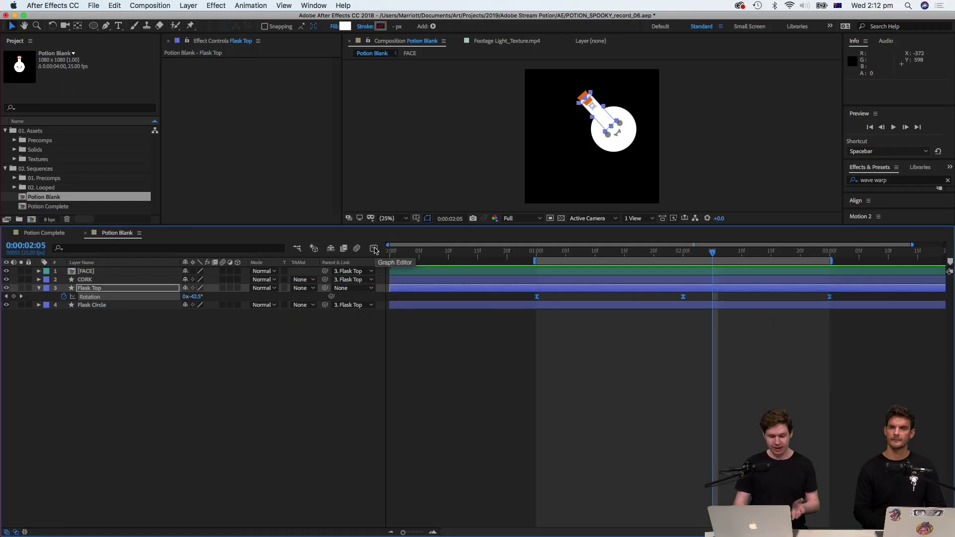
{"action": "left_click_drag", "start_coordinate": [285, 228], "coordinate": [266, 300]}
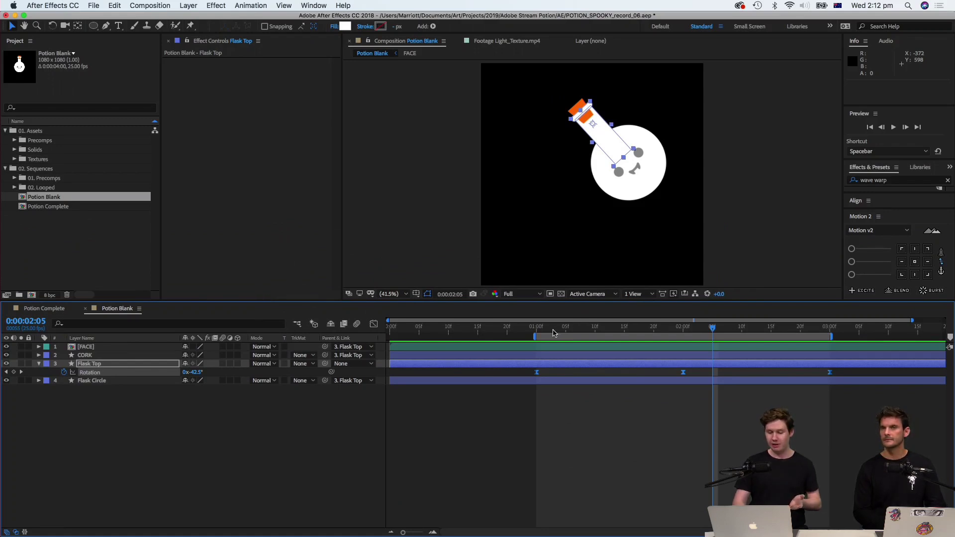
{"action": "left_click", "coordinate": [553, 328]}
{"action": "key", "text": "space"}
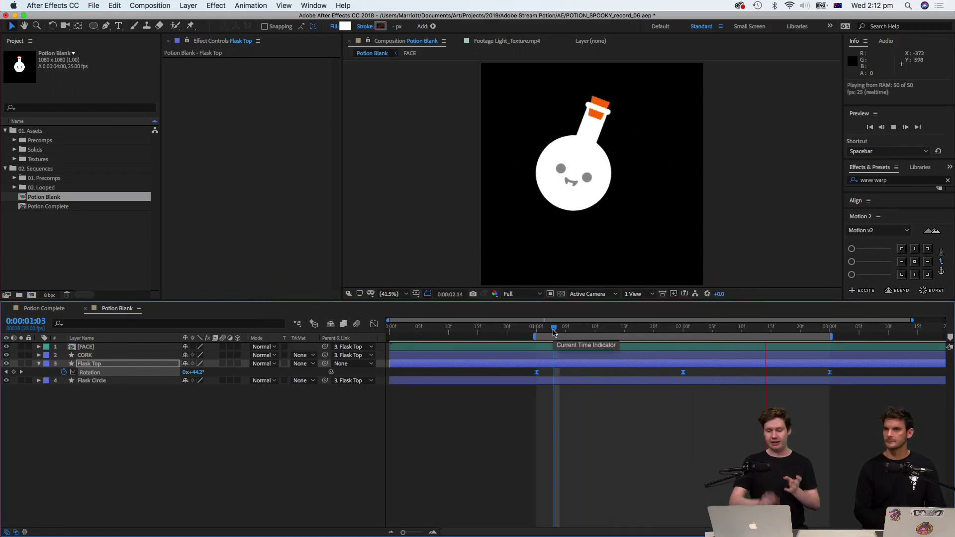
{"action": "key", "text": "space"}
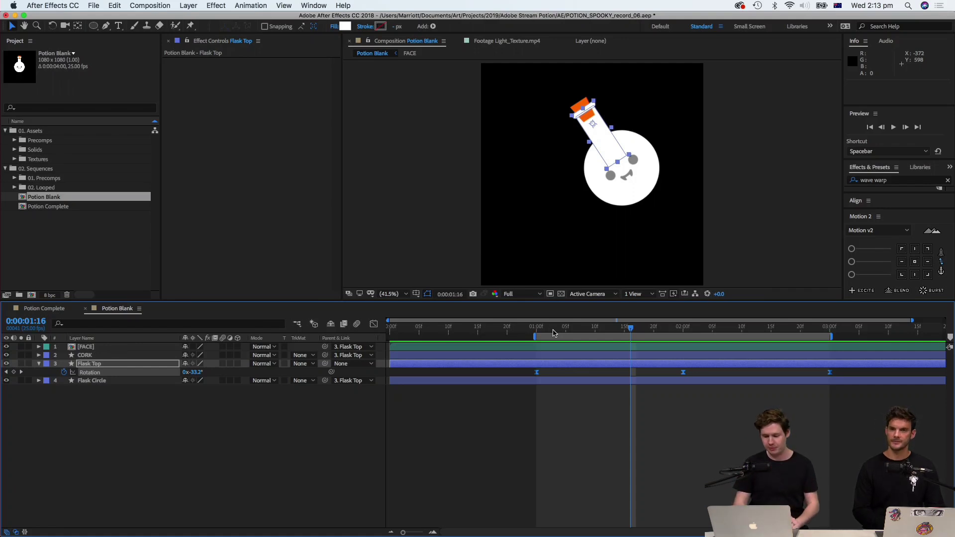
Add Position keyframes to the Flask Top layer at 0:00:01:00 and 0:00:02:00.
{"action": "left_click", "coordinate": [543, 331]}
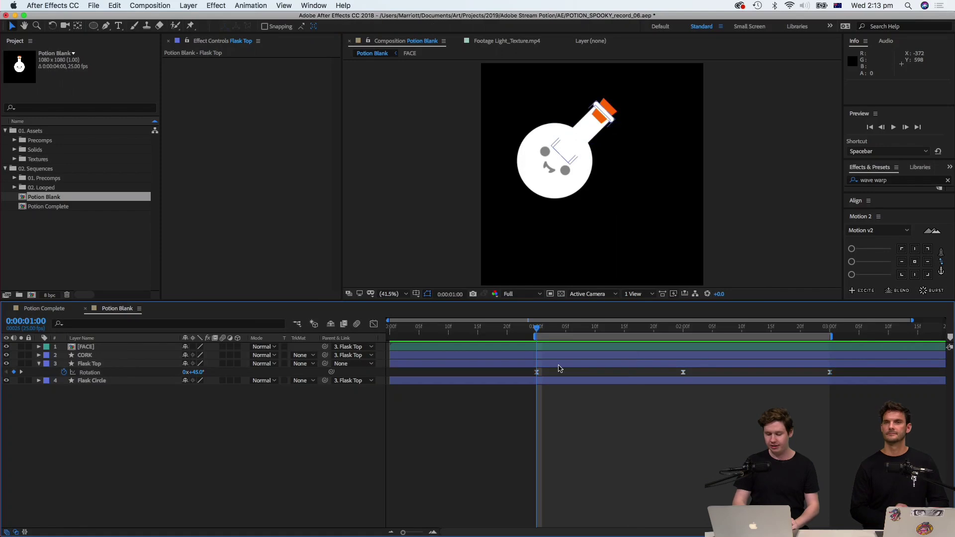
{"action": "left_click", "coordinate": [546, 364]}
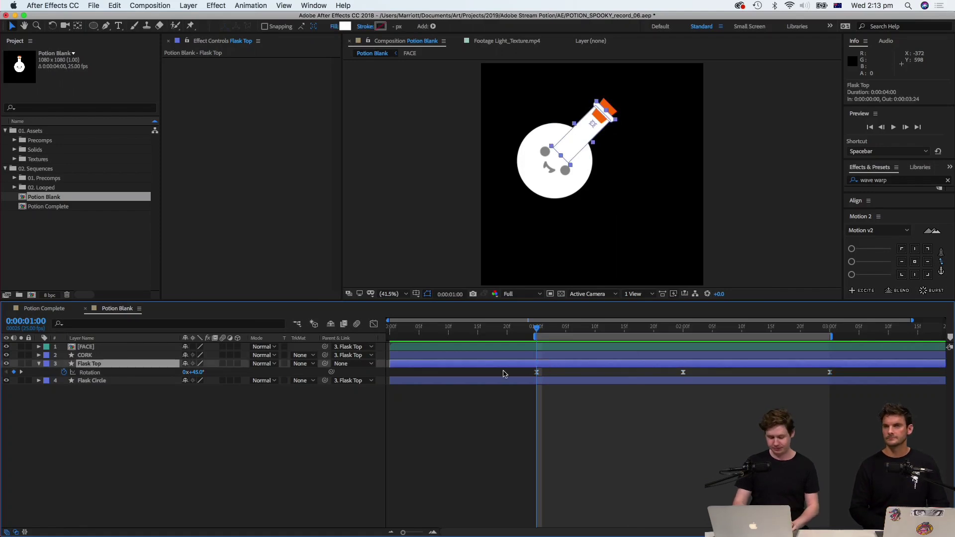
{"action": "key", "text": "p"}
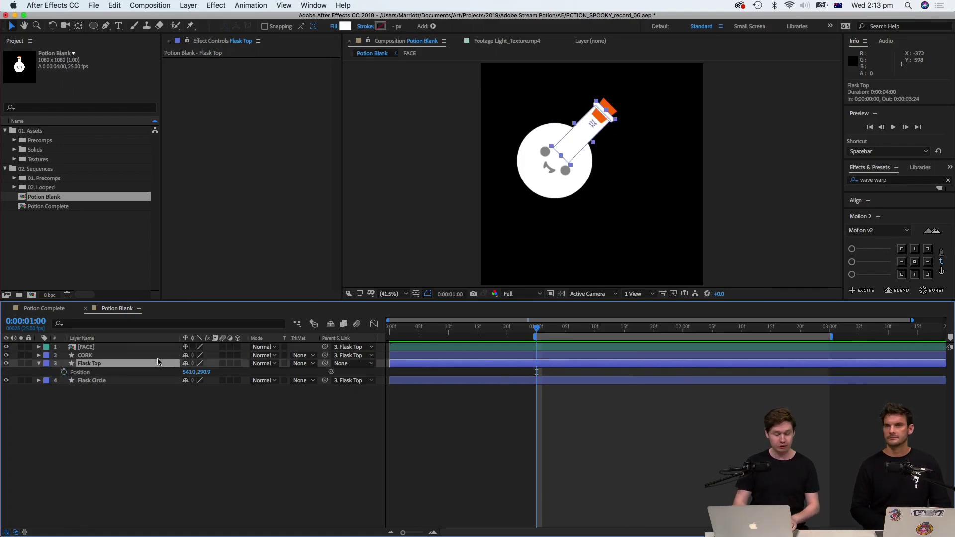
{"action": "left_click", "coordinate": [63, 374]}
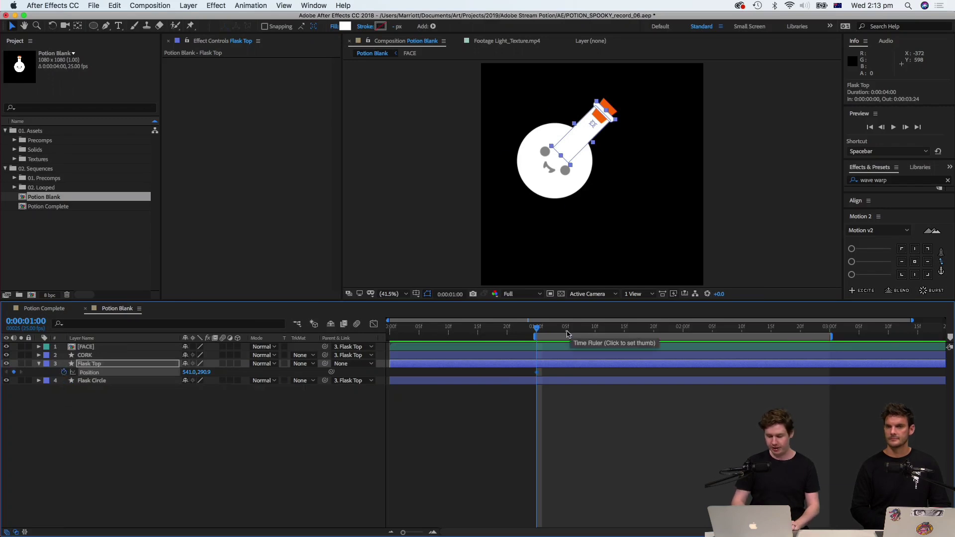
{"action": "left_click", "coordinate": [680, 329]}
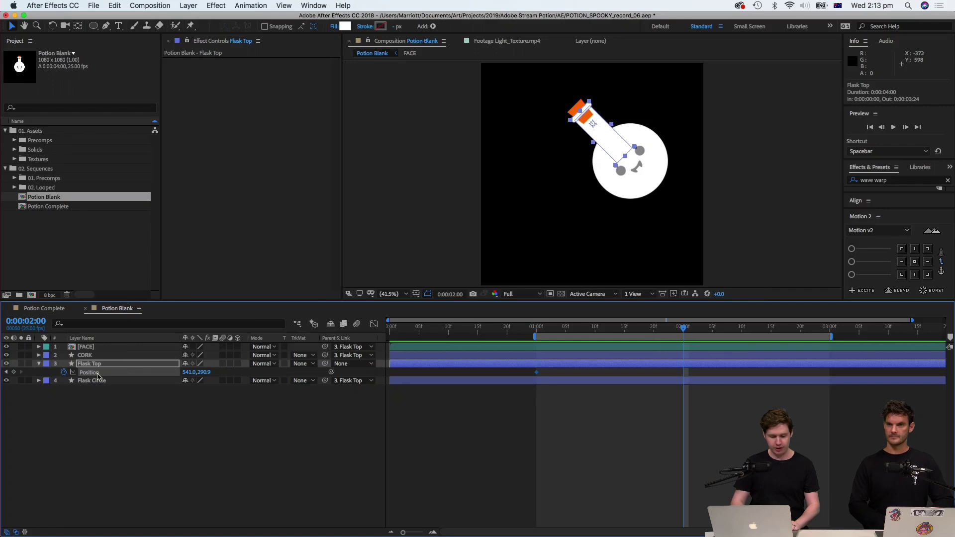
{"action": "left_click", "coordinate": [17, 378]}
{"action": "left_click", "coordinate": [14, 372]}
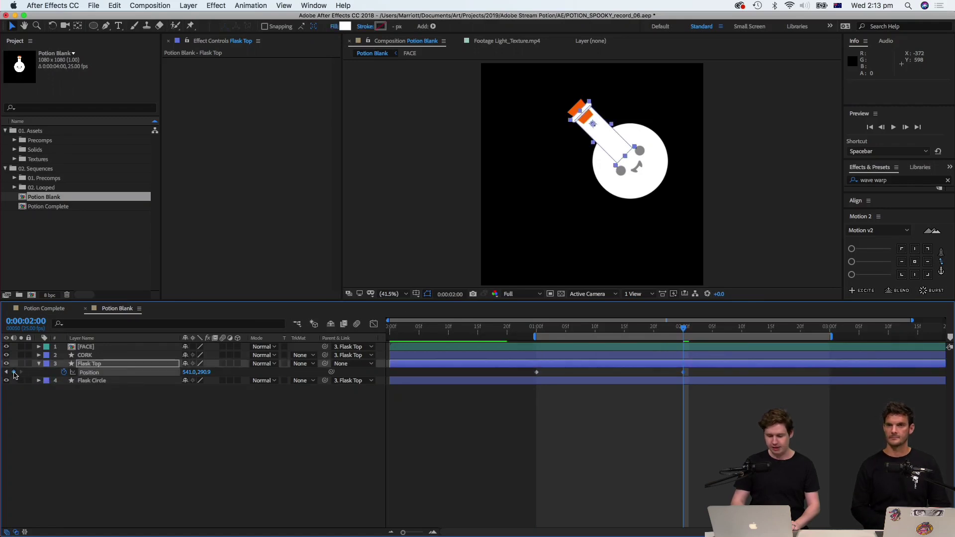
Nudge Flask Top 40 pixels to the left at its 0:00:01:00 keyframe, giving Position 501.0, 290.9.
{"action": "left_click", "coordinate": [533, 331]}
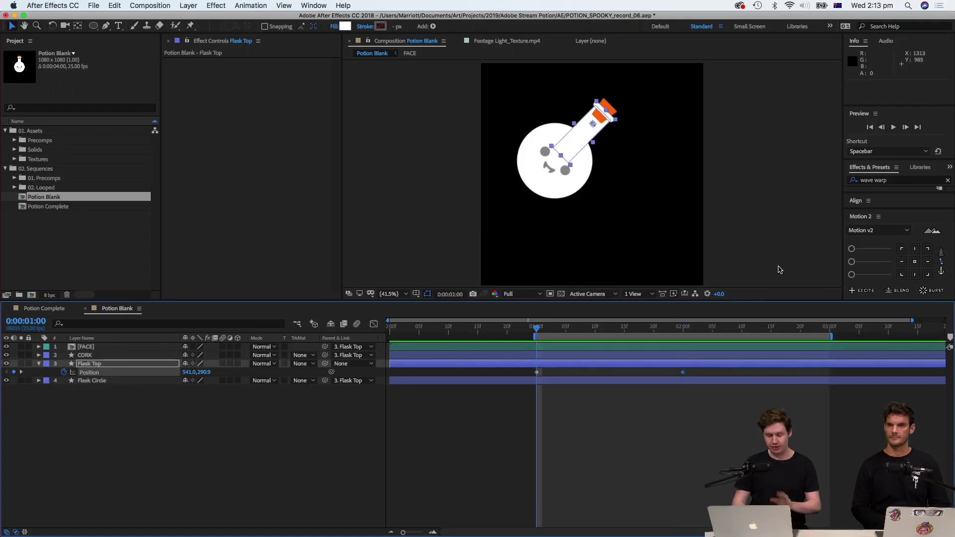
{"action": "left_click_drag", "start_coordinate": [568, 376], "coordinate": [510, 377]}
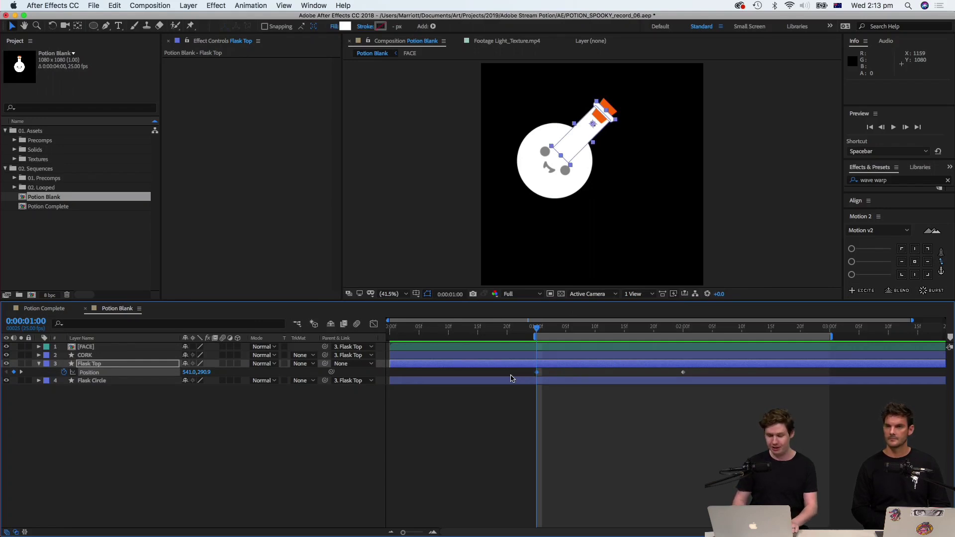
{"action": "key", "text": "shift+Left"}
{"action": "key", "text": "shift+Left"}
{"action": "key", "text": "shift+Left"}
{"action": "key", "text": "shift+Left"}
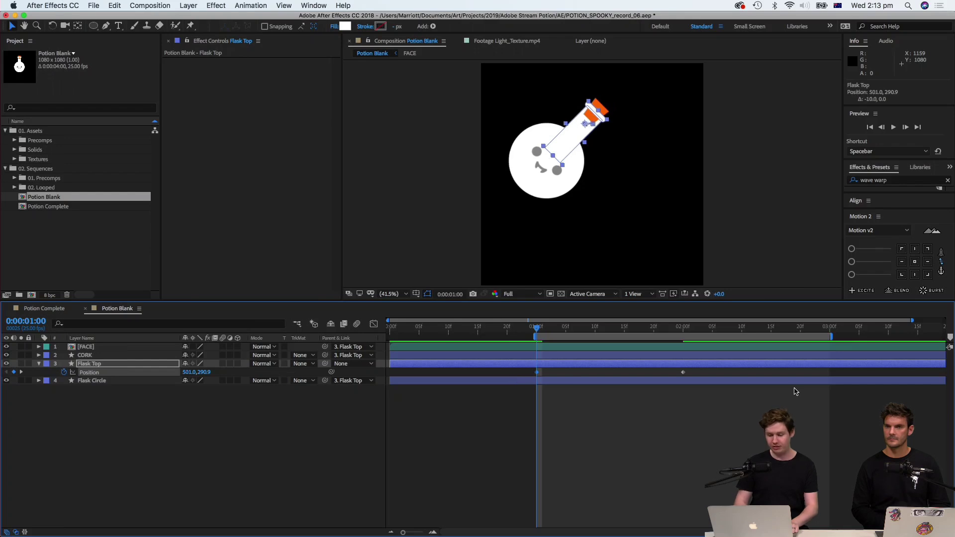
Nudge Flask Top 40 pixels to the right at its 0:00:02:00 keyframe, giving Position 581.0, 290.9.
{"action": "left_click", "coordinate": [683, 330]}
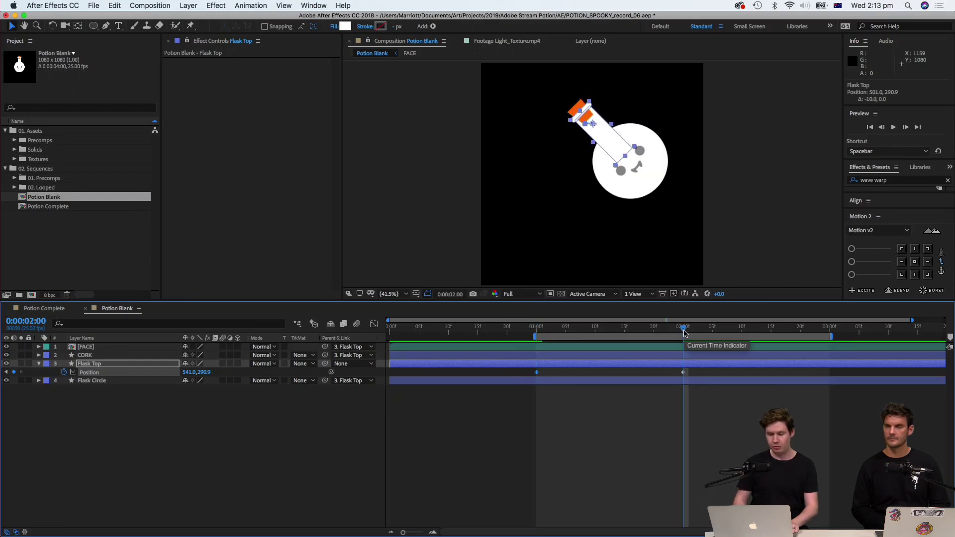
{"action": "key", "text": "shift+Right"}
{"action": "key", "text": "shift+Right"}
{"action": "key", "text": "shift+Right"}
{"action": "key", "text": "shift+Right"}
Copy Flask Top's first Position keyframe and paste it at 0:00:03:00 to close the sideways movement loop.
{"action": "left_click", "coordinate": [826, 327]}
{"action": "left_click", "coordinate": [829, 326]}
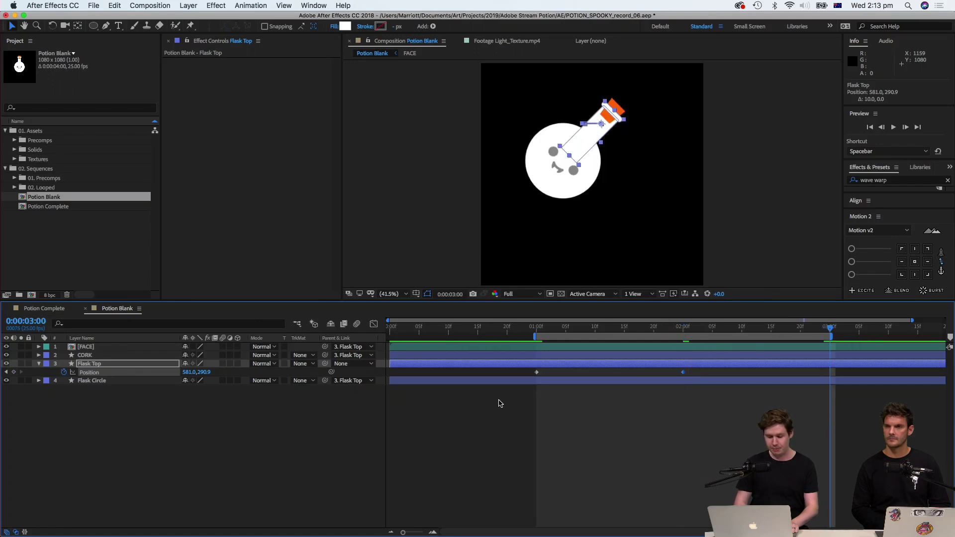
{"action": "left_click_drag", "start_coordinate": [550, 375], "coordinate": [507, 388]}
{"action": "key", "text": "super+c"}
{"action": "key", "text": "super+v"}
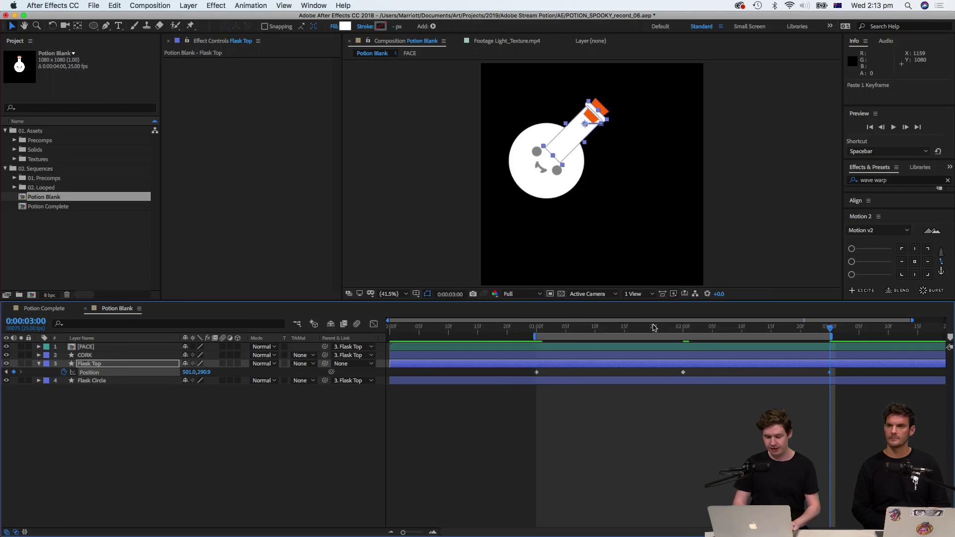
{"action": "left_click", "coordinate": [541, 334]}
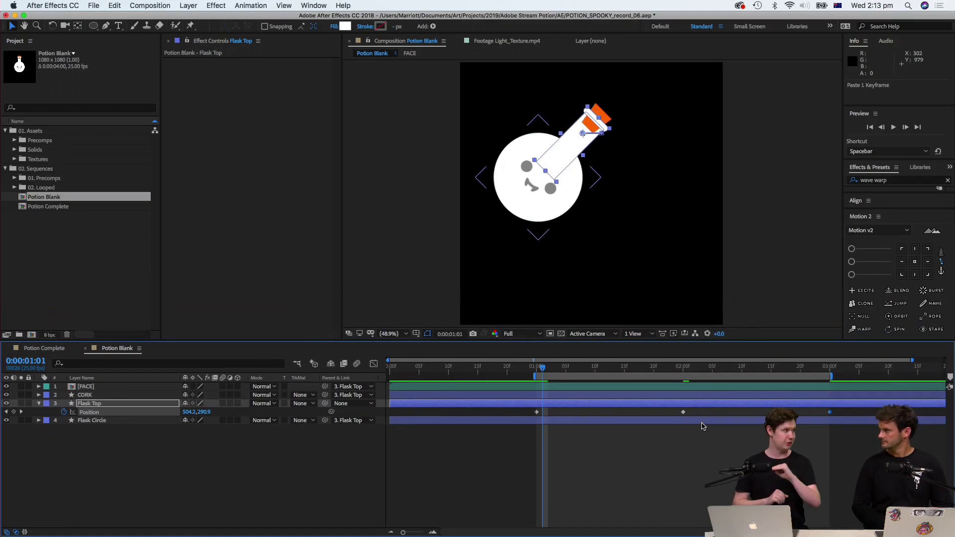
Try Easy Ease on all three of Flask Top's Position keyframes.
{"action": "key", "text": "space"}
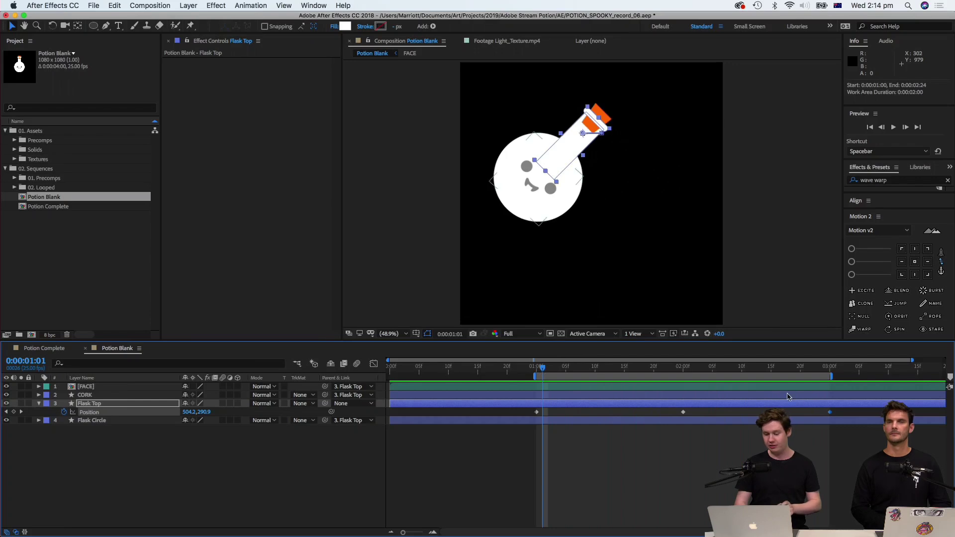
{"action": "left_click_drag", "start_coordinate": [846, 405], "coordinate": [420, 414]}
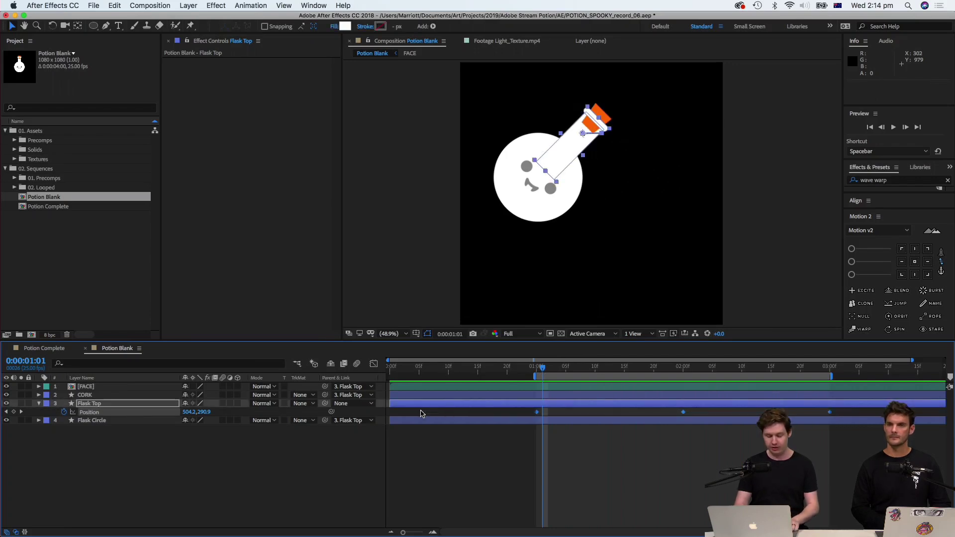
{"action": "key", "text": "F9"}
Inspect Flask Top's Position in the Graph Editor as a value graph, and undo the Easy Ease.
{"action": "left_click", "coordinate": [373, 364]}
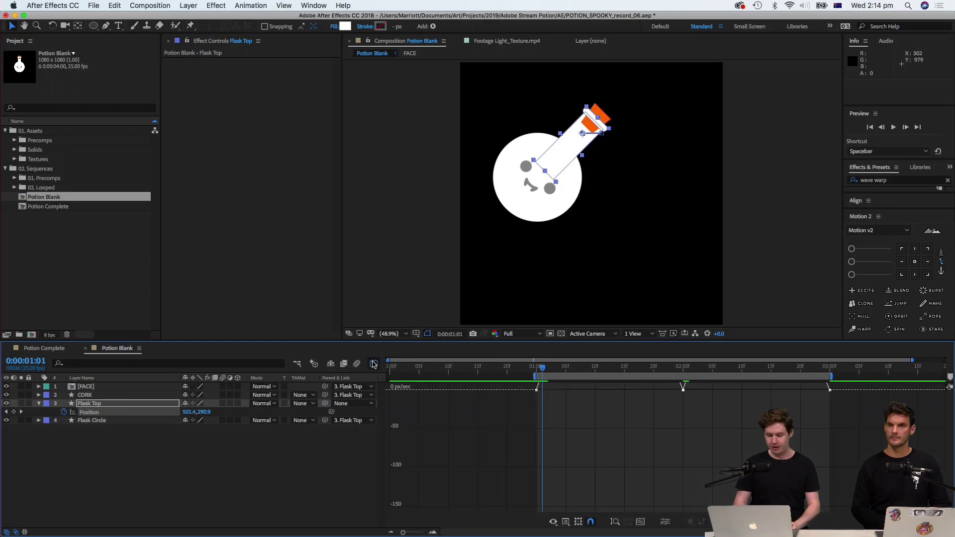
{"action": "left_click", "coordinate": [555, 522]}
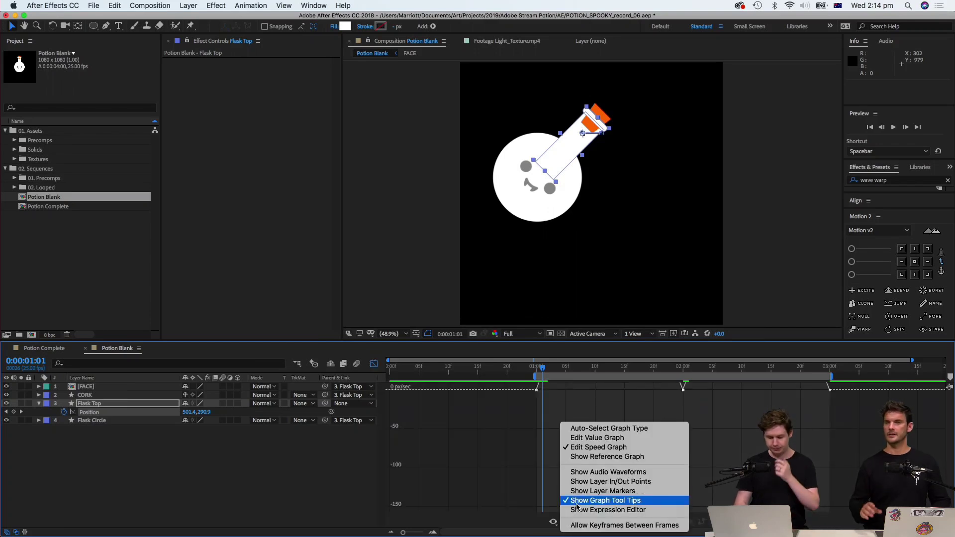
{"action": "left_click", "coordinate": [601, 443]}
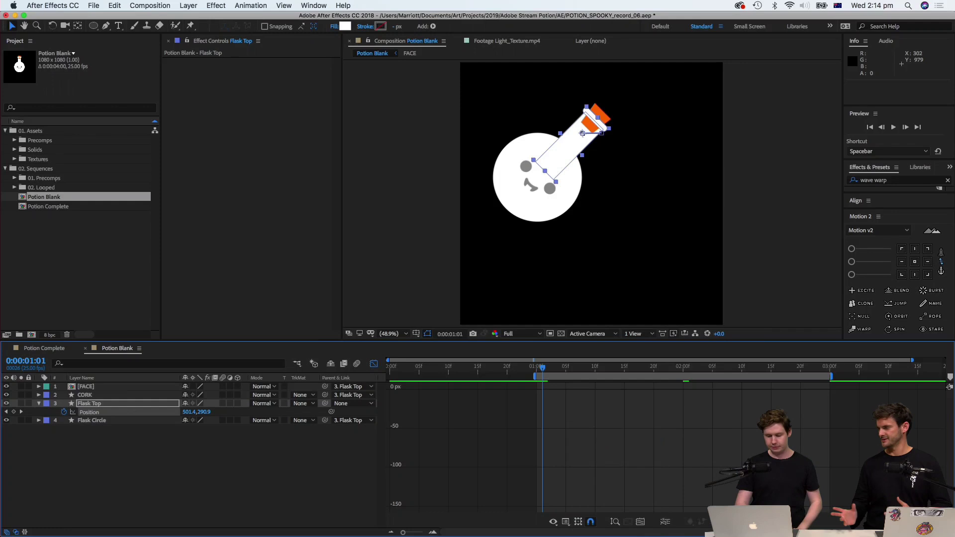
{"action": "scroll", "coordinate": [652, 456], "scroll_direction": "up", "scroll_amount": 1}
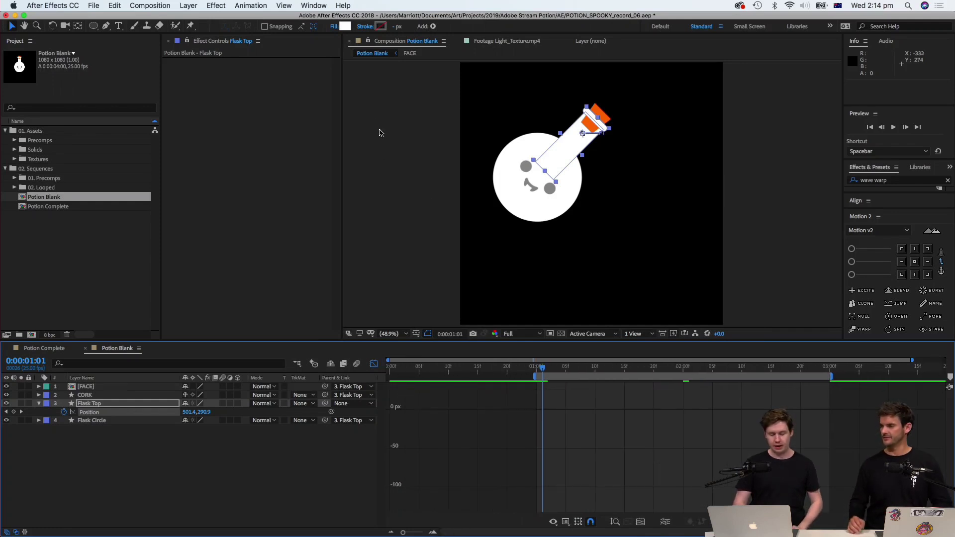
{"action": "left_click_drag", "start_coordinate": [588, 426], "coordinate": [582, 494]}
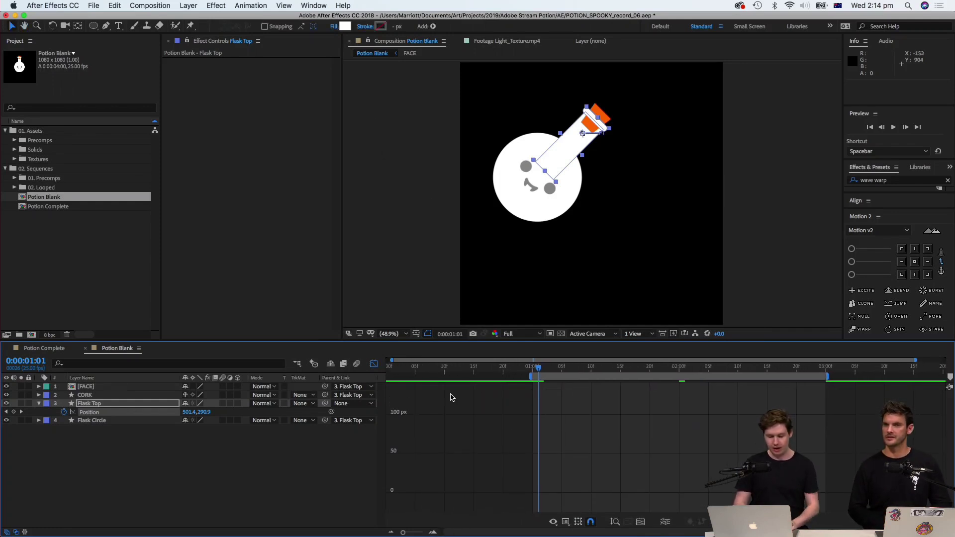
{"action": "left_click", "coordinate": [374, 363]}
{"action": "key", "text": "super+z"}
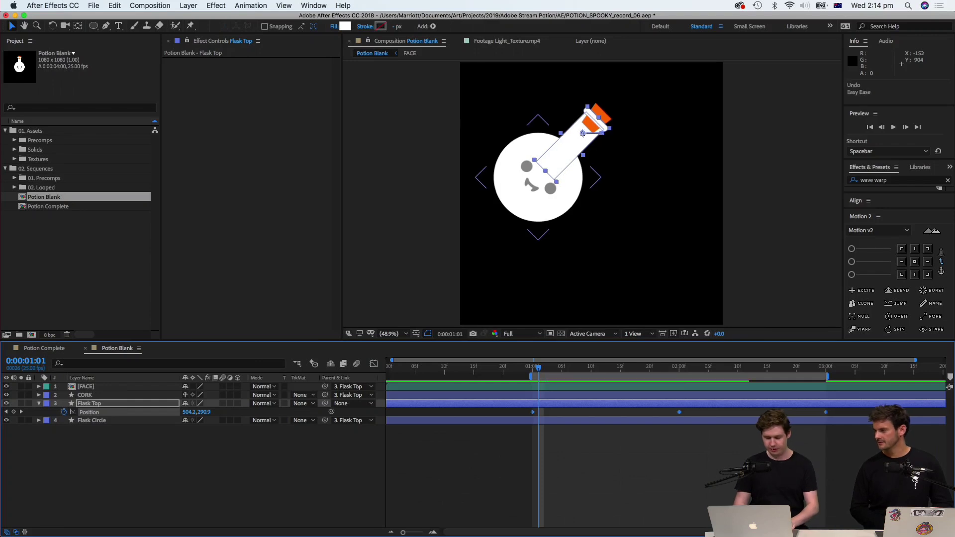
Apply the Easy Ease keyframe assistant to the three selected Position keyframes of Flask Top.
{"action": "left_click", "coordinate": [275, 4]}
{"action": "mouse_move", "coordinate": [261, 3]}
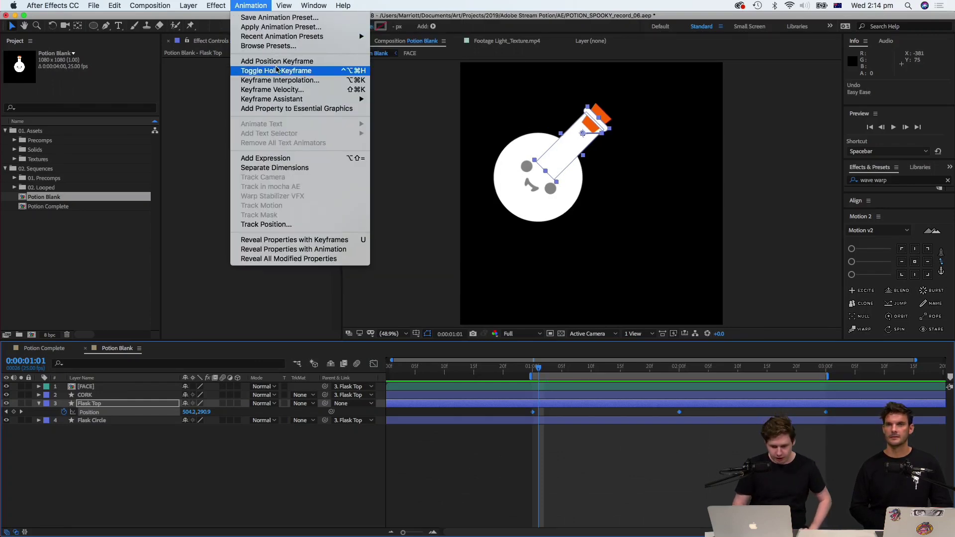
{"action": "mouse_move", "coordinate": [281, 101]}
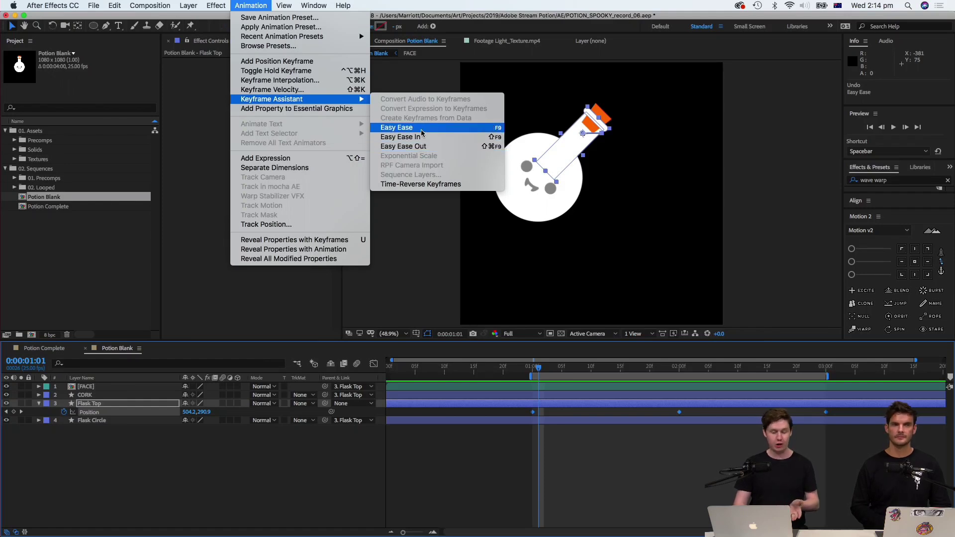
{"action": "left_click", "coordinate": [421, 131]}
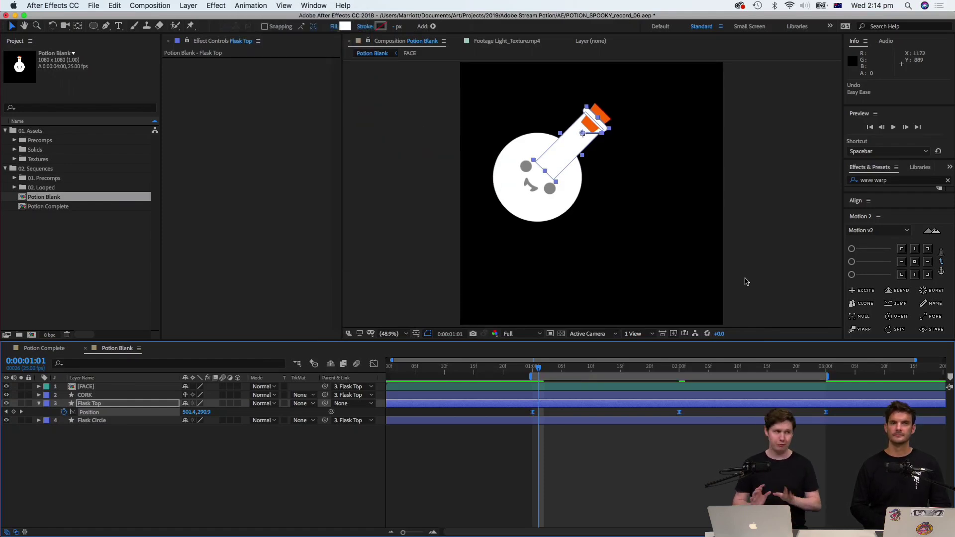
Fit Flask Top's Position curves in the Graph Editor and try separating the property into X and Y dimensions.
{"action": "left_click", "coordinate": [375, 365]}
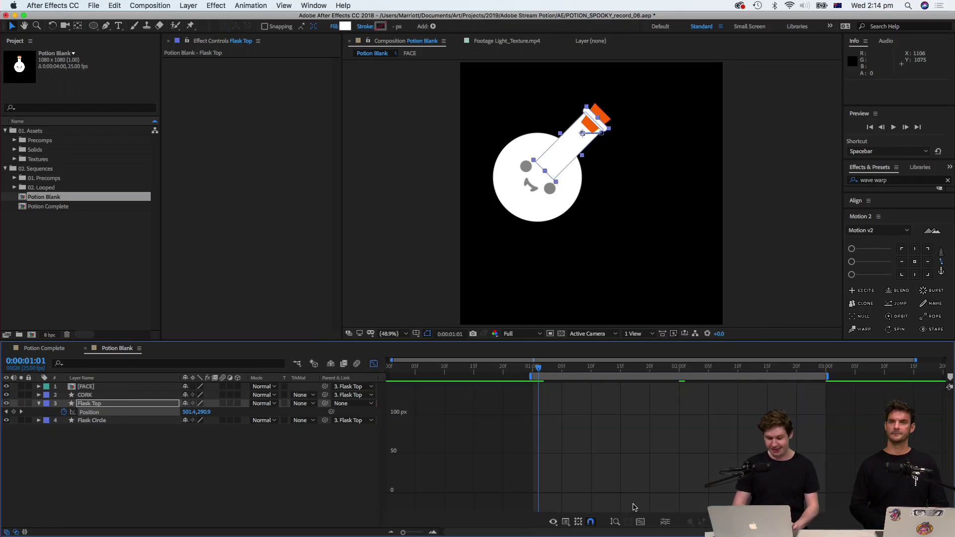
{"action": "left_click", "coordinate": [640, 522]}
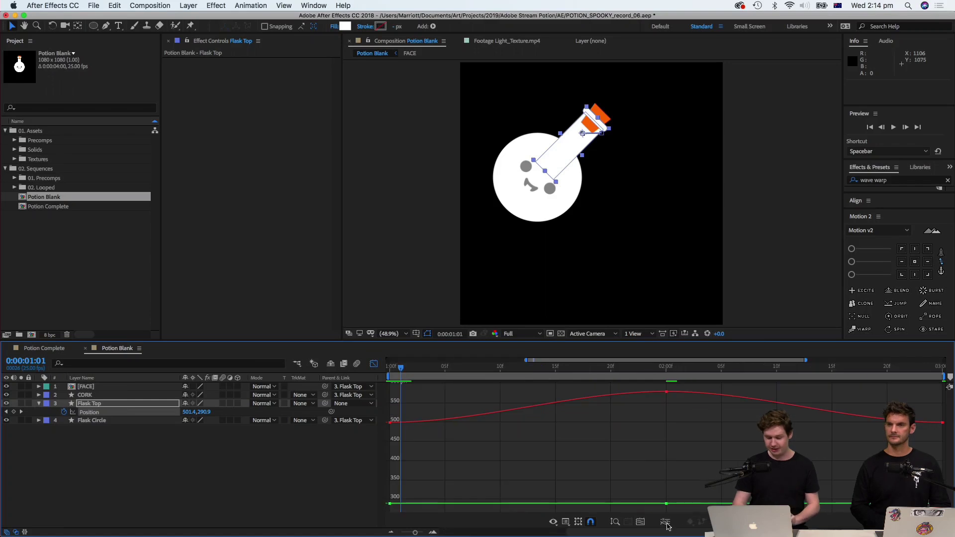
{"action": "left_click", "coordinate": [666, 523]}
Set the Graph Editor to the speed graph and undo the separation of Flask Top's Position dimensions.
{"action": "left_click", "coordinate": [566, 524]}
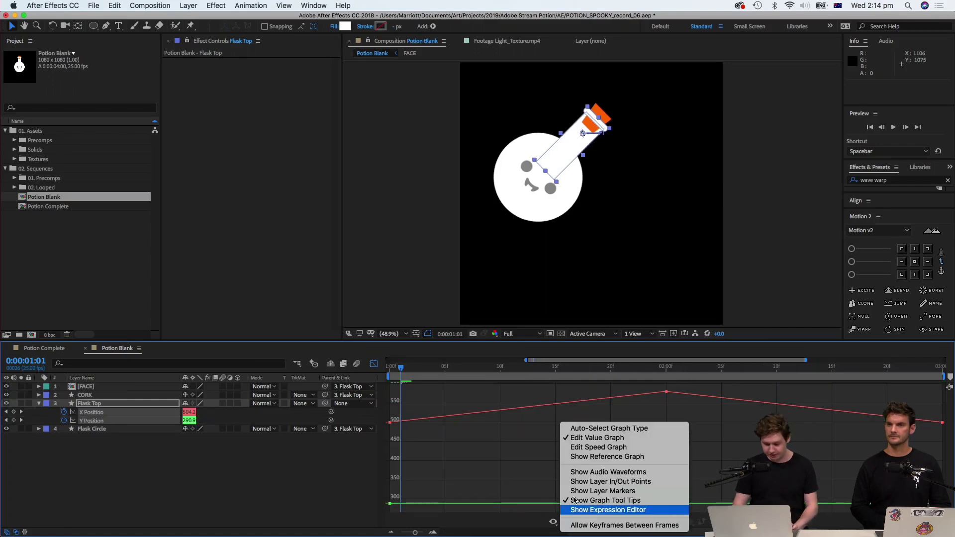
{"action": "left_click", "coordinate": [587, 449]}
{"action": "left_click", "coordinate": [641, 522]}
{"action": "left_click", "coordinate": [119, 422]}
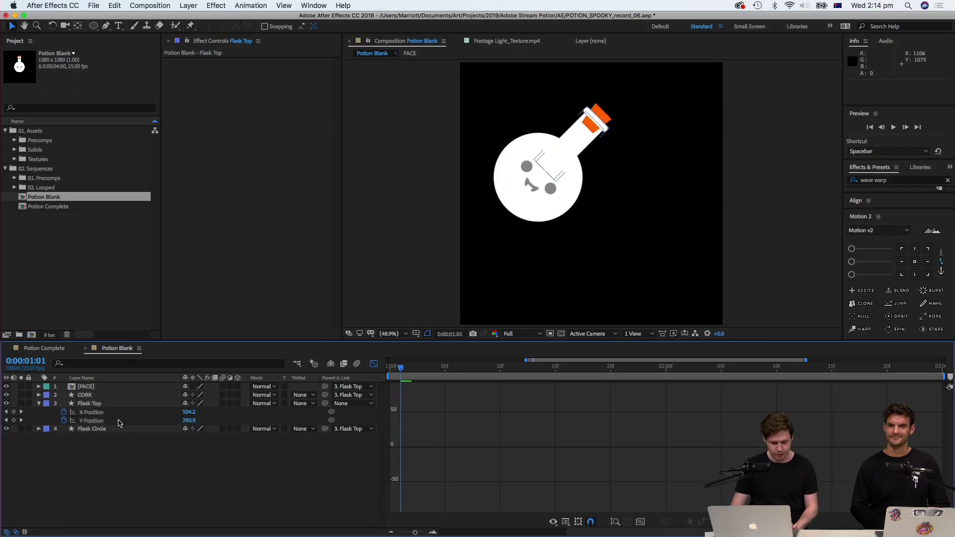
{"action": "key", "text": "super+z"}
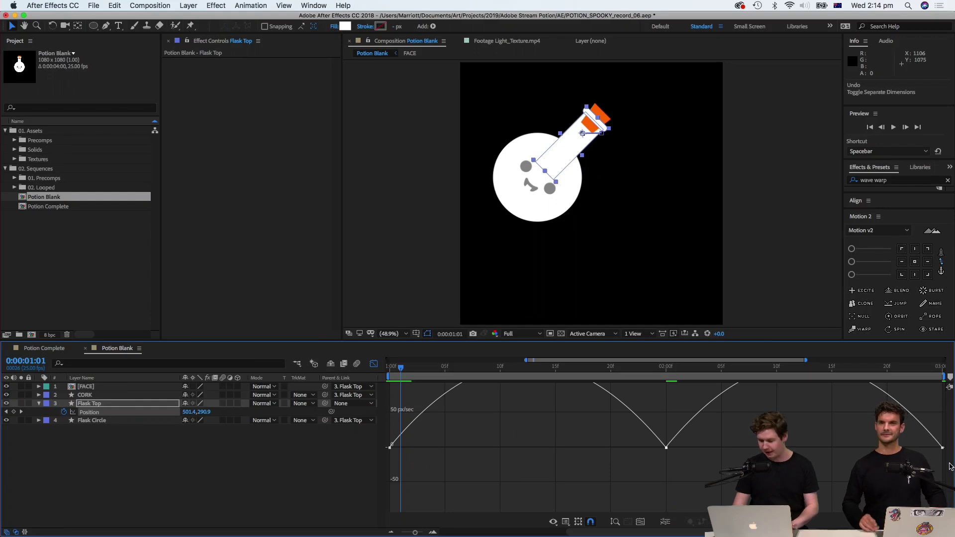
Lengthen the outgoing and incoming speed handles of all Flask Top Position keyframes for steeper easing, and preview the swing.
{"action": "left_click_drag", "start_coordinate": [947, 463], "coordinate": [359, 417]}
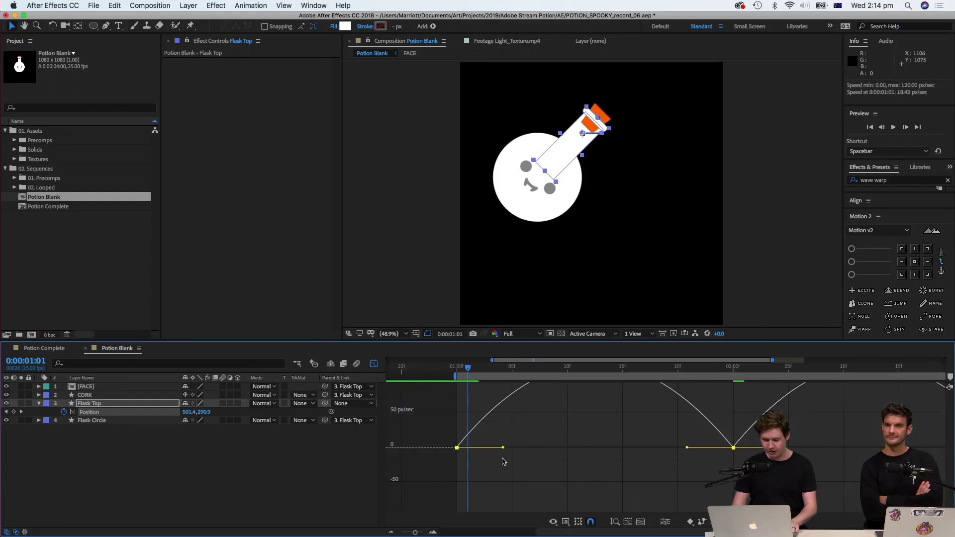
{"action": "left_click_drag", "start_coordinate": [504, 449], "coordinate": [563, 449]}
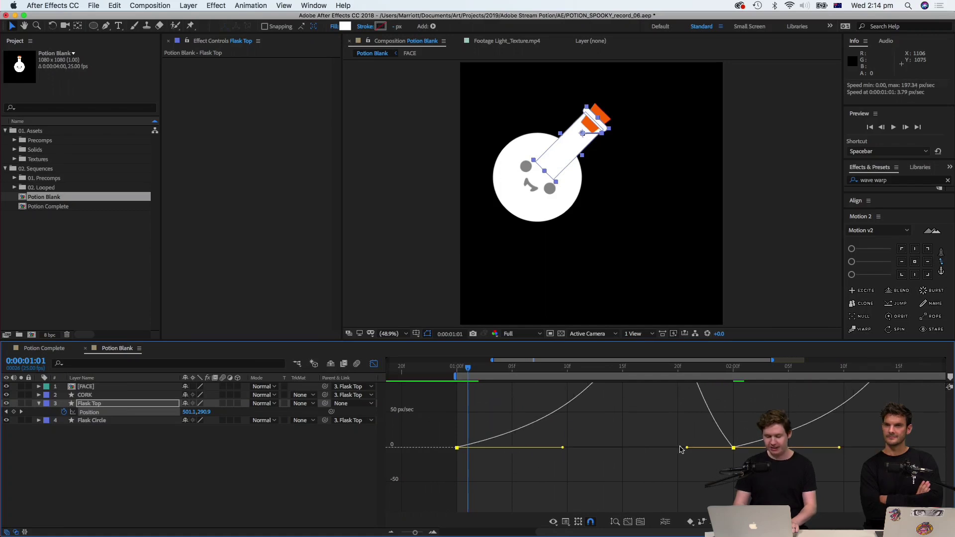
{"action": "left_click_drag", "start_coordinate": [688, 448], "coordinate": [623, 448]}
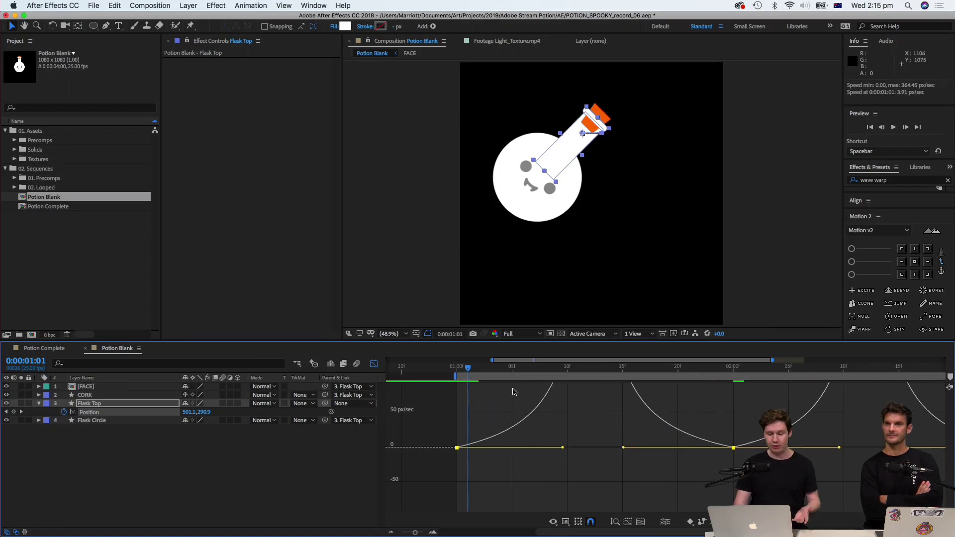
{"action": "key", "text": "space"}
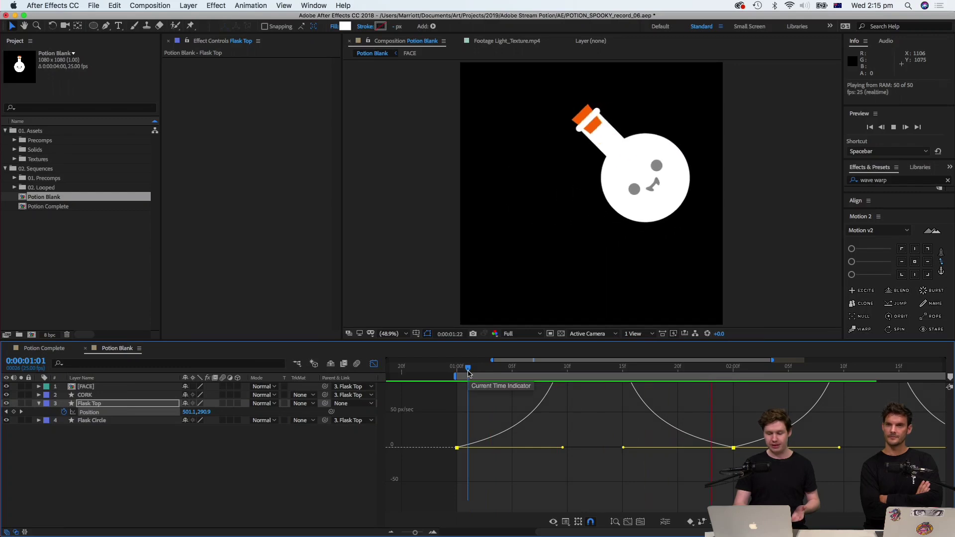
{"action": "key", "text": "space"}
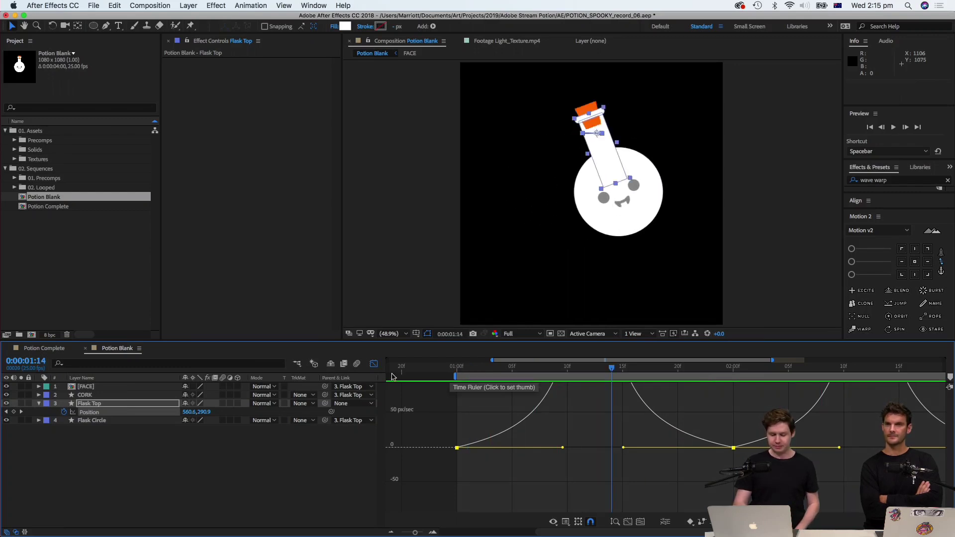
Bend Flask Top's straight motion path at both end points using the Convert Vertex Tool, with the playhead at 0:00:01:18.
{"action": "left_click", "coordinate": [374, 364]}
{"action": "scroll", "coordinate": [622, 176], "scroll_direction": "up", "scroll_amount": 1}
{"action": "scroll", "coordinate": [692, 149], "scroll_direction": "up", "scroll_amount": 4}
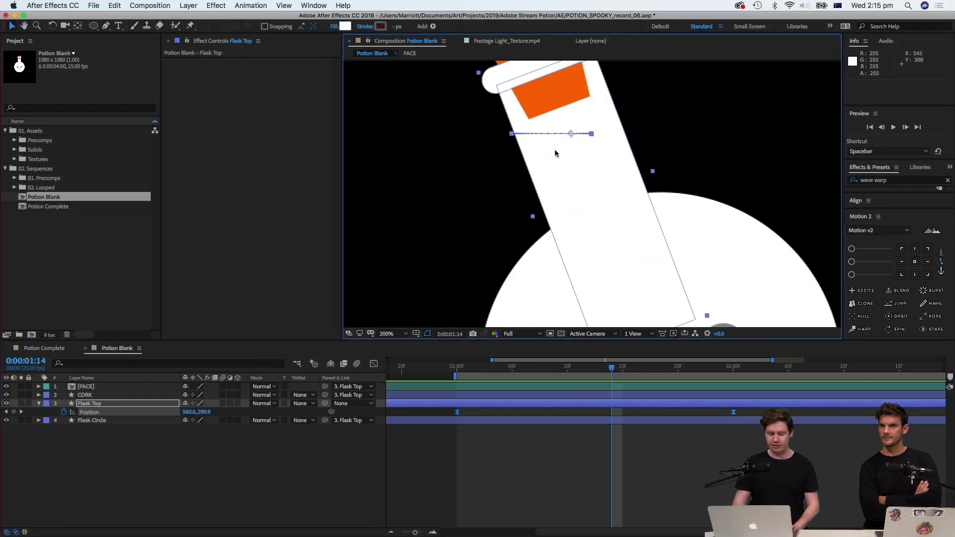
{"action": "left_click_drag", "start_coordinate": [460, 369], "coordinate": [653, 401]}
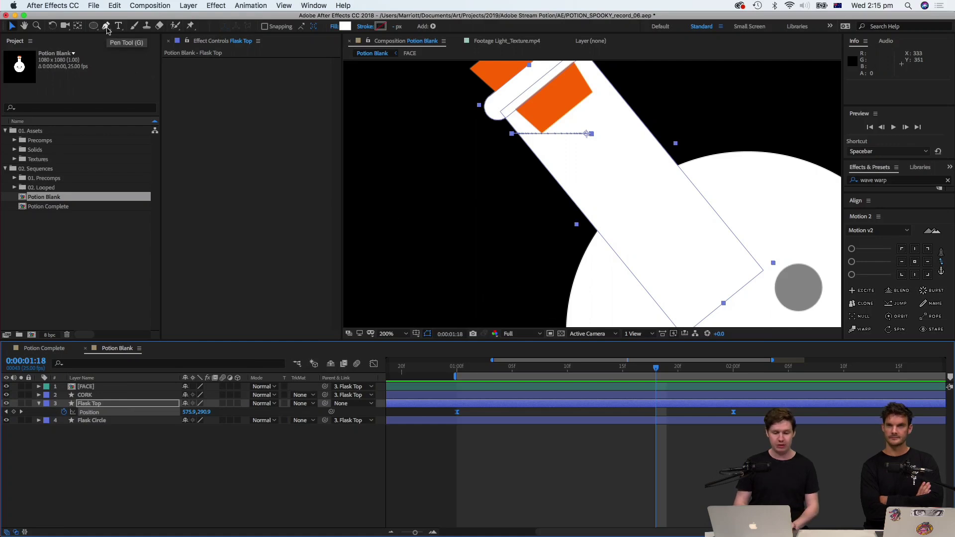
{"action": "left_click", "coordinate": [107, 28]}
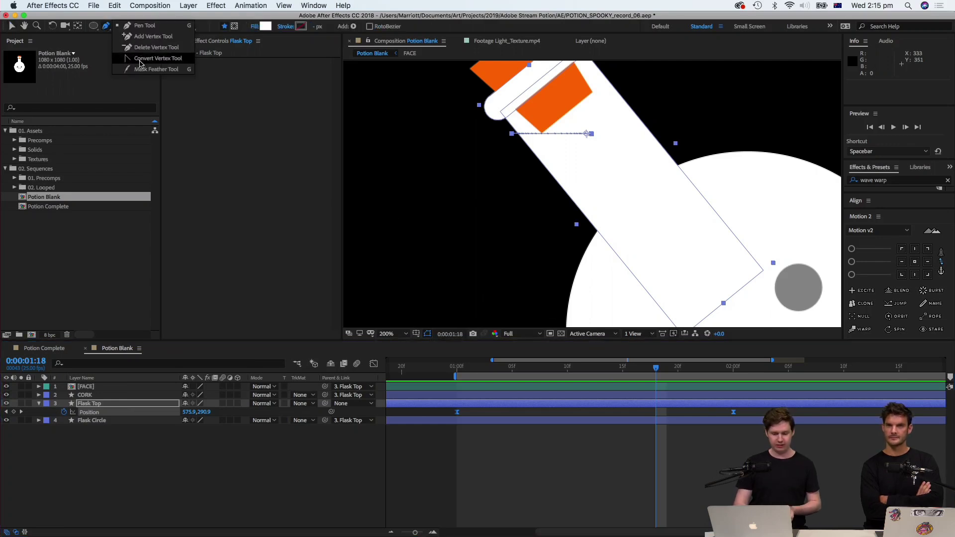
{"action": "left_click", "coordinate": [140, 60]}
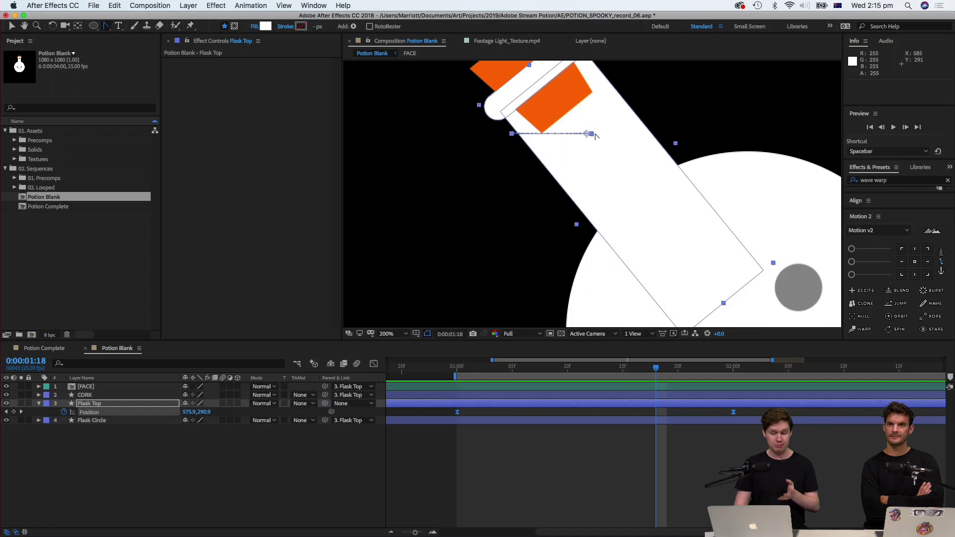
{"action": "left_click_drag", "start_coordinate": [594, 134], "coordinate": [569, 161]}
{"action": "left_click_drag", "start_coordinate": [512, 134], "coordinate": [526, 171]}
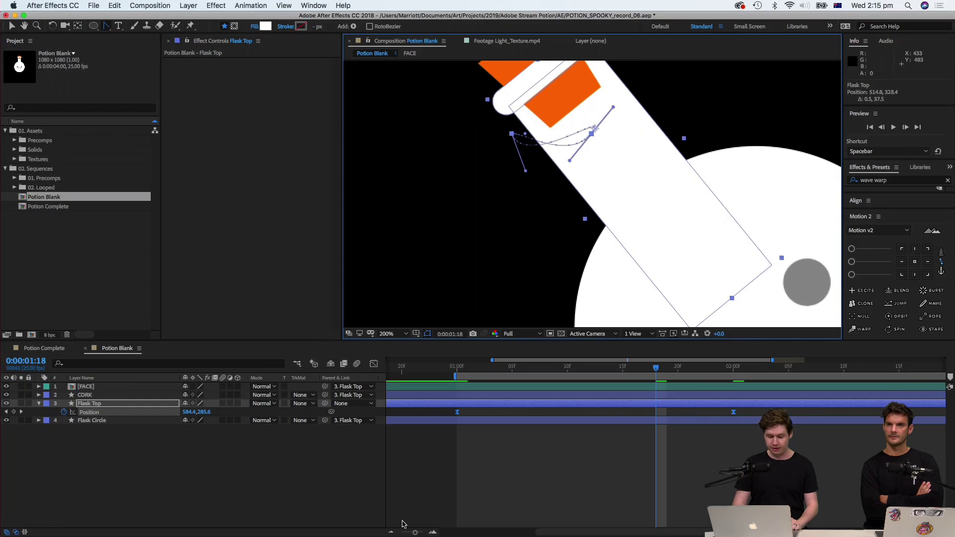
Align the motion path handles at both end points so Flask Top's forward and return paths share one downward arc.
{"action": "left_click", "coordinate": [391, 532]}
{"action": "key", "text": "space"}
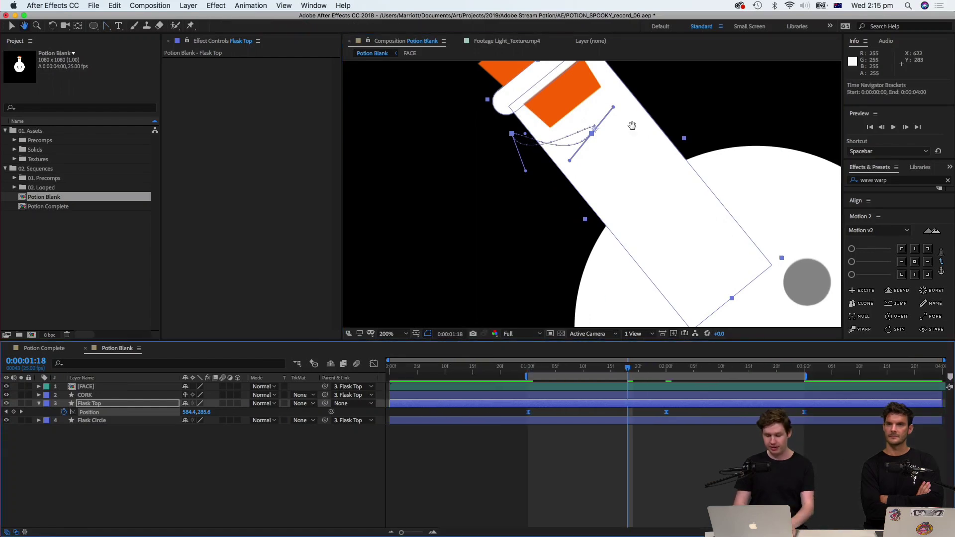
{"action": "scroll", "coordinate": [630, 179], "scroll_direction": "up", "scroll_amount": 2}
{"action": "left_click_drag", "start_coordinate": [629, 125], "coordinate": [543, 250]}
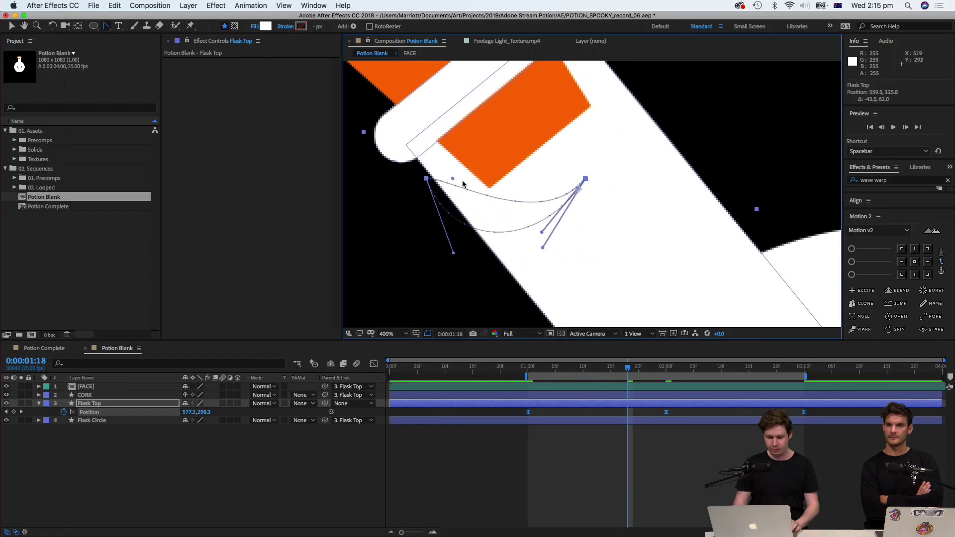
{"action": "left_click_drag", "start_coordinate": [452, 184], "coordinate": [455, 259]}
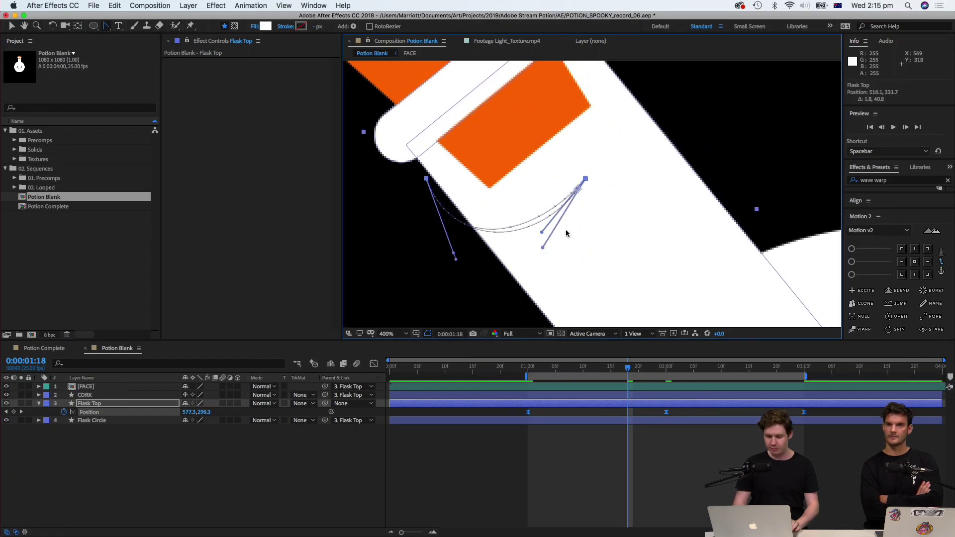
{"action": "left_click_drag", "start_coordinate": [545, 236], "coordinate": [586, 179]}
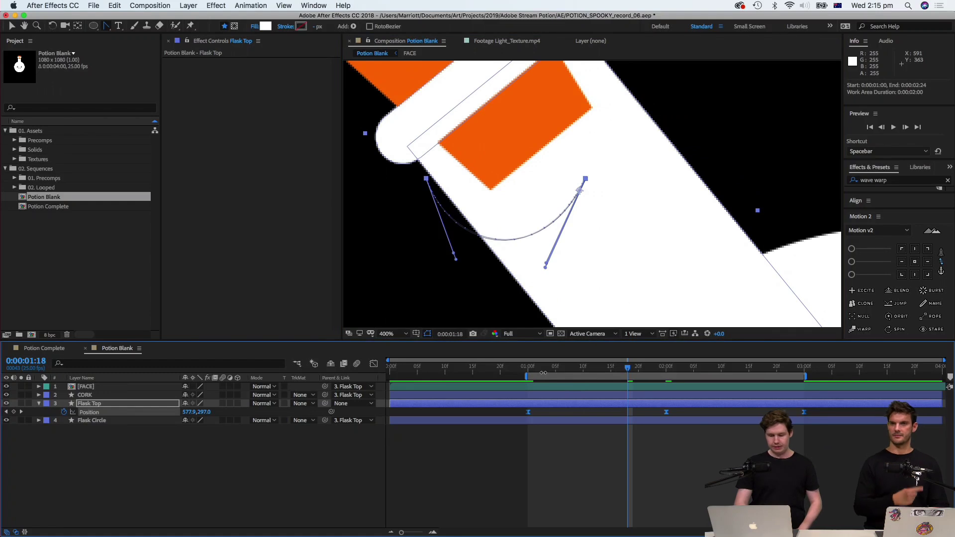
Scrub the start of the swing and play the loop at 50% zoom to check Flask Top's curved motion path.
{"action": "left_click", "coordinate": [537, 373]}
{"action": "left_click_drag", "start_coordinate": [538, 372], "coordinate": [555, 393]}
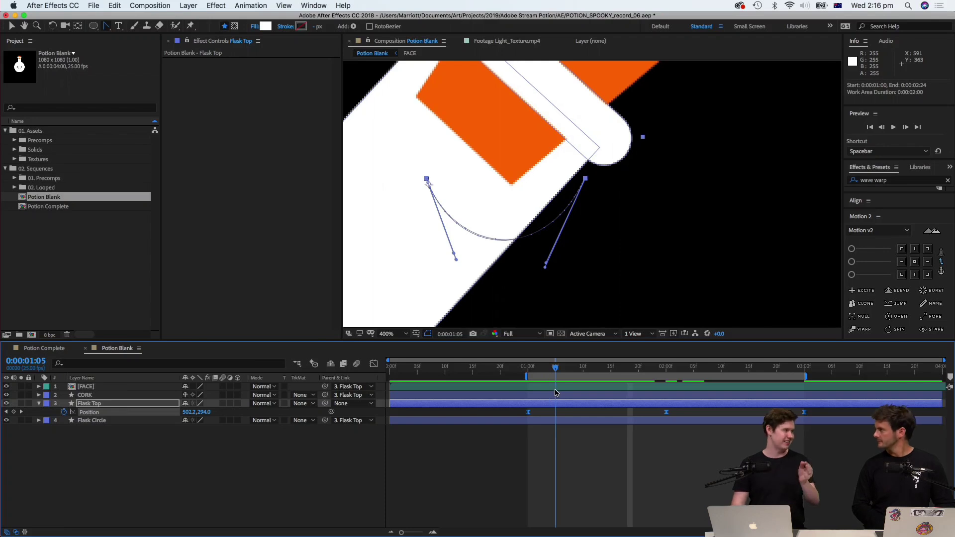
{"action": "left_click_drag", "start_coordinate": [558, 392], "coordinate": [568, 383]}
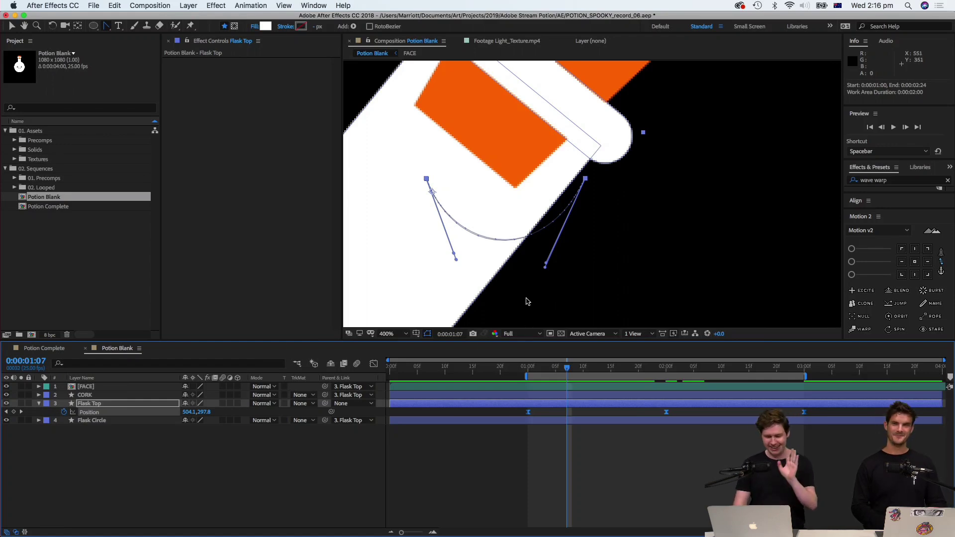
{"action": "left_click", "coordinate": [540, 367]}
{"action": "key", "text": "comma"}
{"action": "key", "text": "space"}
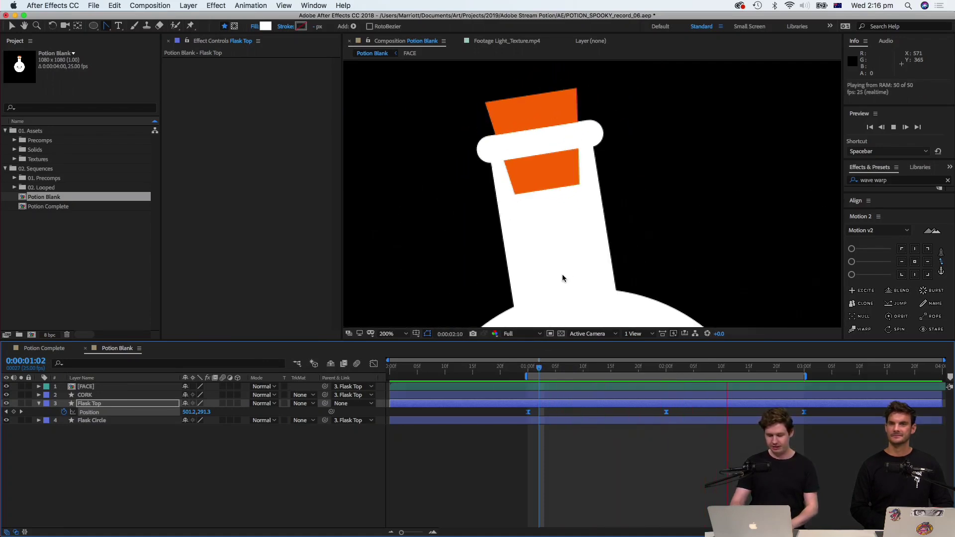
{"action": "key", "text": "comma"}
{"action": "key", "text": "comma"}
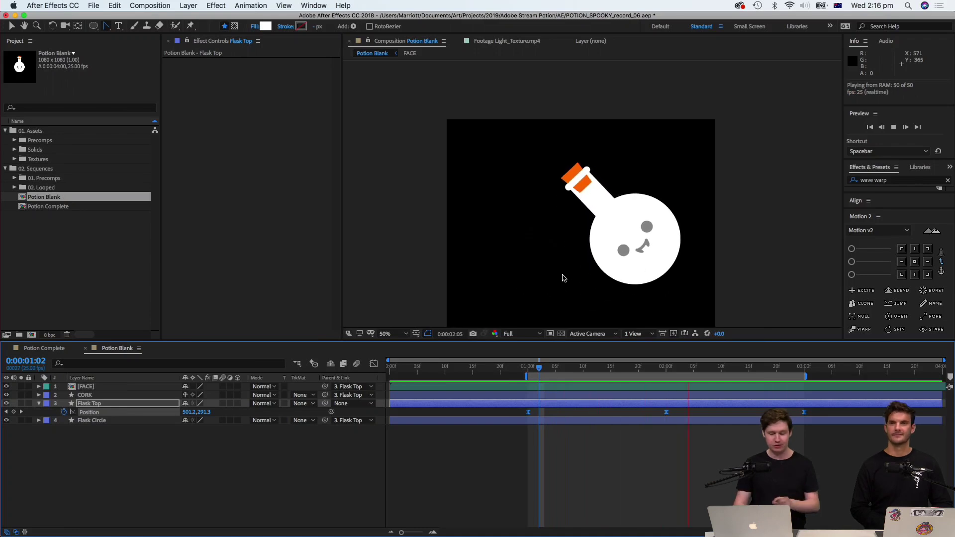
{"action": "key", "text": "space"}
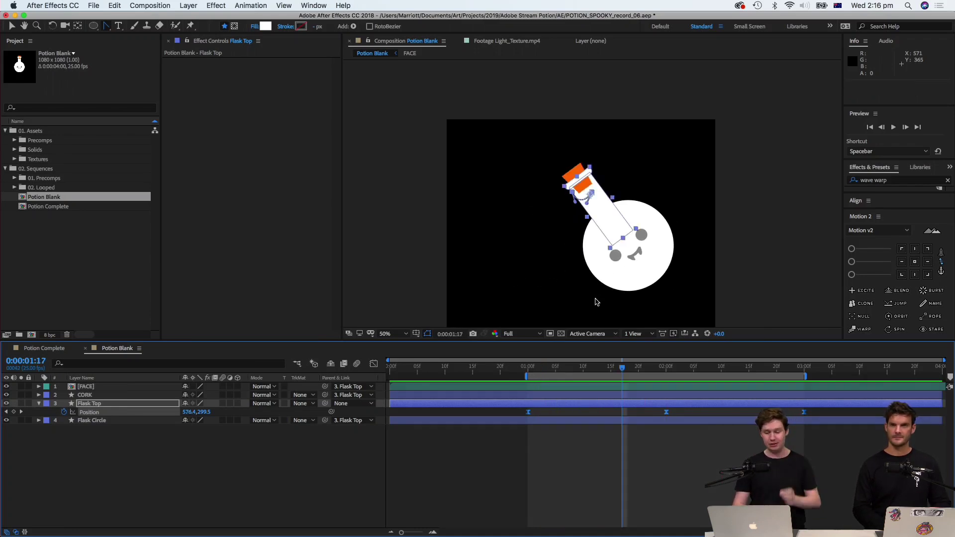
Scrub and play the swing between 0:00:01:00 and 0:00:02:00 to check its easing and arced motion path.
{"action": "left_click_drag", "start_coordinate": [622, 369], "coordinate": [550, 371]}
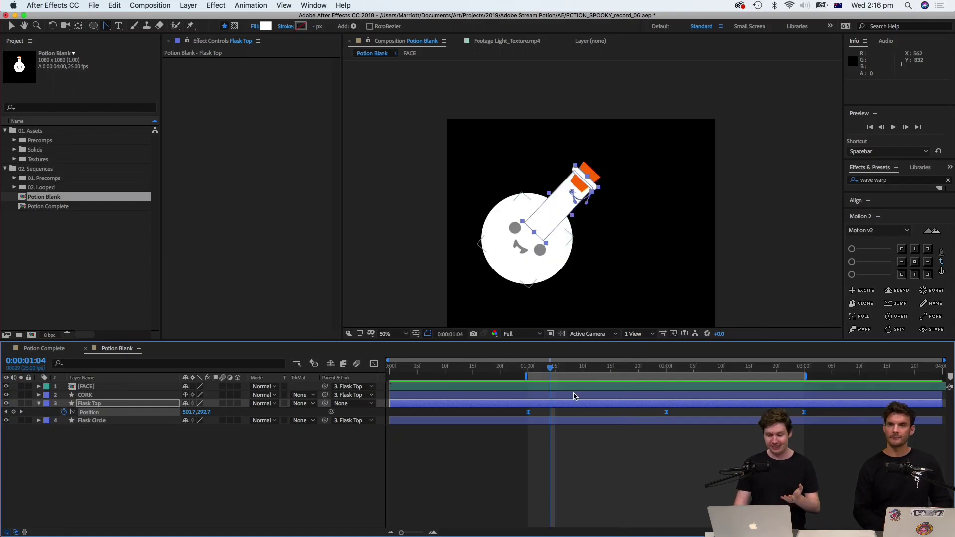
{"action": "left_click", "coordinate": [586, 443]}
{"action": "left_click", "coordinate": [543, 372]}
{"action": "key", "text": "space"}
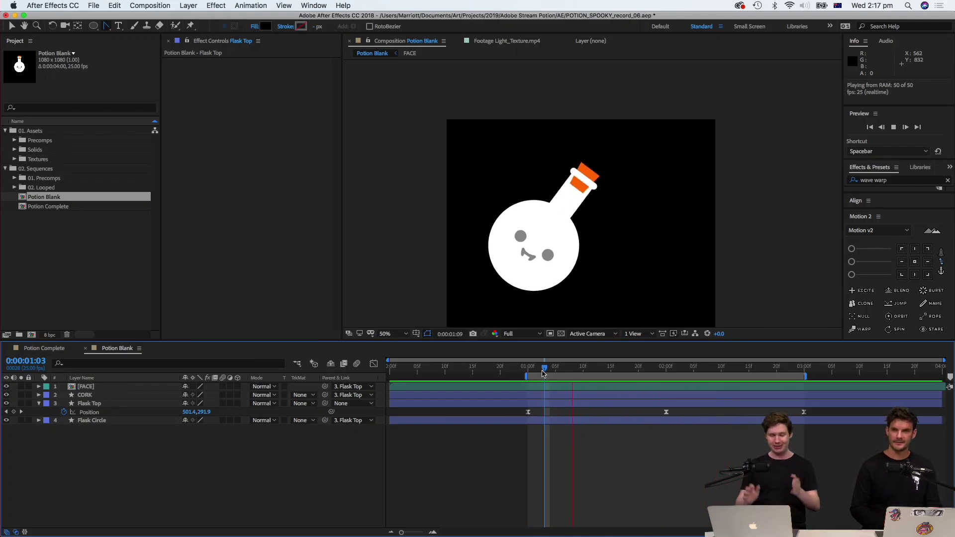
{"action": "left_click_drag", "start_coordinate": [544, 368], "coordinate": [650, 367]}
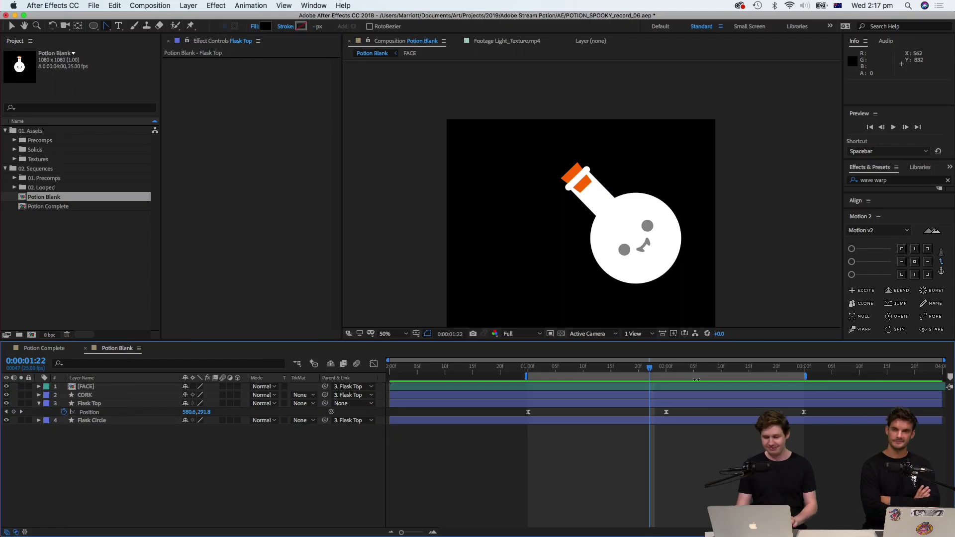
{"action": "left_click", "coordinate": [667, 367]}
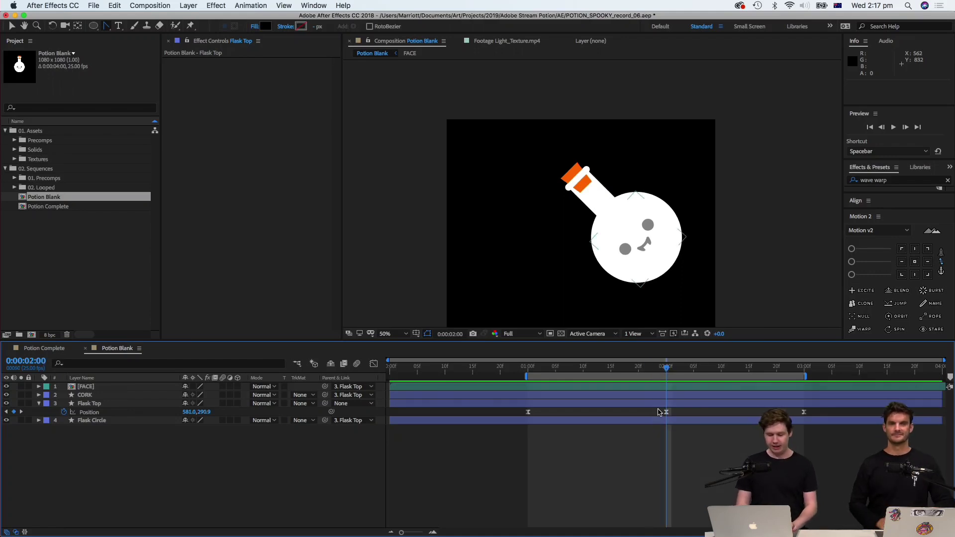
{"action": "left_click", "coordinate": [638, 369]}
{"action": "key", "text": "space"}
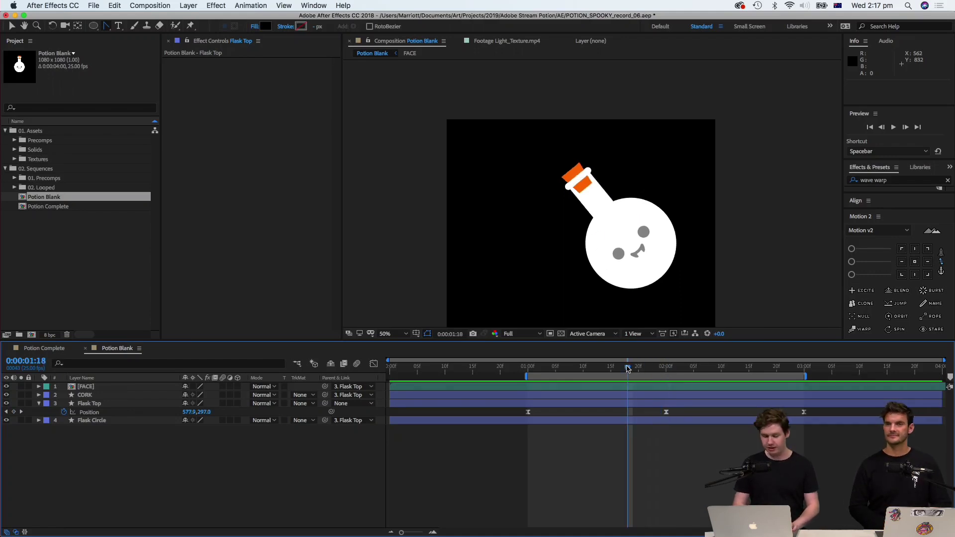
{"action": "left_click", "coordinate": [534, 372]}
{"action": "left_click", "coordinate": [556, 369]}
At 0:00:01:13, draw a dark grey (RGB 105) filled rectangle about 673 by 297 px across the flask circle's lower half.
{"action": "left_click_drag", "start_coordinate": [545, 371], "coordinate": [598, 369]}
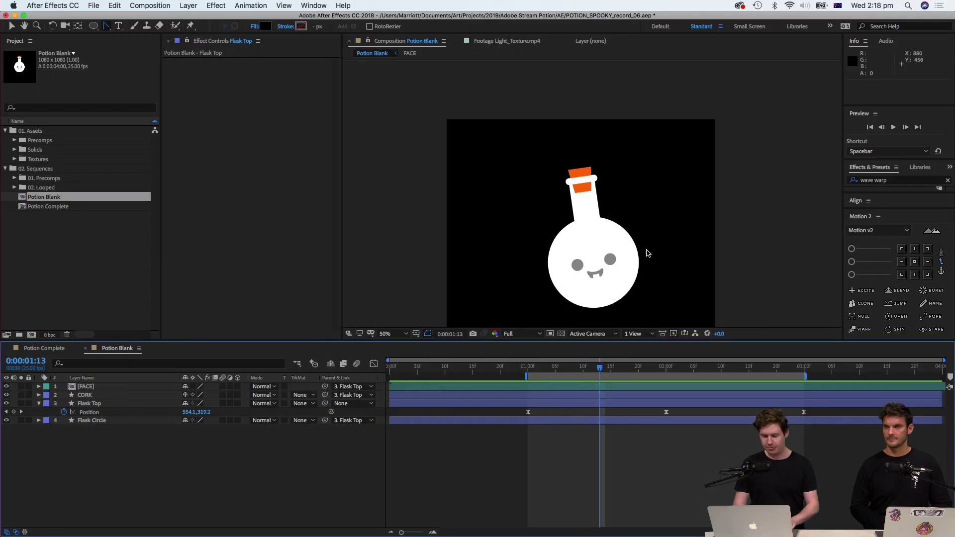
{"action": "left_click_drag", "start_coordinate": [742, 251], "coordinate": [724, 196]}
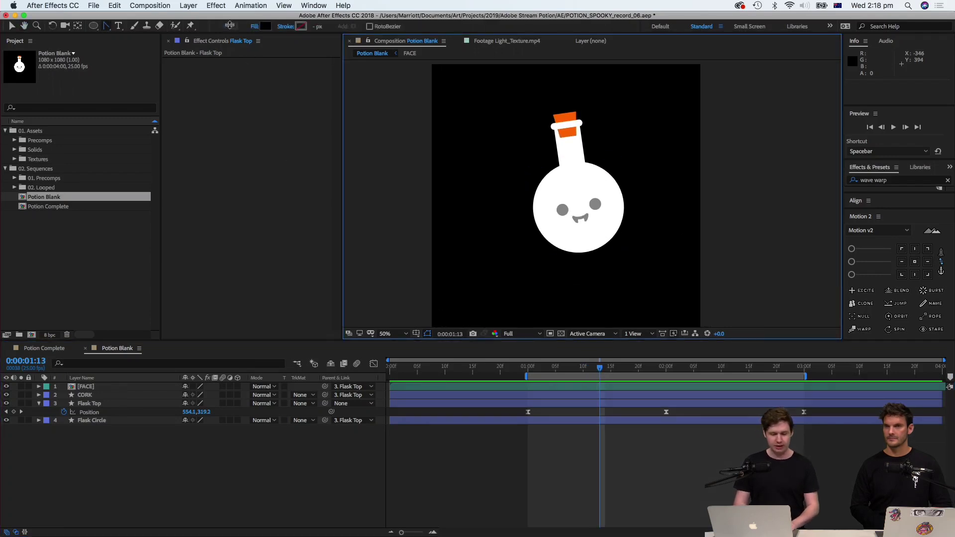
{"action": "left_click", "coordinate": [98, 27]}
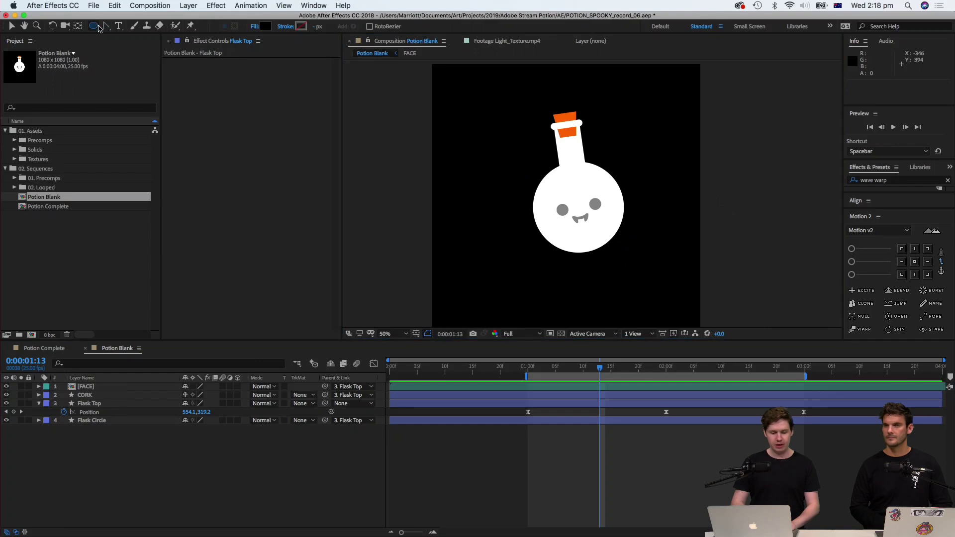
{"action": "left_click", "coordinate": [132, 26]}
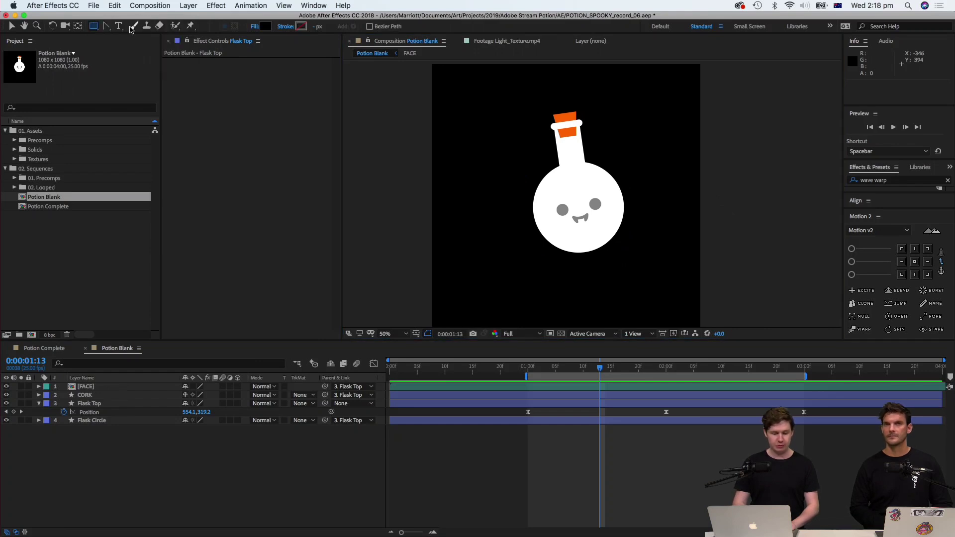
{"action": "left_click", "coordinate": [267, 26]}
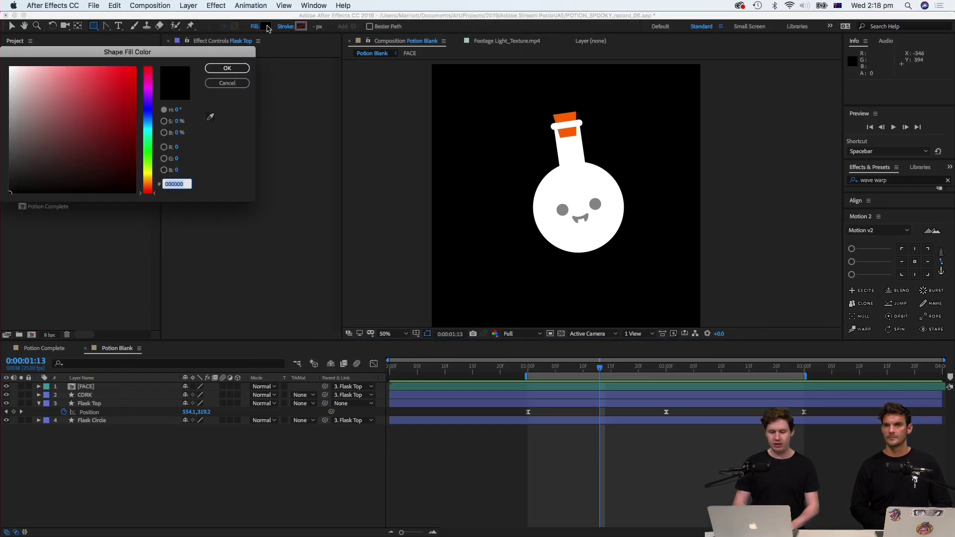
{"action": "left_click_drag", "start_coordinate": [9, 110], "coordinate": [9, 141]}
{"action": "left_click", "coordinate": [240, 71]}
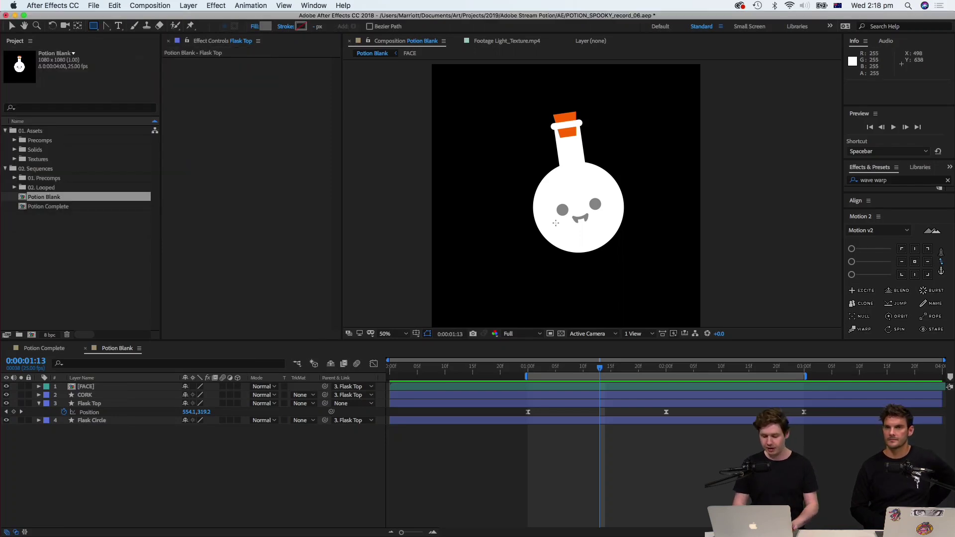
{"action": "mouse_move", "coordinate": [510, 200]}
{"action": "left_mouse_down"}
{"action": "mouse_move", "coordinate": [597, 225]}
{"action": "mouse_move", "coordinate": [680, 274]}
{"action": "mouse_move", "coordinate": [627, 254]}
{"action": "left_mouse_up"}
{"action": "key", "text": "v"}
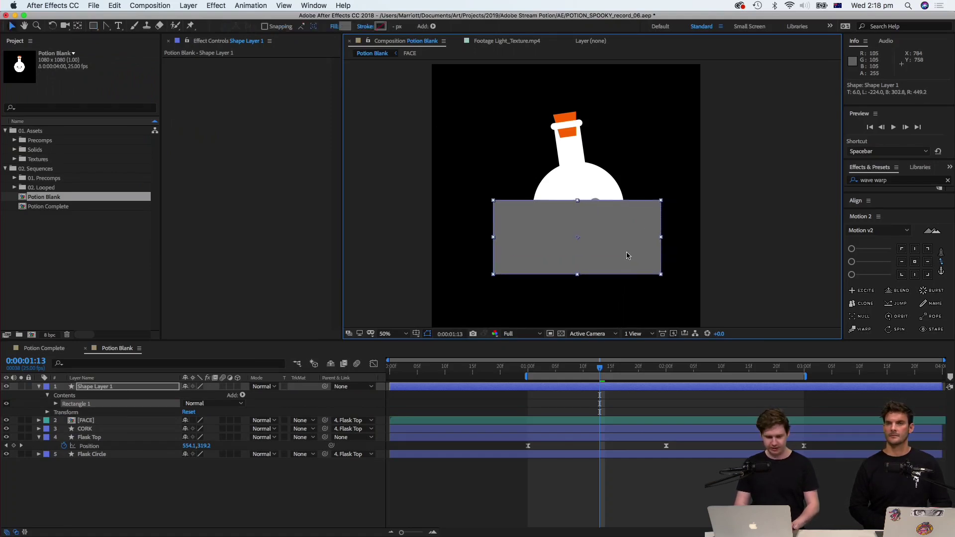
Move the grey rectangle's anchor point by about 42, 76 px to just below the middle of its upper edge.
{"action": "left_click", "coordinate": [78, 25]}
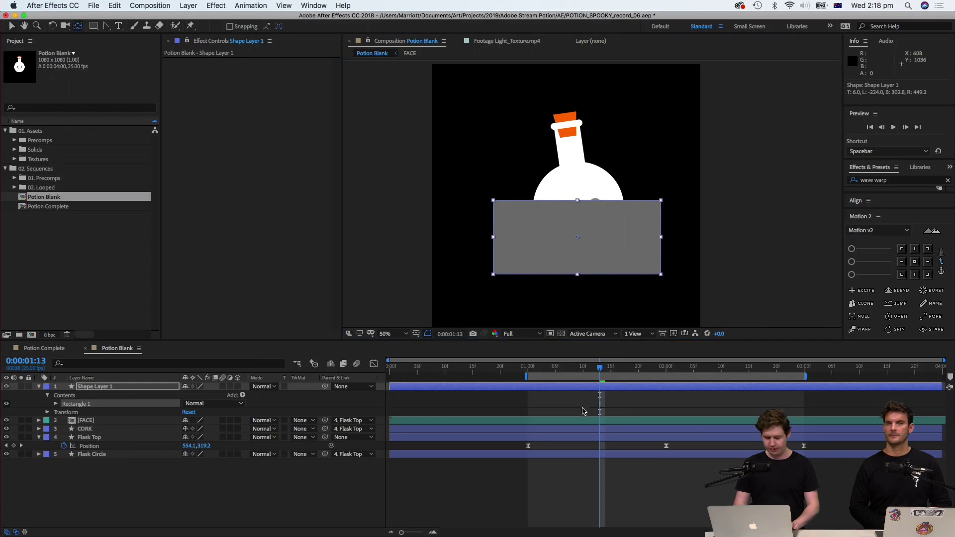
{"action": "left_click", "coordinate": [602, 406]}
{"action": "left_click", "coordinate": [604, 388]}
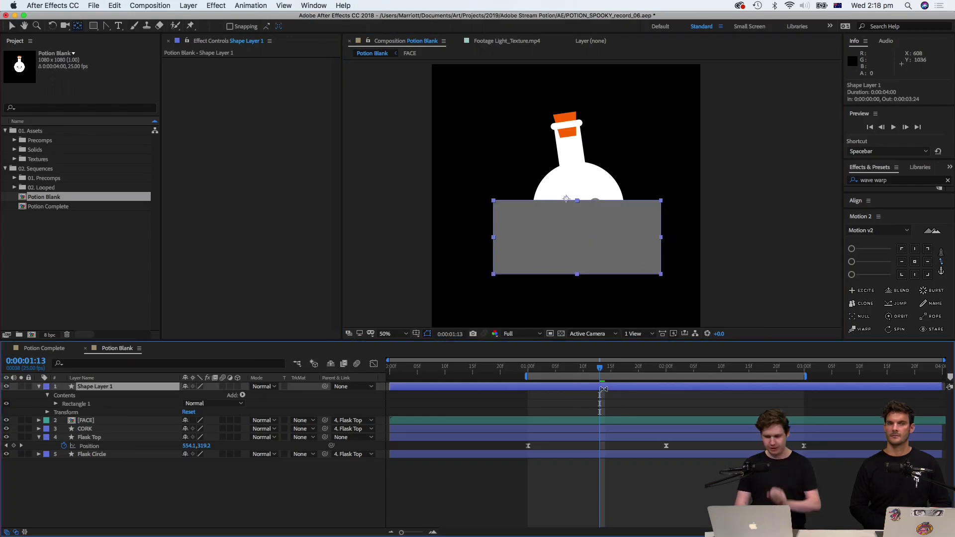
{"action": "left_click", "coordinate": [571, 199]}
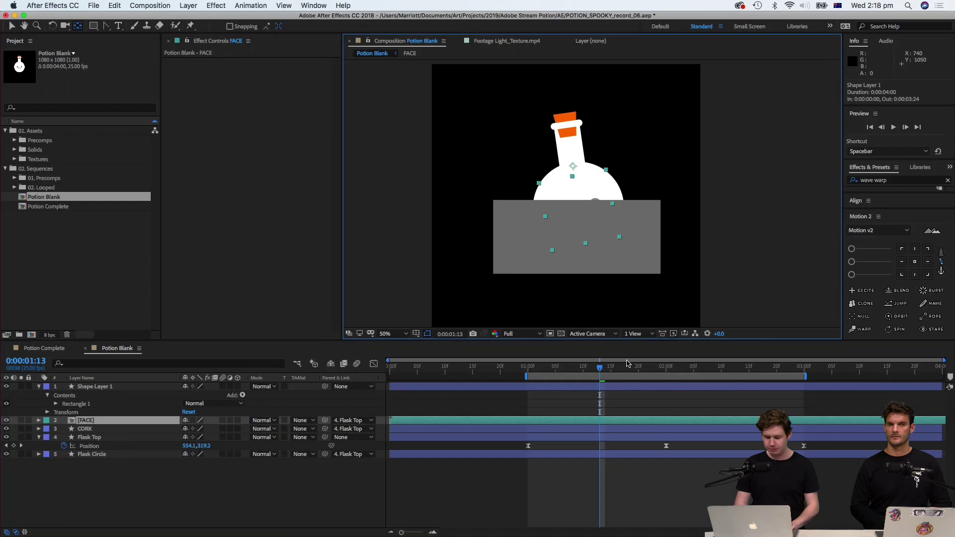
{"action": "left_click", "coordinate": [572, 239]}
{"action": "scroll", "coordinate": [569, 229], "scroll_direction": "up", "scroll_amount": 1}
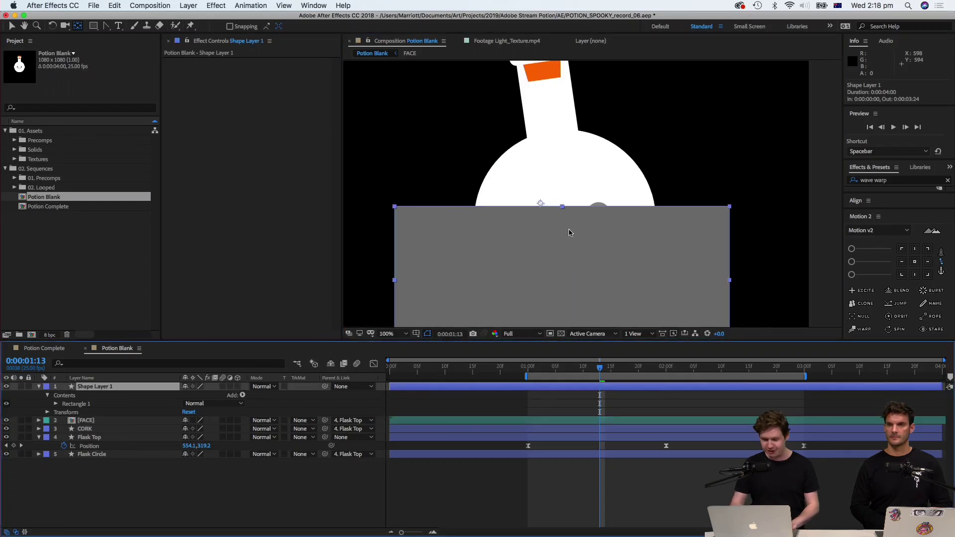
{"action": "left_click_drag", "start_coordinate": [542, 204], "coordinate": [562, 242]}
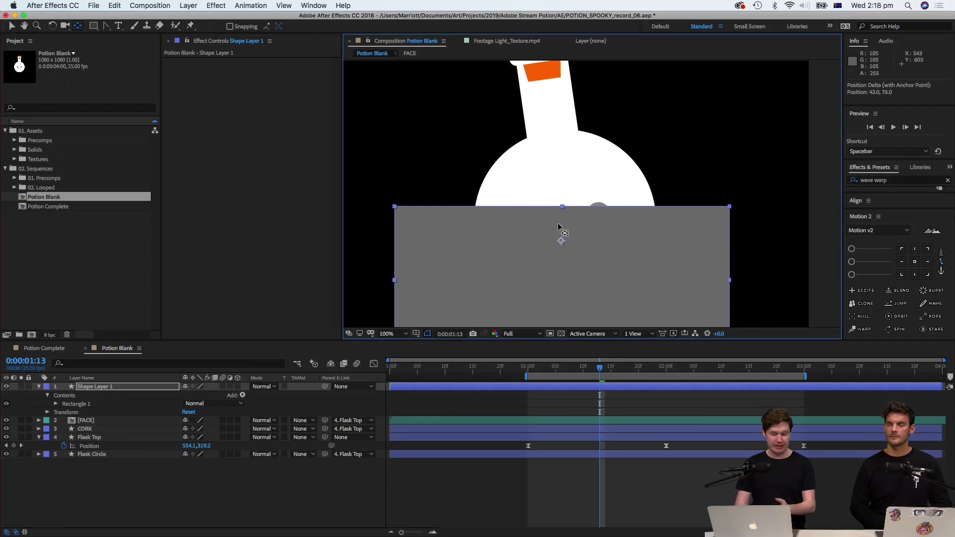
Rename the new rectangle shape layer as Liquid - Front.
{"action": "left_click", "coordinate": [254, 484]}
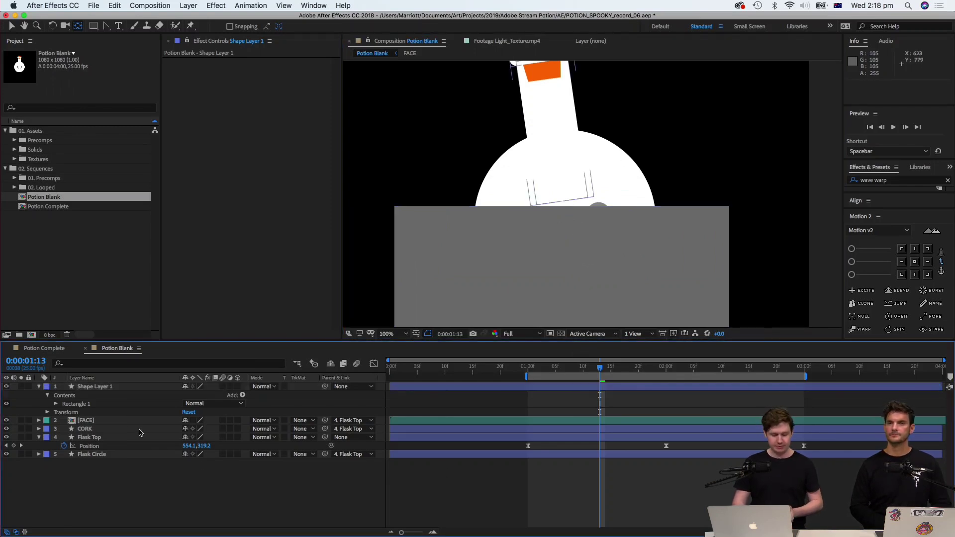
{"action": "left_click", "coordinate": [114, 387]}
{"action": "key", "text": "Return"}
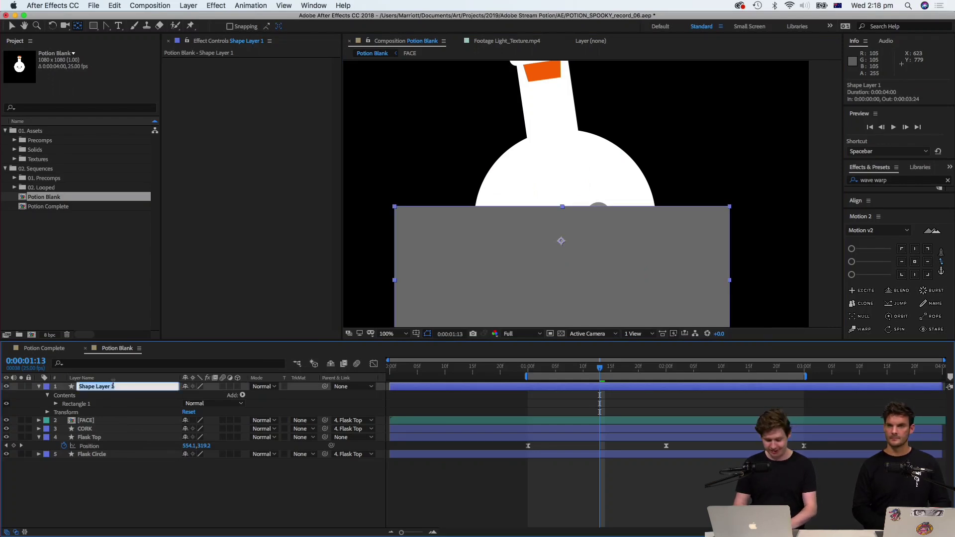
{"action": "type", "text": "Liquid - Front"}
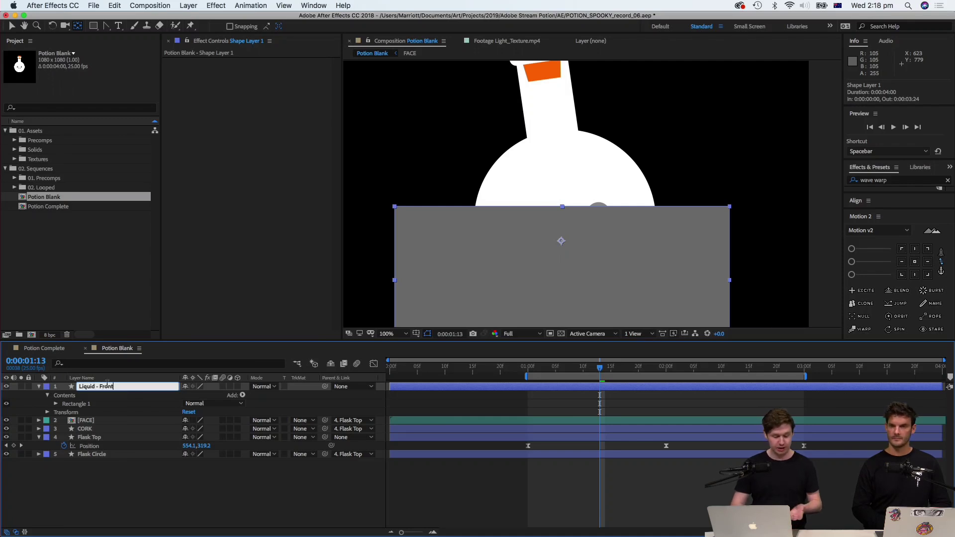
{"action": "left_click", "coordinate": [132, 479]}
Give the Liquid - Front layer a Yellow label and place it directly below the FACE layer.
{"action": "left_click", "coordinate": [130, 389]}
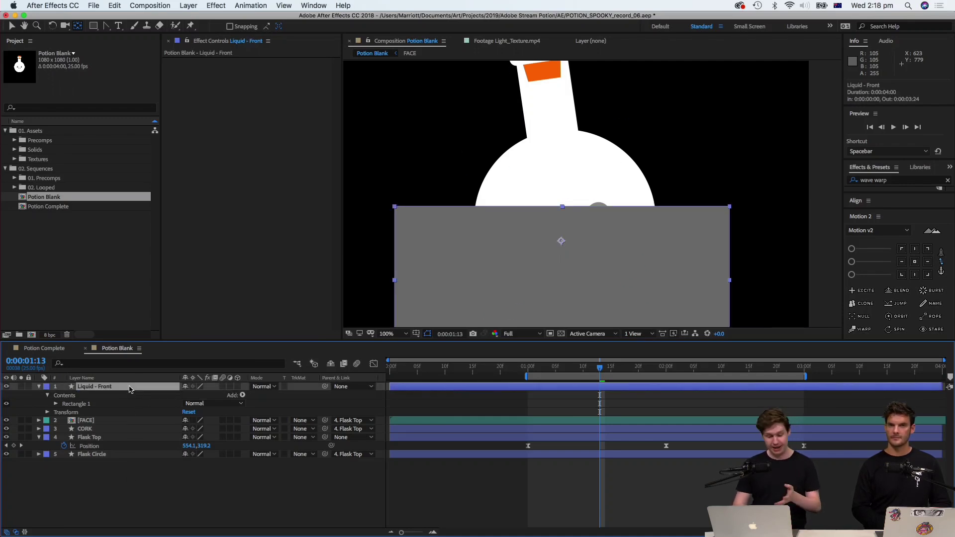
{"action": "left_click", "coordinate": [47, 387]}
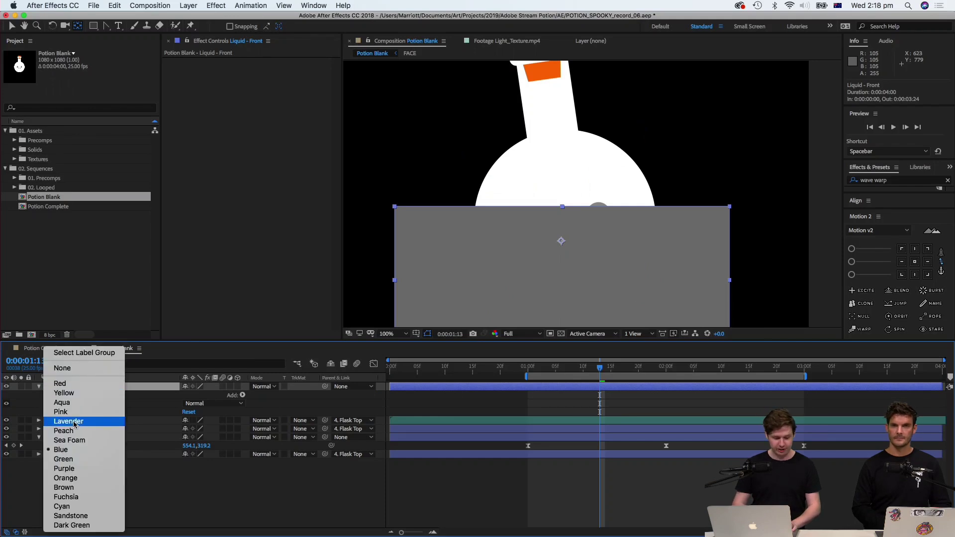
{"action": "left_click", "coordinate": [81, 393]}
{"action": "left_click_drag", "start_coordinate": [105, 392], "coordinate": [94, 426]}
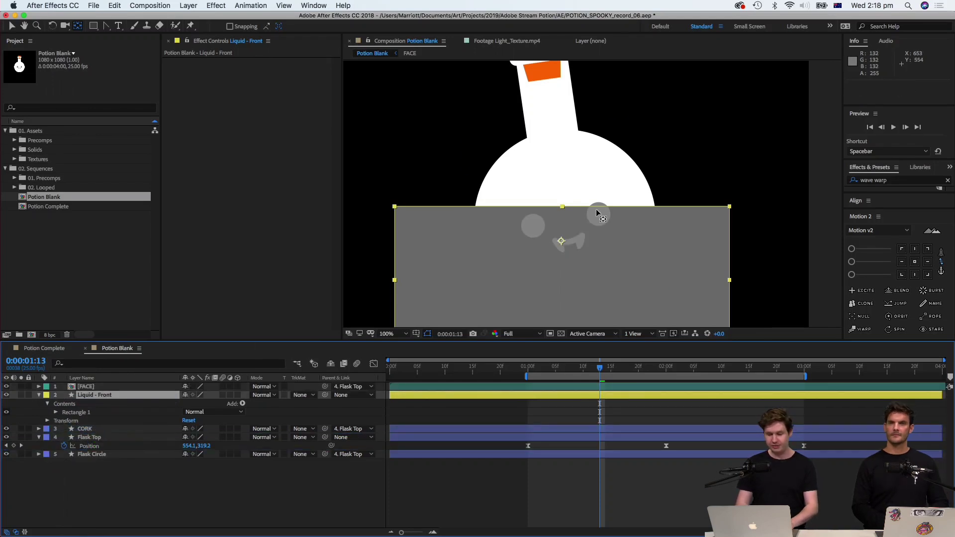
Parent the Liquid - Front layer to Flask Top.
{"action": "scroll", "coordinate": [597, 213], "scroll_direction": "down", "scroll_amount": 3}
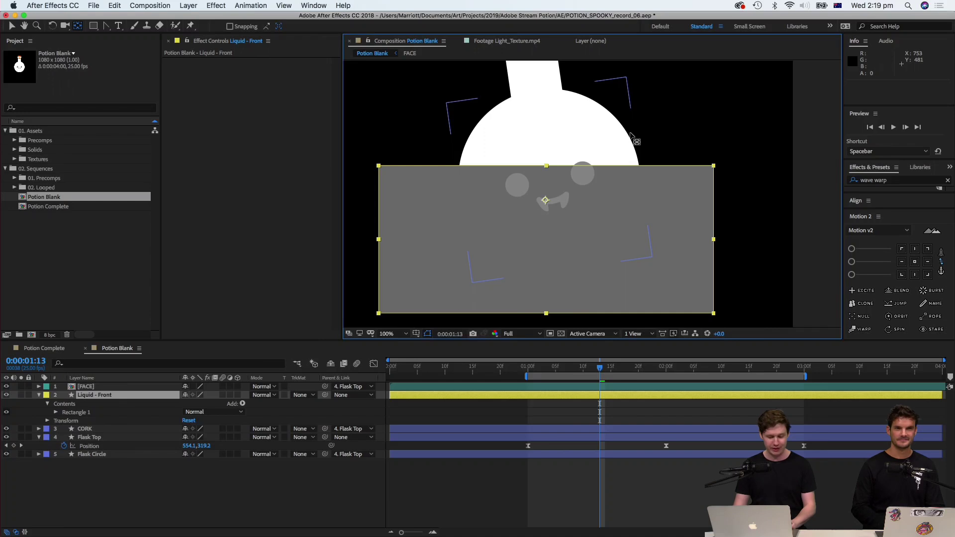
{"action": "left_click", "coordinate": [610, 488]}
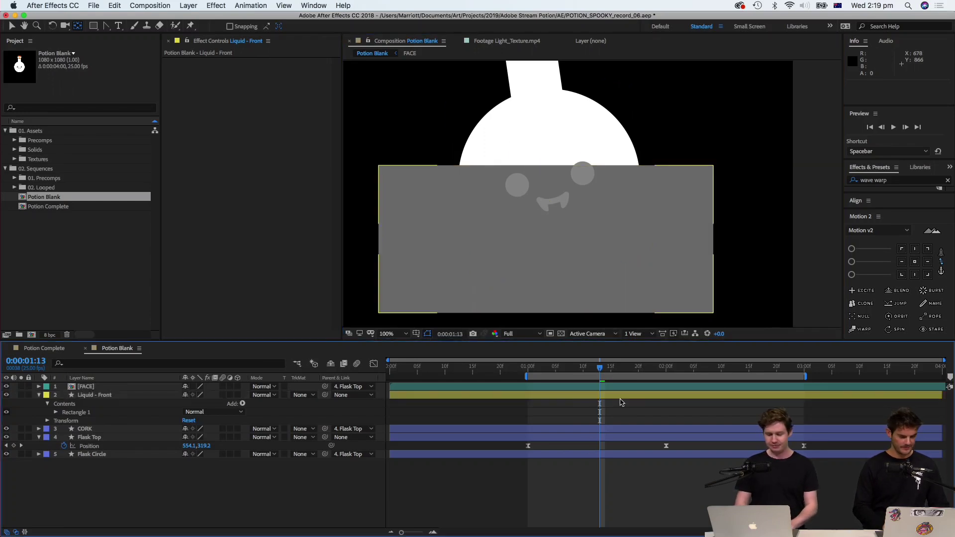
{"action": "left_click", "coordinate": [598, 454]}
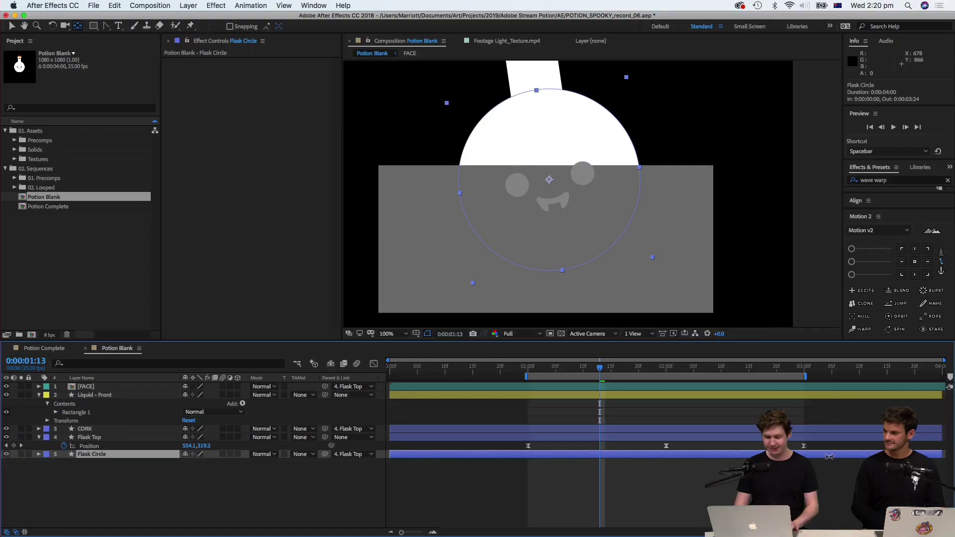
{"action": "left_click", "coordinate": [659, 471]}
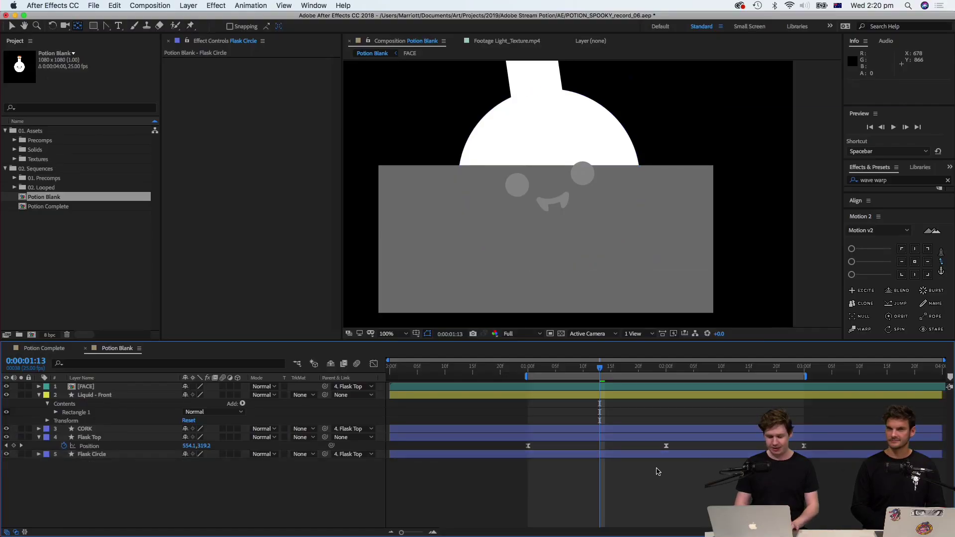
{"action": "left_click", "coordinate": [549, 436]}
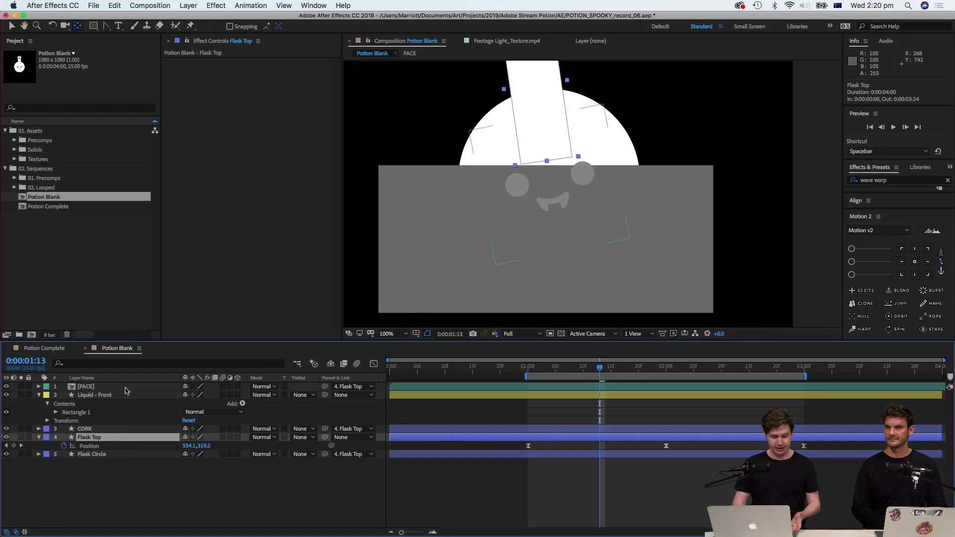
{"action": "left_click", "coordinate": [656, 259]}
{"action": "left_click_drag", "start_coordinate": [324, 395], "coordinate": [100, 441]}
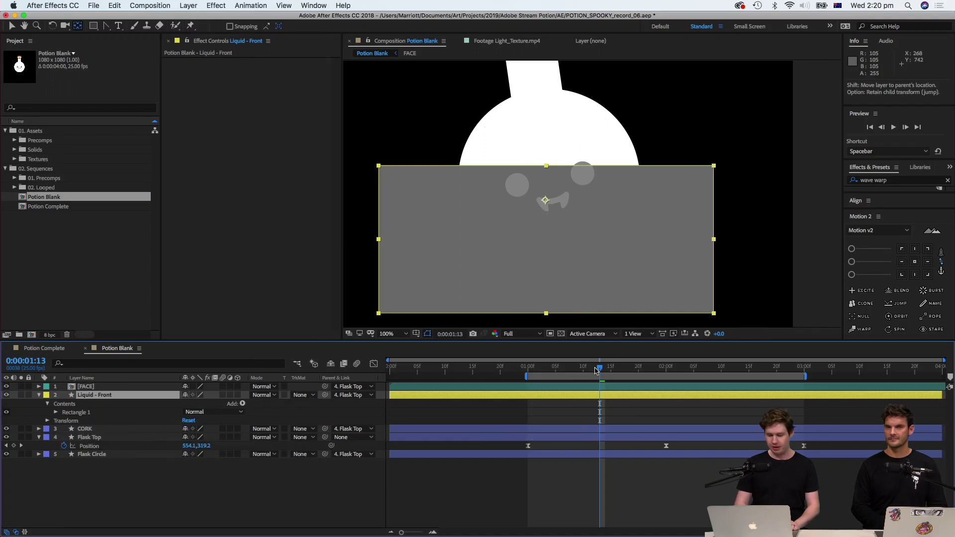
Play and scrub the loop to check how the Liquid - Front rectangle moves with the flask.
{"action": "key", "text": "space"}
{"action": "left_click_drag", "start_coordinate": [555, 371], "coordinate": [566, 373]}
{"action": "key", "text": "space"}
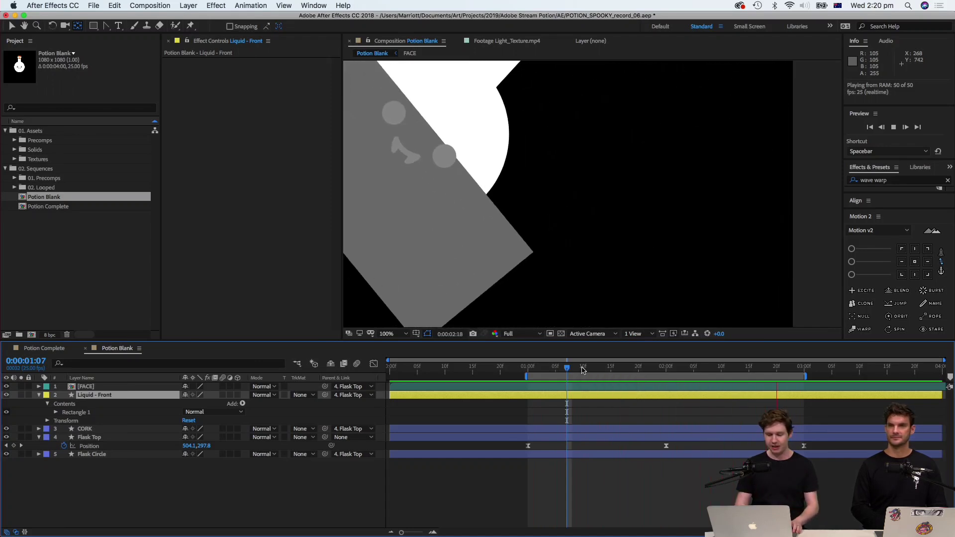
{"action": "left_click", "coordinate": [589, 371]}
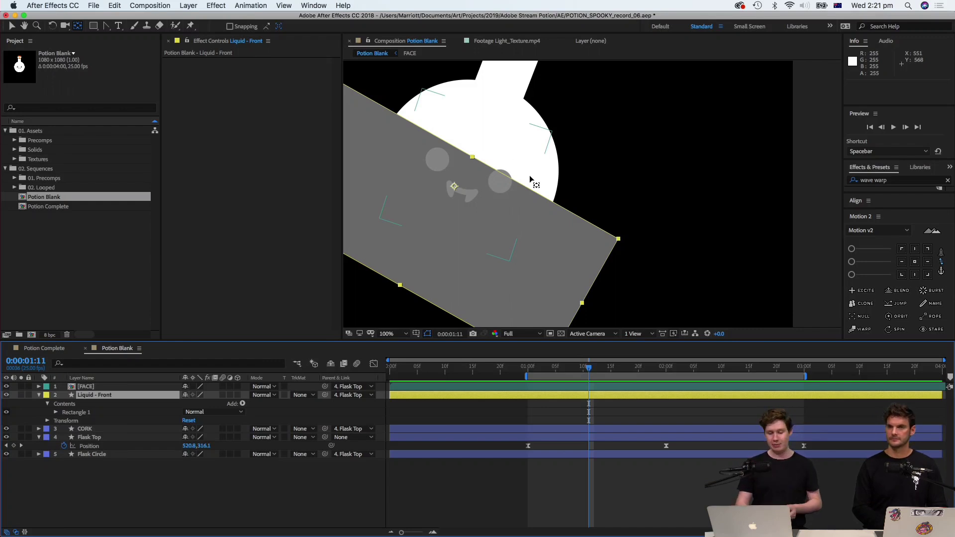
{"action": "key", "text": "space"}
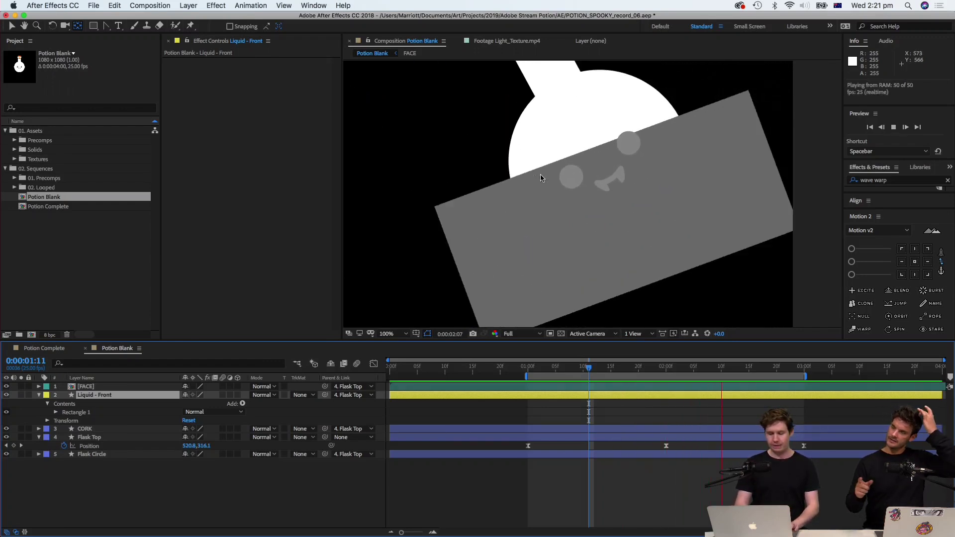
{"action": "key", "text": "space"}
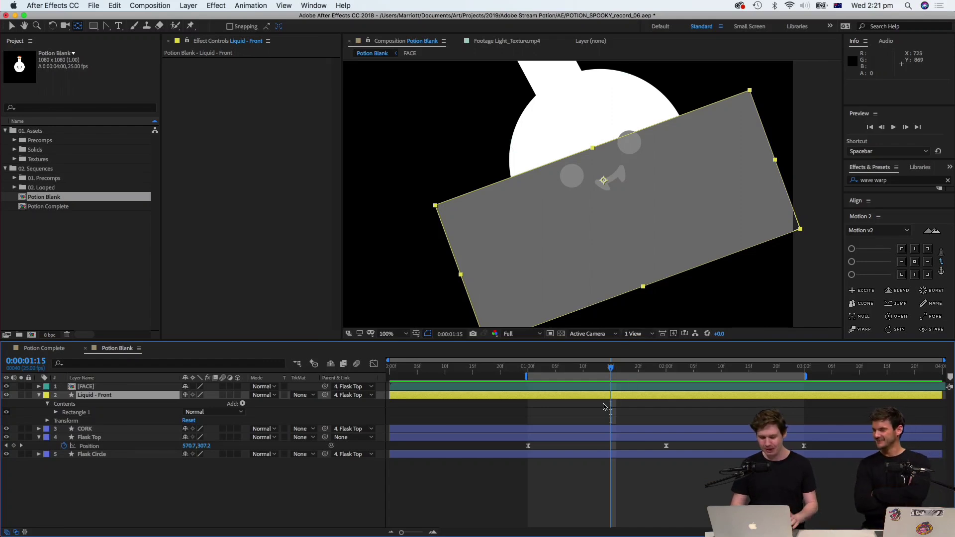
{"action": "mouse_move", "coordinate": [604, 373]}
{"action": "left_mouse_down"}
{"action": "mouse_move", "coordinate": [596, 374]}
{"action": "mouse_move", "coordinate": [611, 373]}
{"action": "left_mouse_up"}
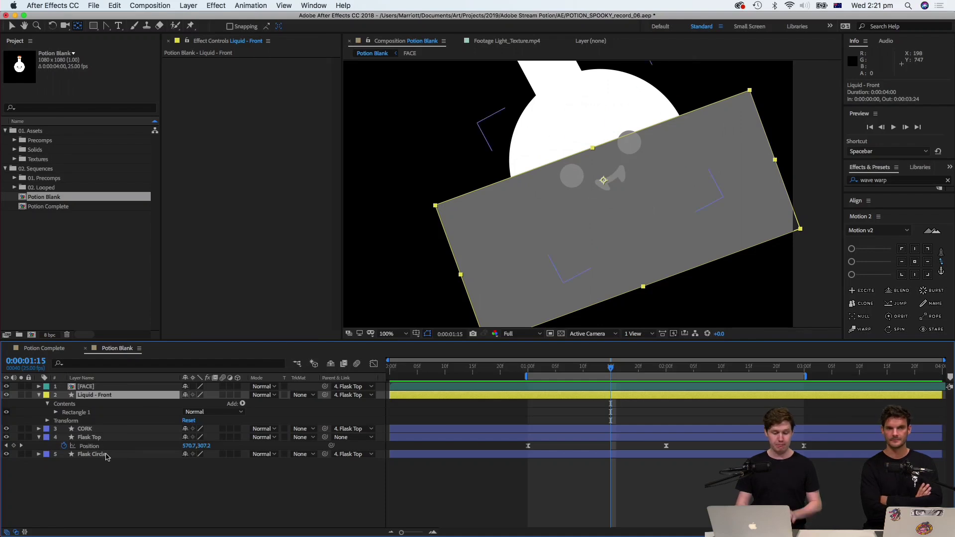
{"action": "left_click", "coordinate": [105, 455]}
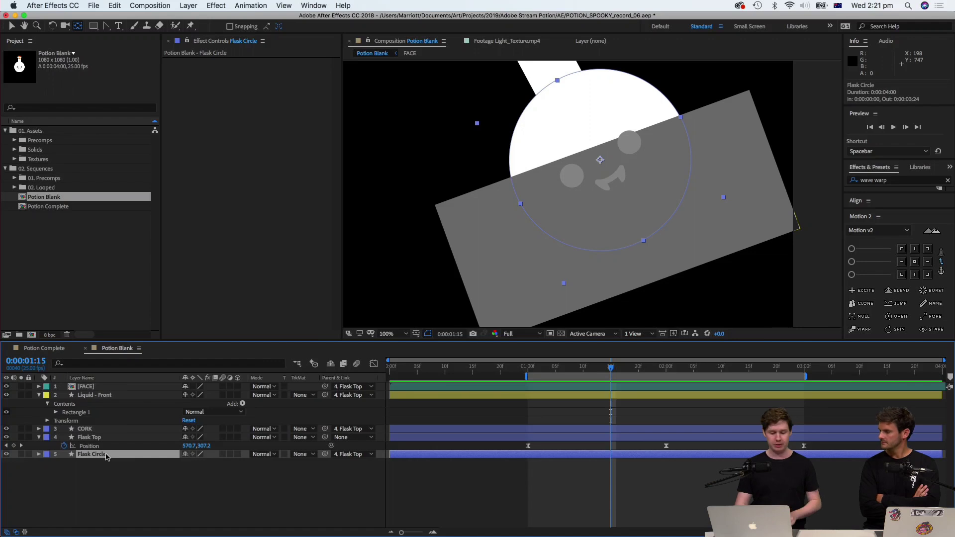
{"action": "left_click", "coordinate": [89, 474]}
{"action": "left_click", "coordinate": [99, 455]}
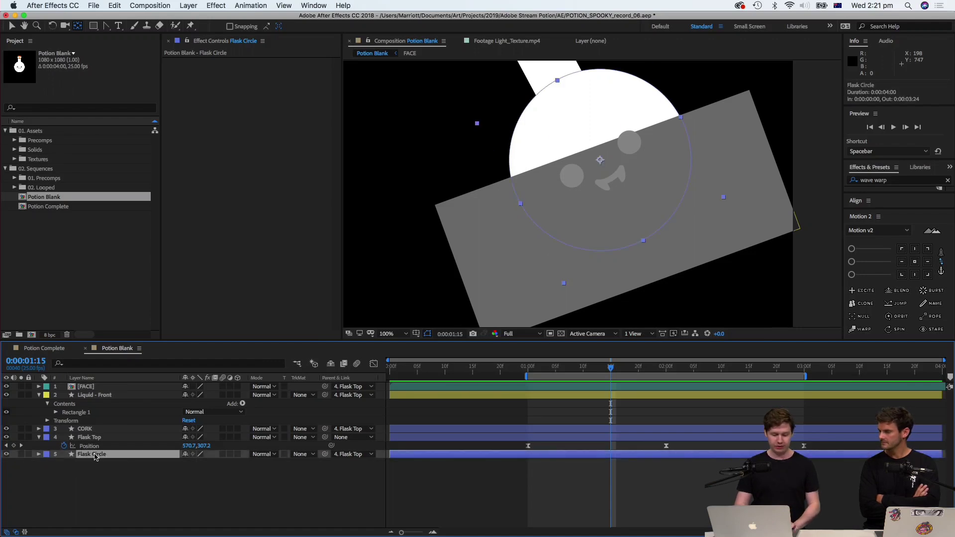
{"action": "left_click", "coordinate": [6, 455]}
{"action": "left_click", "coordinate": [6, 454]}
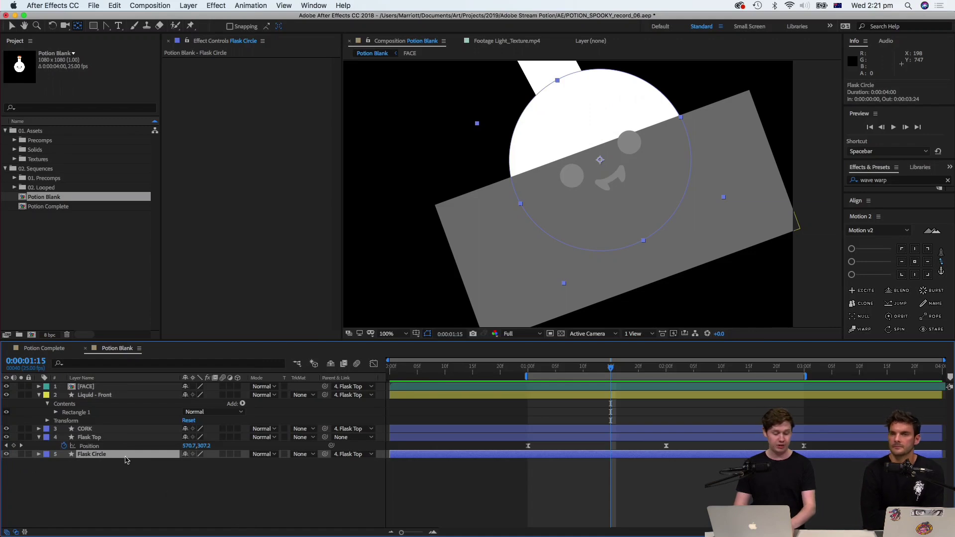
{"action": "left_click", "coordinate": [94, 438]}
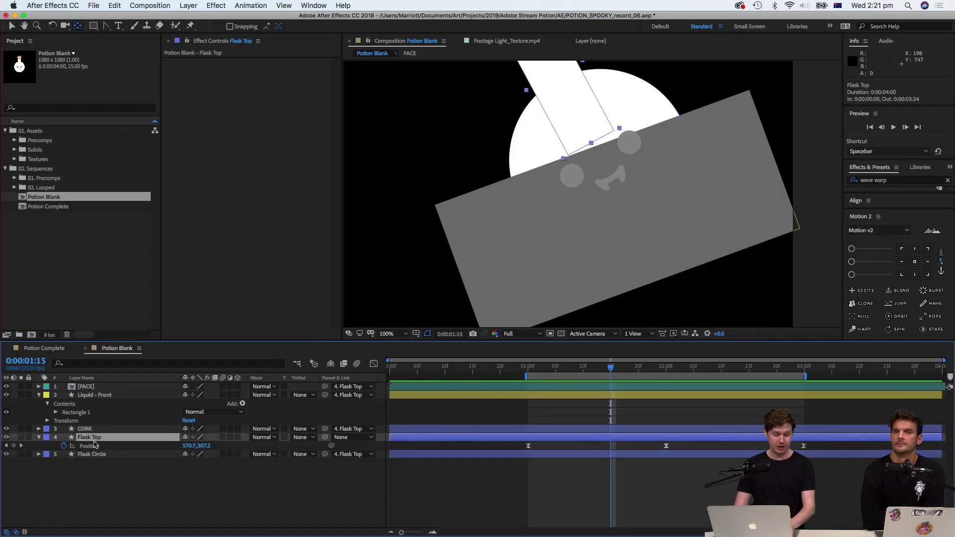
{"action": "left_click", "coordinate": [94, 455]}
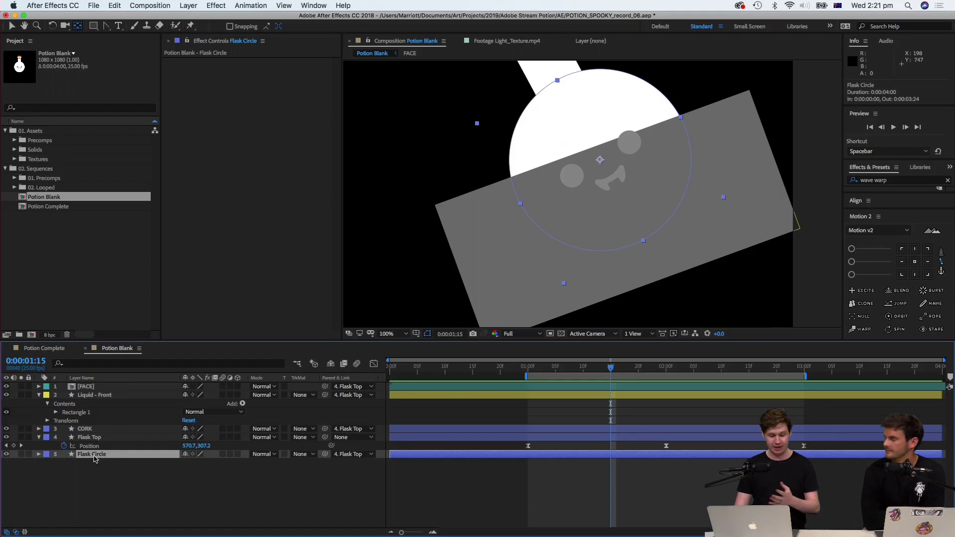
{"action": "left_click", "coordinate": [97, 464]}
{"action": "left_click", "coordinate": [99, 457]}
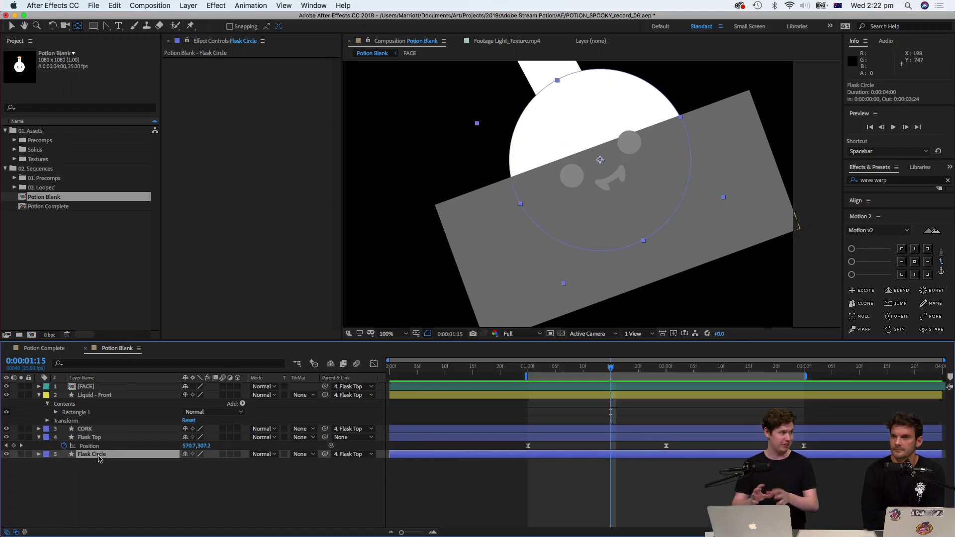
{"action": "left_click", "coordinate": [94, 468]}
Duplicate the Flask Circle layer and rename the copy as Flask Circle - Matte.
{"action": "left_click", "coordinate": [100, 458]}
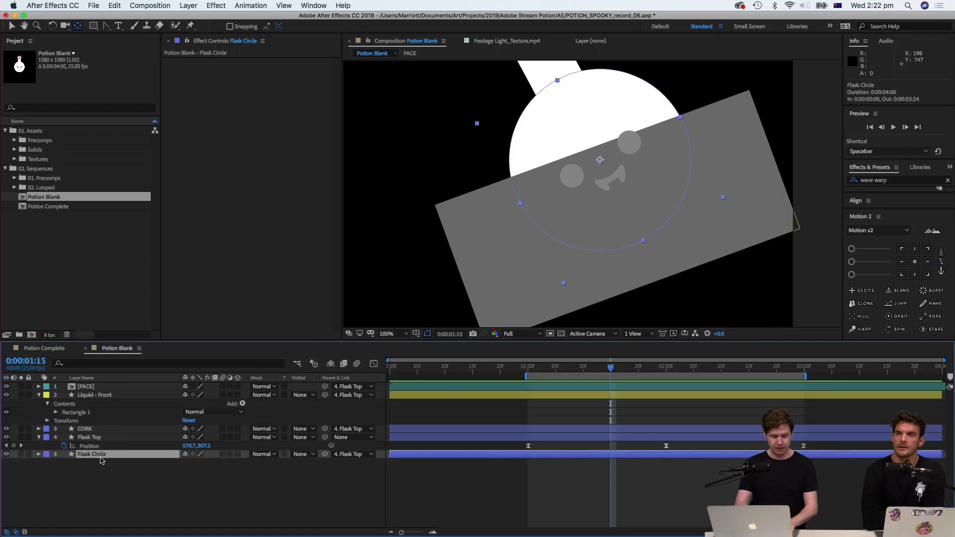
{"action": "key", "text": "cmd+d"}
{"action": "key", "text": "Return"}
{"action": "key", "text": "Right"}
{"action": "key", "text": "BackSpace"}
{"action": "type", "text": "- Matte"}
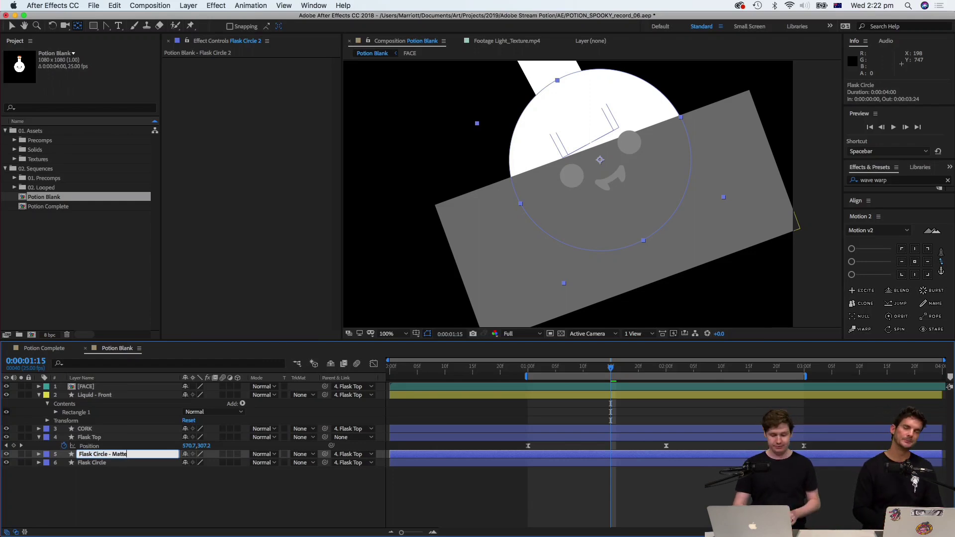
{"action": "left_click", "coordinate": [127, 473]}
Give the Flask Circle - Matte layer a Purple label.
{"action": "left_click", "coordinate": [113, 456]}
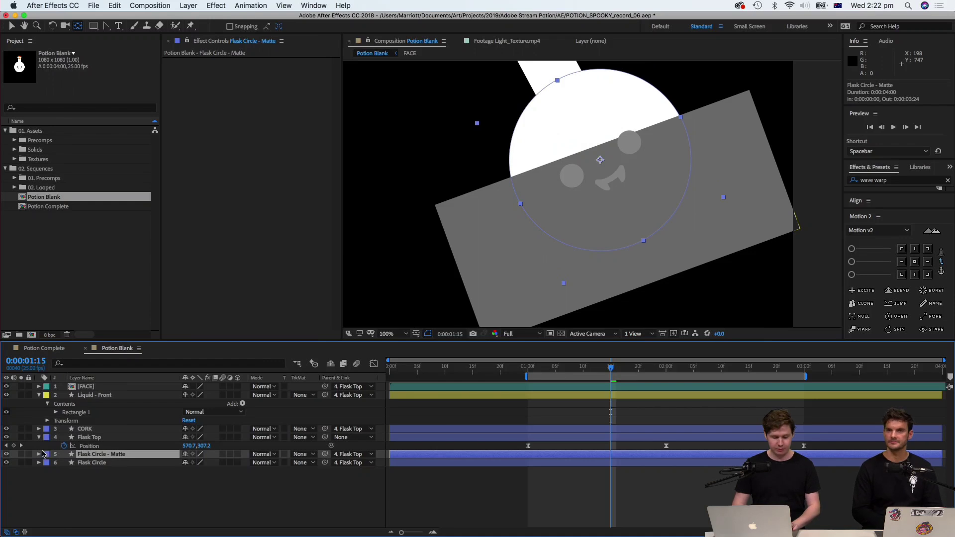
{"action": "left_click", "coordinate": [45, 455]}
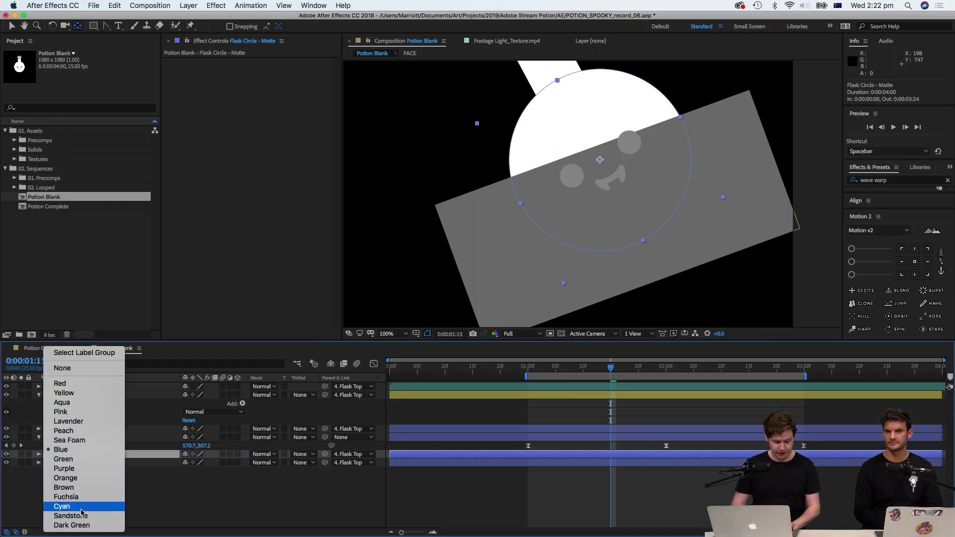
{"action": "left_click", "coordinate": [74, 469]}
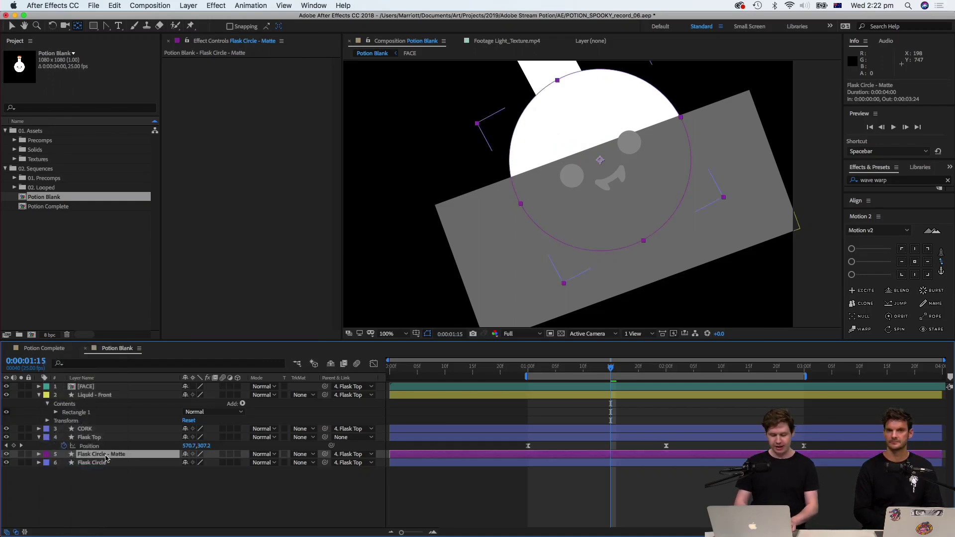
Place the Flask Circle - Matte layer directly below Flask Circle and hide it.
{"action": "left_click_drag", "start_coordinate": [106, 458], "coordinate": [106, 477]}
{"action": "left_click", "coordinate": [6, 462]}
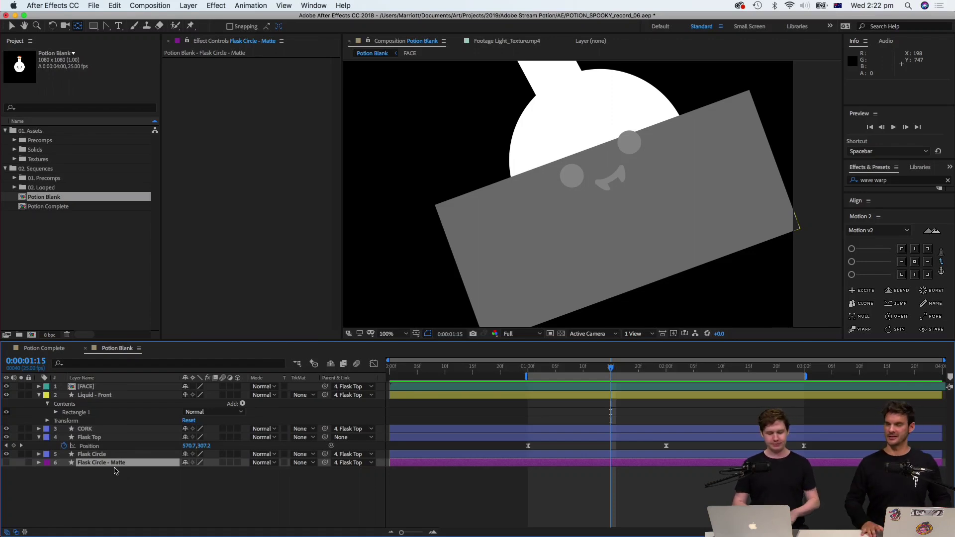
{"action": "left_click", "coordinate": [128, 483]}
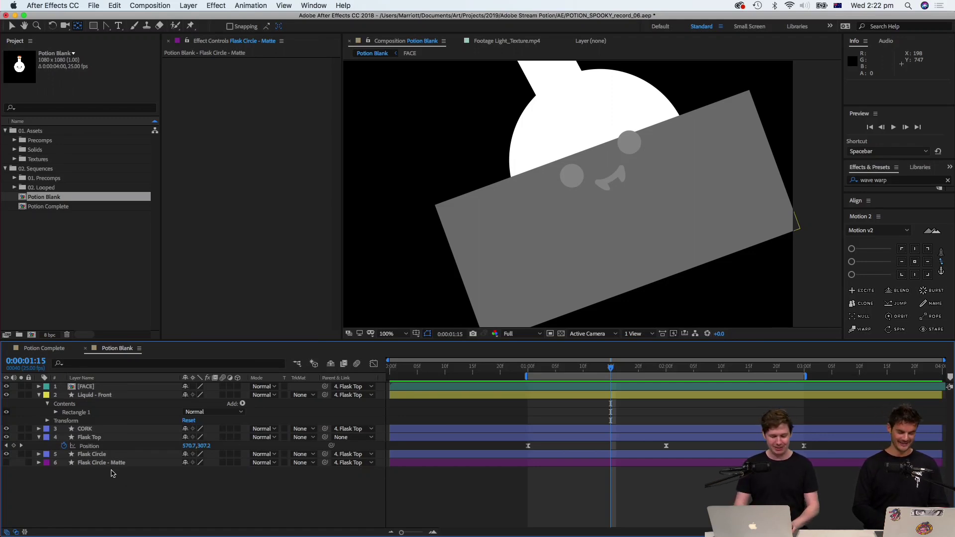
{"action": "left_click", "coordinate": [116, 465]}
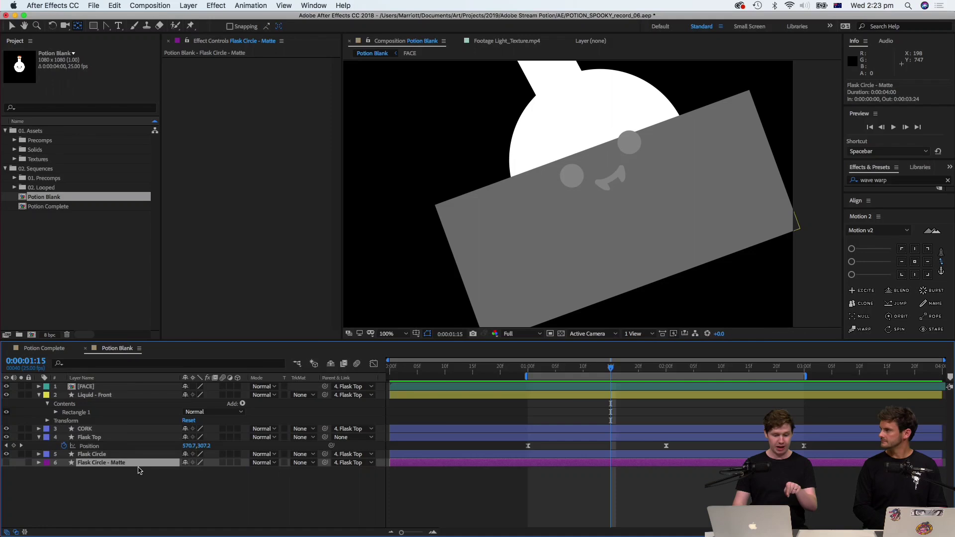
{"action": "left_click", "coordinate": [139, 397]}
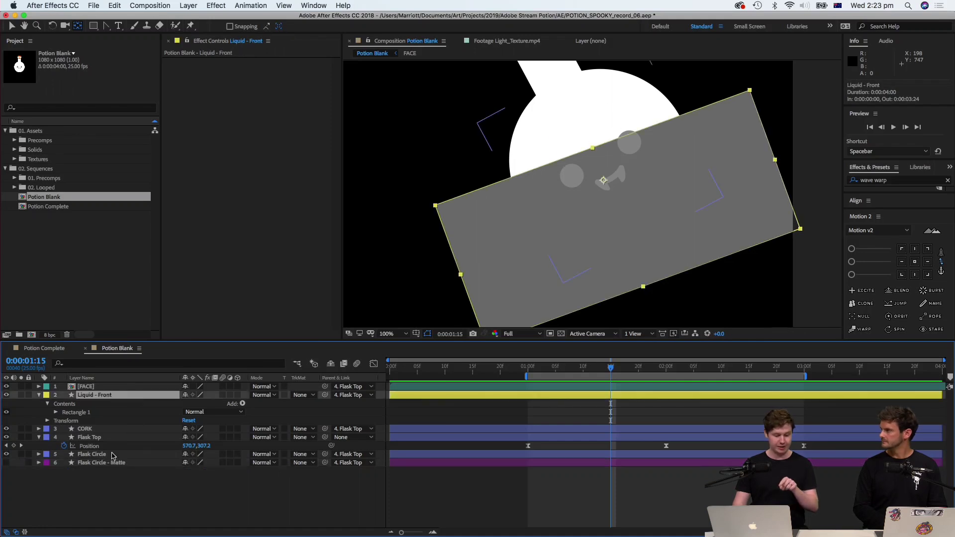
{"action": "left_click", "coordinate": [107, 463]}
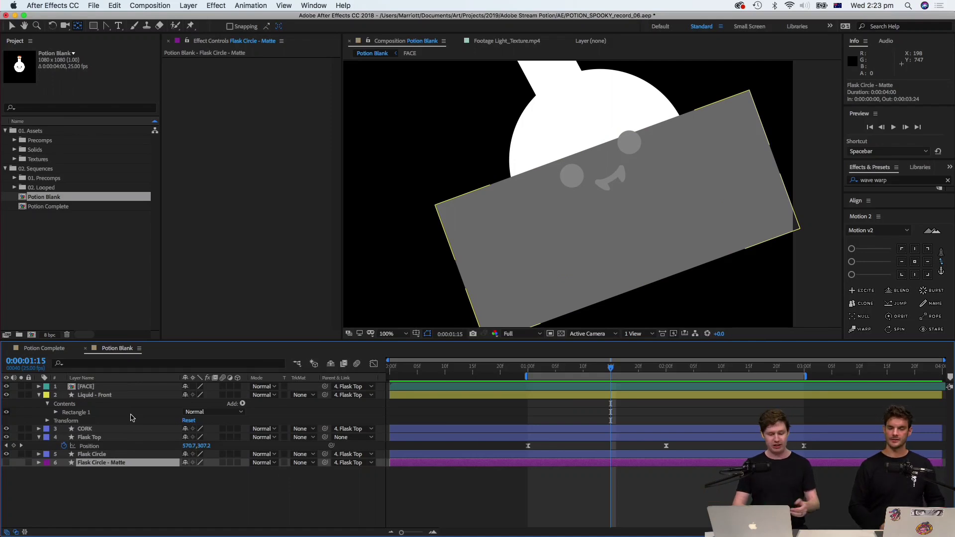
{"action": "left_click", "coordinate": [126, 473]}
{"action": "left_click", "coordinate": [124, 466]}
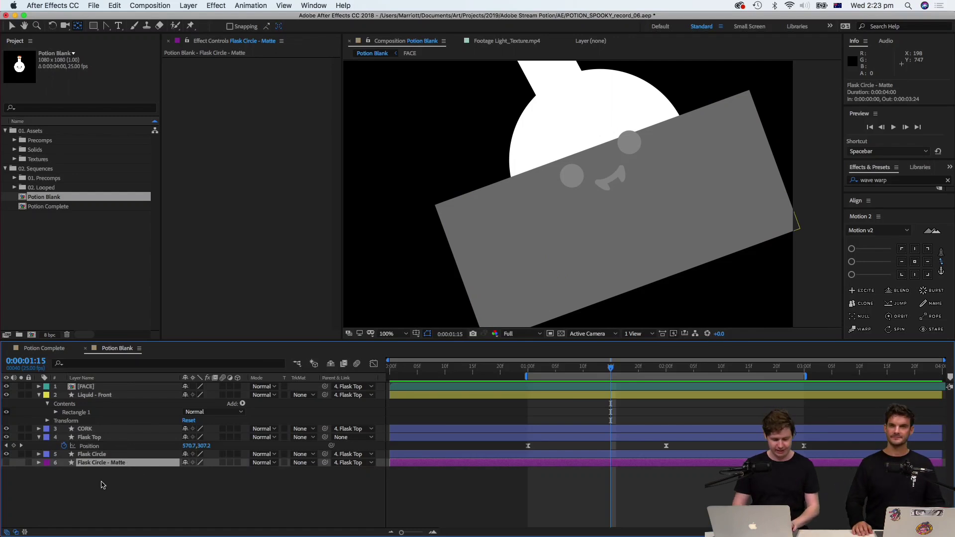
{"action": "left_click", "coordinate": [102, 485]}
{"action": "left_click", "coordinate": [127, 465]}
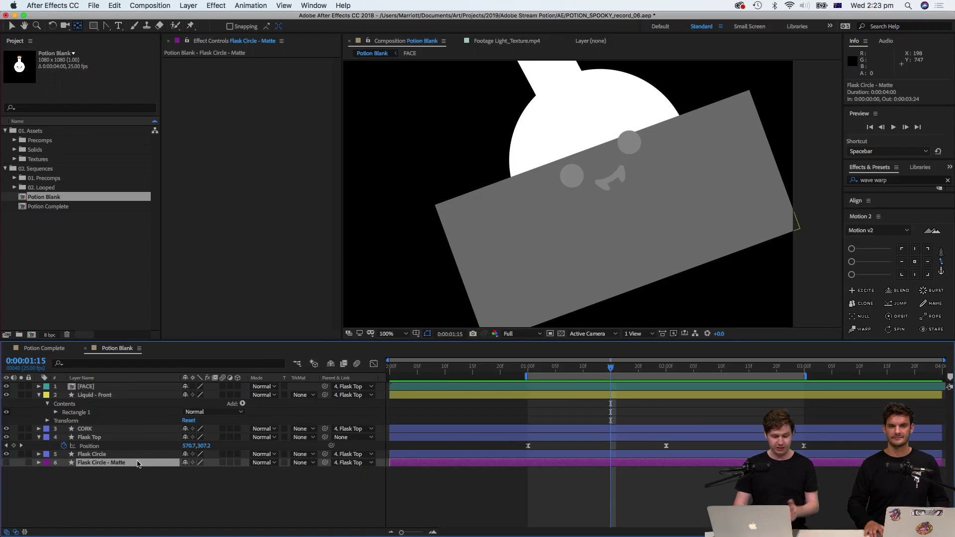
{"action": "left_click", "coordinate": [120, 397]}
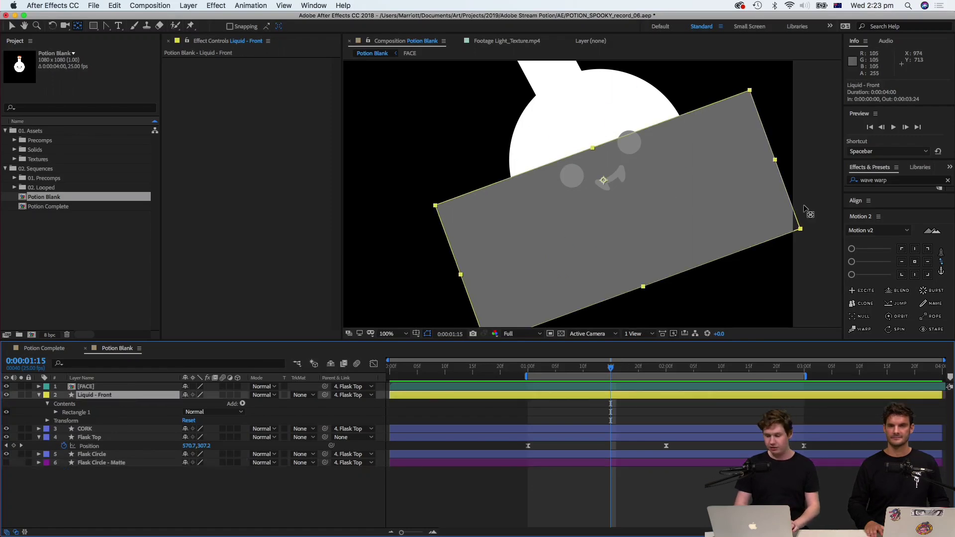
{"action": "left_click", "coordinate": [876, 182]}
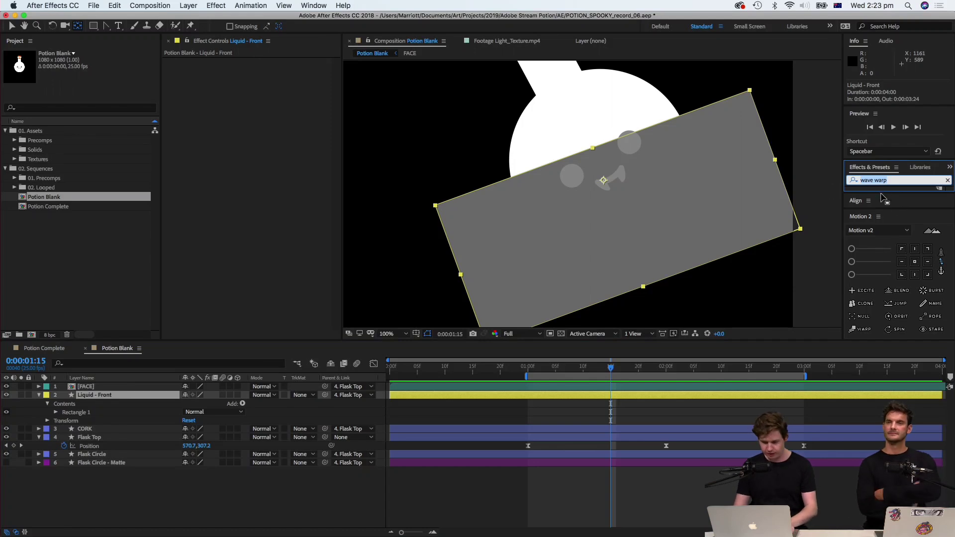
{"action": "type", "text": "set matte"}
{"action": "key", "text": "Return"}
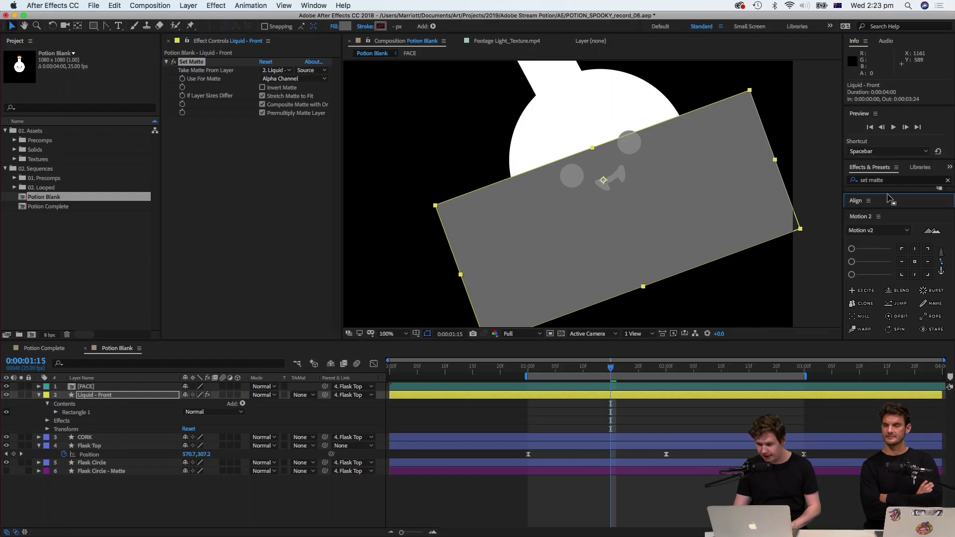
{"action": "left_click", "coordinate": [891, 194]}
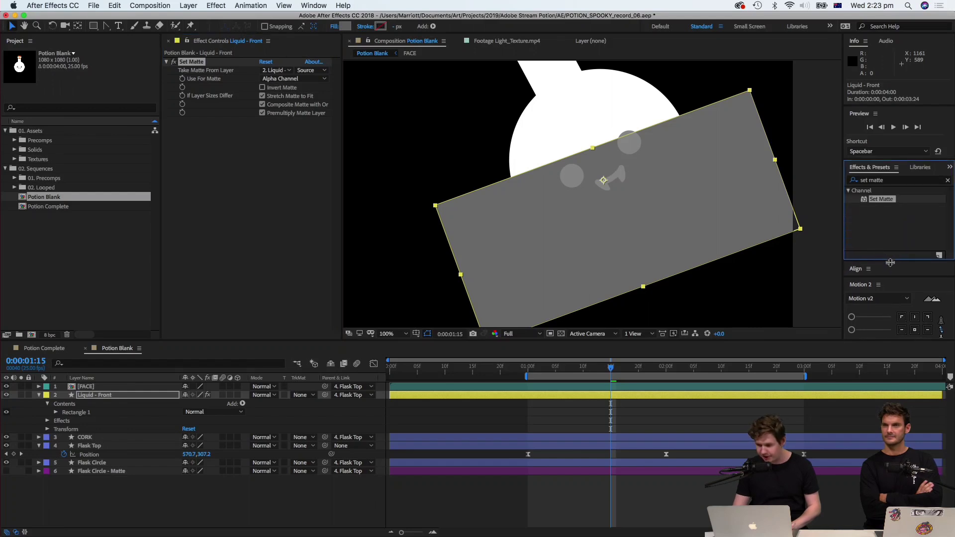
{"action": "left_click", "coordinate": [199, 64]}
{"action": "key", "text": "Delete"}
Apply the Set Matte effect to the Liquid - Front layer, taking the matte from Flask Circle - Matte.
{"action": "left_click", "coordinate": [903, 180]}
{"action": "key", "text": "BackSpace"}
{"action": "type", "text": "set m"}
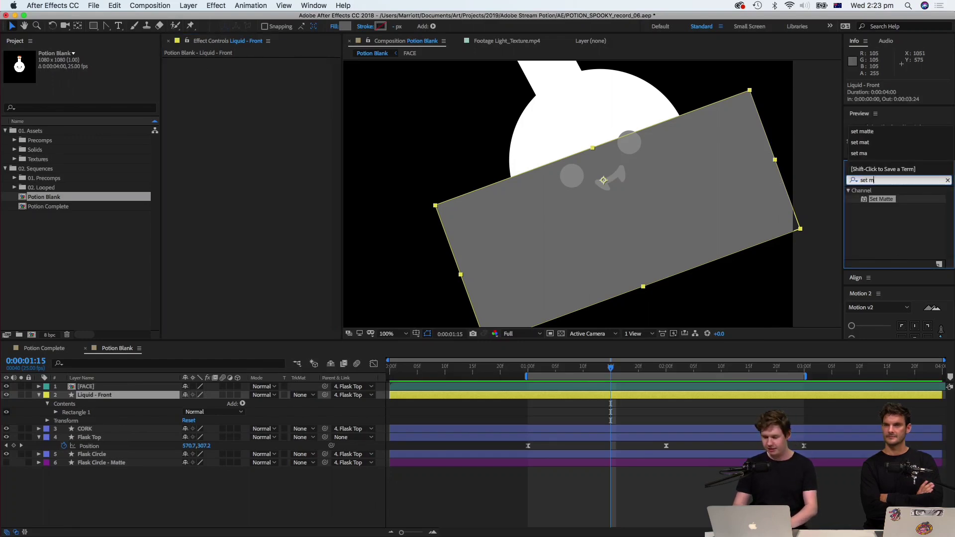
{"action": "left_click_drag", "start_coordinate": [881, 199], "coordinate": [257, 108]}
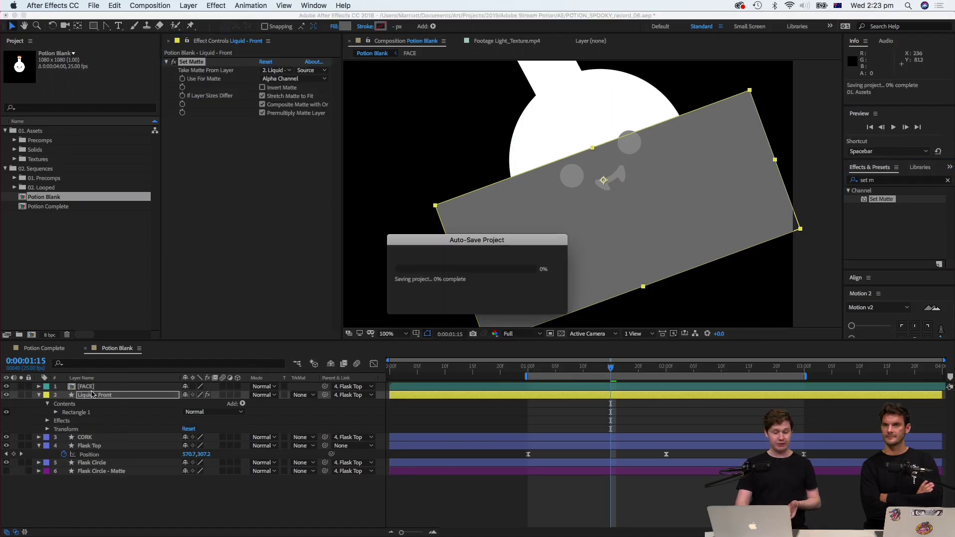
{"action": "left_click", "coordinate": [86, 397]}
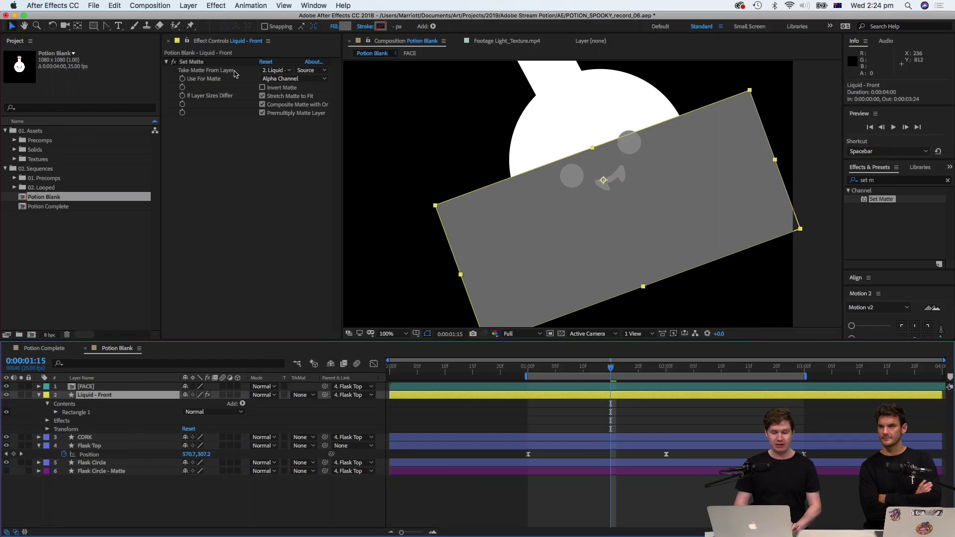
{"action": "left_click", "coordinate": [272, 75]}
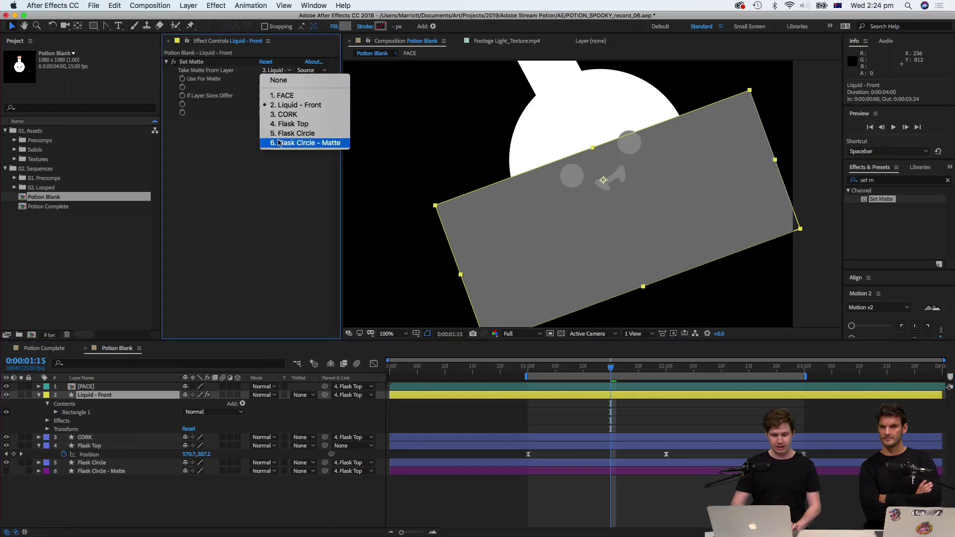
{"action": "left_click", "coordinate": [300, 142]}
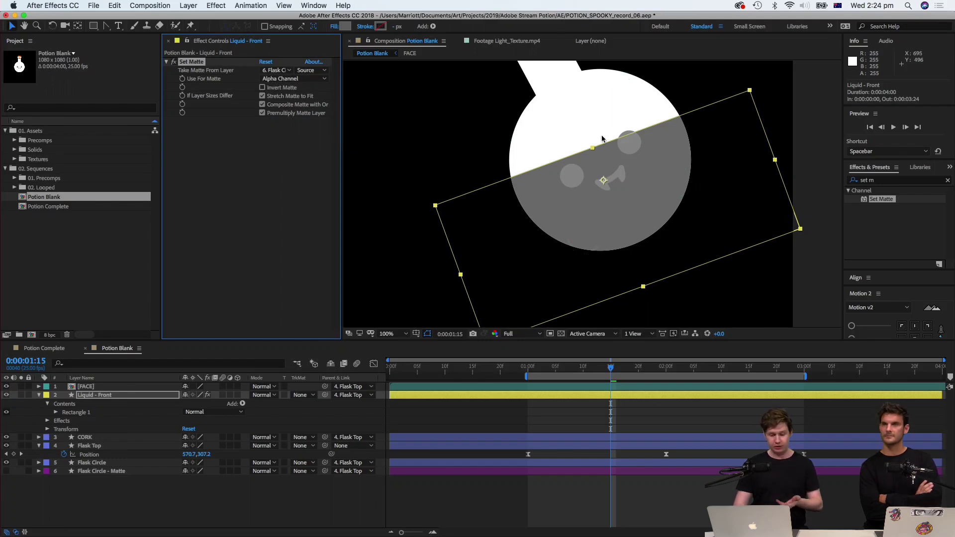
Nudge the Flask Circle - Matte layer to test how it masks the liquid, and undo the moves.
{"action": "left_click", "coordinate": [115, 476]}
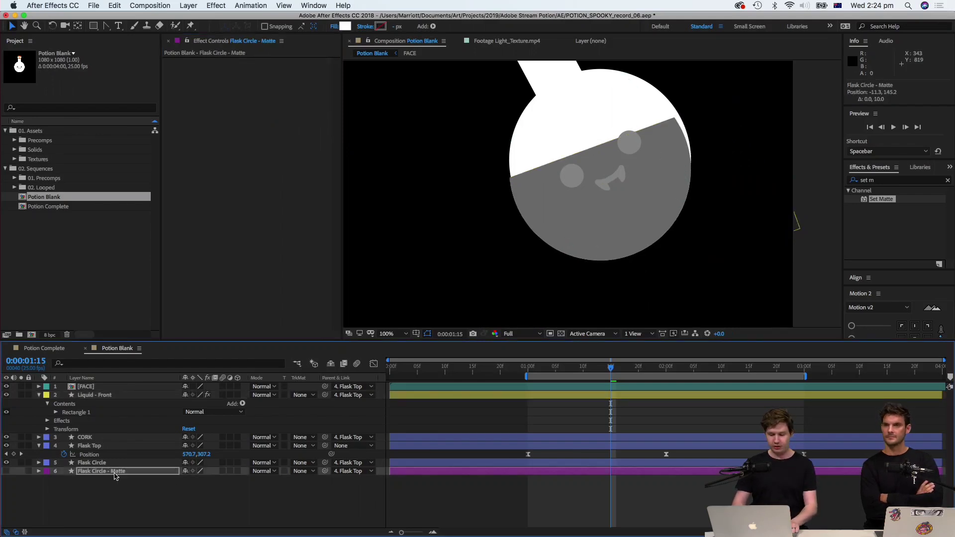
{"action": "key", "text": "super+z"}
{"action": "key", "text": "super+z"}
{"action": "key", "text": "super+z"}
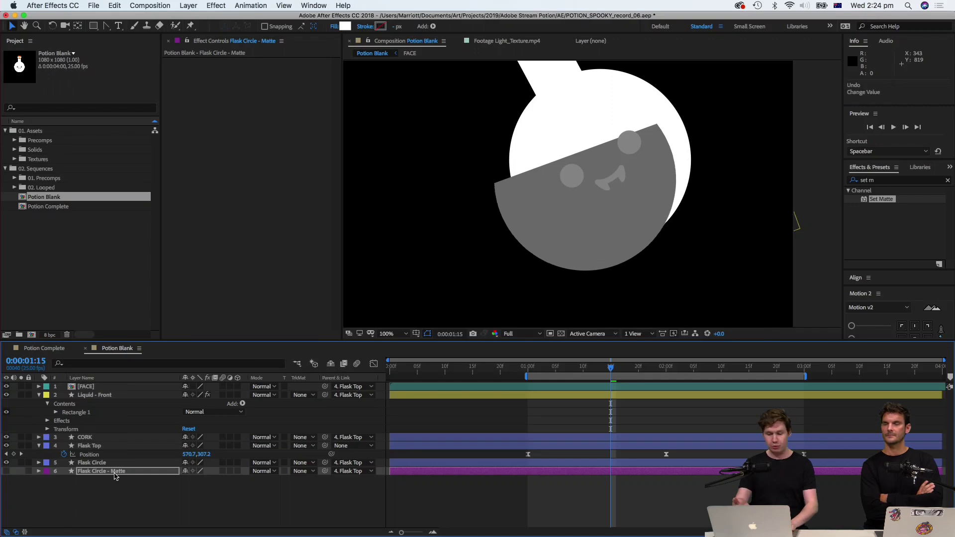
{"action": "key", "text": "super+z"}
{"action": "key", "text": "super+z"}
{"action": "key", "text": "super+z"}
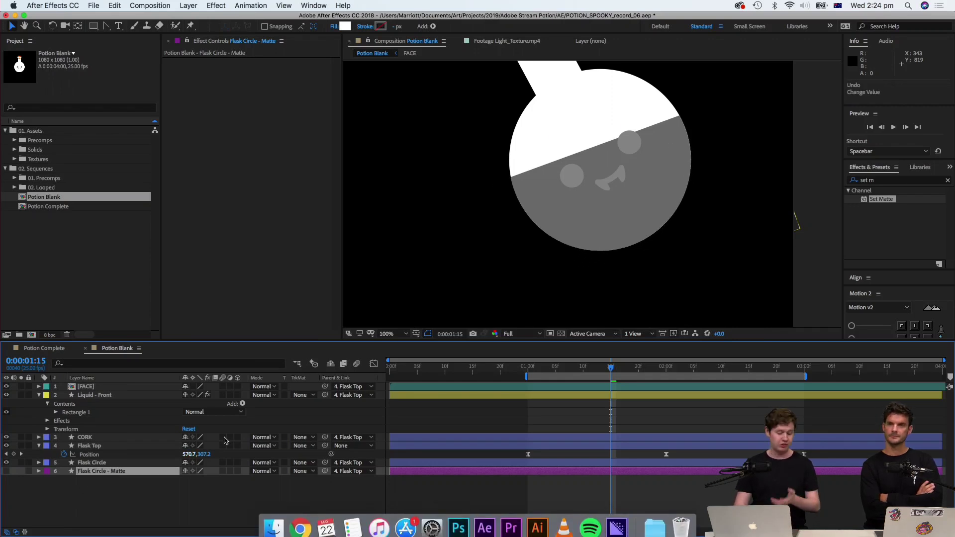
Set the Scale of the Flask Circle - Matte layer to 90%.
{"action": "left_click", "coordinate": [110, 478]}
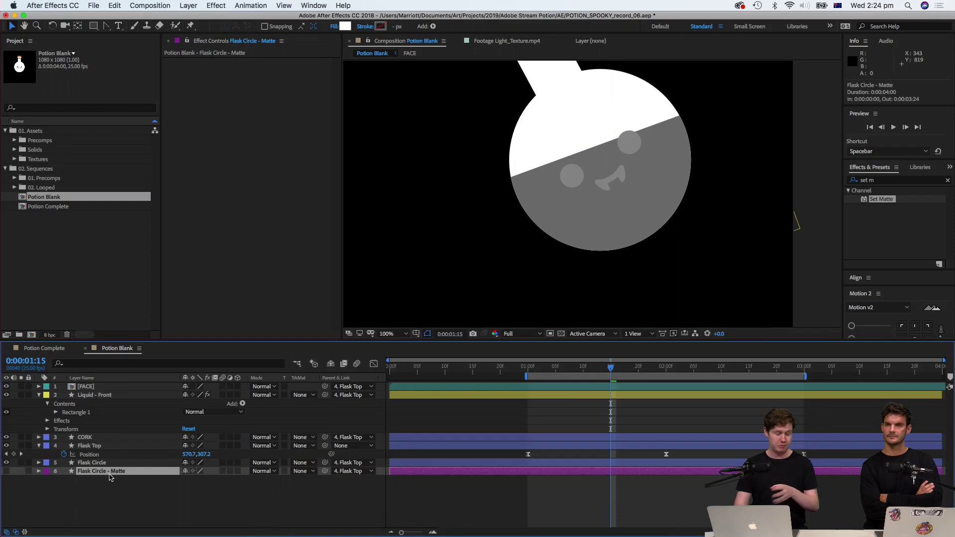
{"action": "left_click", "coordinate": [126, 396]}
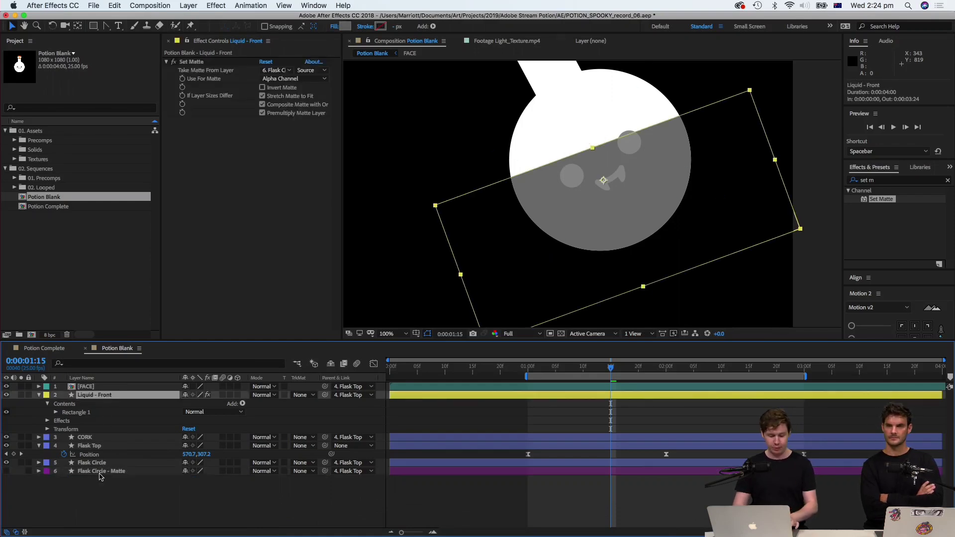
{"action": "left_click", "coordinate": [103, 471]}
{"action": "key", "text": "s"}
{"action": "left_click", "coordinate": [215, 481]}
{"action": "key", "text": "Return"}
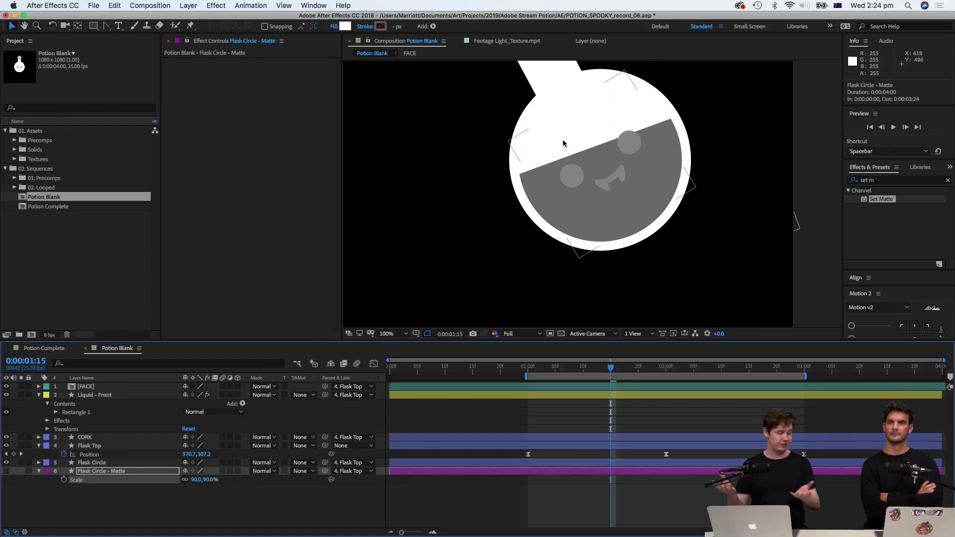
Preview the loop from near 0:00:01:01 to check how the masked liquid moves inside the flask.
{"action": "left_click", "coordinate": [533, 368]}
{"action": "key", "text": "space"}
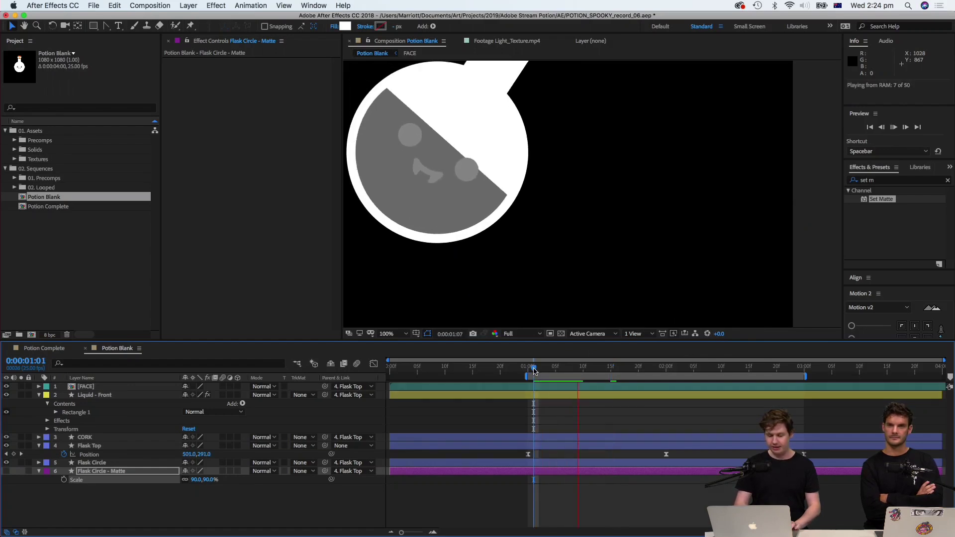
{"action": "key", "text": "space"}
{"action": "key", "text": "comma"}
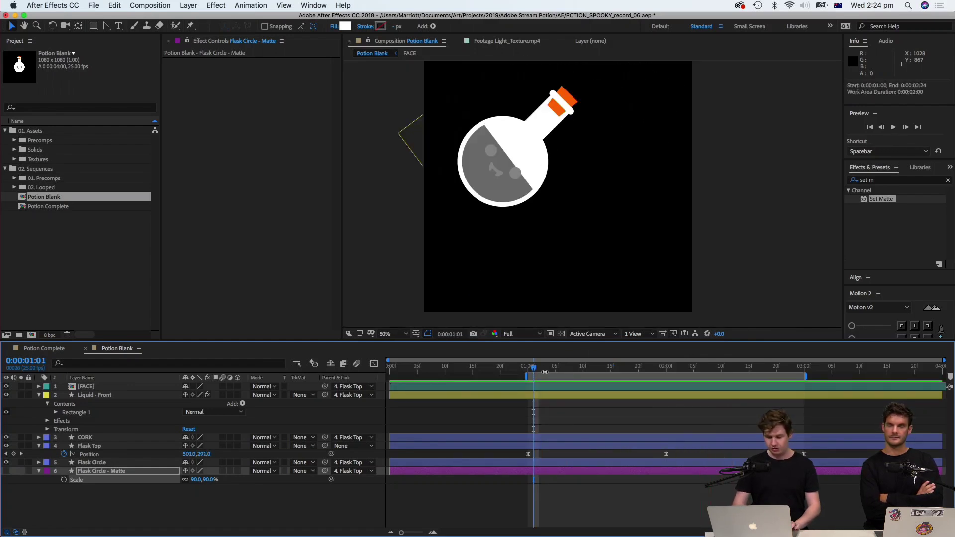
Reveal the Rotation of the Liquid - Front layer at 0:00:01:13 and set it to -0.8° to level out the liquid's tilt.
{"action": "left_click", "coordinate": [593, 372]}
{"action": "left_click", "coordinate": [599, 372]}
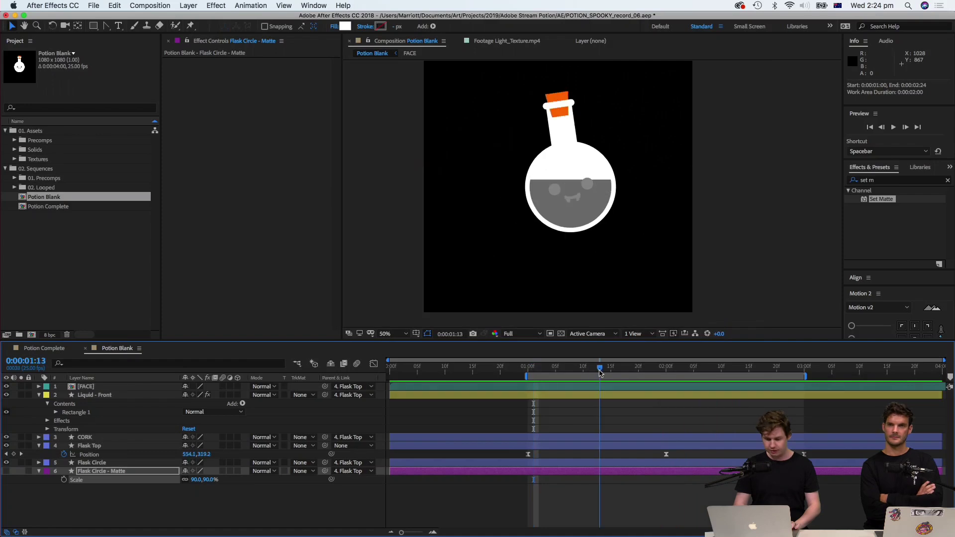
{"action": "left_click", "coordinate": [108, 395]}
{"action": "key", "text": "r"}
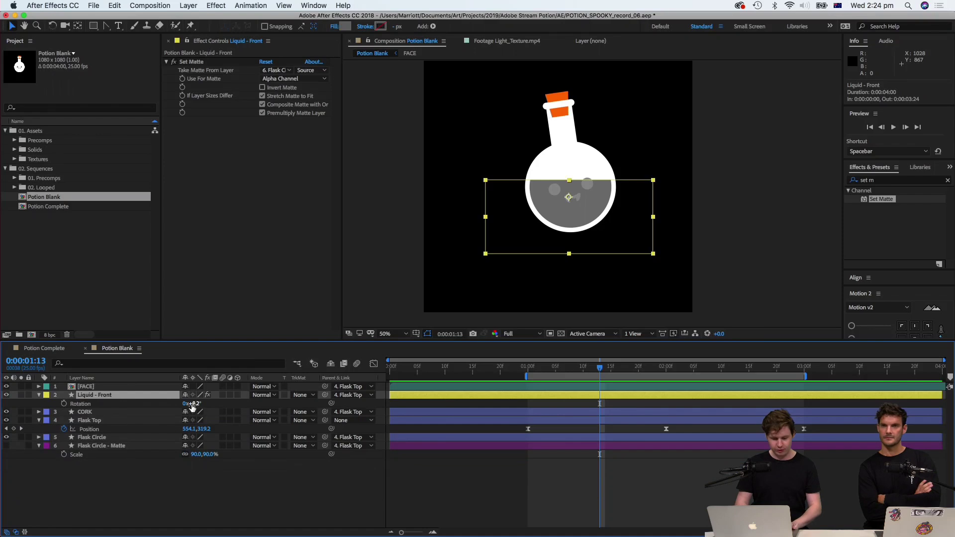
{"action": "left_click_drag", "start_coordinate": [194, 404], "coordinate": [189, 407]}
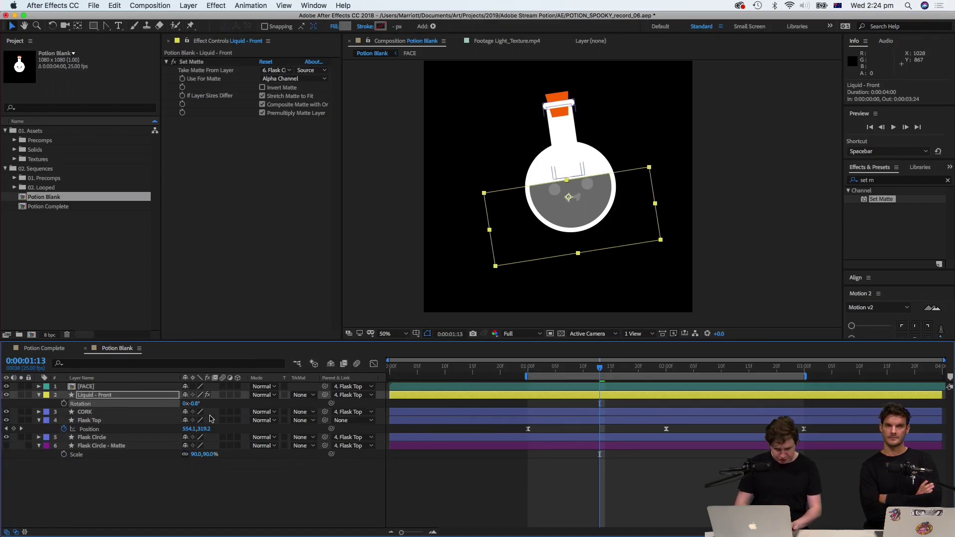
{"action": "mouse_move", "coordinate": [596, 372]}
{"action": "left_mouse_down"}
{"action": "mouse_move", "coordinate": [535, 372]}
{"action": "mouse_move", "coordinate": [578, 372]}
{"action": "left_mouse_up"}
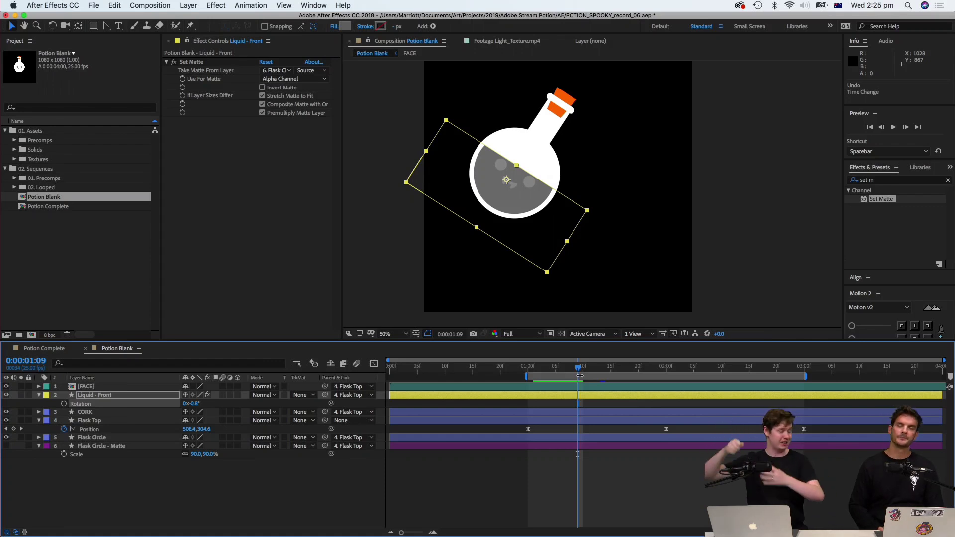
Start Rotation keyframes on the Liquid - Front layer at 0:00:01:00 with a value of 20°.
{"action": "left_click_drag", "start_coordinate": [534, 374], "coordinate": [528, 373]}
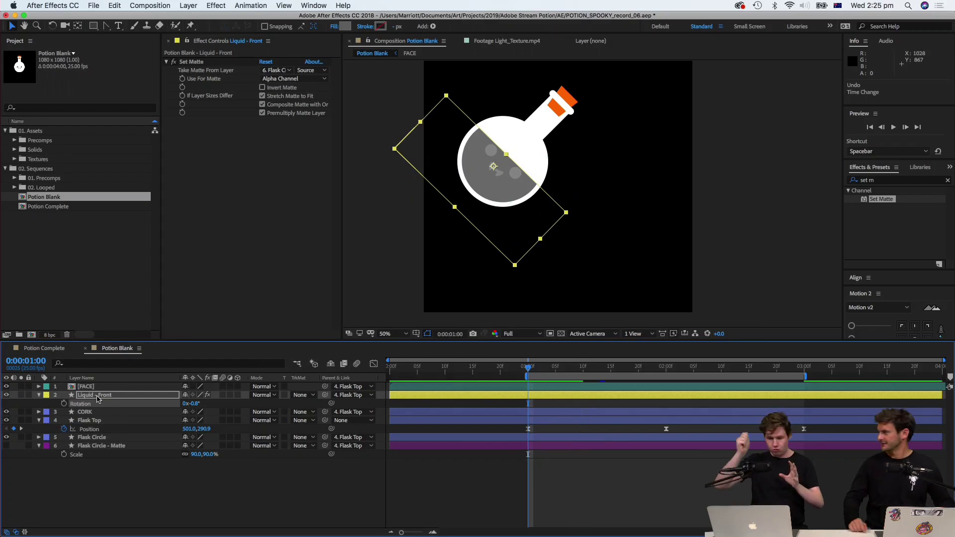
{"action": "left_click", "coordinate": [66, 404]}
{"action": "left_click_drag", "start_coordinate": [192, 404], "coordinate": [224, 406]}
{"action": "left_click", "coordinate": [198, 404]}
{"action": "type", "text": "20"}
{"action": "key", "text": "Return"}
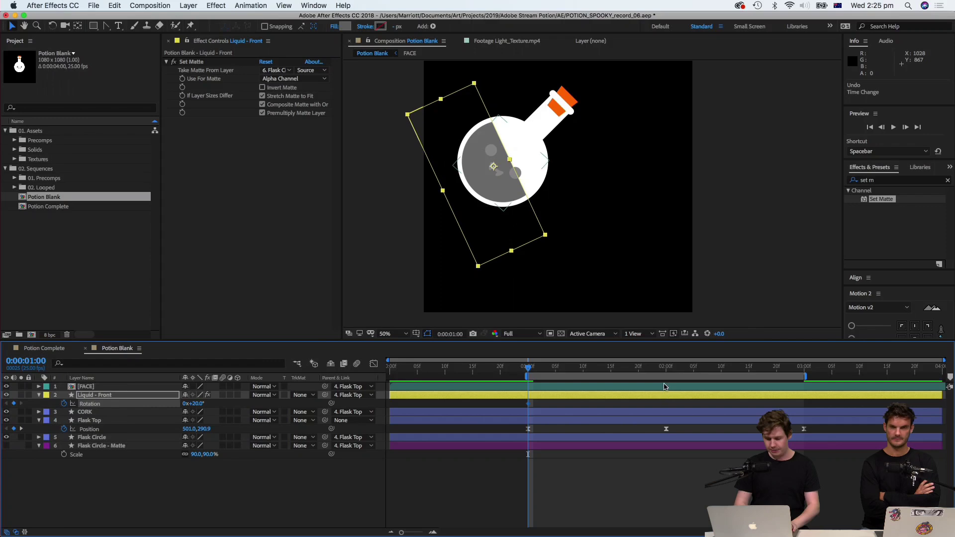
Key the liquid's Rotation at -20° at 0:00:02:00 and paste a copy of its 20° keyframe at 0:00:03:00.
{"action": "left_click", "coordinate": [666, 368]}
{"action": "left_click", "coordinate": [197, 404]}
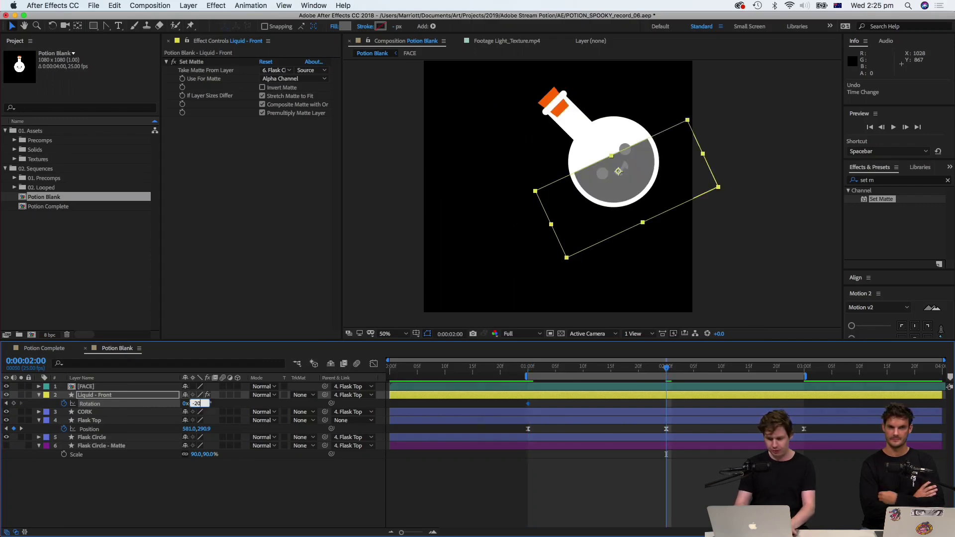
{"action": "type", "text": "-20"}
{"action": "key", "text": "Return"}
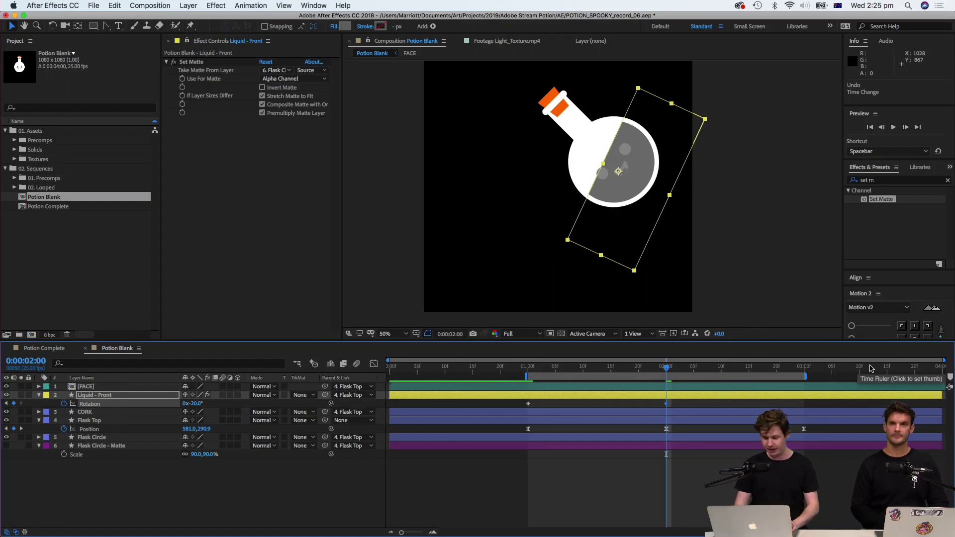
{"action": "left_click", "coordinate": [804, 367]}
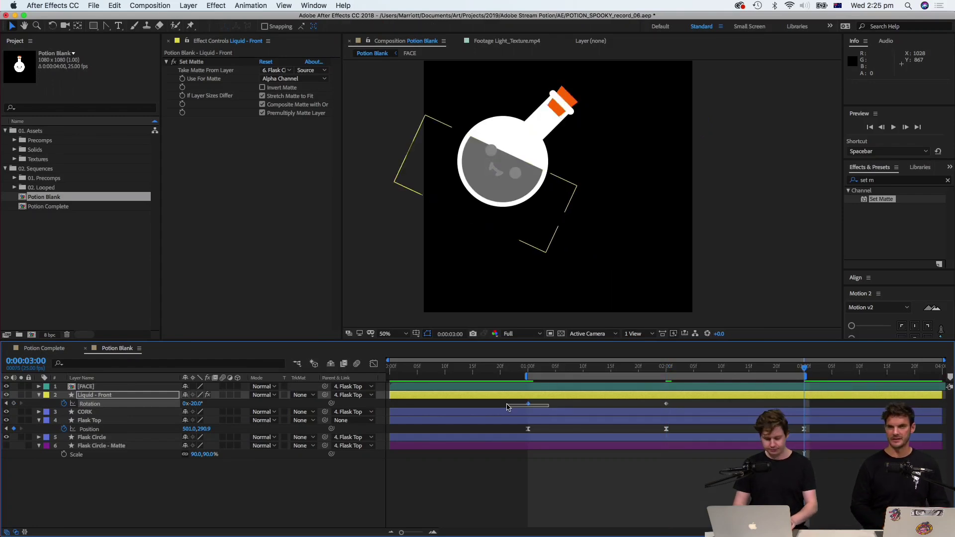
{"action": "key", "text": "ctrl+v"}
Apply Easy Ease to all three Rotation keyframes of the Liquid - Front layer.
{"action": "left_click_drag", "start_coordinate": [816, 403], "coordinate": [473, 415]}
{"action": "left_click", "coordinate": [373, 364]}
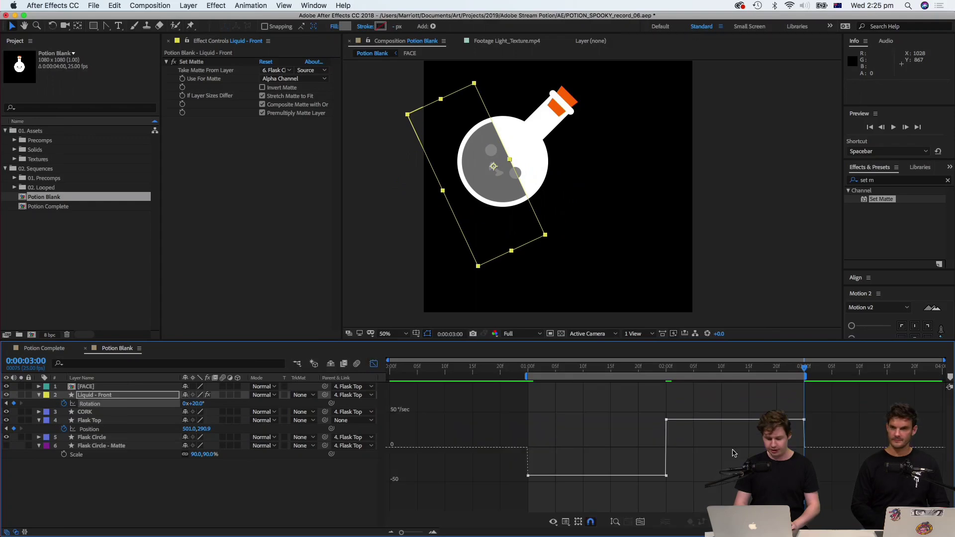
{"action": "left_click", "coordinate": [374, 364]}
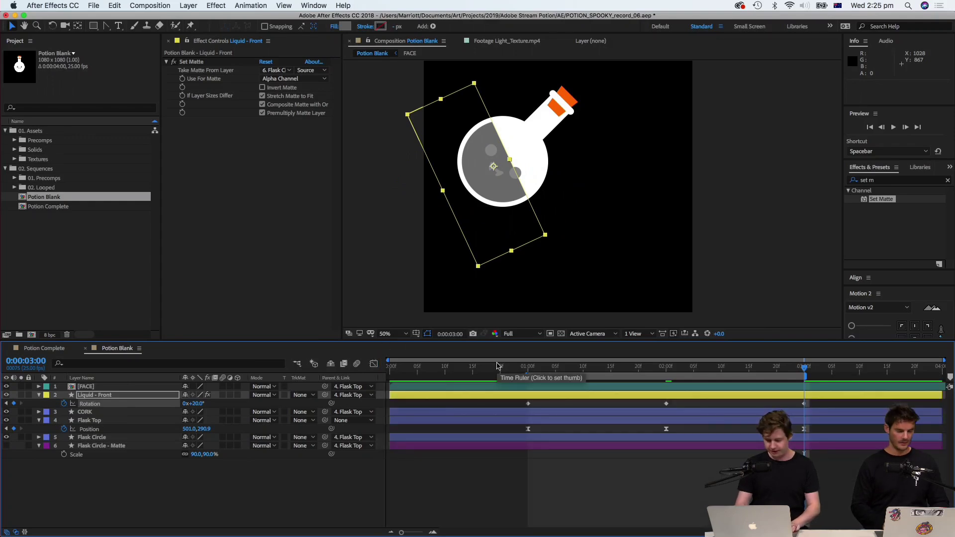
{"action": "left_click_drag", "start_coordinate": [850, 413], "coordinate": [478, 416]}
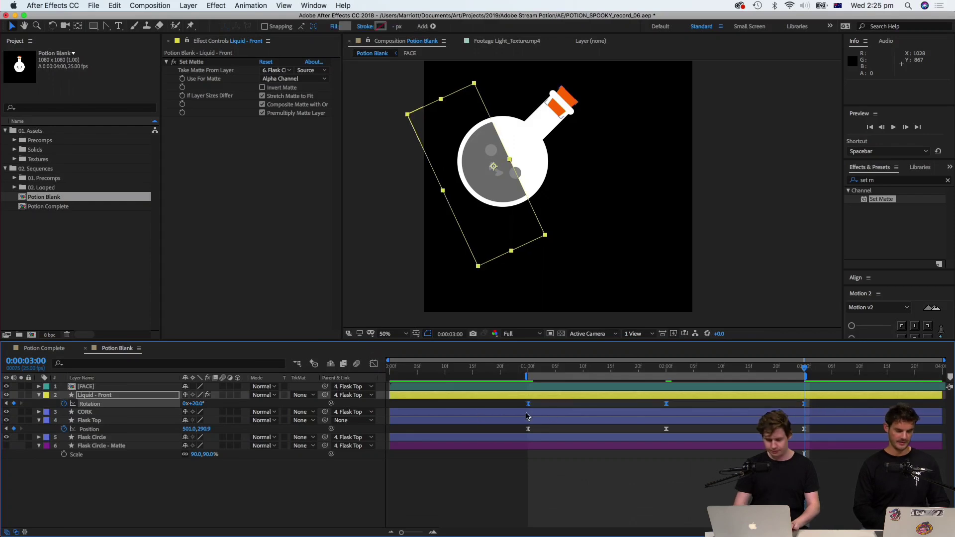
Lengthen the influence handles of all the liquid's Rotation keyframes in the speed graph for a sharper ease.
{"action": "left_click", "coordinate": [374, 364]}
{"action": "left_click_drag", "start_coordinate": [833, 421], "coordinate": [427, 457]}
{"action": "left_click_drag", "start_coordinate": [551, 448], "coordinate": [578, 448]}
{"action": "left_click_drag", "start_coordinate": [645, 451], "coordinate": [628, 451]}
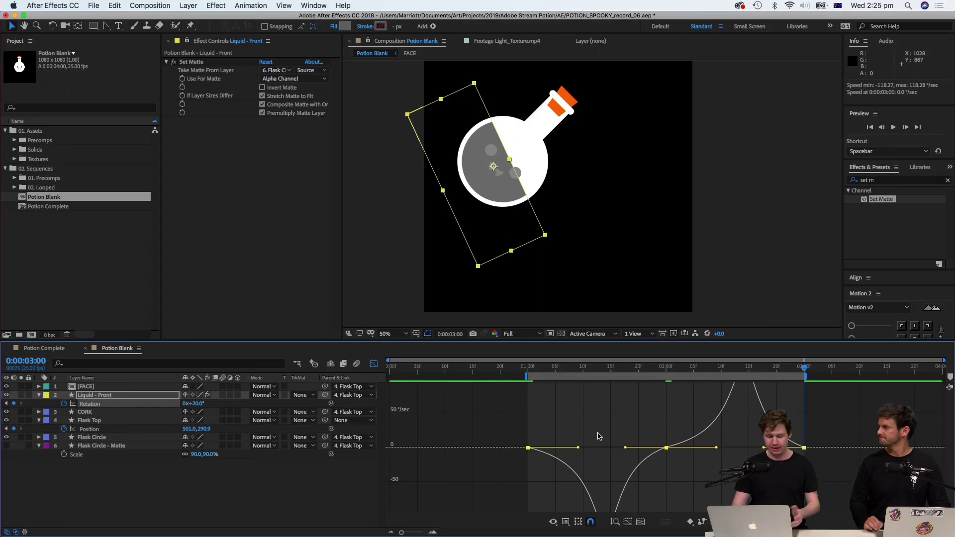
{"action": "left_click_drag", "start_coordinate": [626, 452], "coordinate": [585, 450]}
{"action": "left_click", "coordinate": [432, 434]}
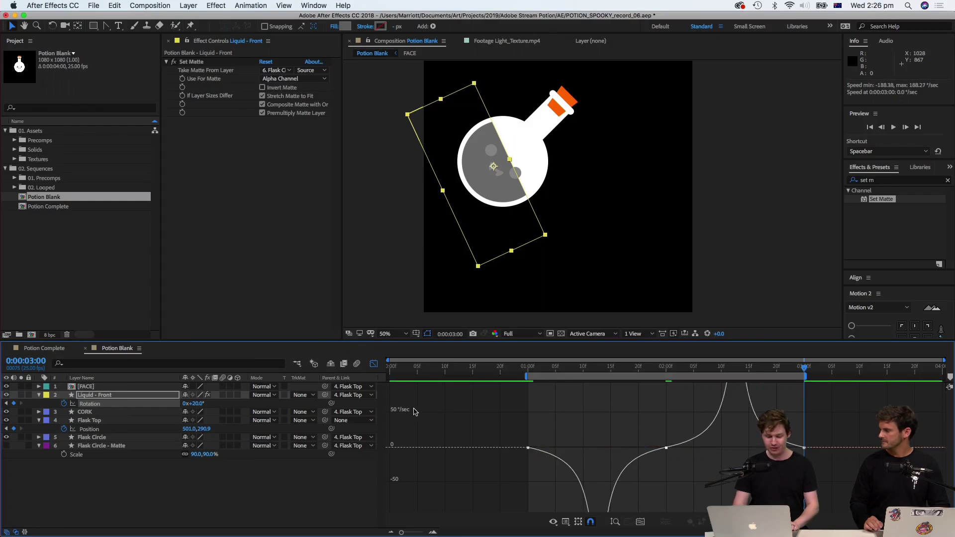
{"action": "left_click", "coordinate": [374, 365]}
Preview the loop from 0:00:01:00 to check the liquid's eased rotation.
{"action": "left_click", "coordinate": [540, 371]}
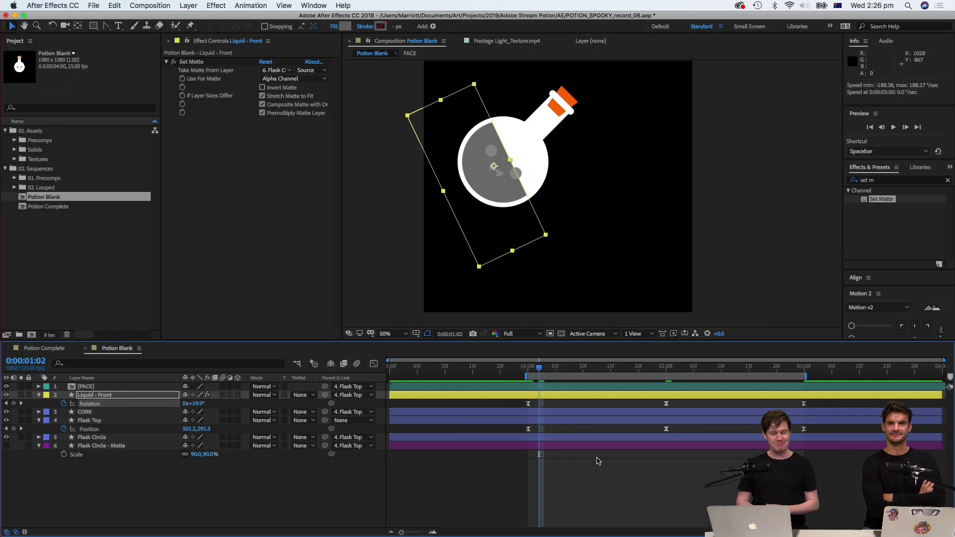
{"action": "left_click_drag", "start_coordinate": [539, 367], "coordinate": [529, 368]}
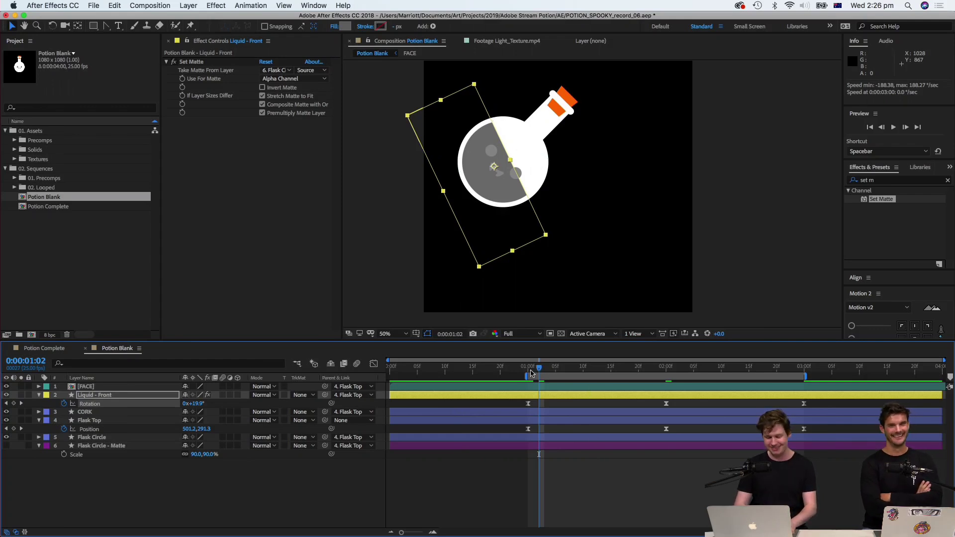
{"action": "key", "text": "space"}
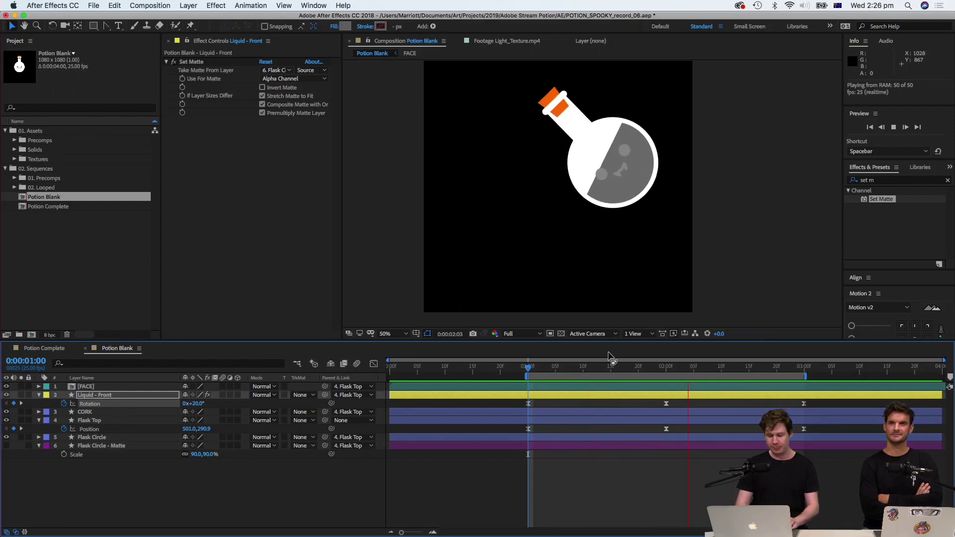
{"action": "key", "text": "space"}
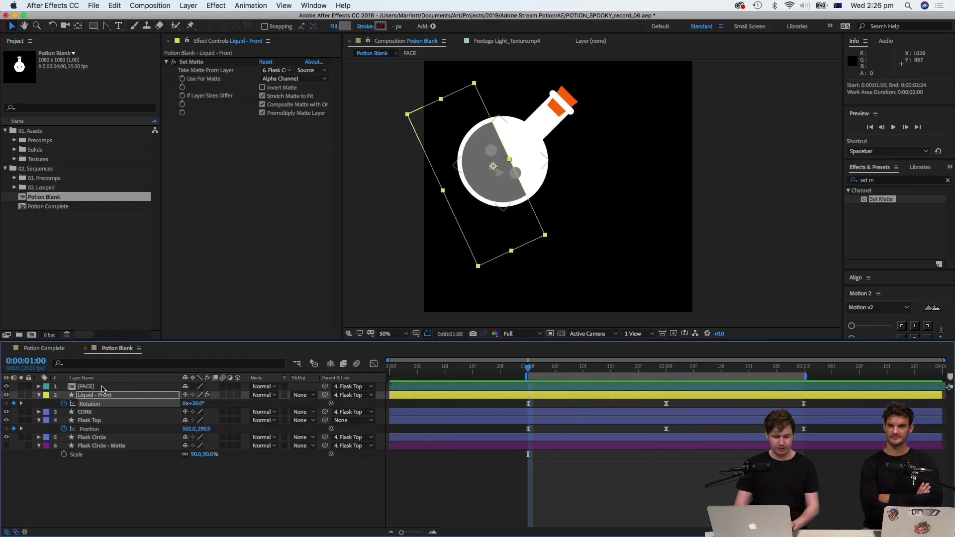
Apply the Fill effect to the FACE layer and sample the flask's white as its color.
{"action": "left_click", "coordinate": [455, 183]}
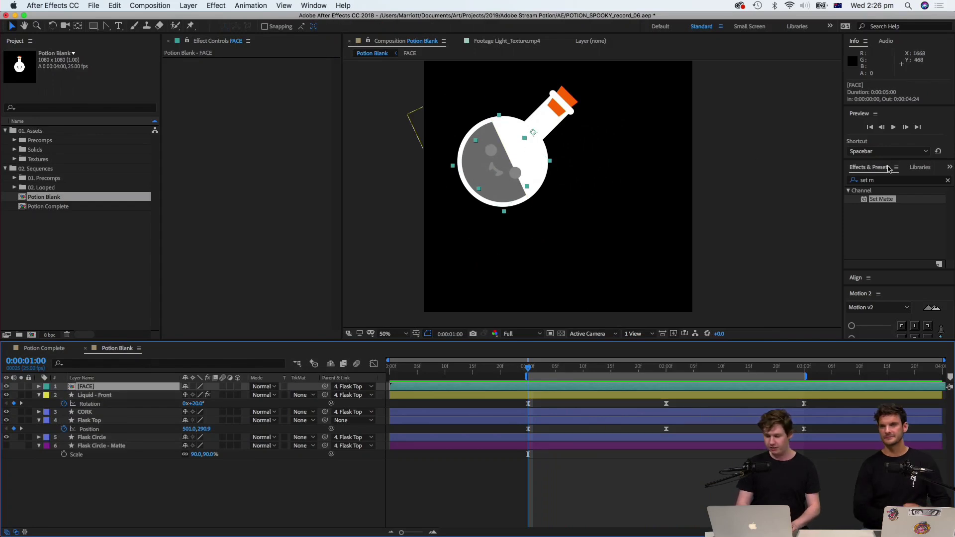
{"action": "left_click", "coordinate": [881, 180]}
{"action": "type", "text": "fill"}
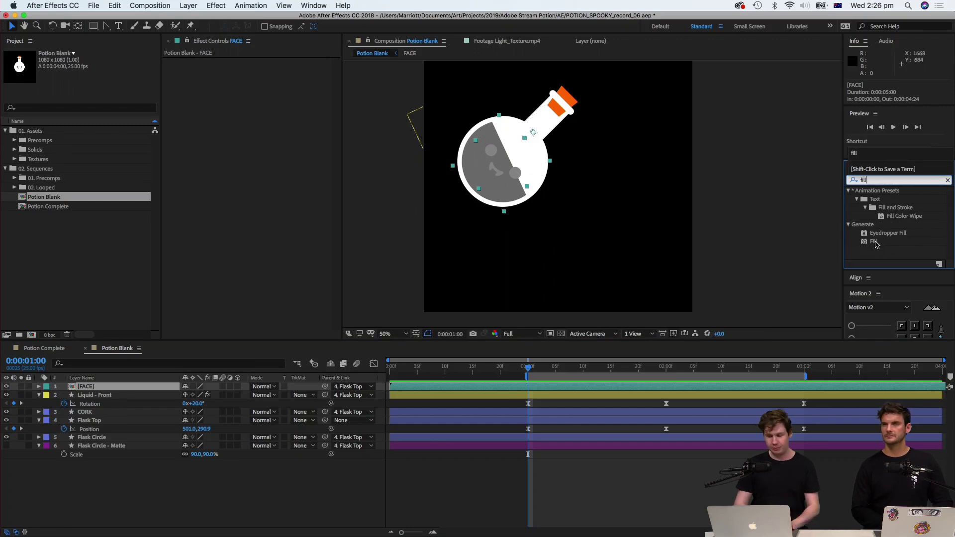
{"action": "double_click", "coordinate": [877, 244]}
{"action": "left_click", "coordinate": [278, 86]}
{"action": "left_click", "coordinate": [509, 159]}
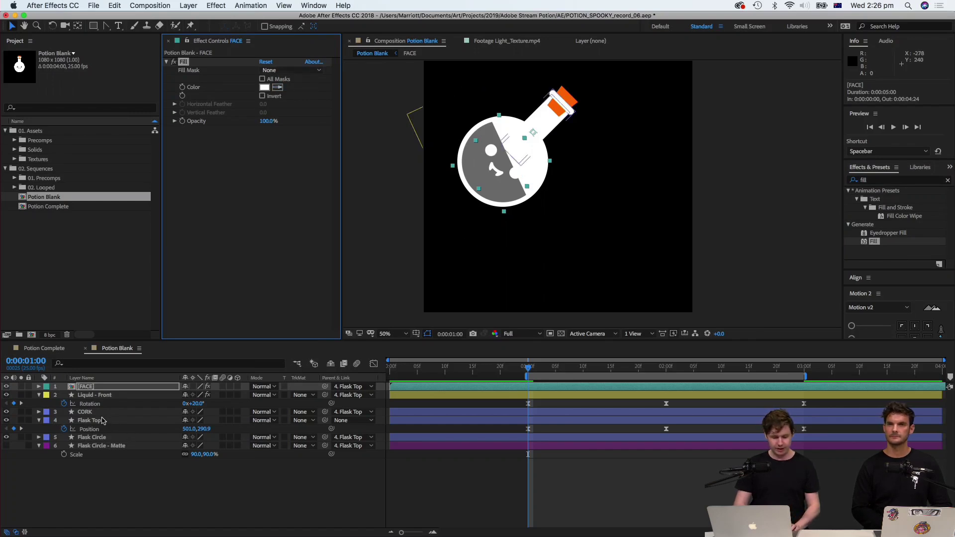
Set the shape fill of the Liquid - Front layer to black (000000) and preview the loop.
{"action": "left_click", "coordinate": [105, 397]}
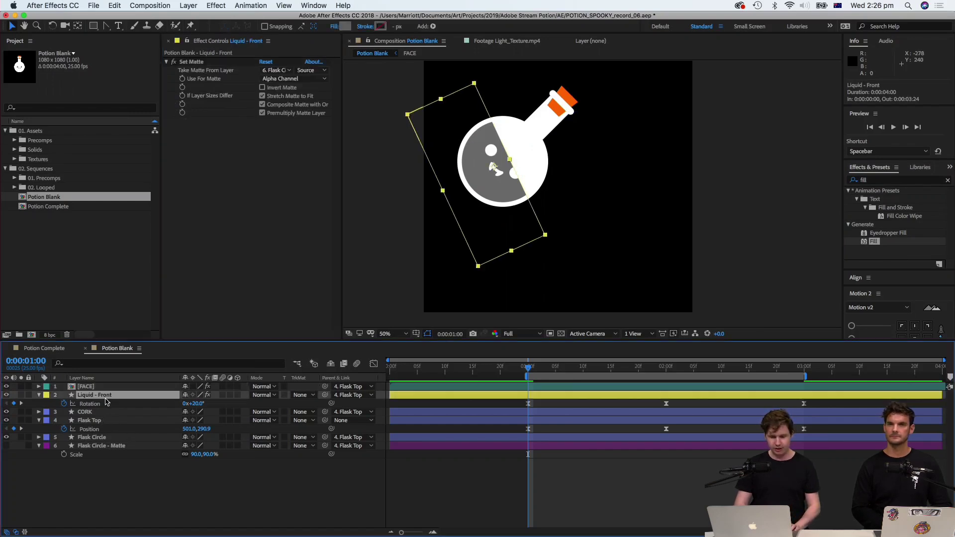
{"action": "left_click", "coordinate": [347, 27]}
{"action": "left_click_drag", "start_coordinate": [90, 164], "coordinate": [135, 193]}
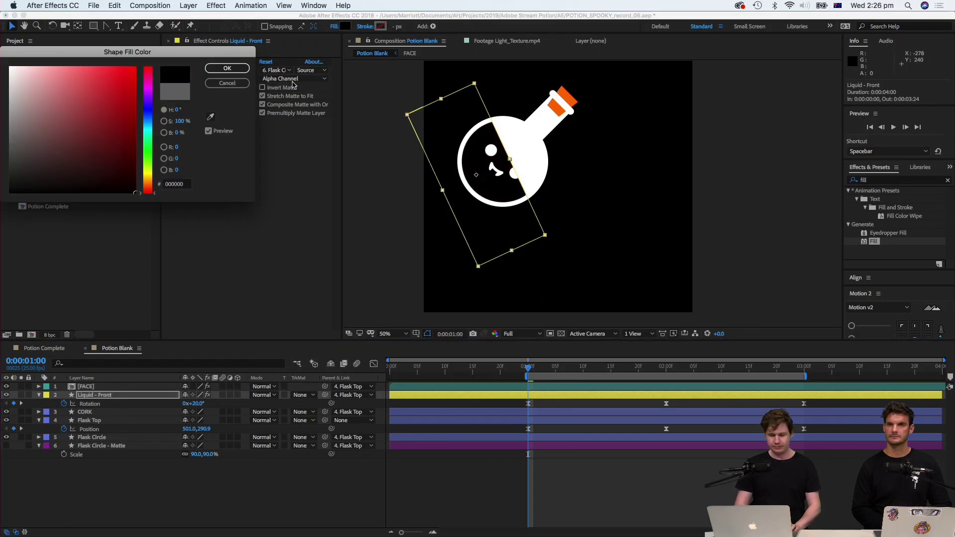
{"action": "left_click", "coordinate": [227, 69]}
{"action": "key", "text": "space"}
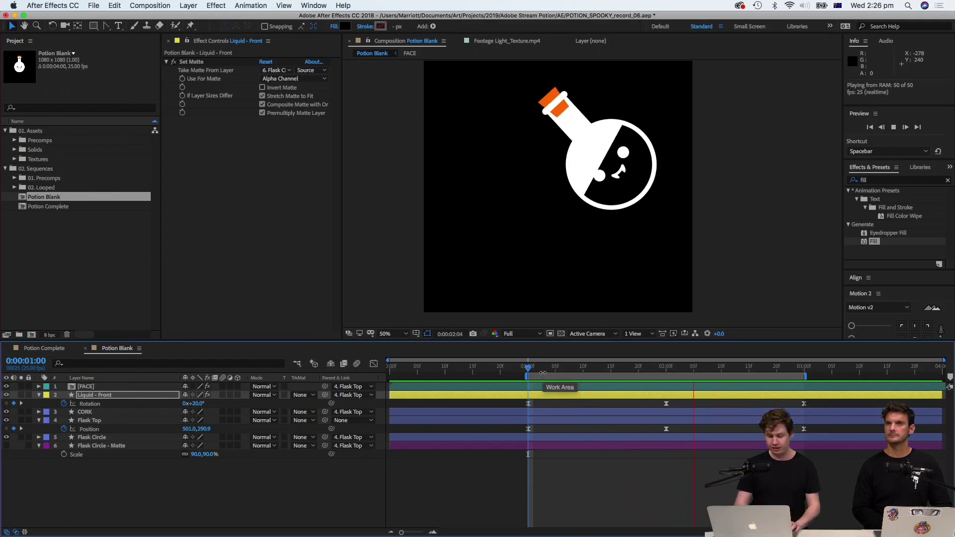
{"action": "key", "text": "space"}
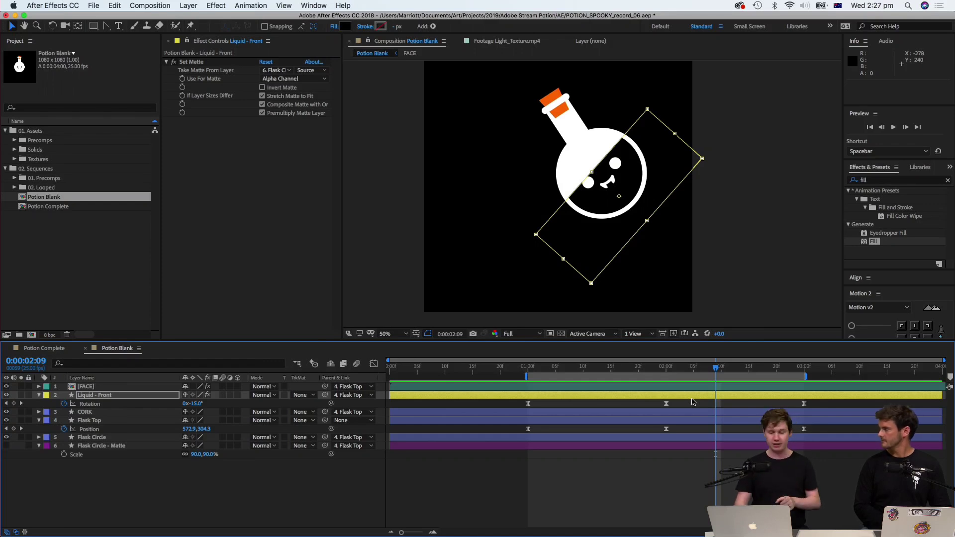
Shift the liquid's three Rotation keyframes five frames later, starting at 0:00:01:05, and preview the delayed slosh.
{"action": "left_click", "coordinate": [540, 398]}
{"action": "left_click_drag", "start_coordinate": [818, 408], "coordinate": [558, 404]}
{"action": "left_click", "coordinate": [578, 369]}
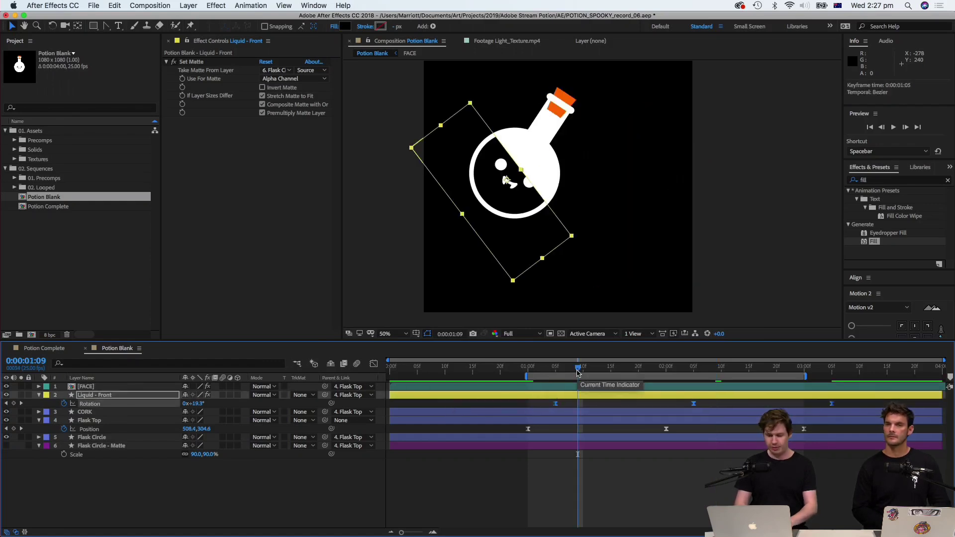
{"action": "key", "text": "space"}
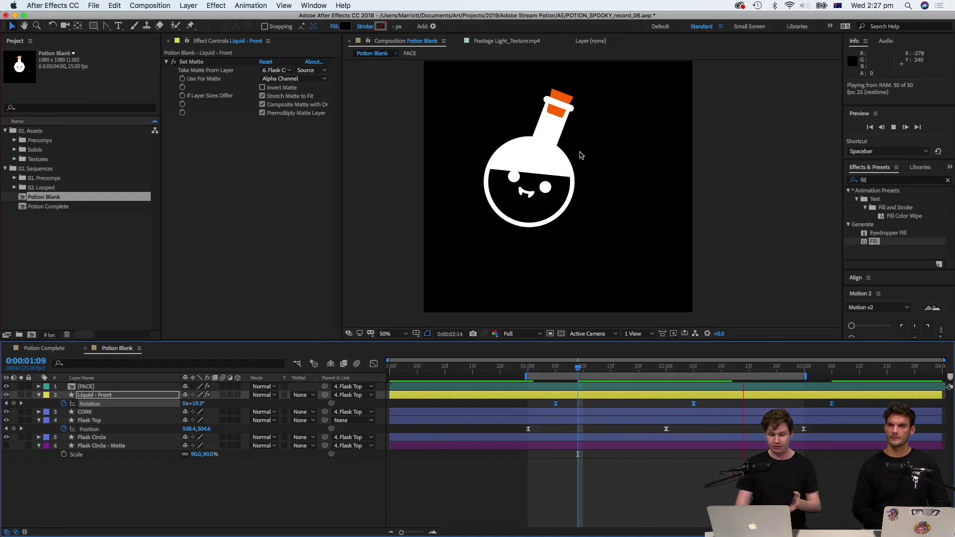
{"action": "key", "text": "space"}
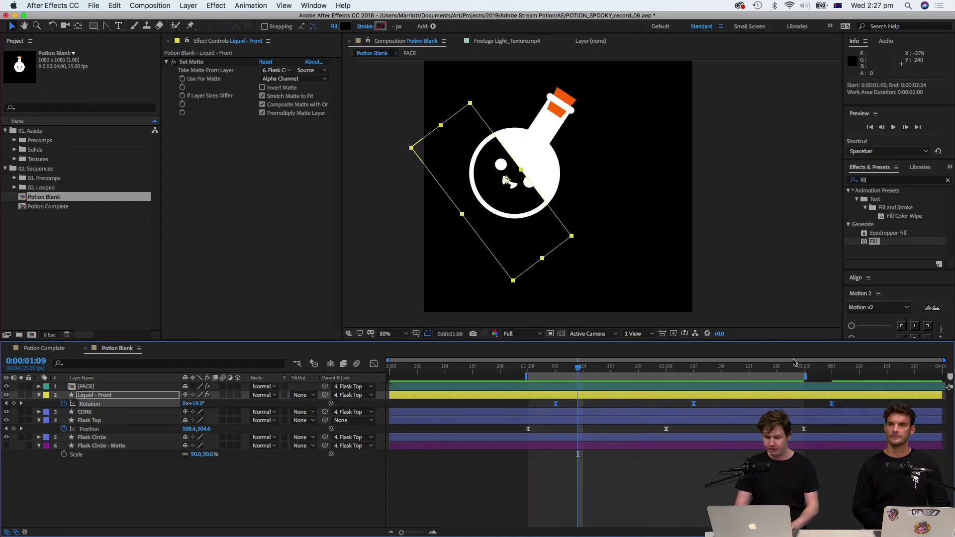
Copy the liquid's last two Rotation keyframes and place them earlier so the second one lands on the keyframe at 0:00:01:05, continuing the loop.
{"action": "mouse_move", "coordinate": [793, 368]}
{"action": "left_mouse_down"}
{"action": "mouse_move", "coordinate": [697, 369]}
{"action": "mouse_move", "coordinate": [802, 369]}
{"action": "left_mouse_up"}
{"action": "left_click_drag", "start_coordinate": [536, 373], "coordinate": [532, 369]}
{"action": "mouse_move", "coordinate": [538, 371]}
{"action": "left_mouse_down"}
{"action": "mouse_move", "coordinate": [555, 367]}
{"action": "mouse_move", "coordinate": [534, 369]}
{"action": "left_mouse_up"}
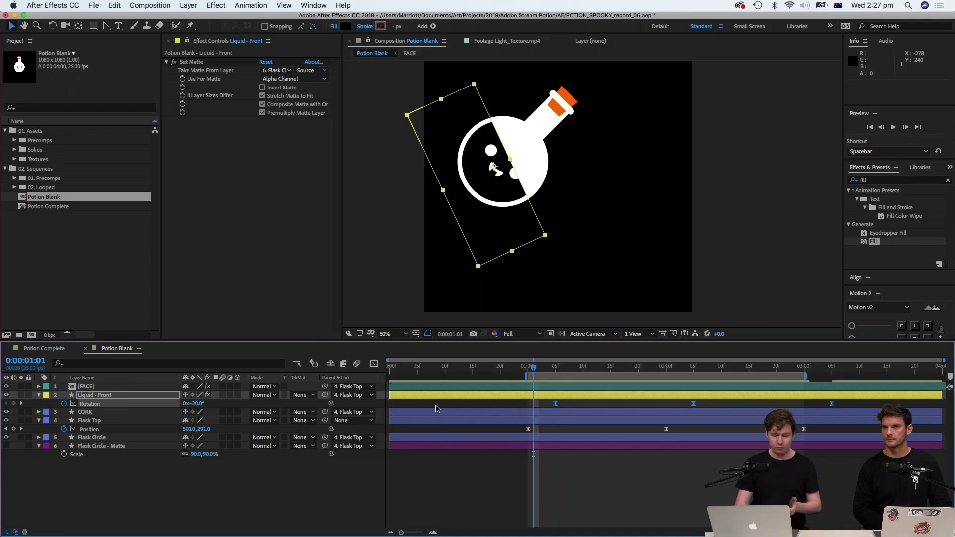
{"action": "left_click_drag", "start_coordinate": [536, 369], "coordinate": [550, 369]}
{"action": "left_click_drag", "start_coordinate": [856, 401], "coordinate": [687, 408]}
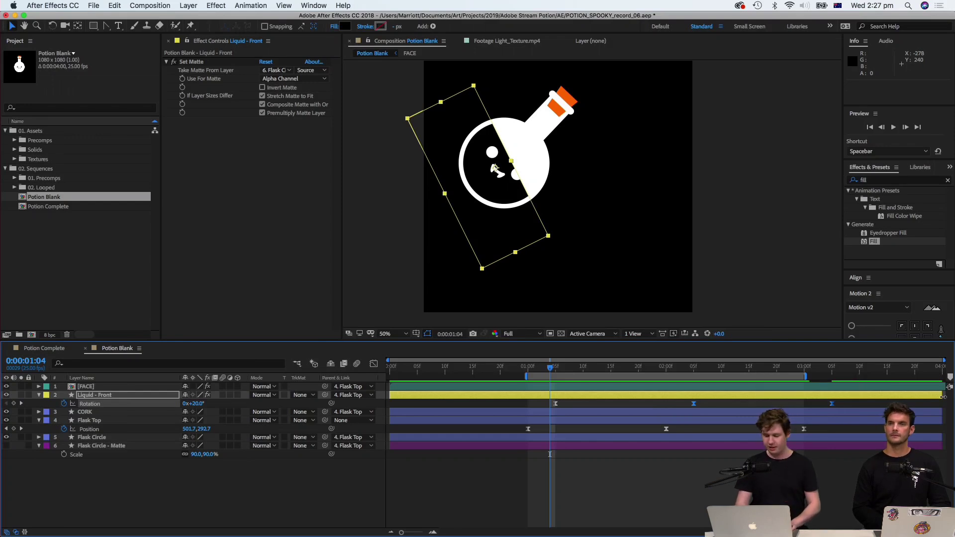
{"action": "key", "text": "super+c"}
{"action": "left_click", "coordinate": [401, 374]}
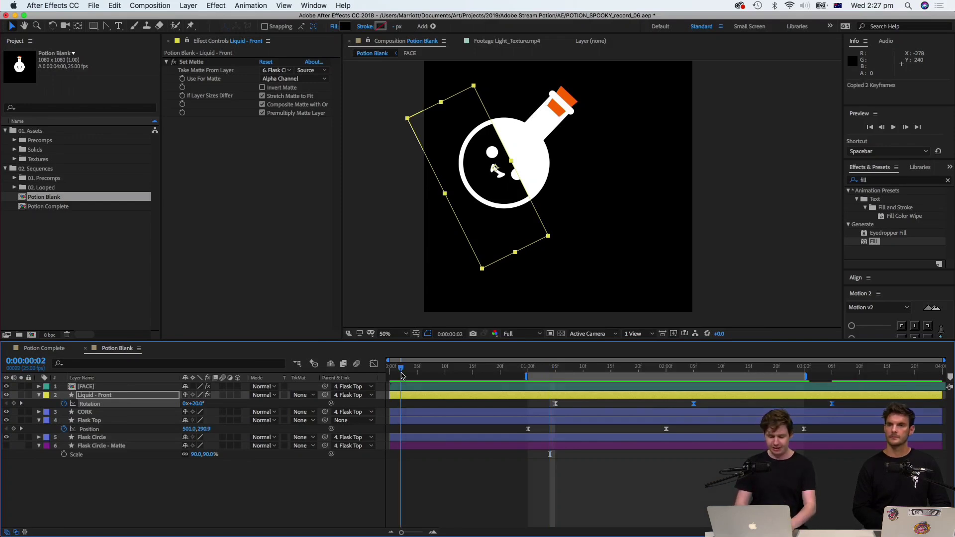
{"action": "key", "text": "super+v"}
{"action": "left_click", "coordinate": [541, 405]}
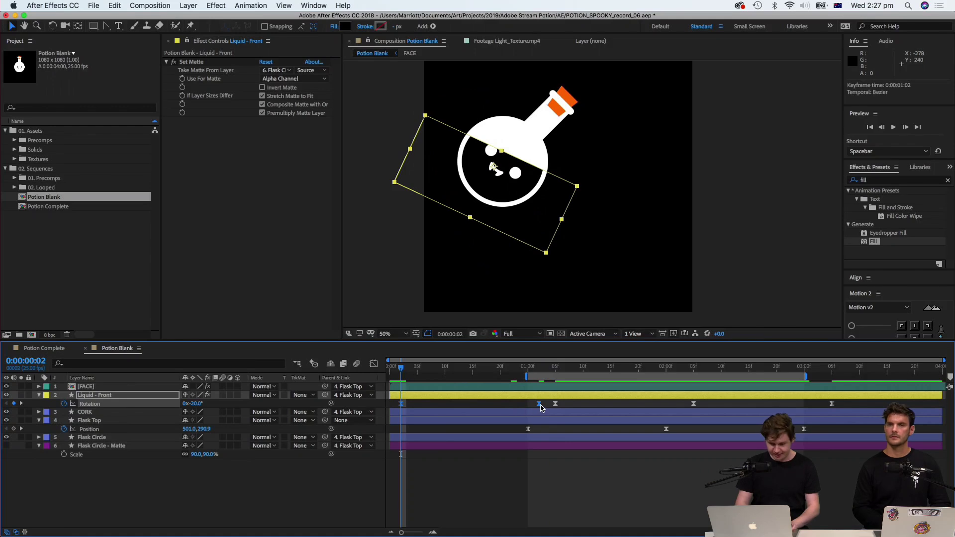
{"action": "left_click_drag", "start_coordinate": [556, 408], "coordinate": [562, 405]}
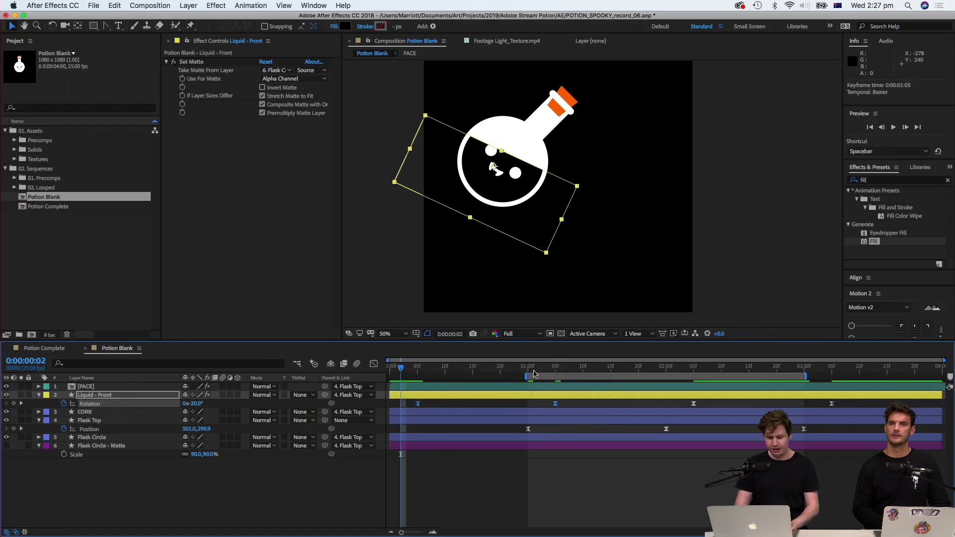
Preview the work area from 0:00:01:01 to check that the offset liquid rotation loops smoothly.
{"action": "left_click", "coordinate": [551, 371]}
{"action": "left_click_drag", "start_coordinate": [551, 372], "coordinate": [535, 369]}
{"action": "key", "text": "space"}
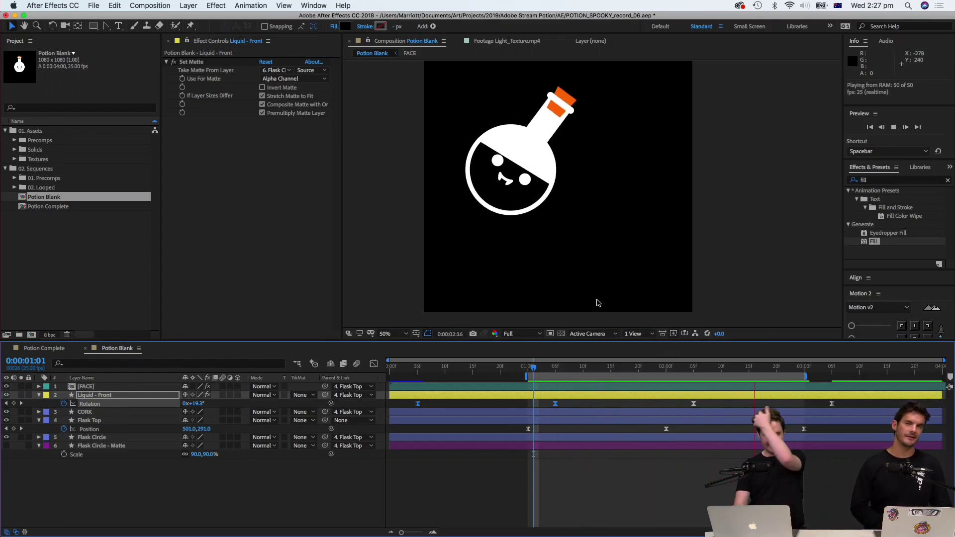
{"action": "key", "text": "space"}
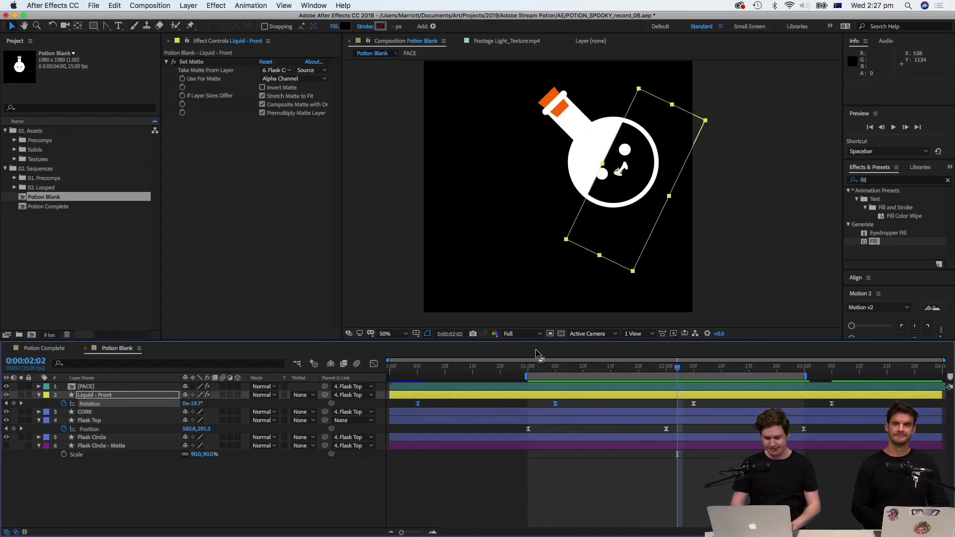
Find the Wave Warp effect by searching for "wave" and apply it to the Liquid - Front layer.
{"action": "mouse_move", "coordinate": [539, 375]}
{"action": "left_click_drag", "start_coordinate": [541, 373], "coordinate": [604, 464]}
{"action": "left_click", "coordinate": [605, 464]}
{"action": "left_click", "coordinate": [612, 397]}
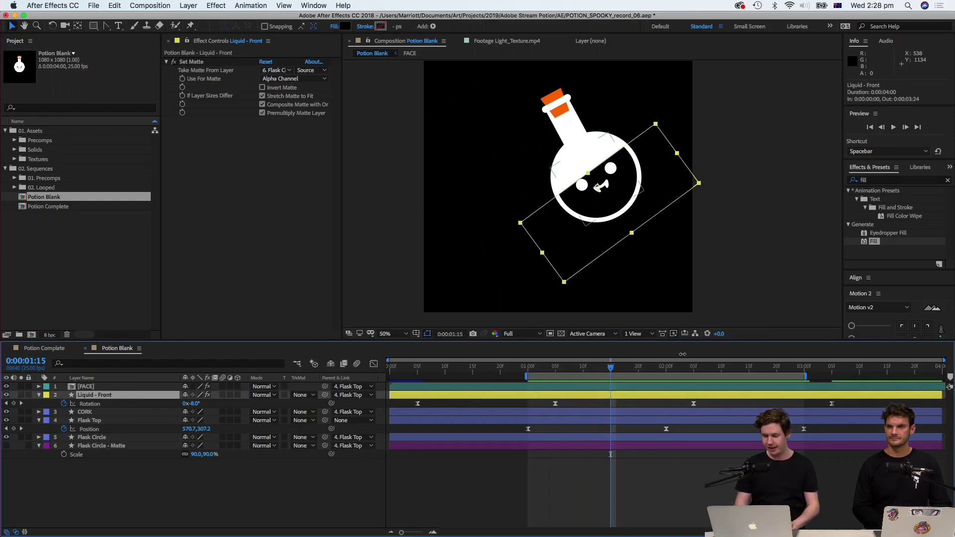
{"action": "left_click", "coordinate": [878, 181]}
{"action": "type", "text": "wave"}
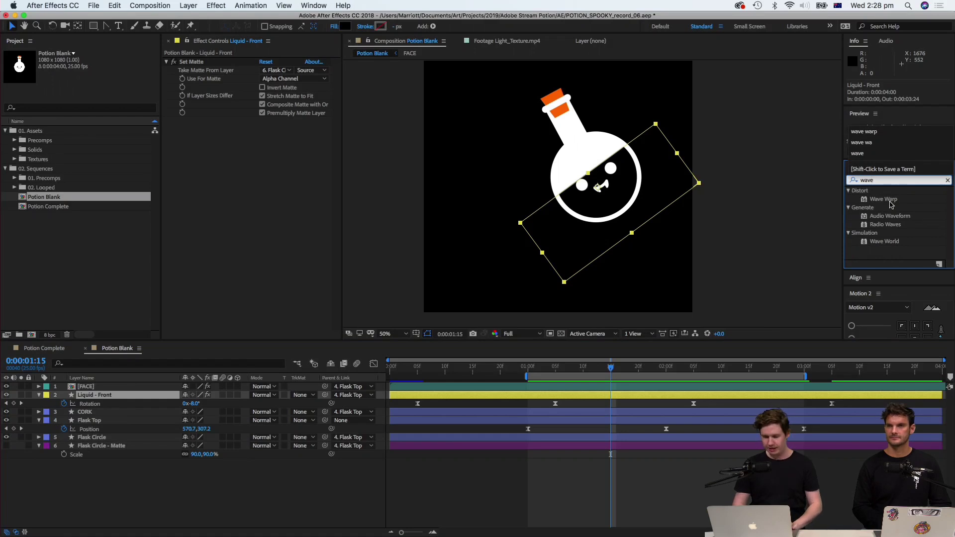
{"action": "double_click", "coordinate": [884, 199]}
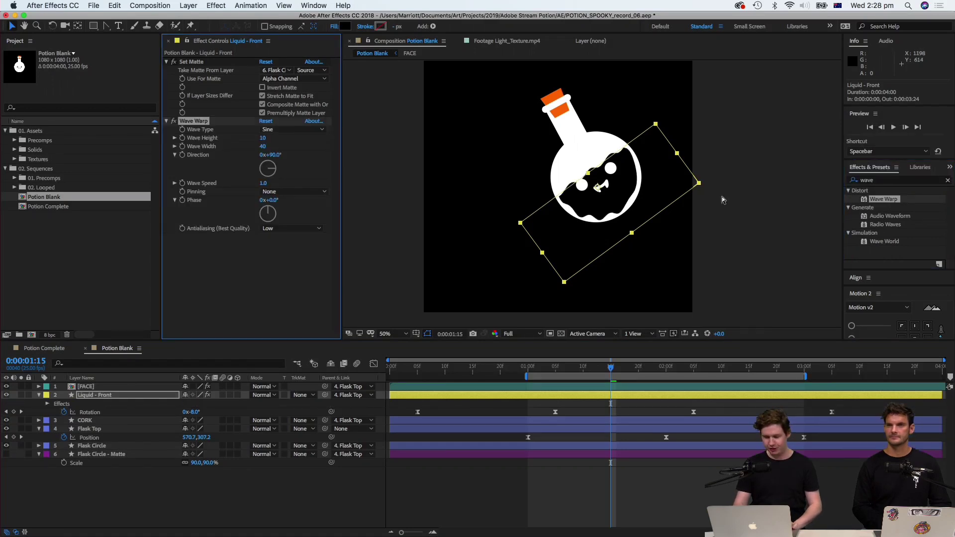
Preview the loop at 100% magnification and examine how Wave Warp distorts the liquid's edges around 0:00:01:19.
{"action": "key", "text": "period"}
{"action": "key", "text": "space"}
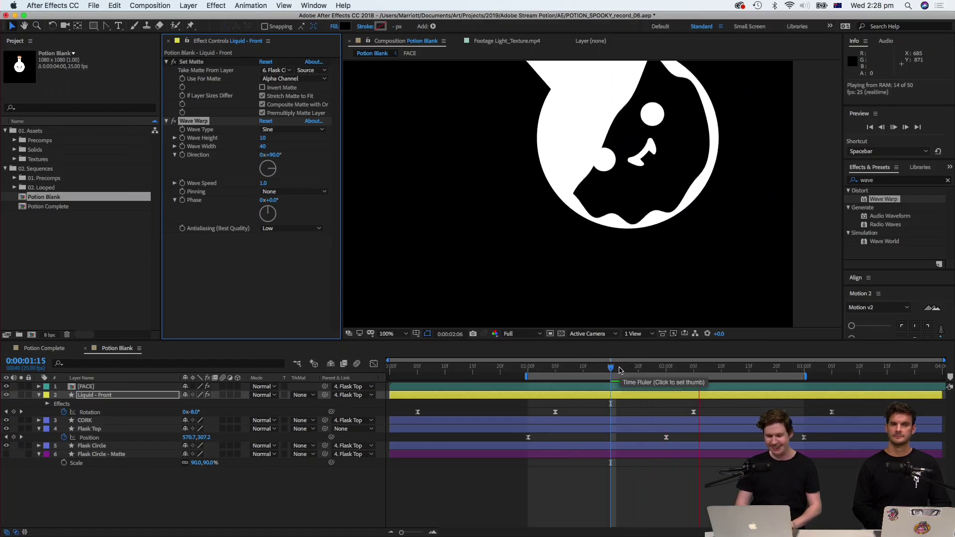
{"action": "left_click_drag", "start_coordinate": [621, 370], "coordinate": [649, 372]}
{"action": "key", "text": "space"}
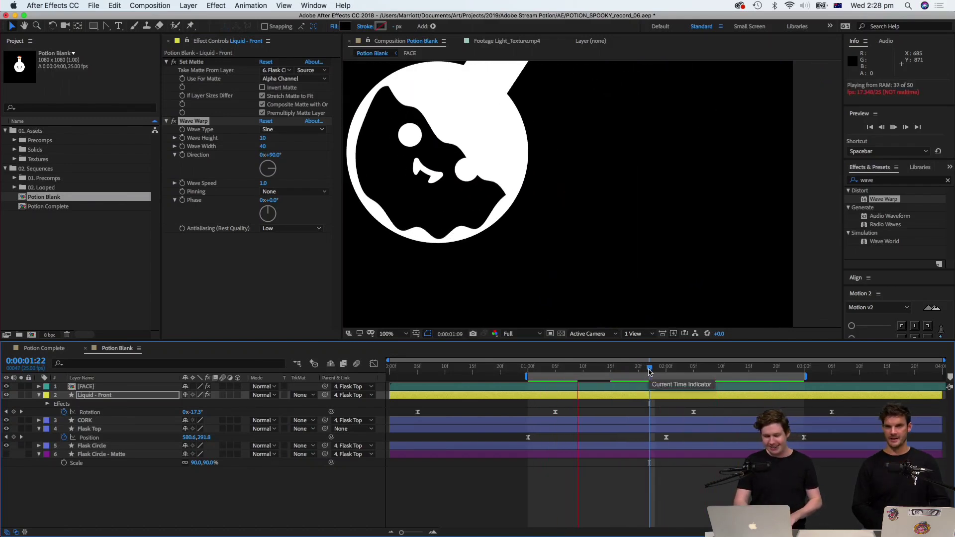
{"action": "left_click_drag", "start_coordinate": [649, 372], "coordinate": [634, 372]}
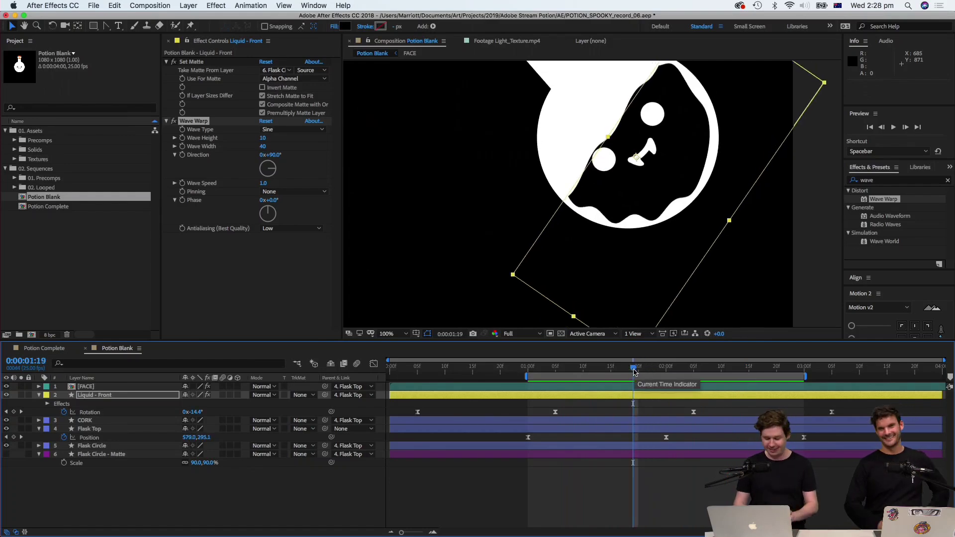
{"action": "key", "text": "comma"}
{"action": "key", "text": "period"}
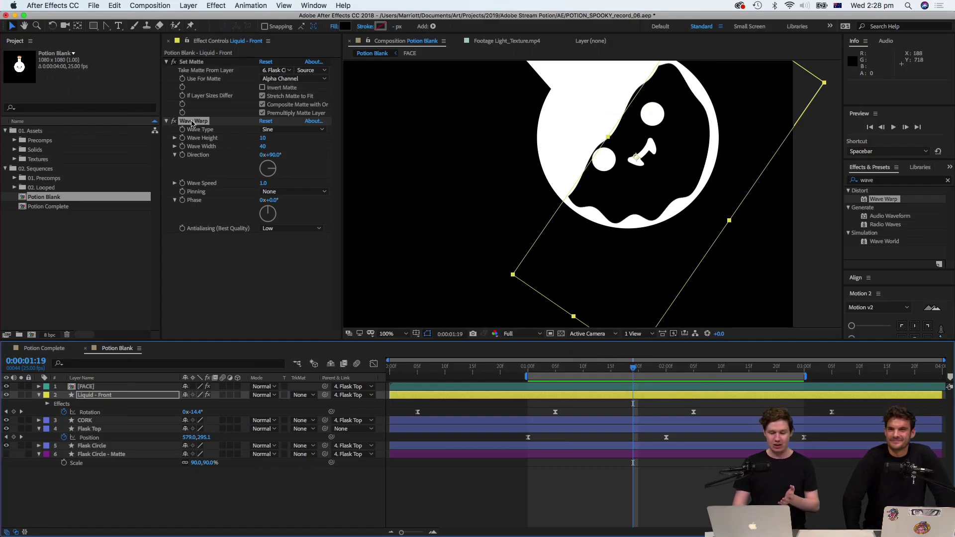
Reorder the liquid's effects so Wave Warp comes before Set Matte, and preview the result.
{"action": "left_click_drag", "start_coordinate": [191, 121], "coordinate": [209, 66]}
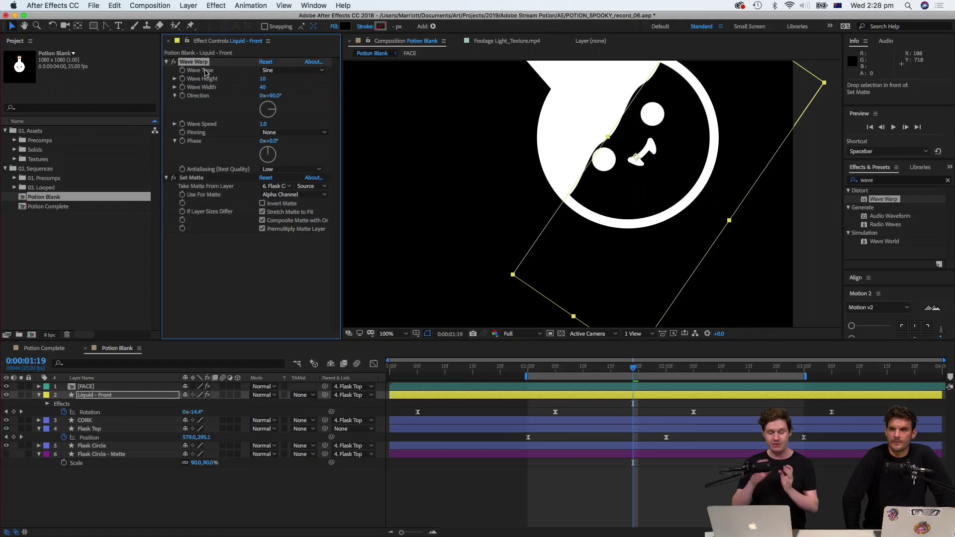
{"action": "left_click", "coordinate": [196, 178]}
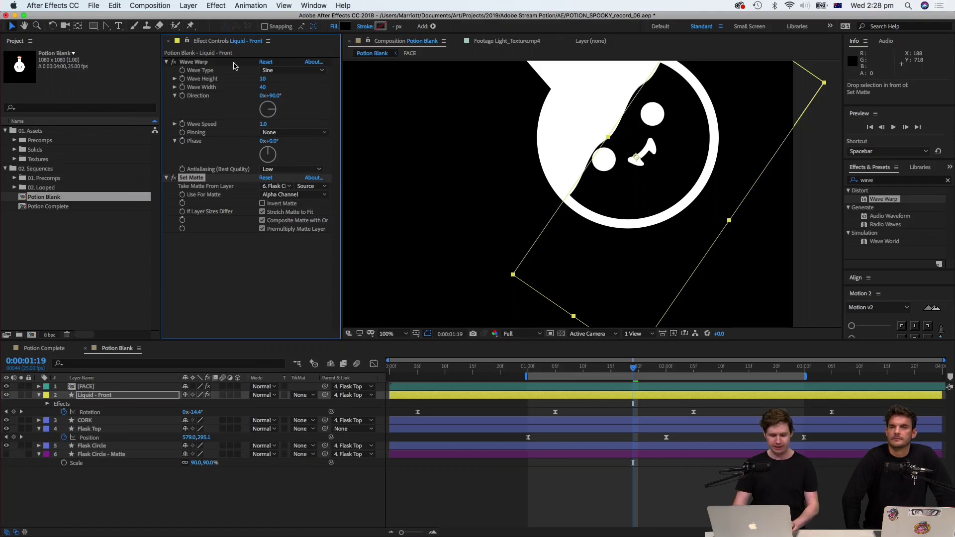
{"action": "left_click", "coordinate": [207, 64]}
{"action": "mouse_move", "coordinate": [545, 374]}
{"action": "left_mouse_down"}
{"action": "mouse_move", "coordinate": [567, 373]}
{"action": "mouse_move", "coordinate": [546, 373]}
{"action": "left_mouse_up"}
{"action": "left_click", "coordinate": [574, 368]}
{"action": "key", "text": "space"}
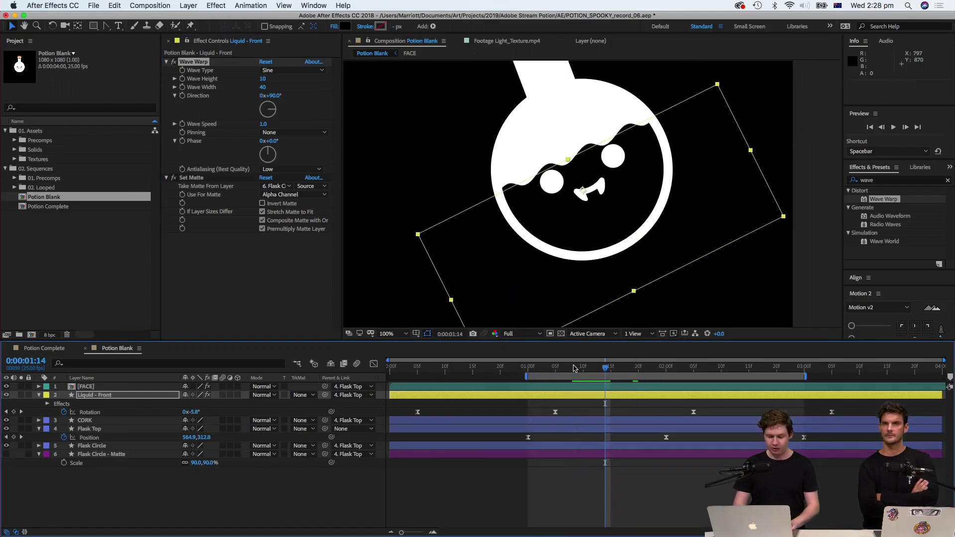
Set the liquid's Wave Warp to a Wave Height of 50 and a Wave Width of 250.
{"action": "left_click", "coordinate": [599, 372]}
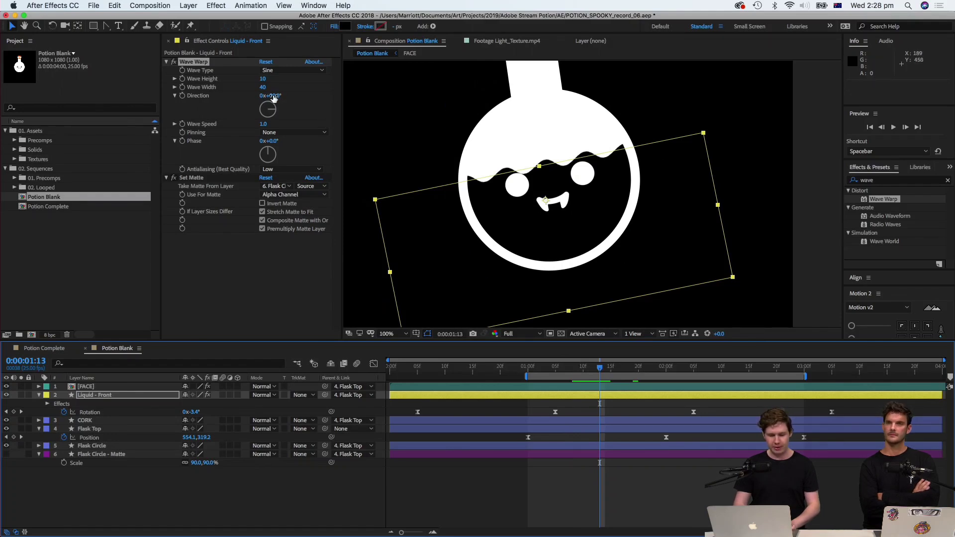
{"action": "left_click", "coordinate": [264, 80]}
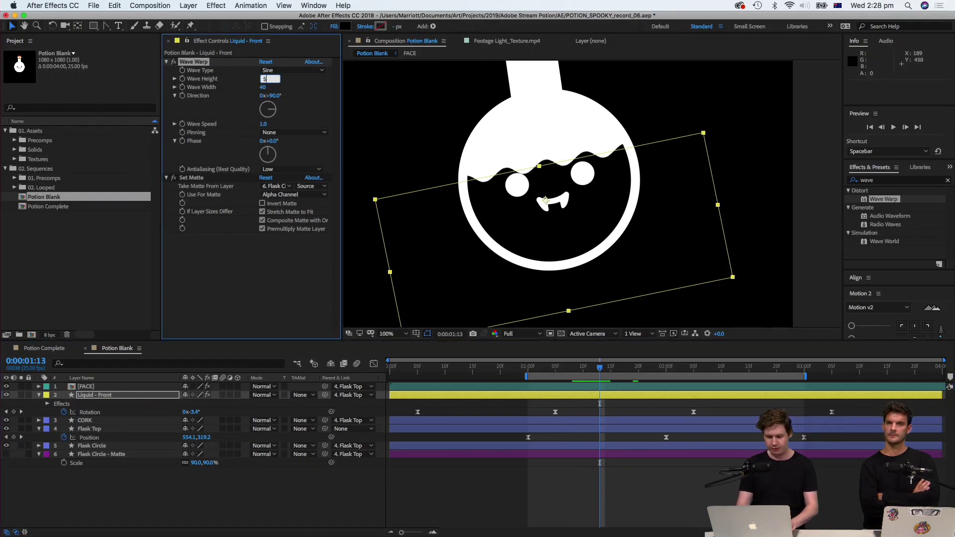
{"action": "left_click_drag", "start_coordinate": [264, 87], "coordinate": [323, 86]}
{"action": "left_click", "coordinate": [264, 87]}
{"action": "type", "text": "250"}
{"action": "key", "text": "Return"}
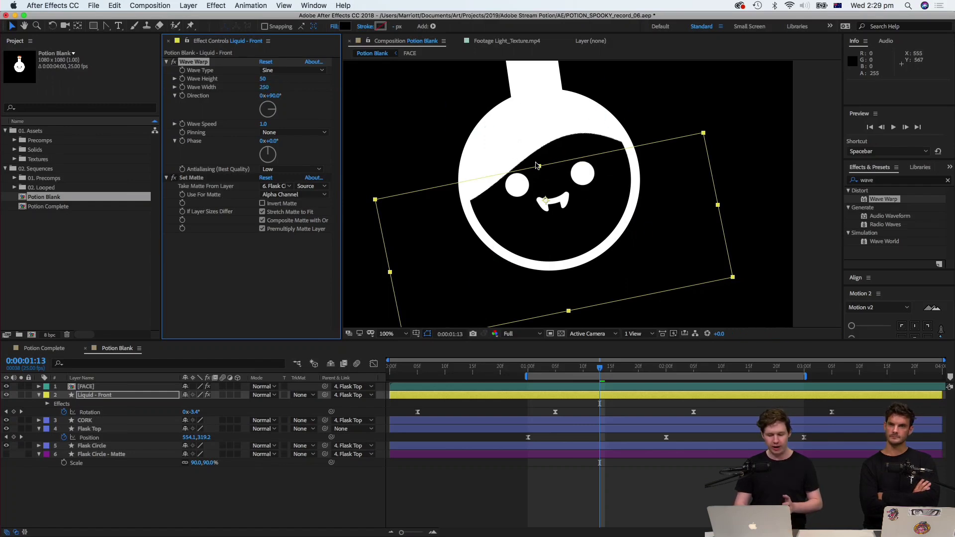
Preview the loop from 0:00:01:03 to check the larger waves, with the whole flask shown at 50% magnification.
{"action": "left_click", "coordinate": [577, 377]}
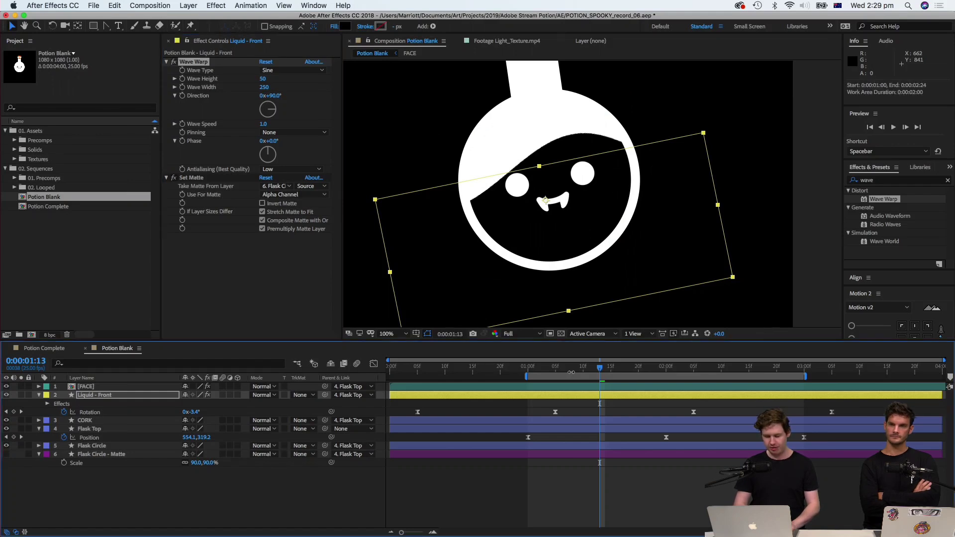
{"action": "left_click", "coordinate": [544, 371]}
{"action": "key", "text": "space"}
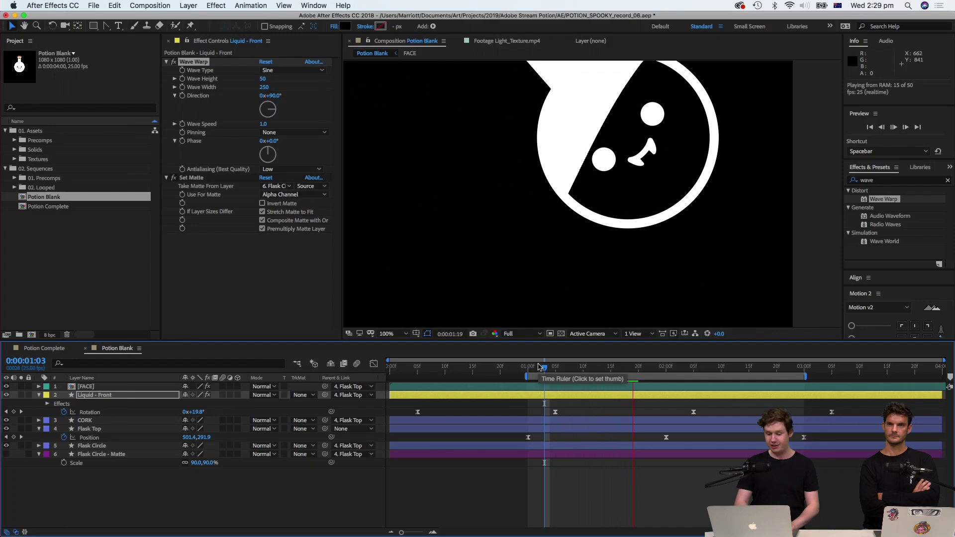
{"action": "key", "text": "space"}
{"action": "scroll", "coordinate": [640, 199], "scroll_direction": "down", "scroll_amount": 2}
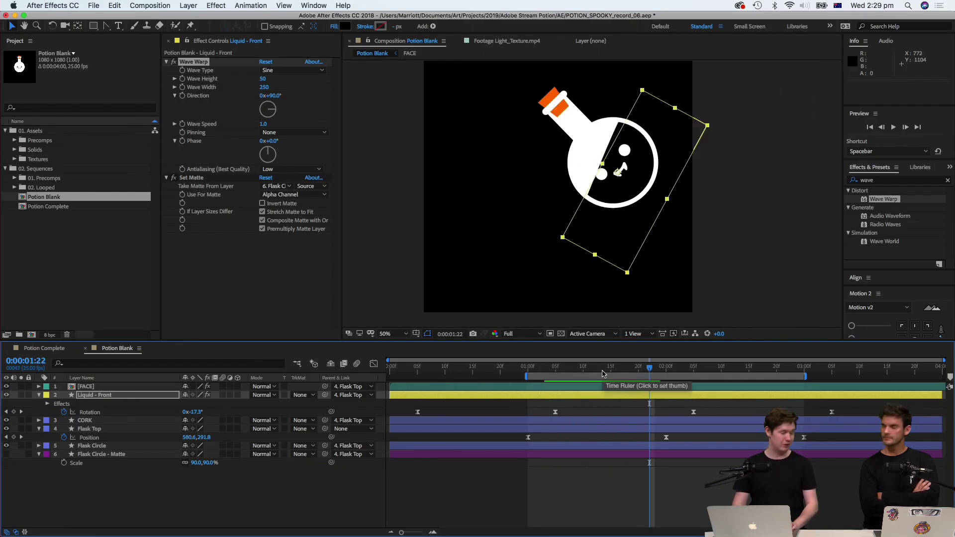
Go to 0:00:01:09 and open the resolution options of the composition view.
{"action": "left_click", "coordinate": [578, 371]}
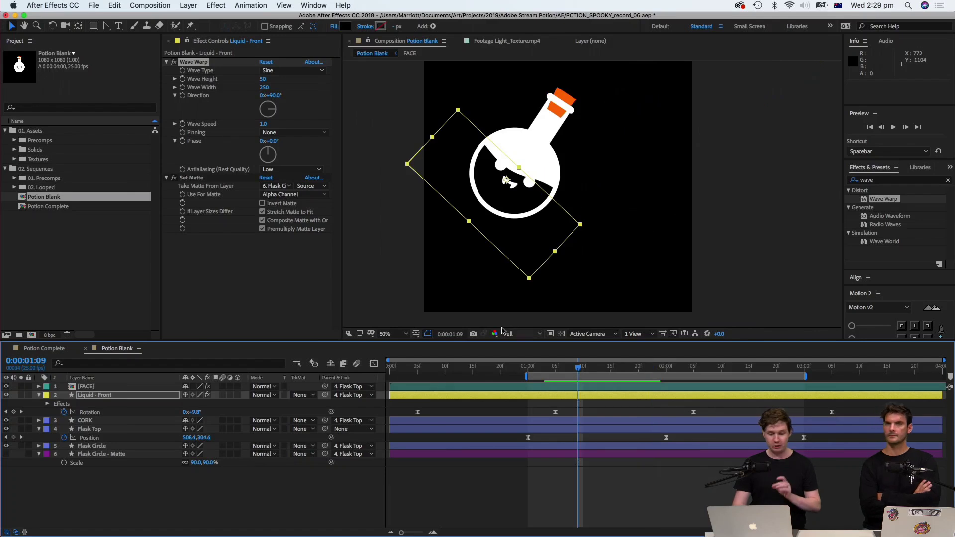
{"action": "left_click", "coordinate": [527, 340]}
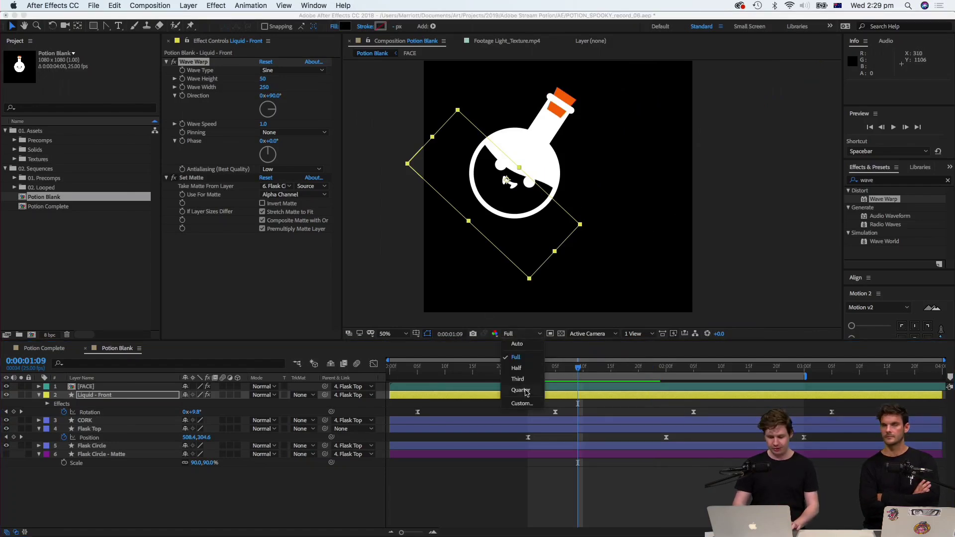
Set the composition preview resolution to Half and play back the sloshing liquid animation.
{"action": "left_click", "coordinate": [518, 368]}
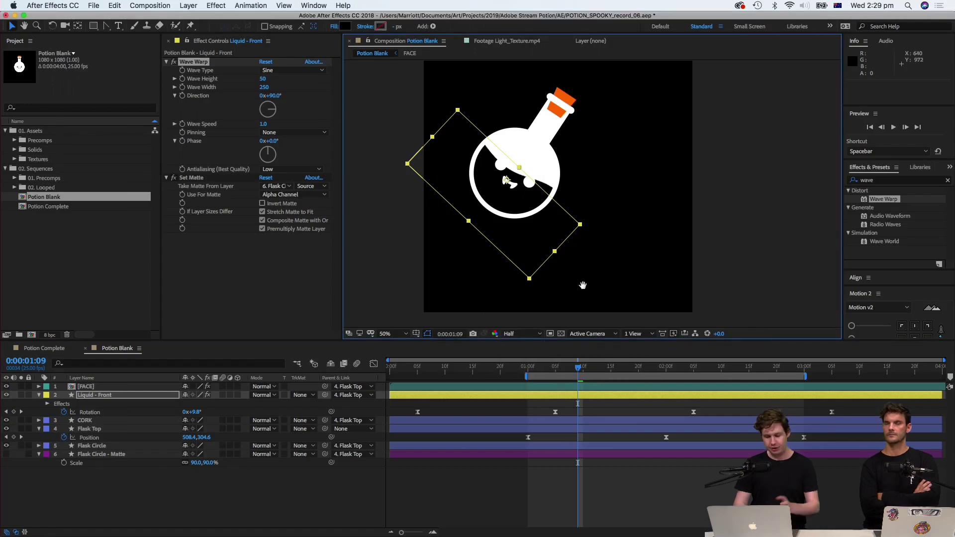
{"action": "key", "text": "space"}
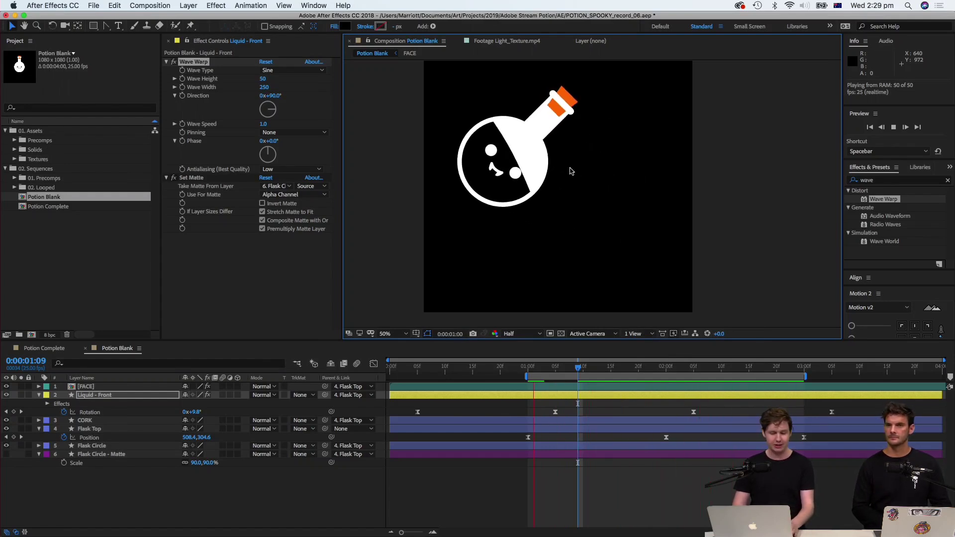
{"action": "key", "text": "space"}
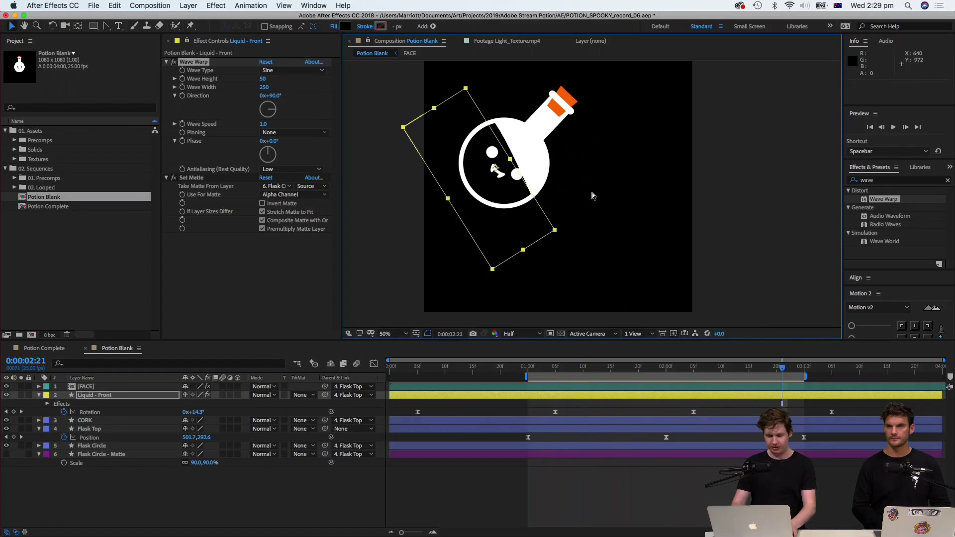
{"action": "scroll", "coordinate": [592, 195], "scroll_direction": "up", "scroll_amount": 2}
{"action": "scroll", "coordinate": [634, 268], "scroll_direction": "down", "scroll_amount": 2}
{"action": "left_click", "coordinate": [540, 368]}
{"action": "key", "text": "space"}
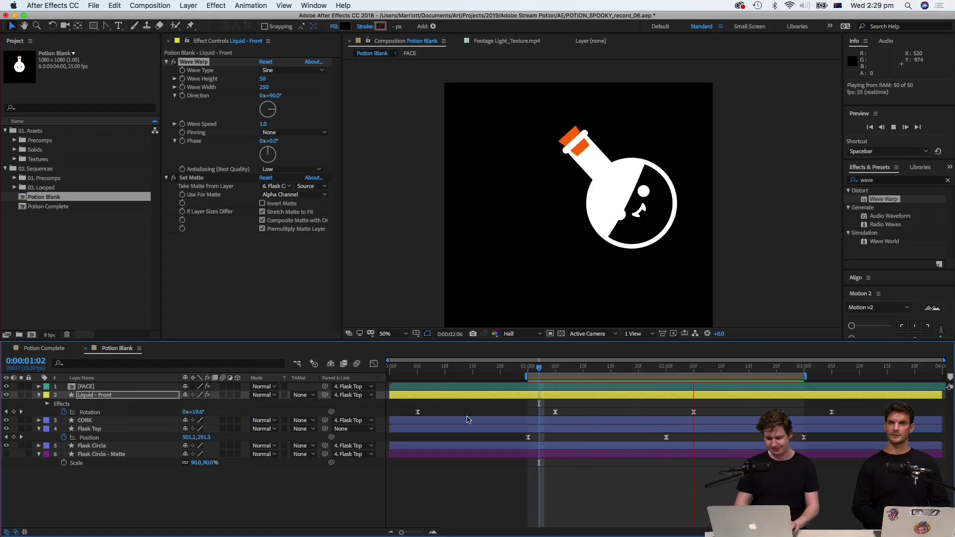
Duplicate the Liquid - Front layer with the current time at 0:00:01:16.
{"action": "left_click", "coordinate": [616, 373]}
{"action": "left_click", "coordinate": [609, 387]}
{"action": "left_click", "coordinate": [598, 395]}
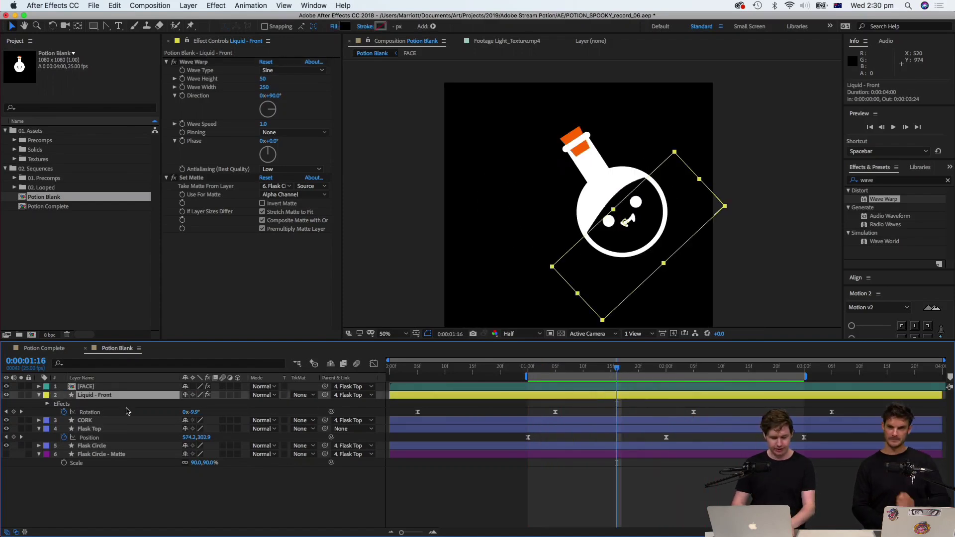
{"action": "key", "text": "super+d"}
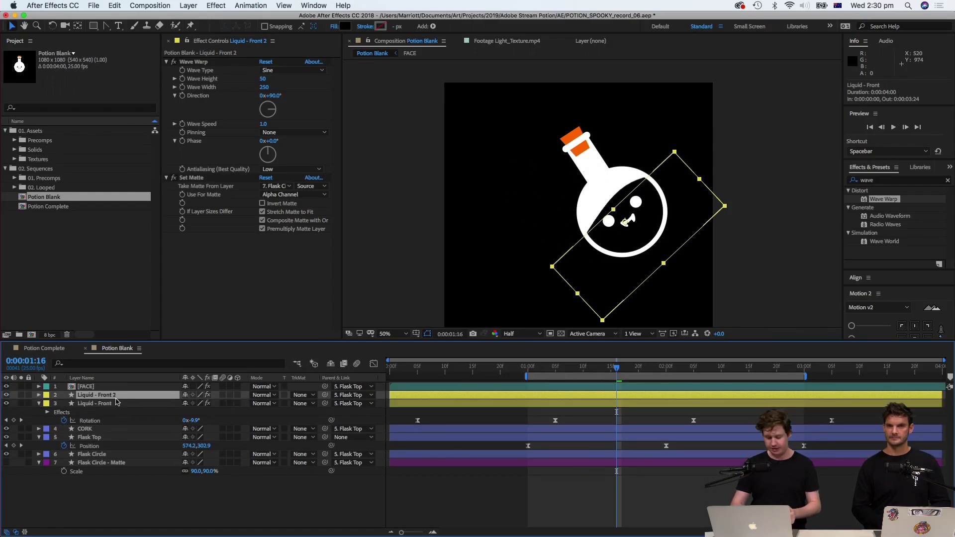
Rename the duplicated liquid layer as Liquid - Back and move it directly below Liquid - Front.
{"action": "key", "text": "Return"}
{"action": "key", "text": "Right"}
{"action": "key", "text": "BackSpace"}
{"action": "key", "text": "BackSpace"}
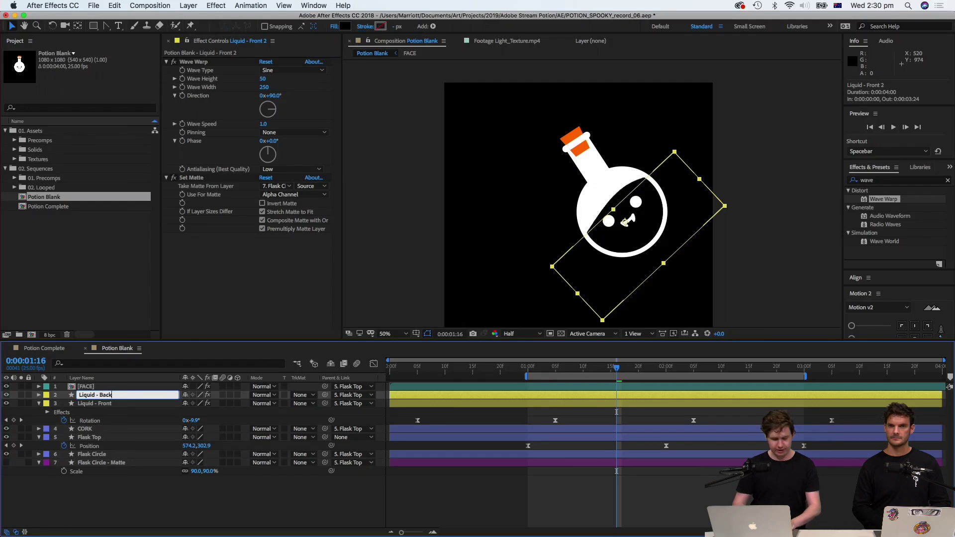
{"action": "type", "text": "Back"}
{"action": "key", "text": "Return"}
{"action": "left_click_drag", "start_coordinate": [110, 396], "coordinate": [111, 418]}
Change the fill of the Liquid - Back layer to orange by sampling the cork's color.
{"action": "left_click", "coordinate": [349, 26]}
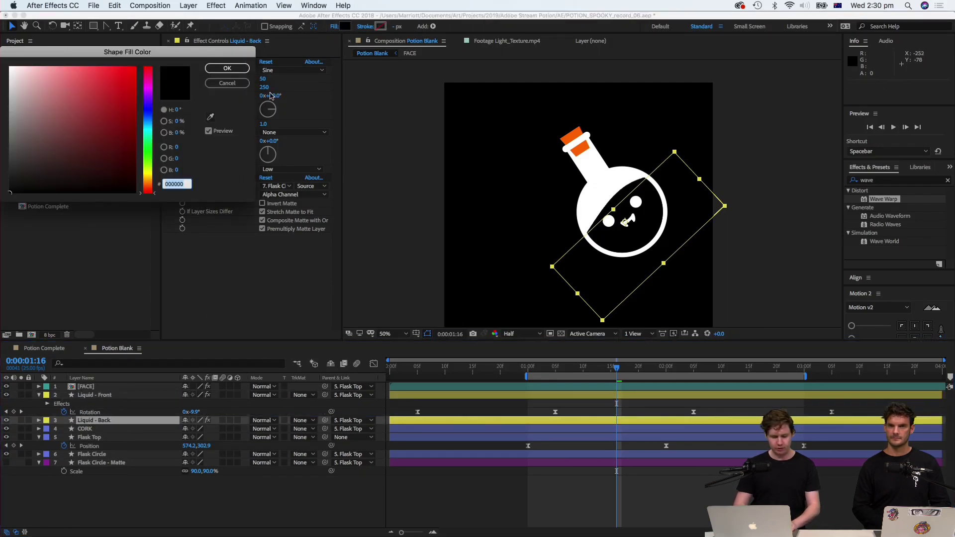
{"action": "left_click", "coordinate": [212, 117]}
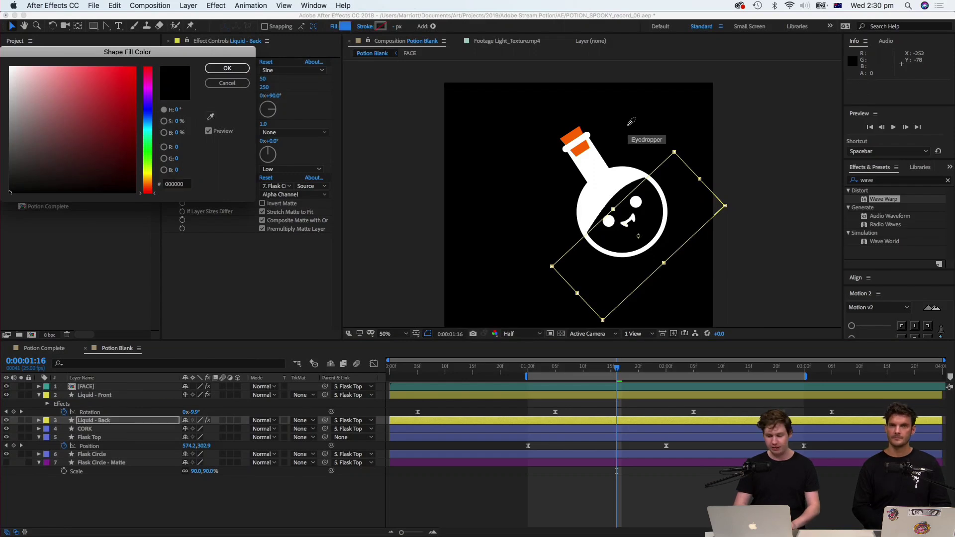
{"action": "left_click", "coordinate": [576, 131]}
{"action": "left_click", "coordinate": [227, 68]}
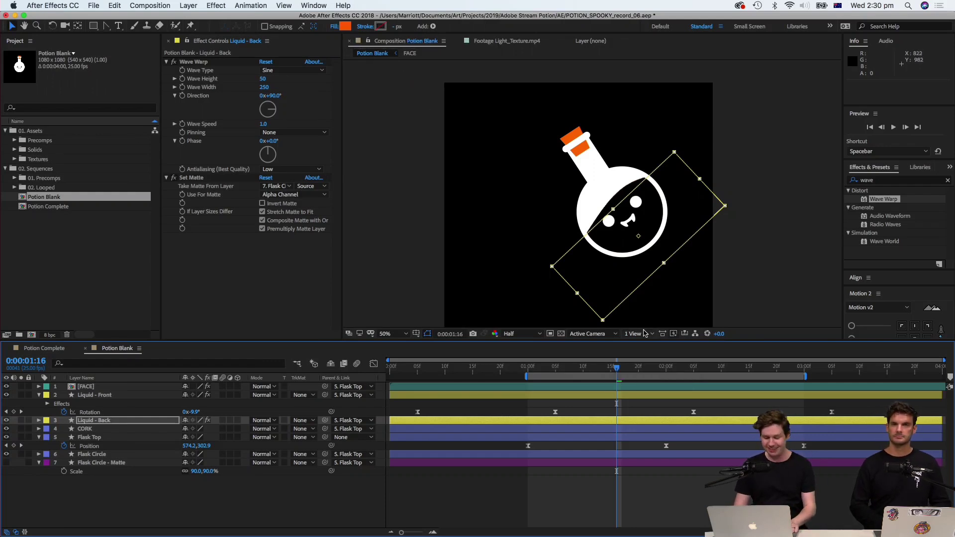
Nudge the Liquid - Back layer up 10 pixels at 0:00:01:11 and preview the animation.
{"action": "left_click_drag", "start_coordinate": [607, 372], "coordinate": [591, 371]}
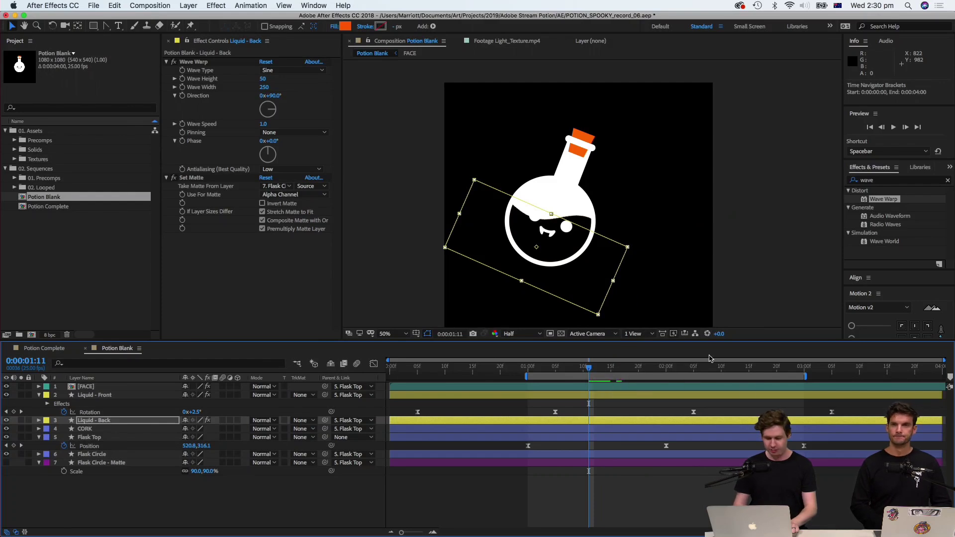
{"action": "key", "text": "shift+Up"}
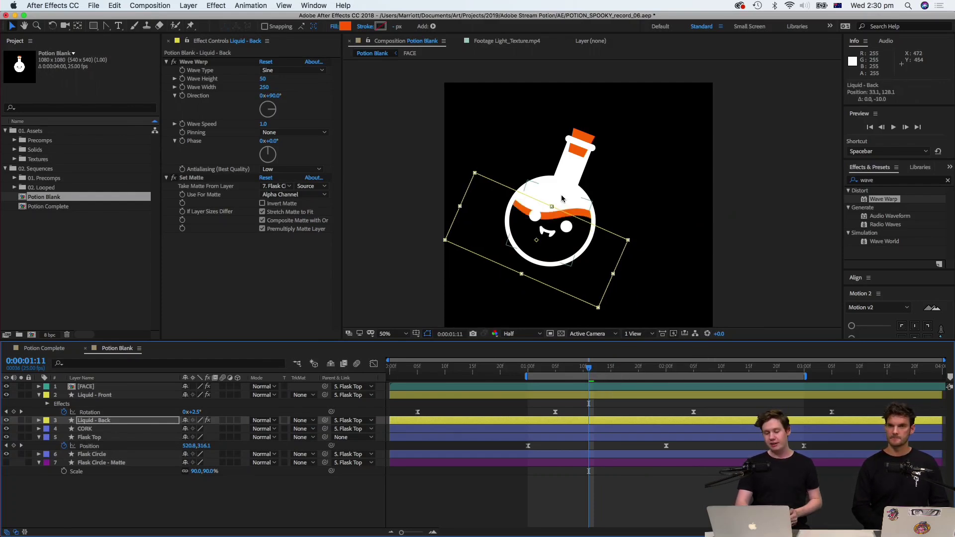
{"action": "key", "text": "space"}
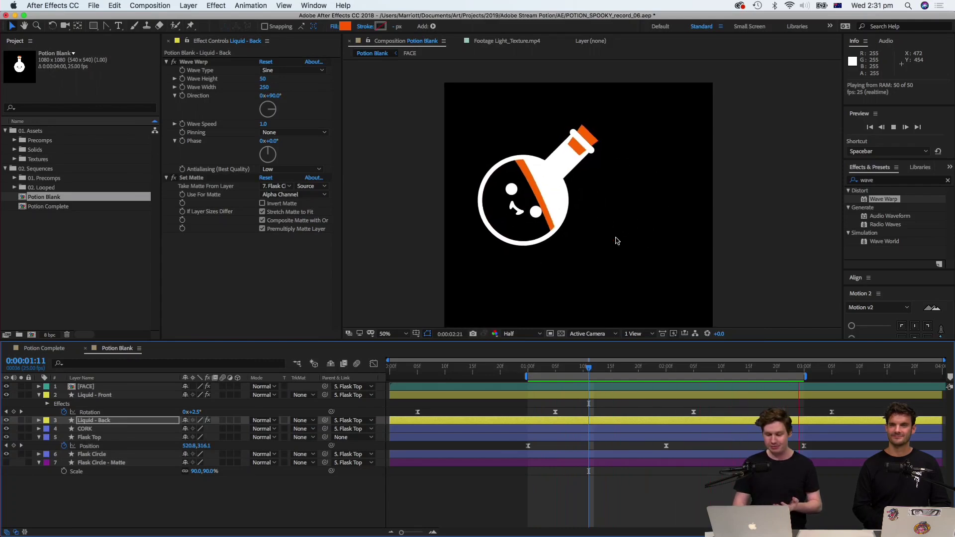
{"action": "key", "text": "space"}
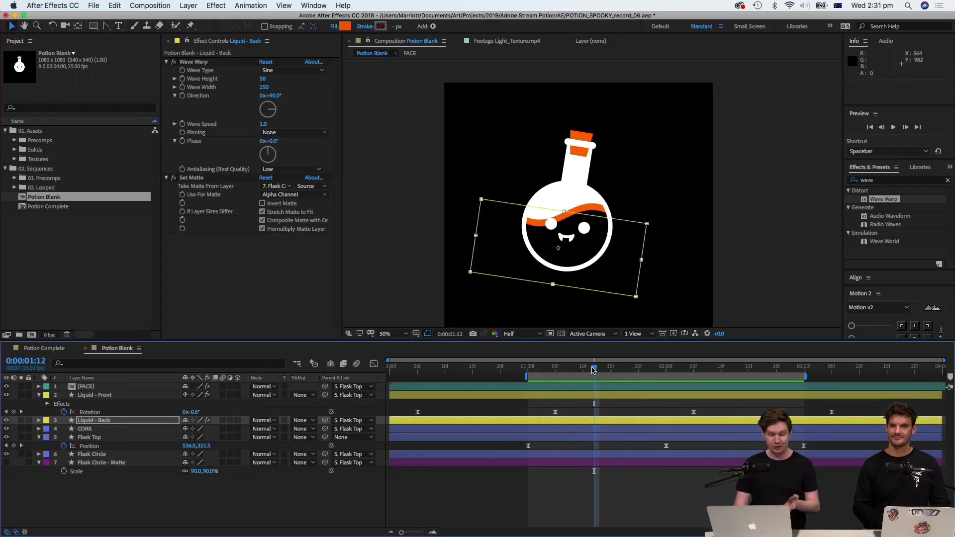
Set the Wave Warp phase of the Liquid - Back layer to 90° and preview the animation.
{"action": "left_click_drag", "start_coordinate": [594, 369], "coordinate": [586, 371]}
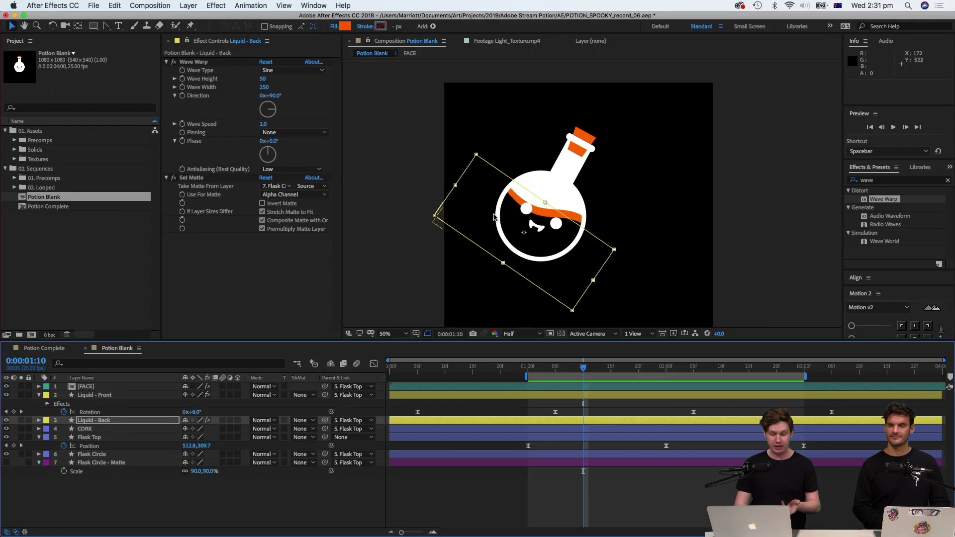
{"action": "left_click", "coordinate": [93, 396]}
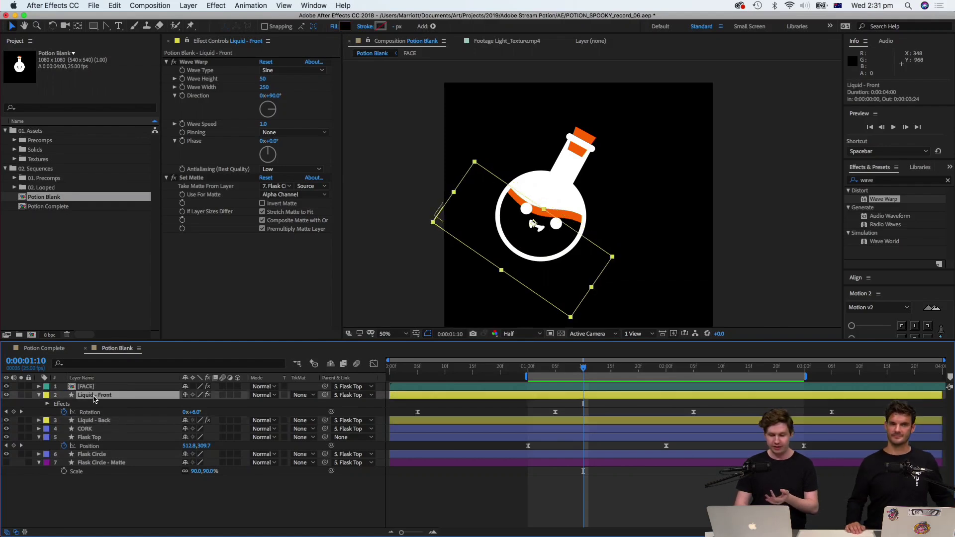
{"action": "left_click", "coordinate": [110, 421]}
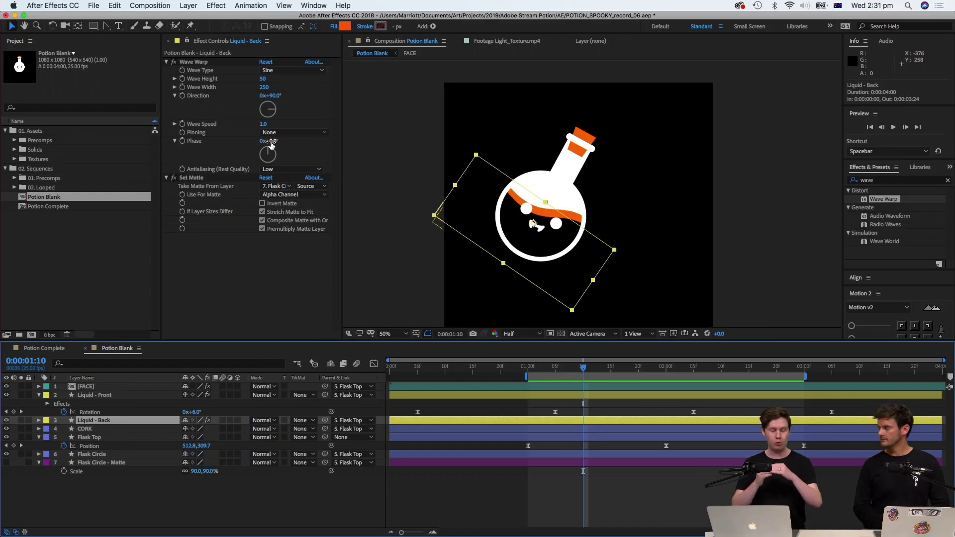
{"action": "left_click_drag", "start_coordinate": [271, 143], "coordinate": [388, 166]}
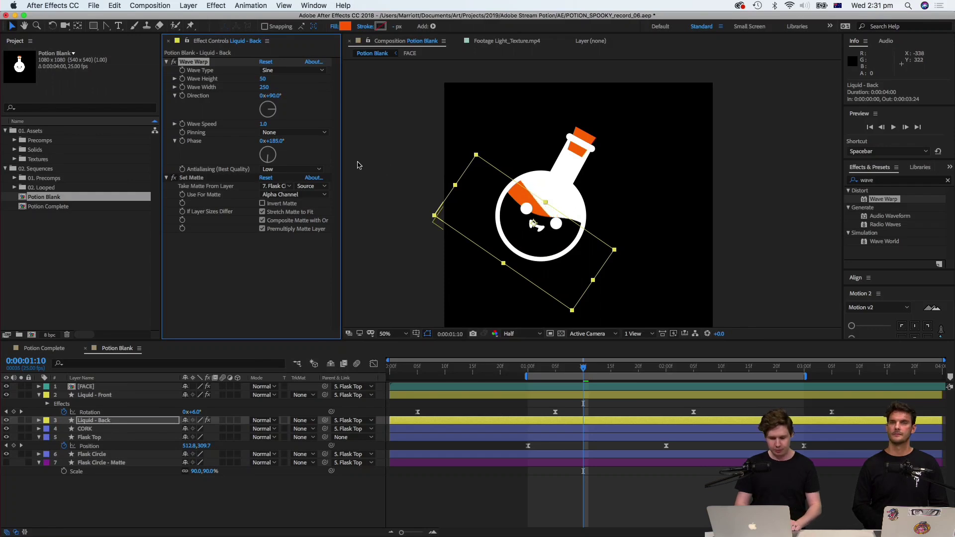
{"action": "key", "text": "Return"}
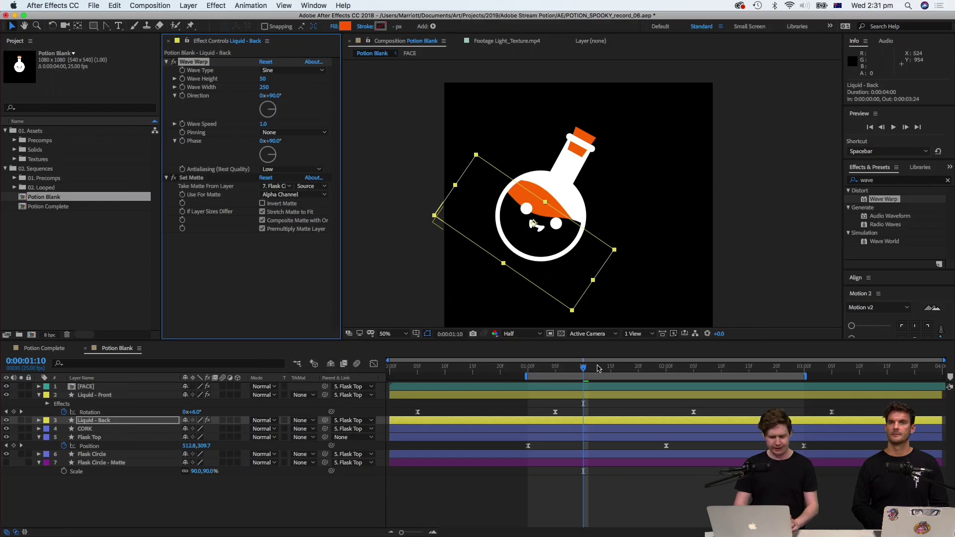
{"action": "key", "text": "space"}
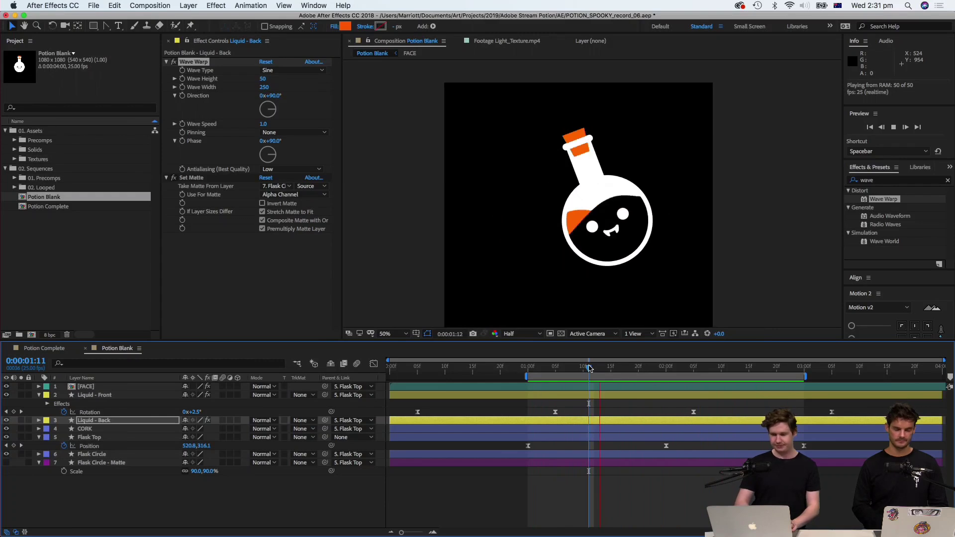
{"action": "key", "text": "space"}
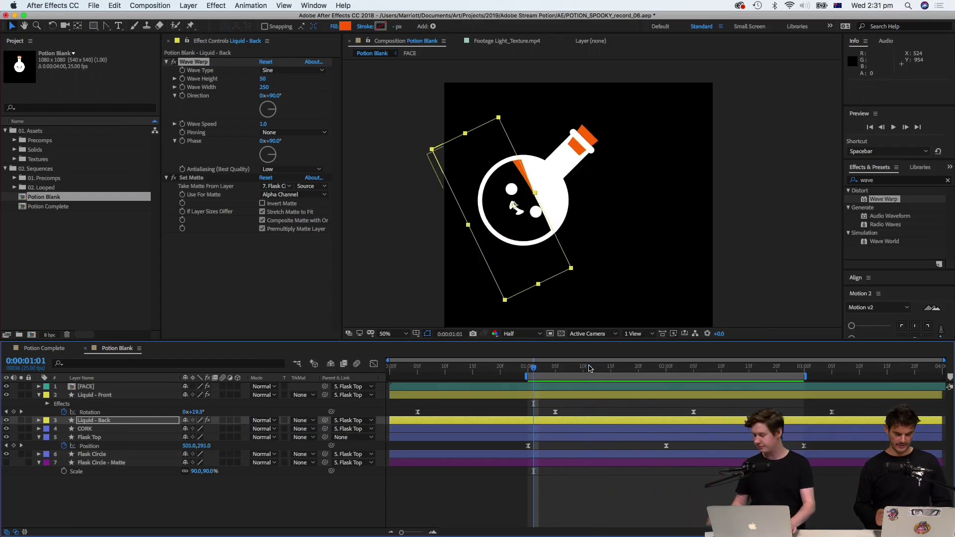
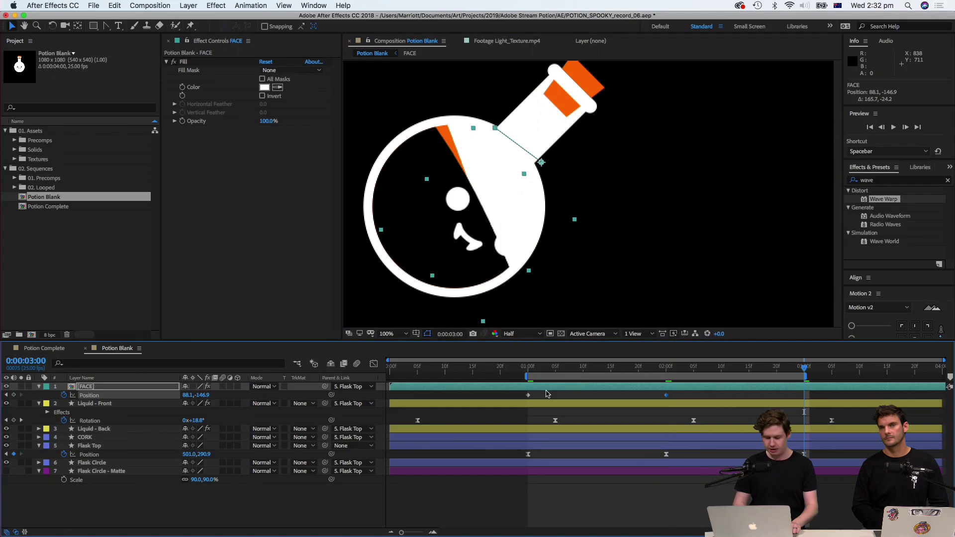
Copy the FACE layer's first position keyframe to 0:00:03:00 and ease all three position keyframes.
{"action": "key", "text": "super+c"}
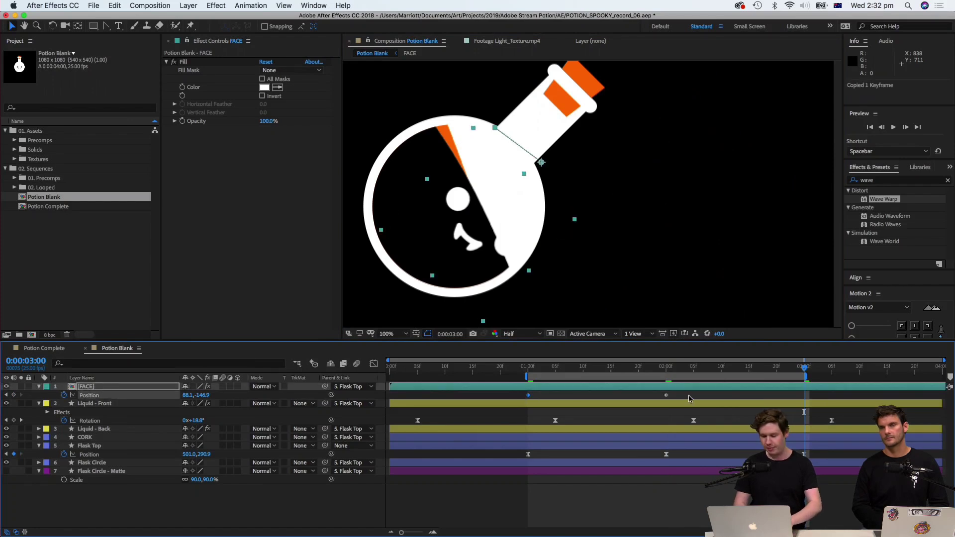
{"action": "key", "text": "super+v"}
{"action": "left_click_drag", "start_coordinate": [814, 396], "coordinate": [481, 404]}
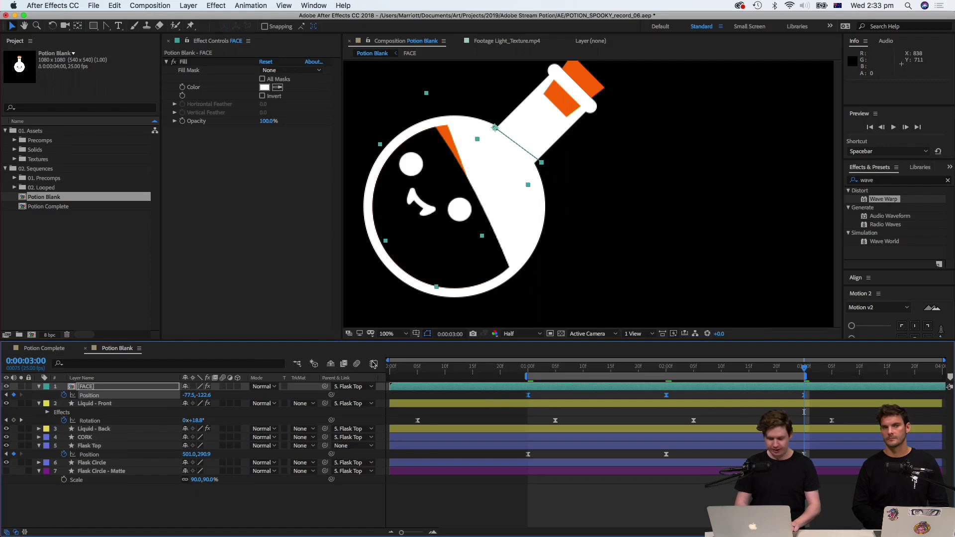
Lengthen the easing handles on the FACE position speed curve in the Graph Editor and preview the animation.
{"action": "left_click", "coordinate": [374, 364]}
{"action": "left_click_drag", "start_coordinate": [864, 437], "coordinate": [578, 448]}
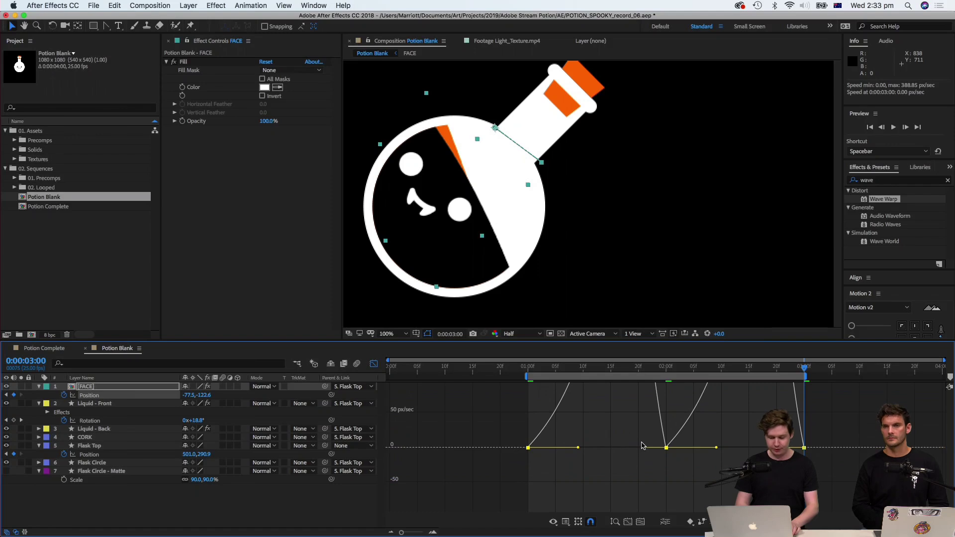
{"action": "left_click_drag", "start_coordinate": [642, 449], "coordinate": [613, 448]}
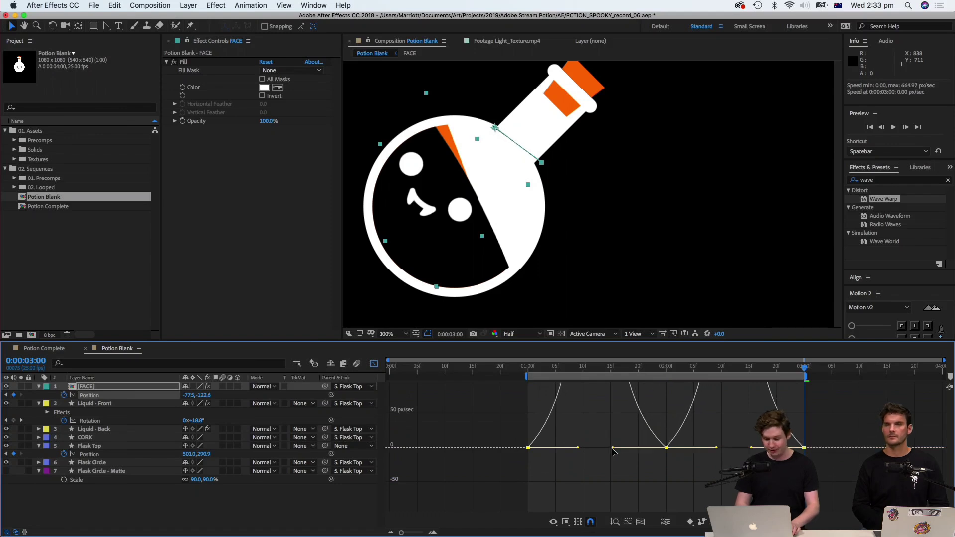
{"action": "key", "text": "shift+F3"}
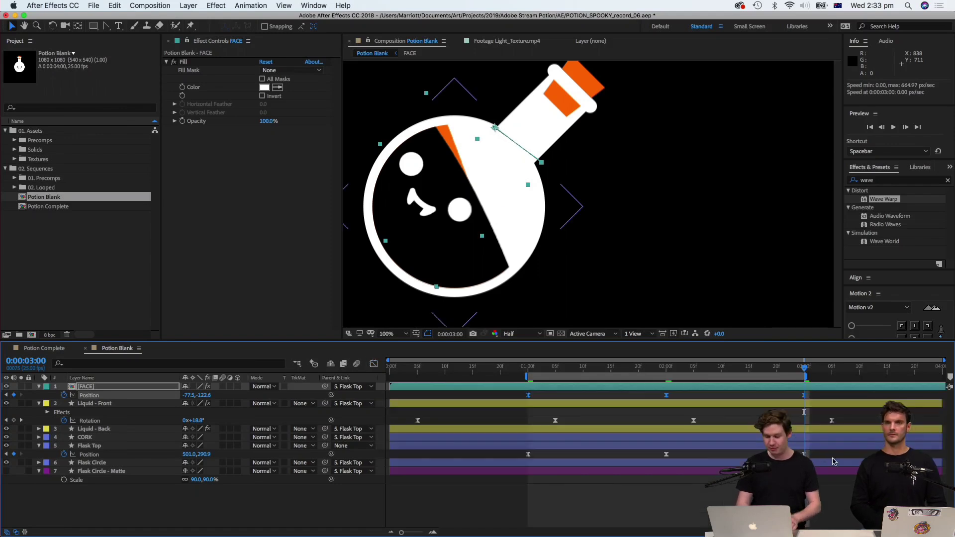
{"action": "key", "text": "space"}
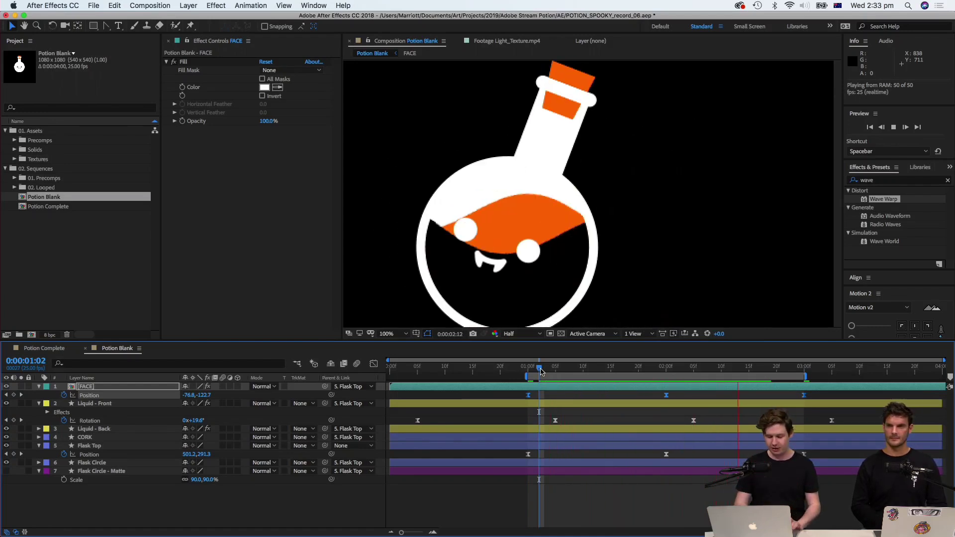
{"action": "key", "text": "space"}
Try offsetting the FACE layer two frames later in the timeline.
{"action": "left_click", "coordinate": [551, 390]}
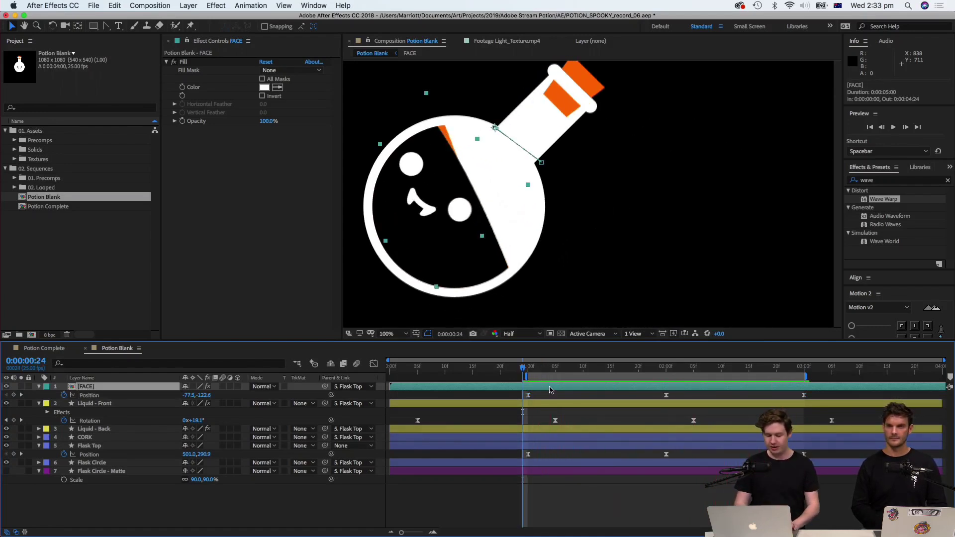
{"action": "mouse_move", "coordinate": [549, 392]}
{"action": "left_mouse_down"}
{"action": "mouse_move", "coordinate": [576, 389]}
{"action": "mouse_move", "coordinate": [562, 389]}
{"action": "left_mouse_up"}
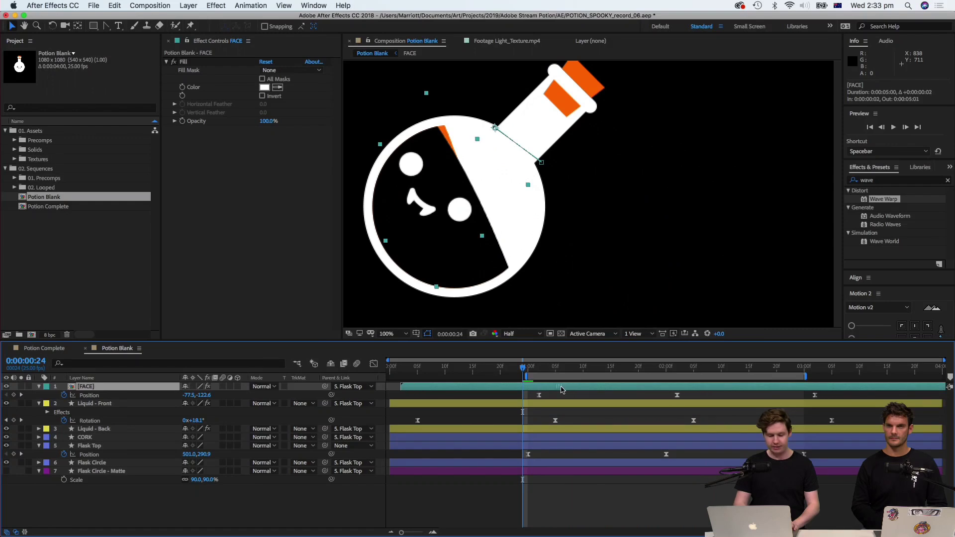
{"action": "left_click", "coordinate": [543, 410]}
{"action": "left_click", "coordinate": [553, 407]}
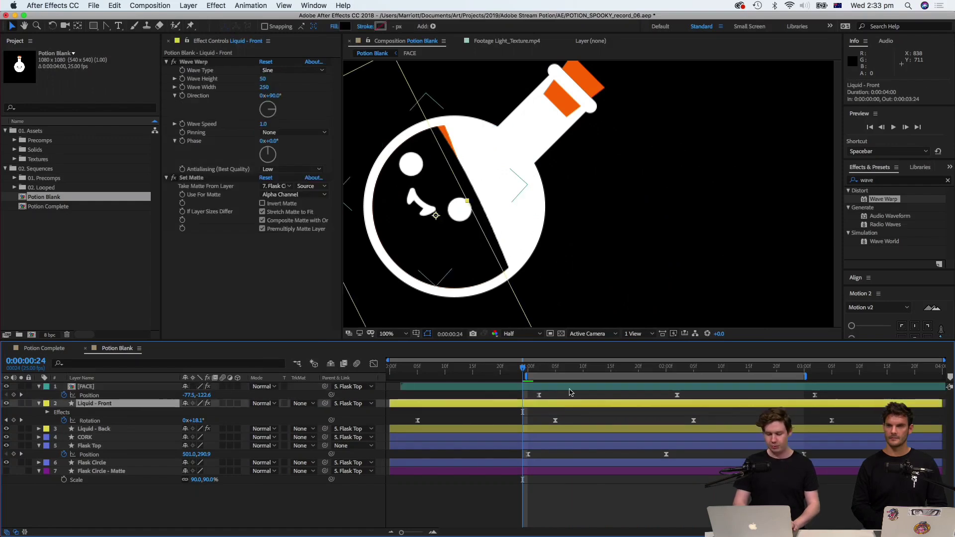
Shift the FACE layer earlier so its first position keyframe falls at about 0:00:00:22, and preview the animation.
{"action": "left_click", "coordinate": [571, 390]}
{"action": "left_click_drag", "start_coordinate": [569, 392], "coordinate": [542, 391]}
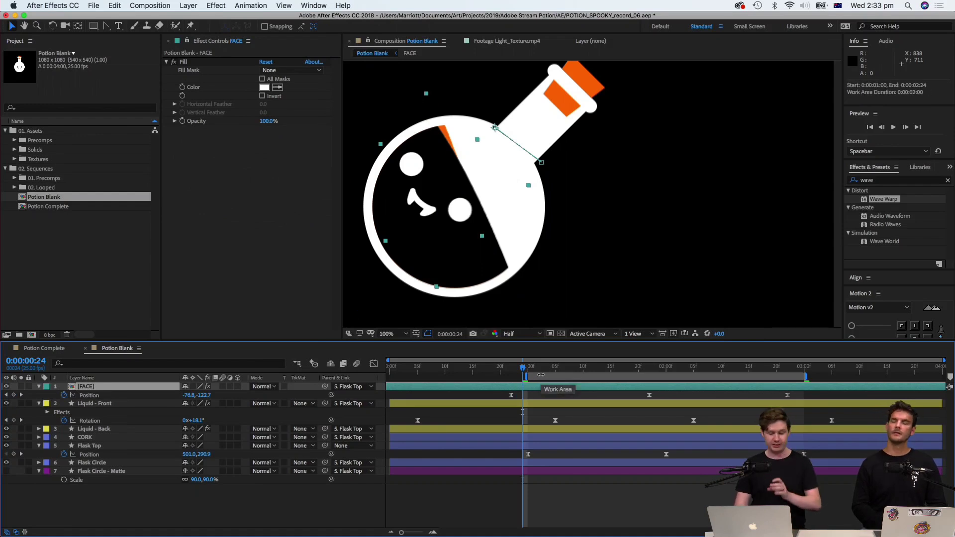
{"action": "left_click", "coordinate": [540, 371]}
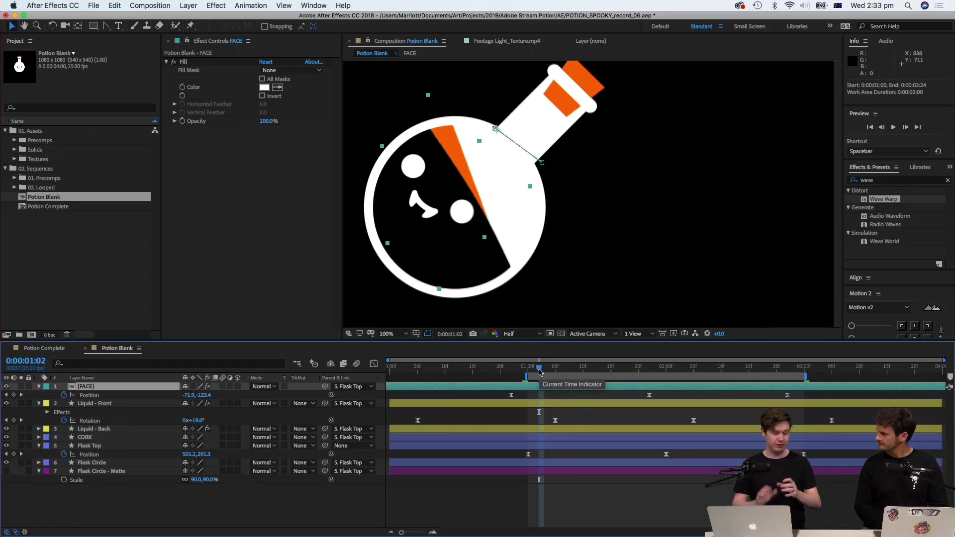
{"action": "key", "text": "space"}
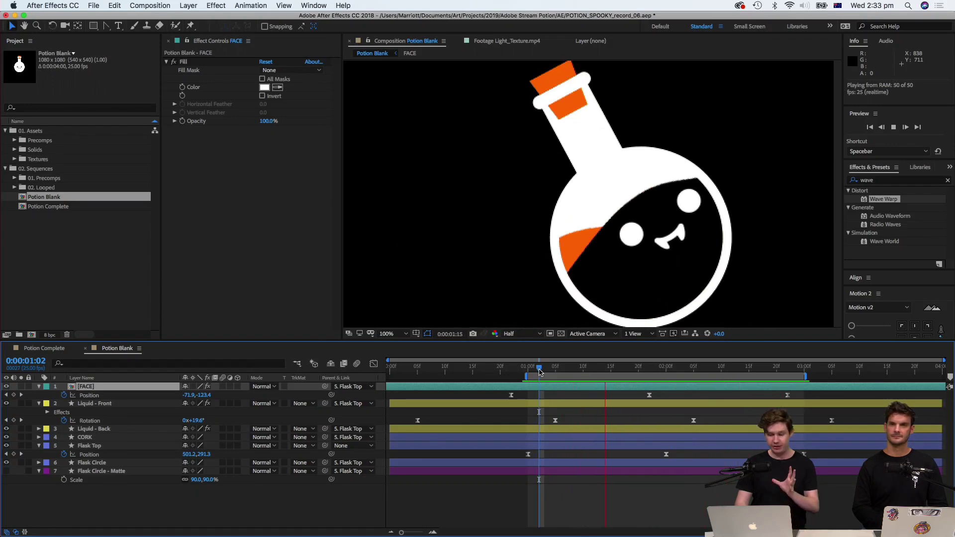
{"action": "key", "text": "space"}
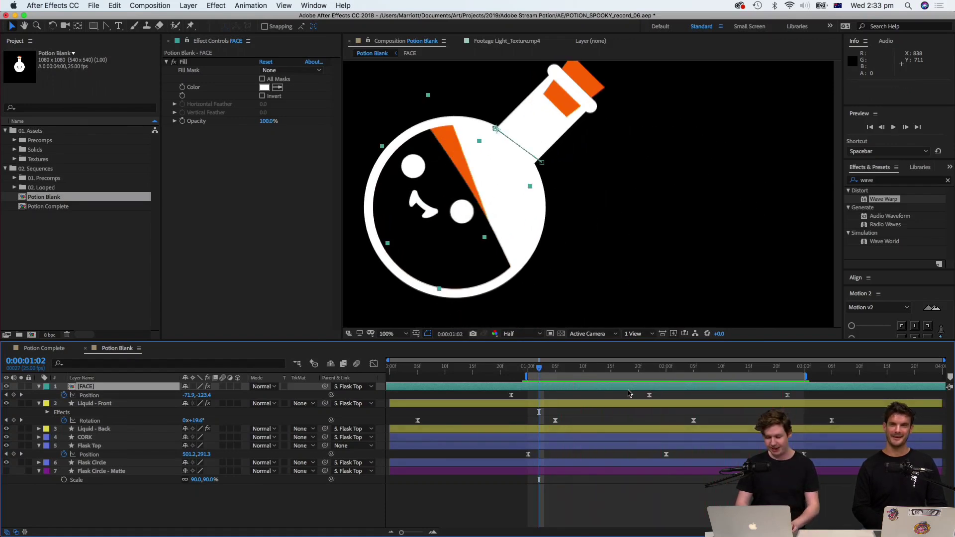
Copy the FACE layer's first two position keyframes and paste them at its third position keyframe, at about 0:00:02:22.
{"action": "left_click", "coordinate": [649, 396]}
{"action": "left_click_drag", "start_coordinate": [611, 396], "coordinate": [467, 398]}
{"action": "key", "text": "super+c"}
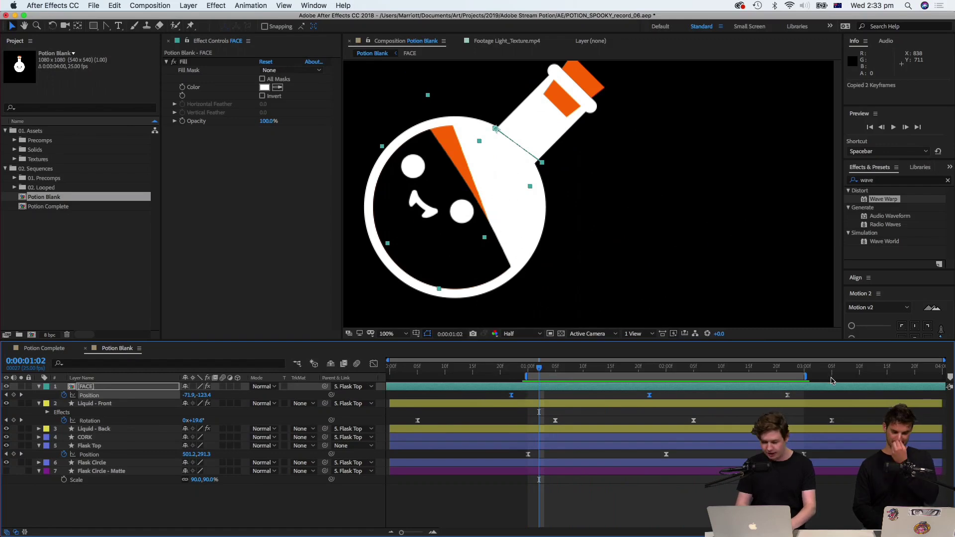
{"action": "left_click", "coordinate": [795, 374]}
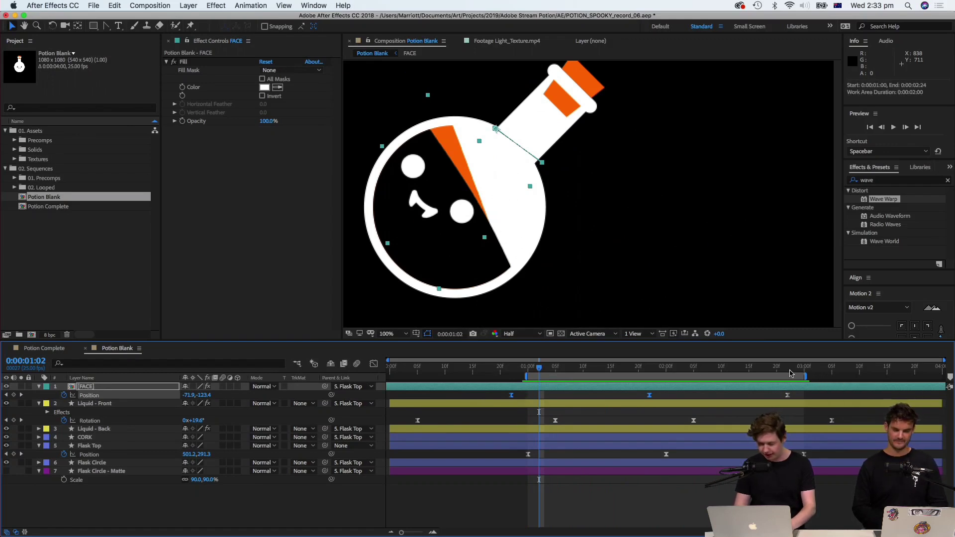
{"action": "left_click", "coordinate": [788, 368]}
{"action": "key", "text": "super+v"}
Play back and scrub through the looping animation to examine how the face and liquid follow the flask's swing.
{"action": "left_click", "coordinate": [767, 368]}
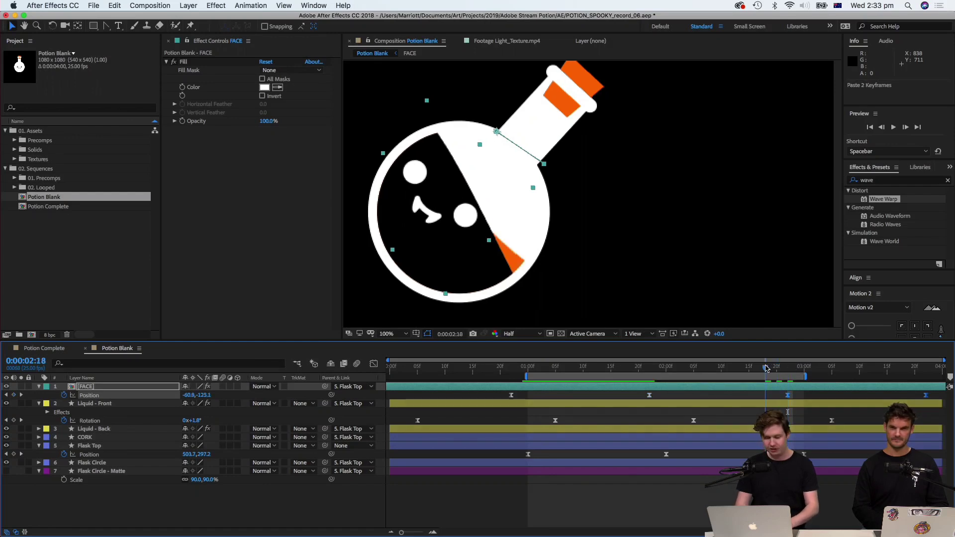
{"action": "key", "text": "space"}
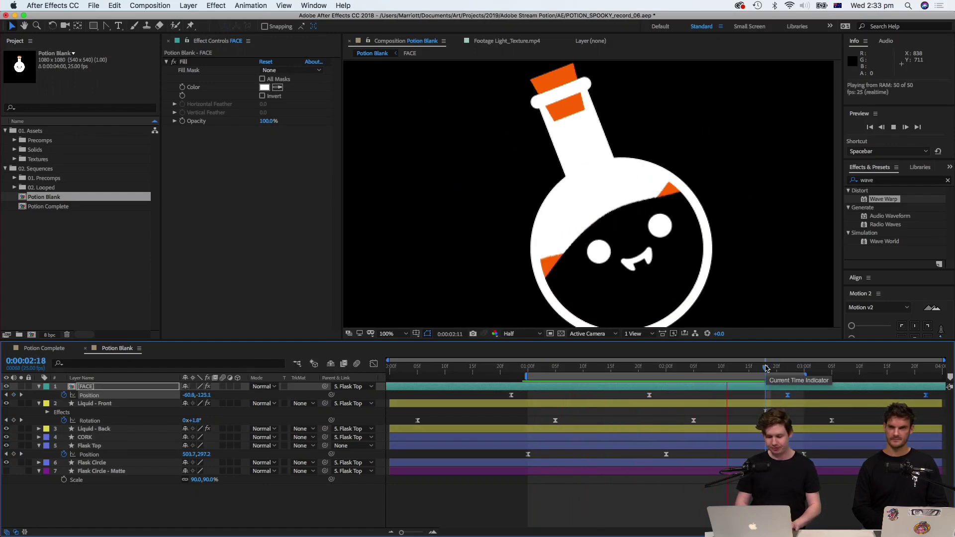
{"action": "key", "text": "space"}
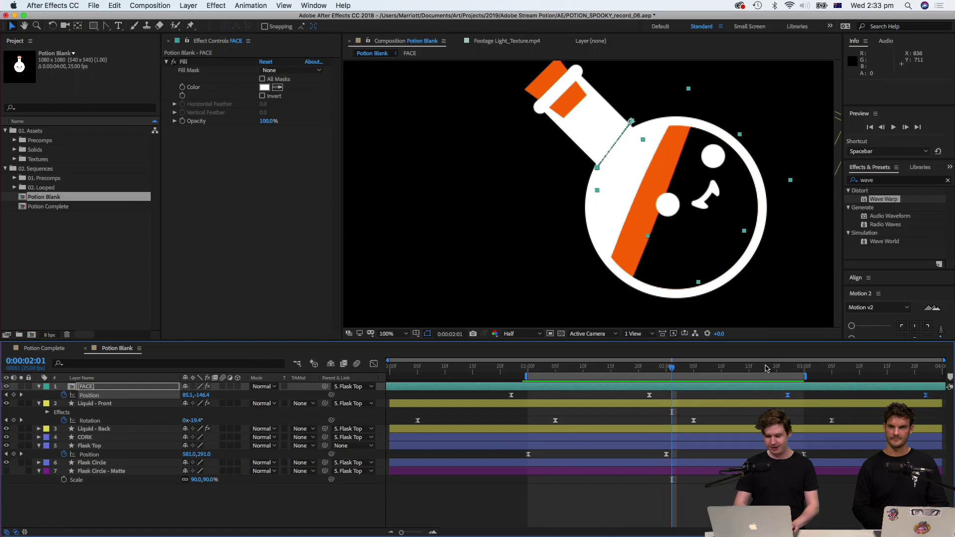
{"action": "key", "text": "comma"}
{"action": "key", "text": "space"}
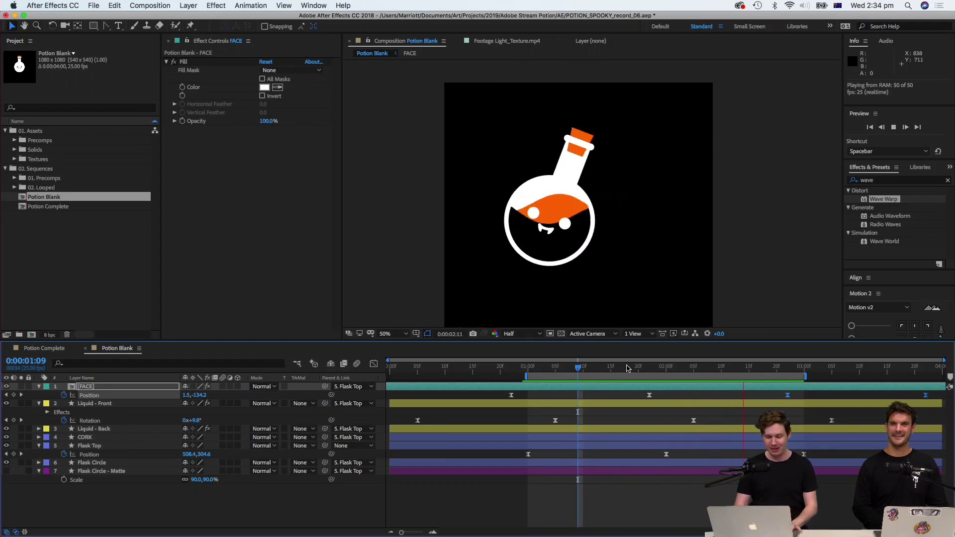
{"action": "key", "text": "space"}
{"action": "left_click", "coordinate": [594, 369]}
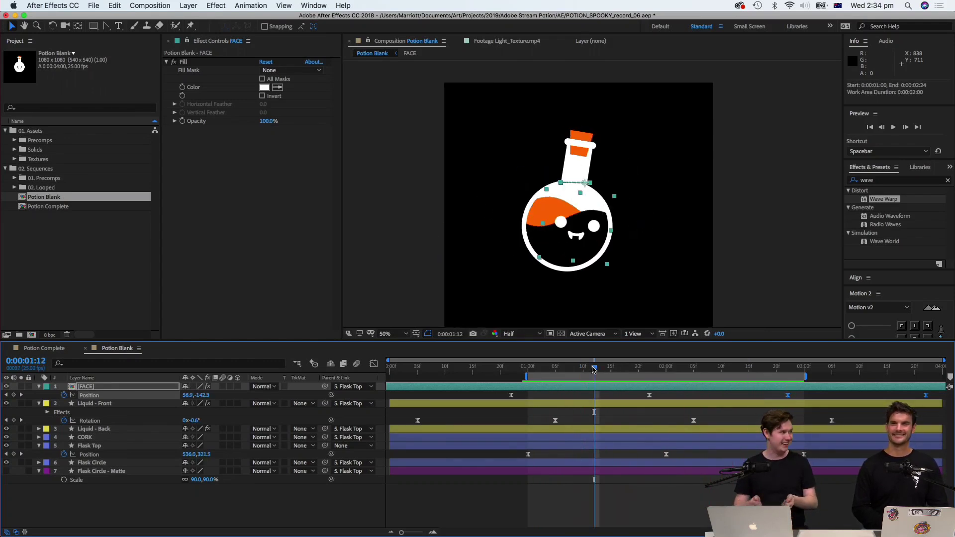
{"action": "key", "text": "space"}
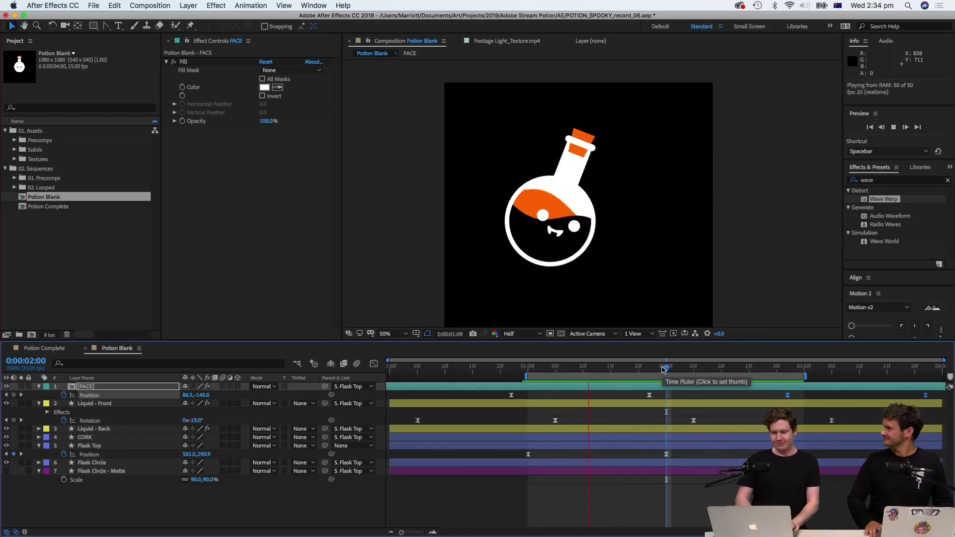
{"action": "key", "text": "space"}
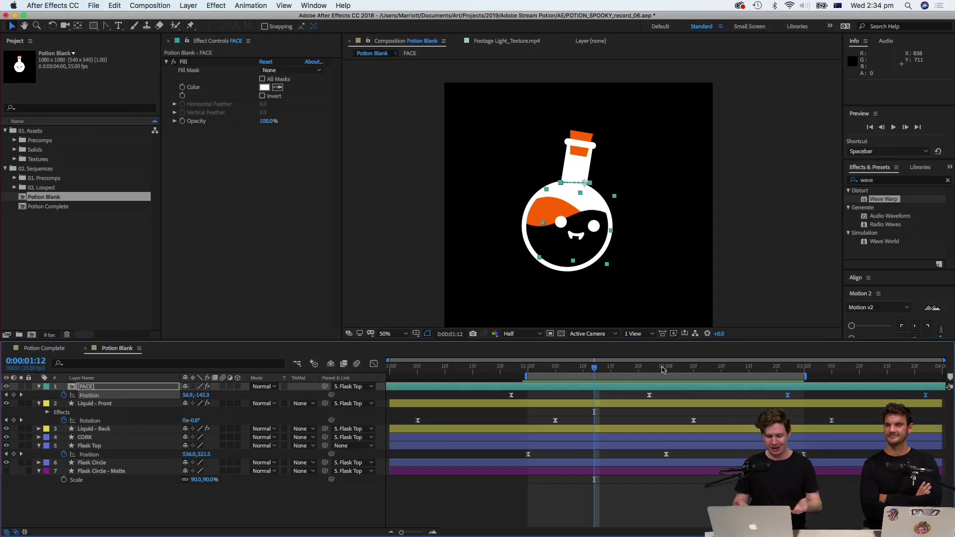
{"action": "left_click_drag", "start_coordinate": [601, 367], "coordinate": [739, 367]}
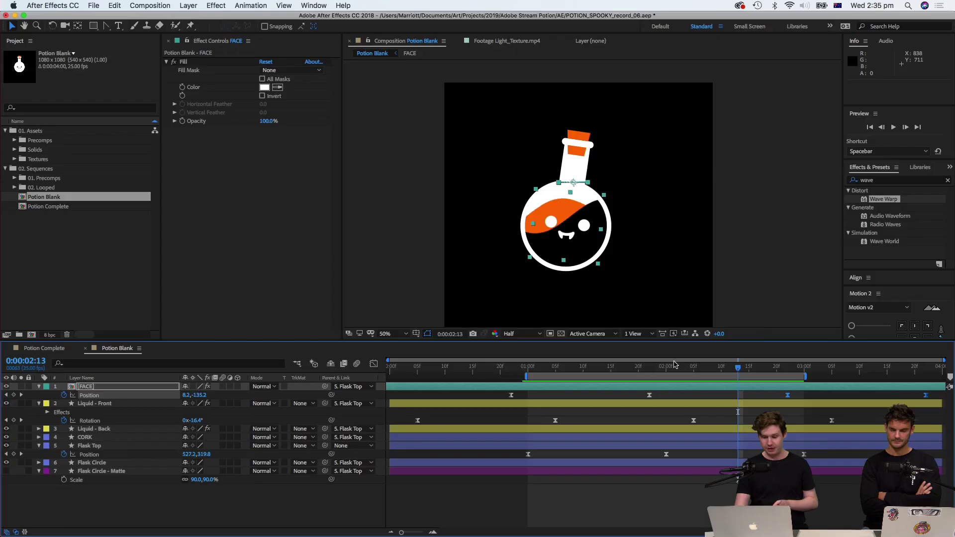
{"action": "left_click_drag", "start_coordinate": [644, 369], "coordinate": [632, 368]}
{"action": "left_click", "coordinate": [660, 485]}
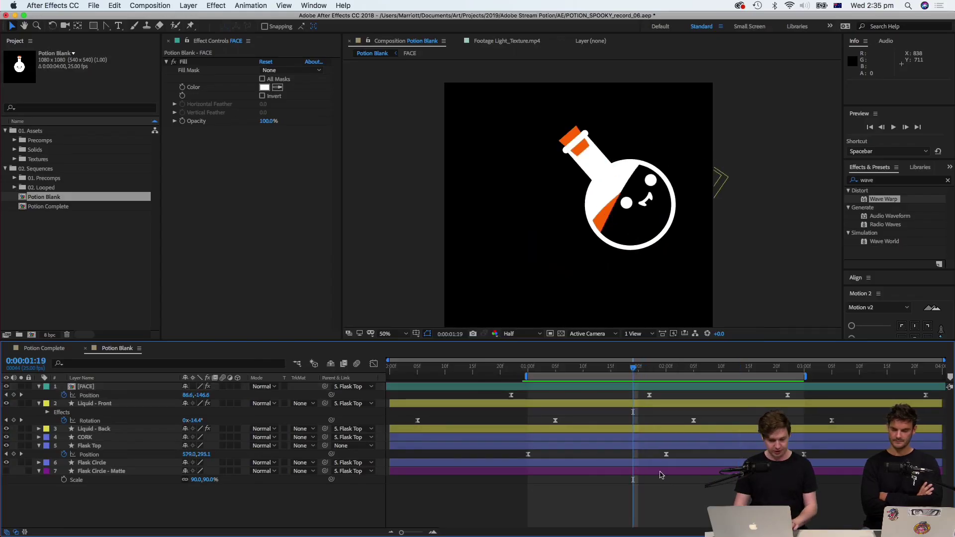
Duplicate the Liquid - Front layer, name the copy as its shading layer, and give it an orange label.
{"action": "left_click", "coordinate": [103, 447]}
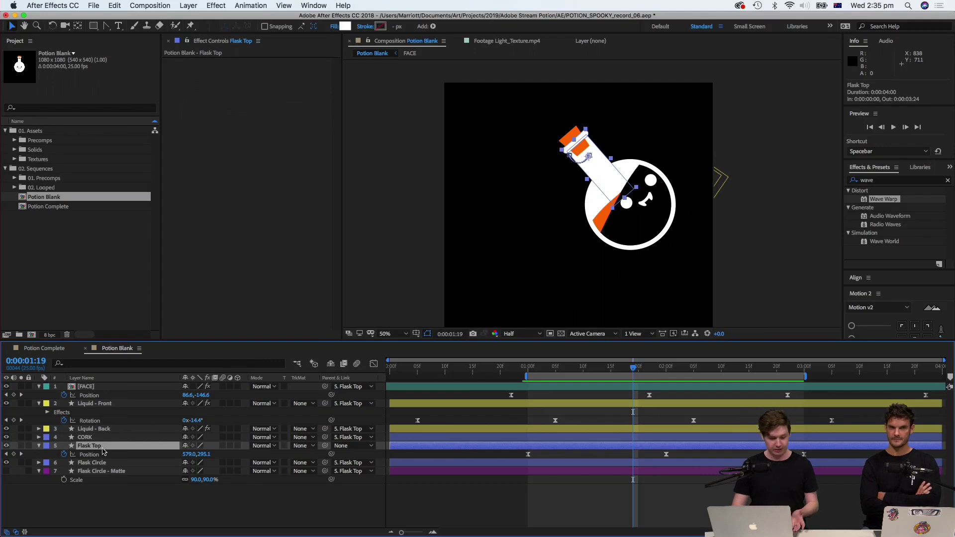
{"action": "left_click", "coordinate": [125, 404]}
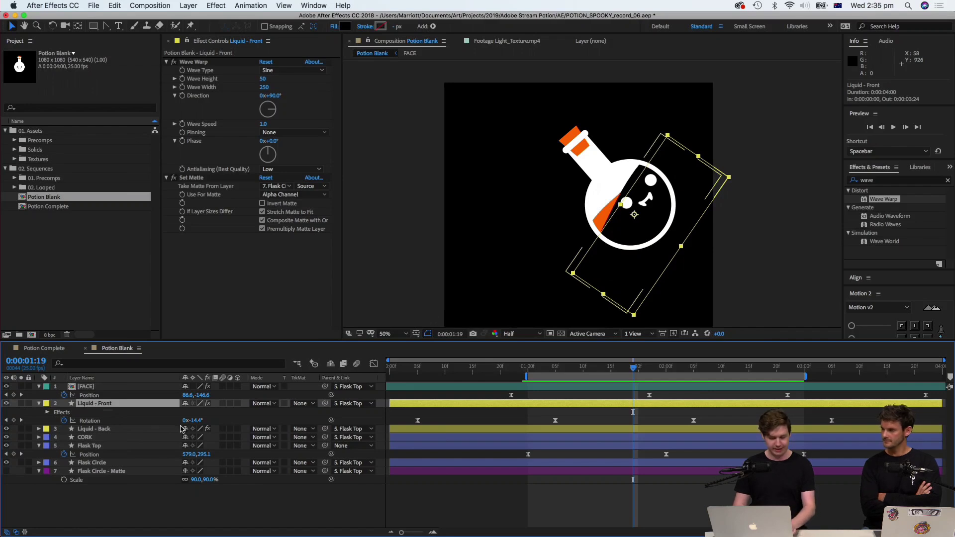
{"action": "key", "text": "super+d"}
{"action": "key", "text": "Return"}
{"action": "left_click", "coordinate": [136, 406]}
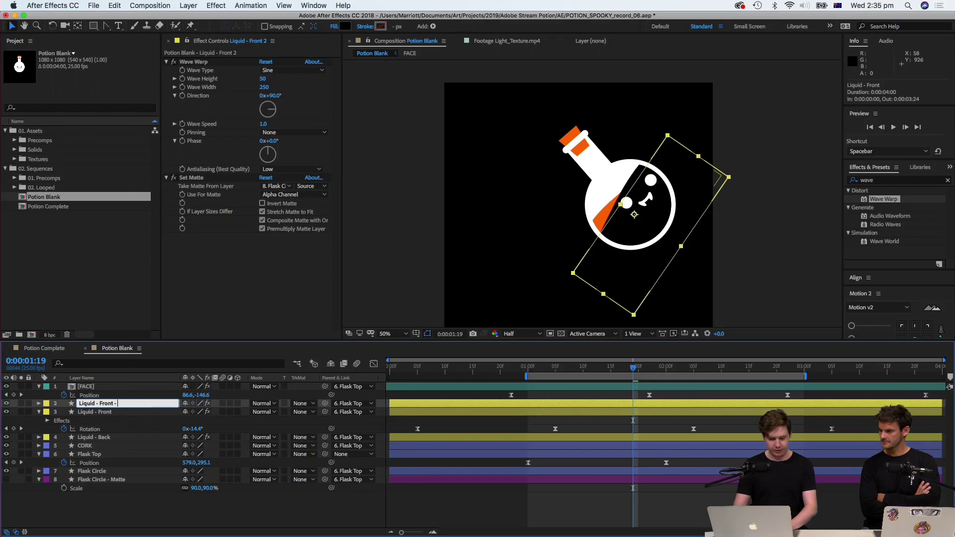
{"action": "left_click", "coordinate": [49, 405]}
{"action": "left_click", "coordinate": [65, 478]}
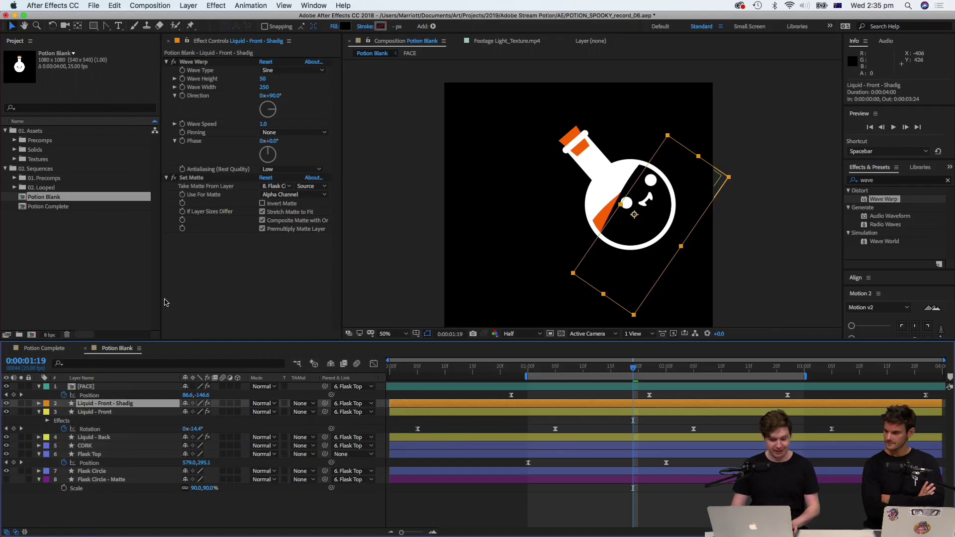
Correct the duplicated layer's name to "Liquid - Front - Shading".
{"action": "left_click", "coordinate": [106, 412]}
{"action": "left_click", "coordinate": [140, 406]}
{"action": "key", "text": "Return"}
{"action": "left_click", "coordinate": [140, 406]}
{"action": "key", "text": "BackSpace"}
{"action": "type", "text": "n"}
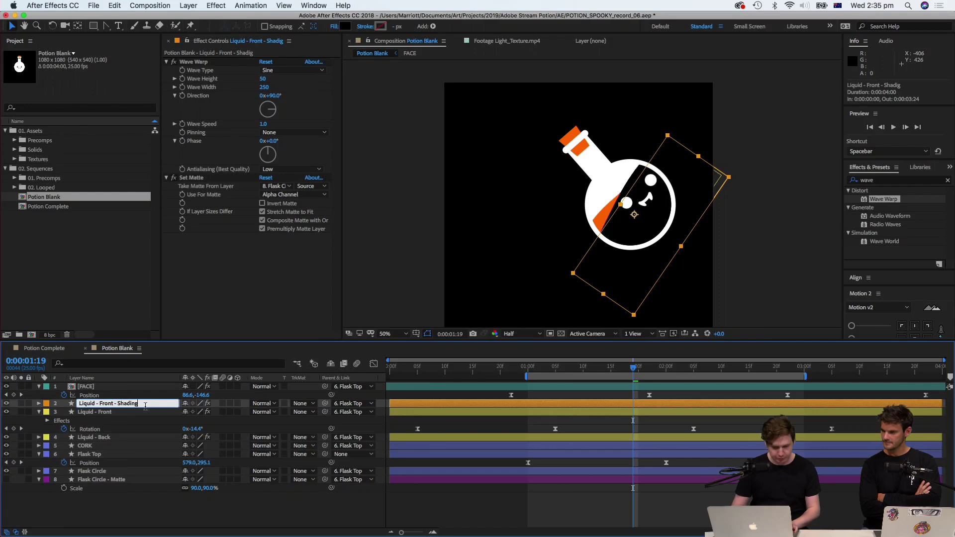
{"action": "type", "text": "g"}
{"action": "left_click", "coordinate": [158, 420]}
{"action": "left_click", "coordinate": [142, 404]}
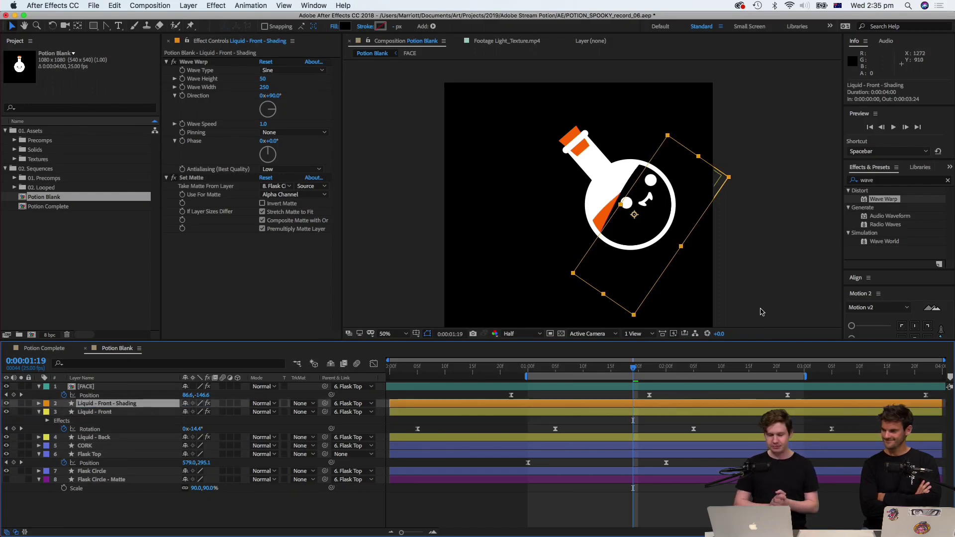
Set the Liquid - Front - Shading fill to the cork's orange, FF6200, and activate the Pen tool.
{"action": "left_click", "coordinate": [345, 26]}
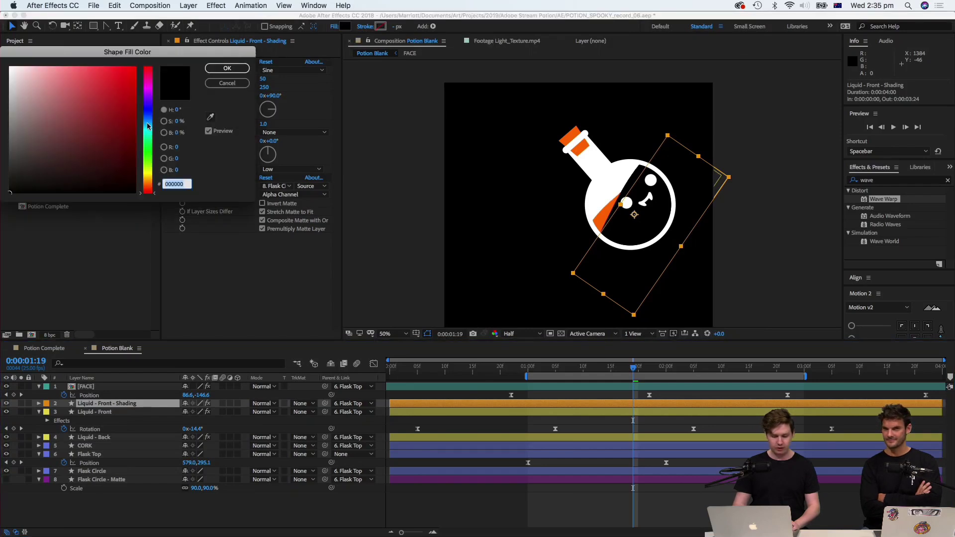
{"action": "left_click", "coordinate": [210, 118]}
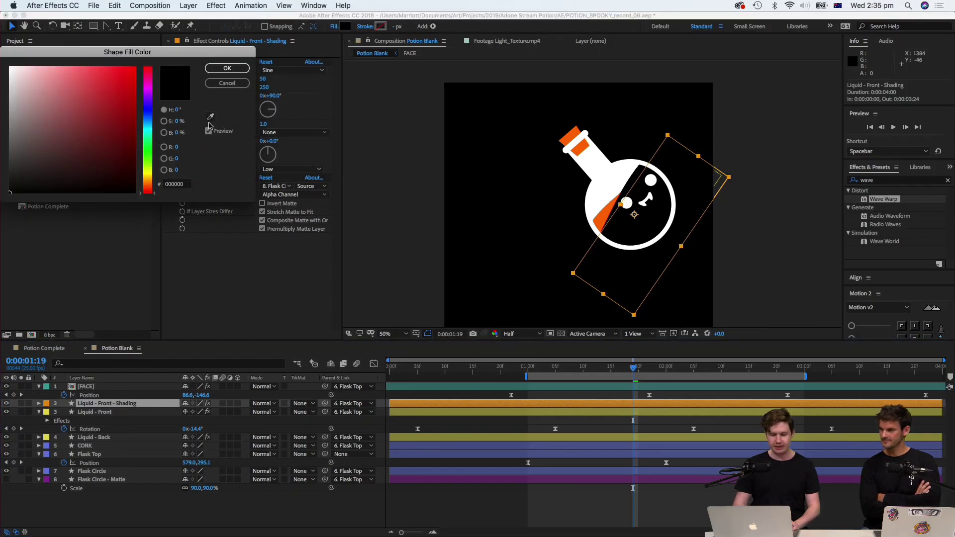
{"action": "left_click", "coordinate": [577, 130]}
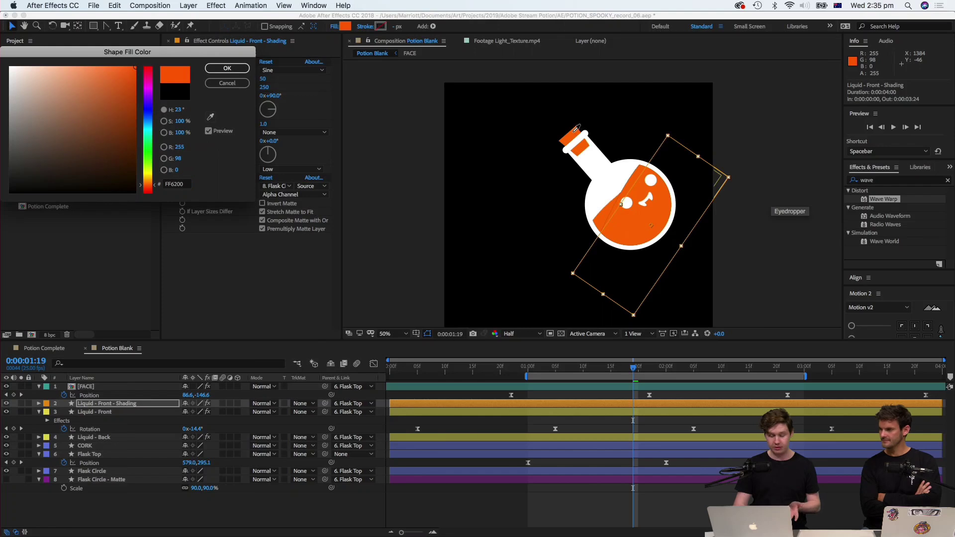
{"action": "left_click", "coordinate": [225, 68]}
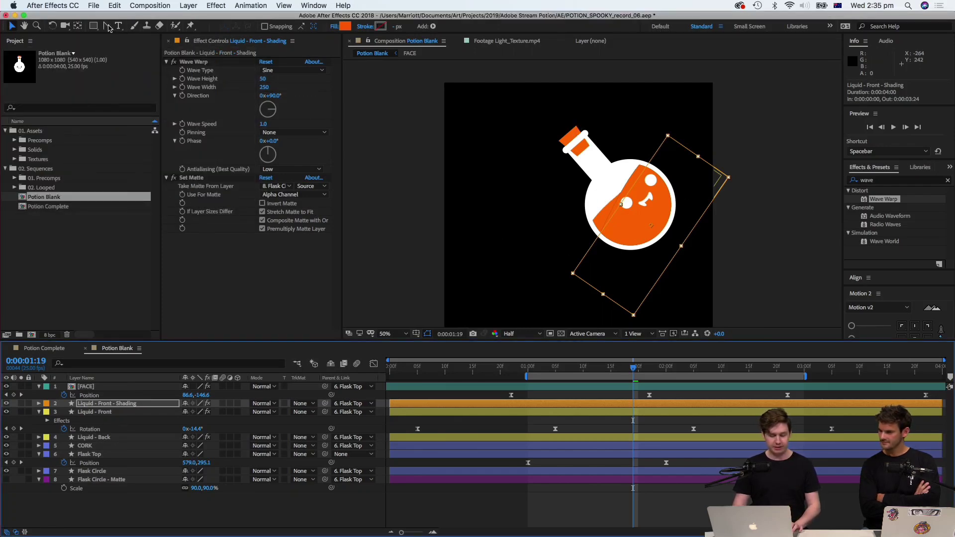
{"action": "left_click_drag", "start_coordinate": [105, 27], "coordinate": [131, 27]}
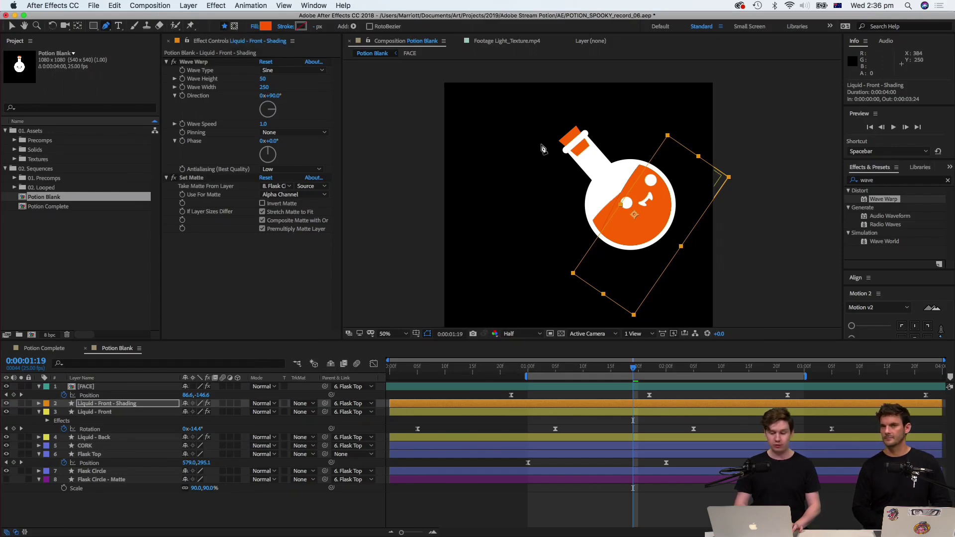
{"action": "left_click", "coordinate": [620, 118]}
{"action": "left_click", "coordinate": [606, 143]}
{"action": "left_click", "coordinate": [632, 141]}
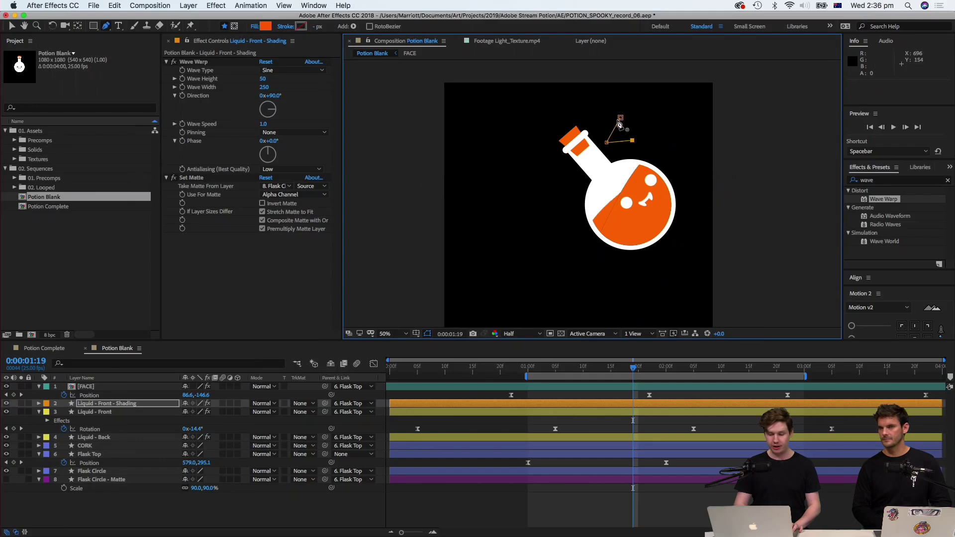
{"action": "left_click_drag", "start_coordinate": [606, 143], "coordinate": [597, 214]}
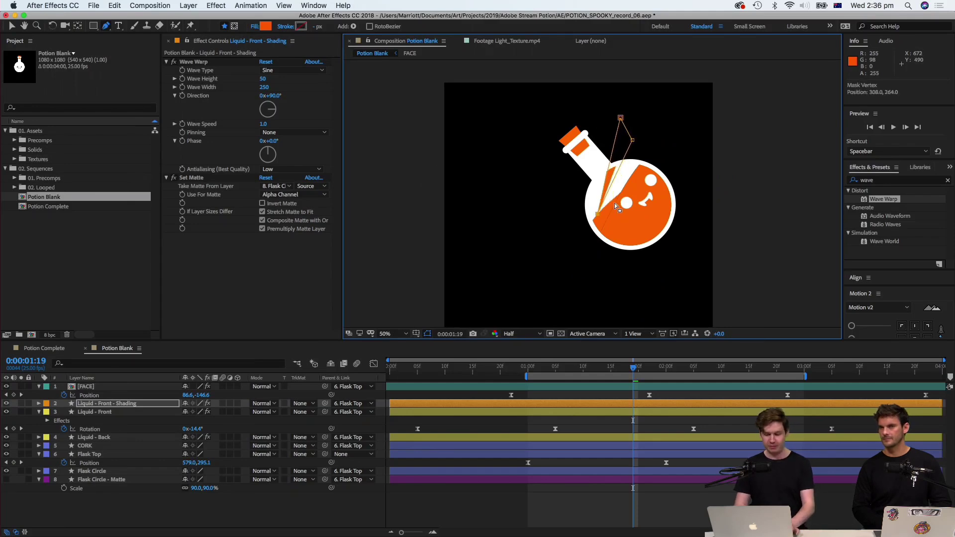
{"action": "key", "text": "super+z"}
{"action": "key", "text": "super+z"}
{"action": "key", "text": "super+z"}
{"action": "key", "text": "super+z"}
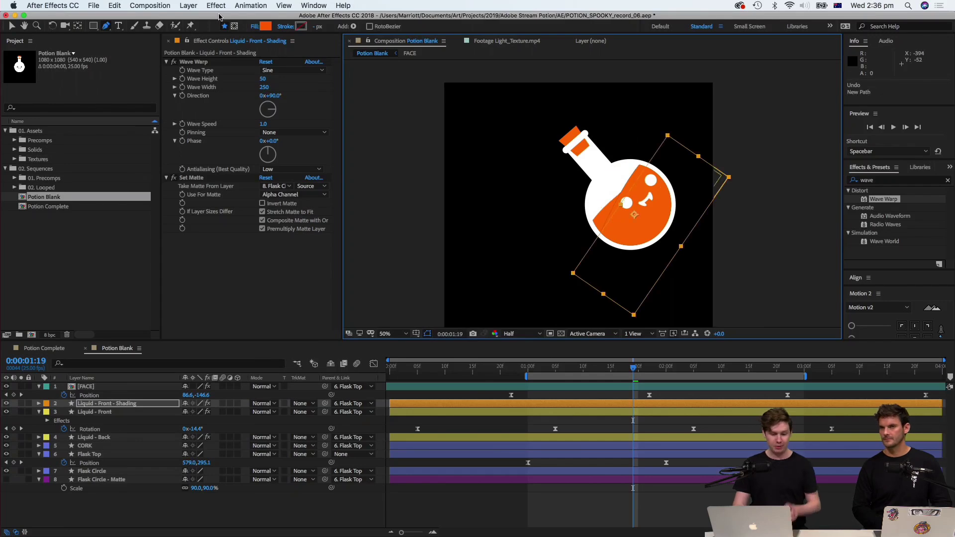
Switch the Pen tool to mask creation and draw a closed six-point mask on Liquid - Front - Shading, curving along the liquid's right side.
{"action": "left_click", "coordinate": [234, 27]}
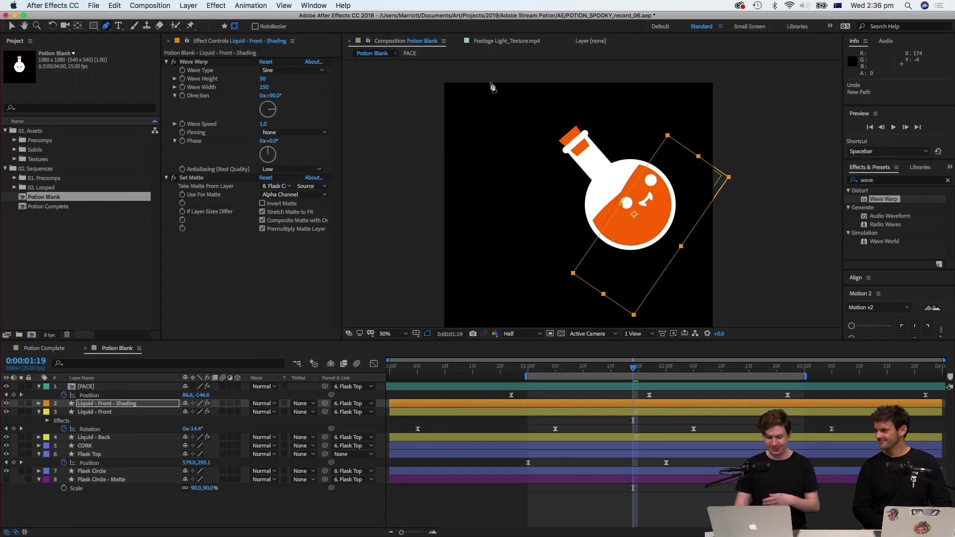
{"action": "left_click", "coordinate": [608, 128]}
{"action": "left_click", "coordinate": [595, 164]}
{"action": "left_click_drag", "start_coordinate": [646, 182], "coordinate": [671, 207]}
{"action": "left_click", "coordinate": [667, 254]}
{"action": "left_click", "coordinate": [735, 178]}
{"action": "left_click", "coordinate": [687, 120]}
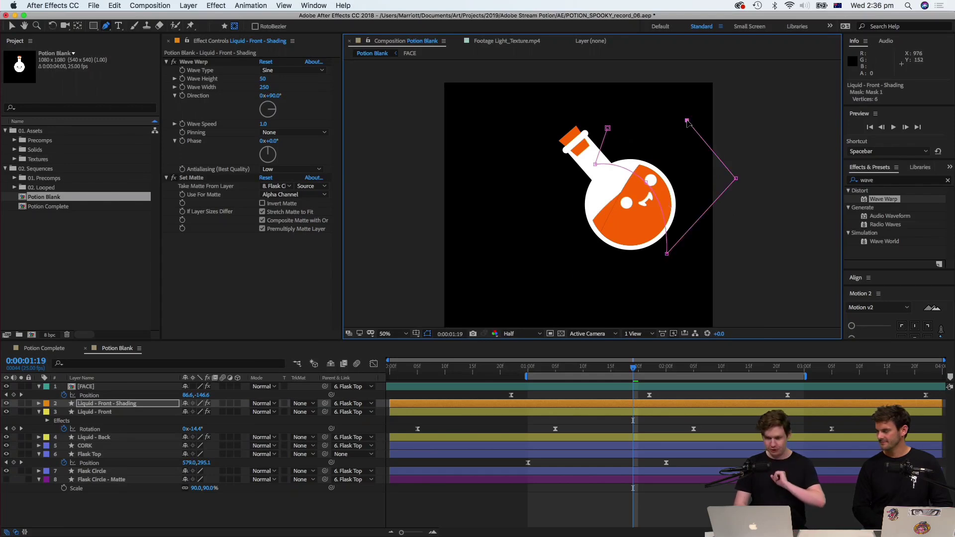
{"action": "left_click", "coordinate": [608, 128]}
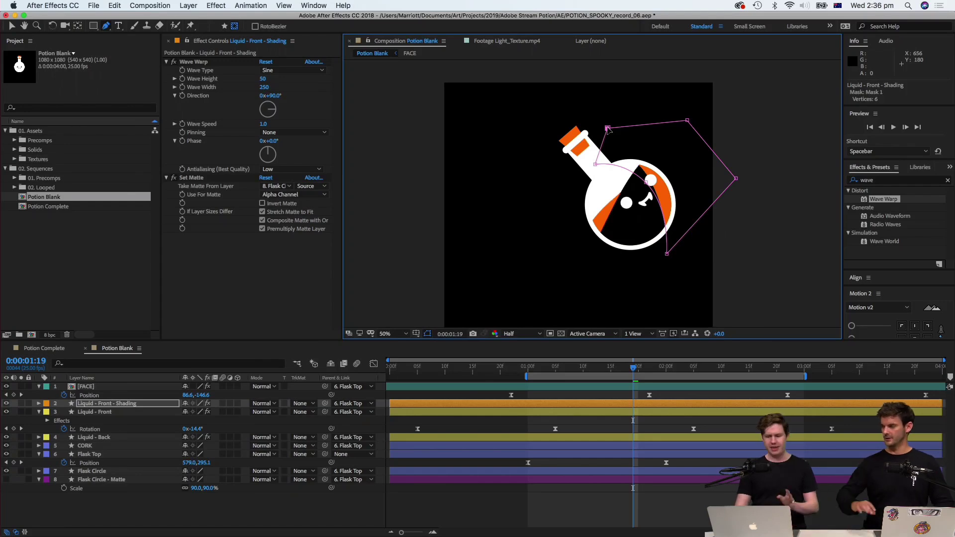
Move the shading mask's outer vertices farther away from the flask and preview the animation.
{"action": "left_click_drag", "start_coordinate": [608, 127], "coordinate": [599, 117]}
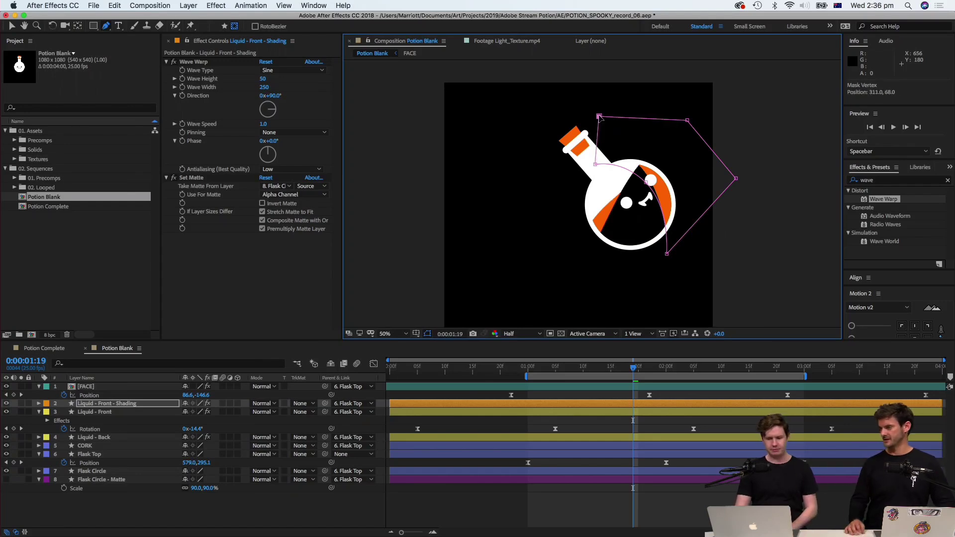
{"action": "left_click", "coordinate": [688, 121]}
{"action": "left_click_drag", "start_coordinate": [688, 120], "coordinate": [706, 97]}
{"action": "left_click_drag", "start_coordinate": [736, 178], "coordinate": [756, 186]}
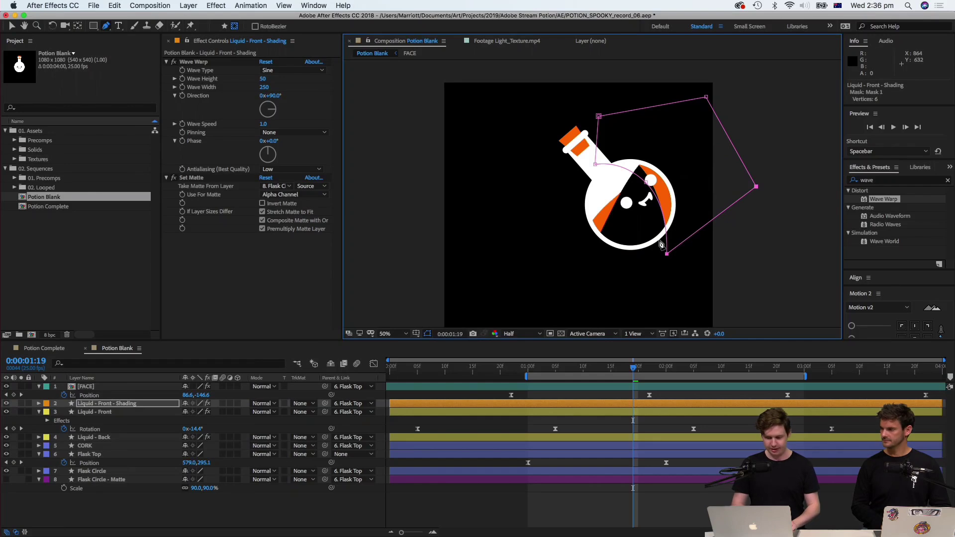
{"action": "key", "text": "space"}
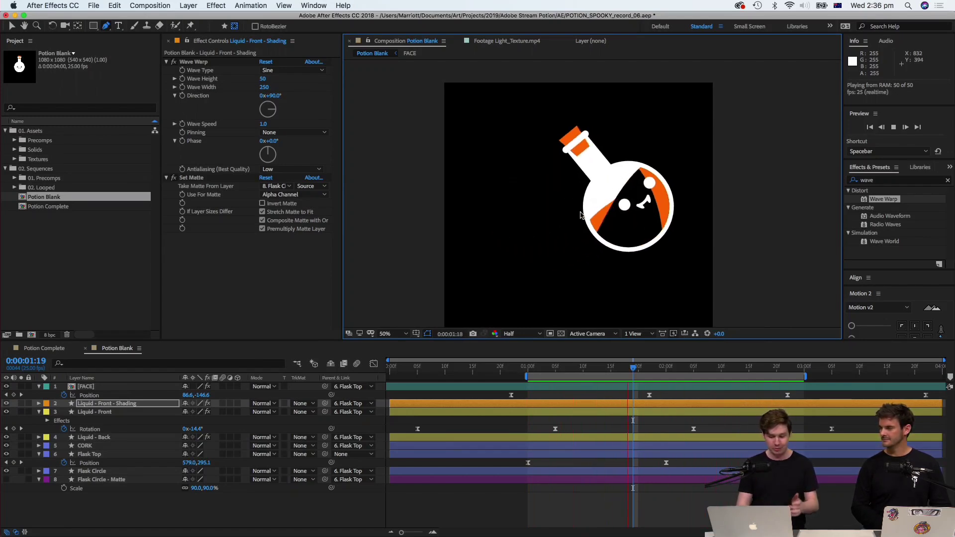
{"action": "key", "text": "space"}
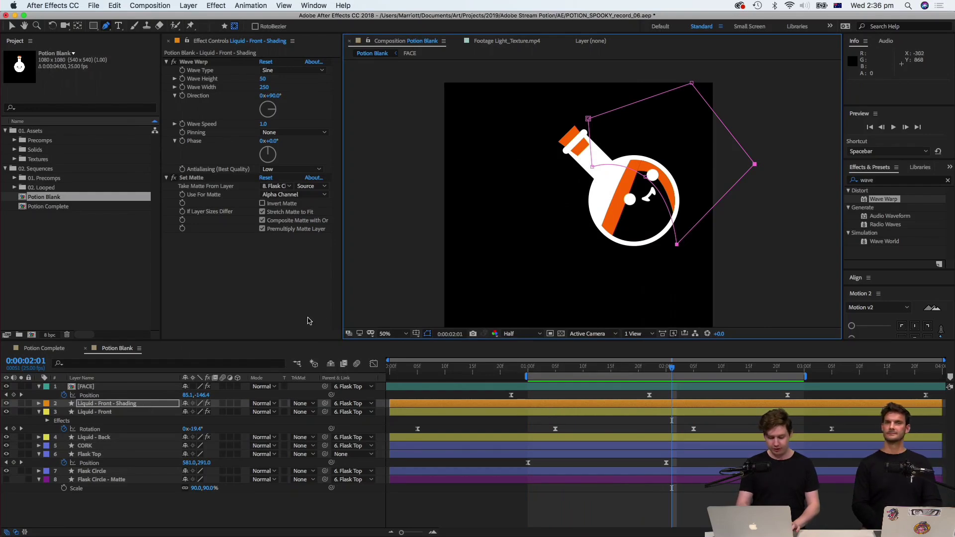
Set the Mask Feather of Mask 1 on Liquid - Front - Shading to 60 pixels.
{"action": "key", "text": "f"}
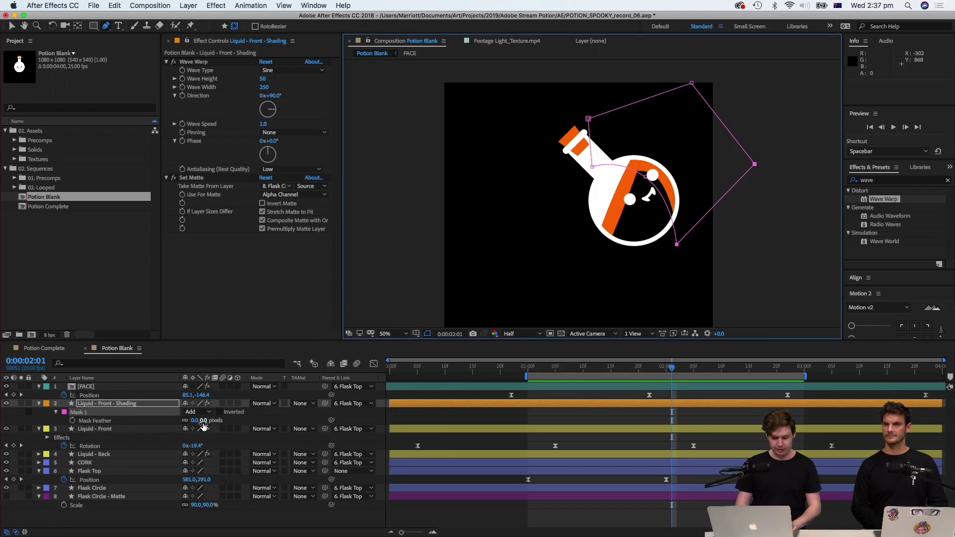
{"action": "left_click_drag", "start_coordinate": [203, 426], "coordinate": [231, 426]}
{"action": "key", "text": "period"}
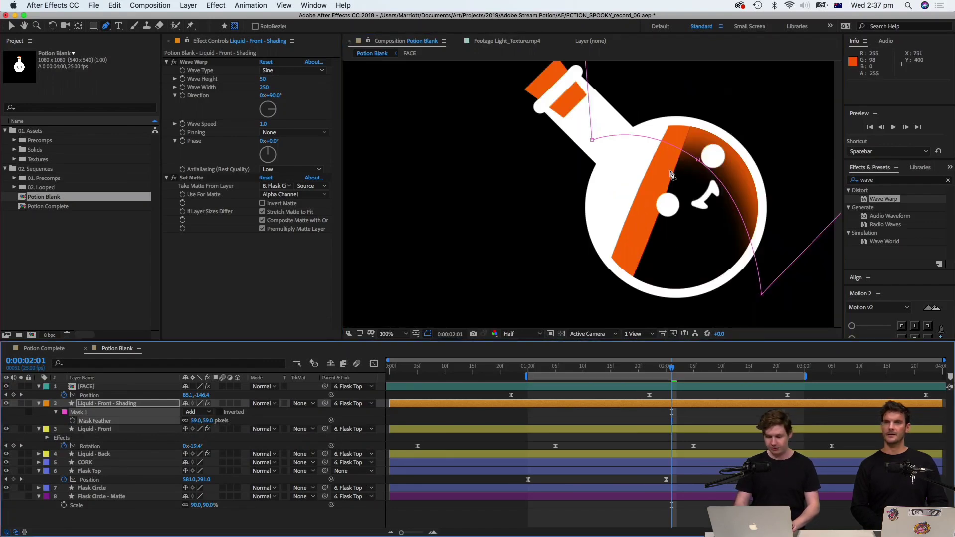
{"action": "left_click", "coordinate": [197, 421]}
{"action": "type", "text": "60"}
{"action": "key", "text": "Return"}
{"action": "key", "text": "comma"}
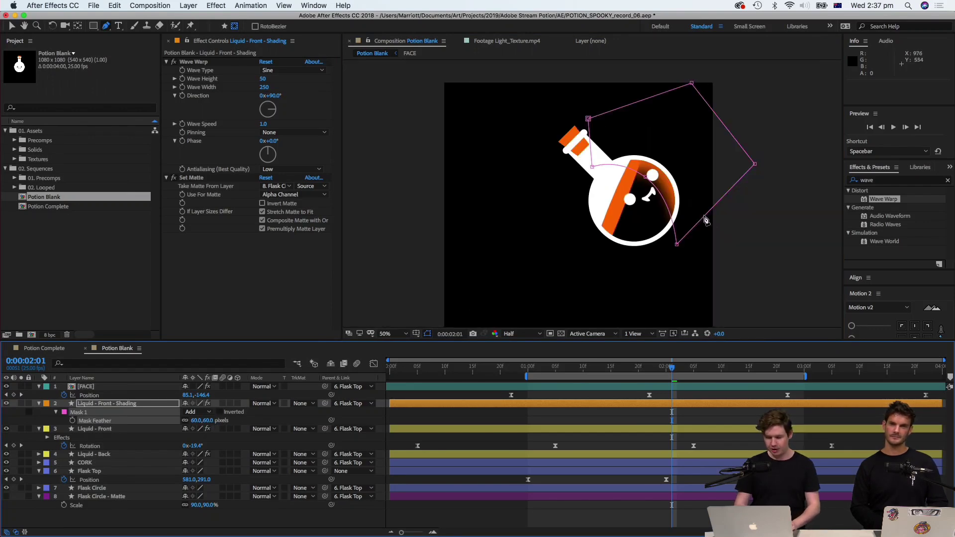
Shift the left and middle vertices of the Liquid - Front - Shading mask's curved edge slightly down and left, and preview the animation.
{"action": "left_click_drag", "start_coordinate": [593, 168], "coordinate": [584, 178]}
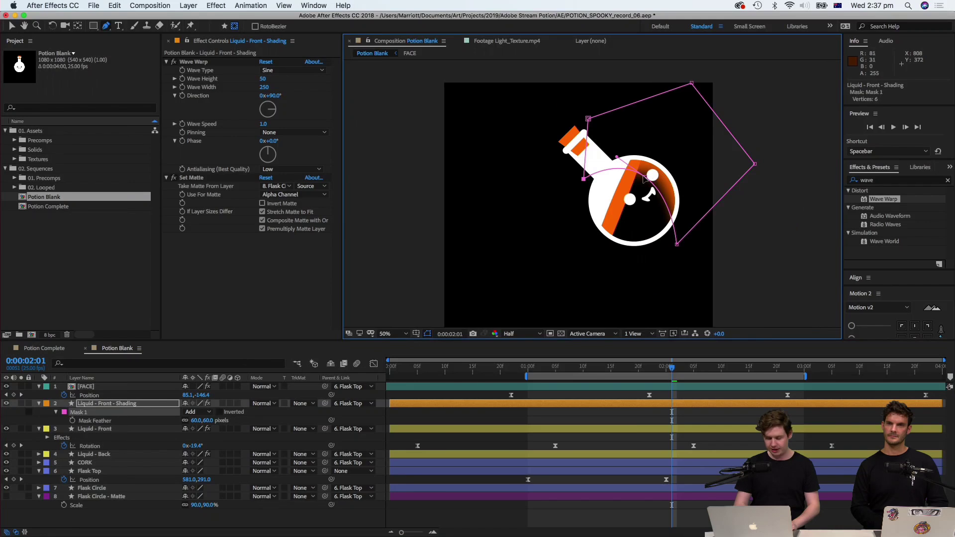
{"action": "left_click_drag", "start_coordinate": [646, 178], "coordinate": [644, 185]}
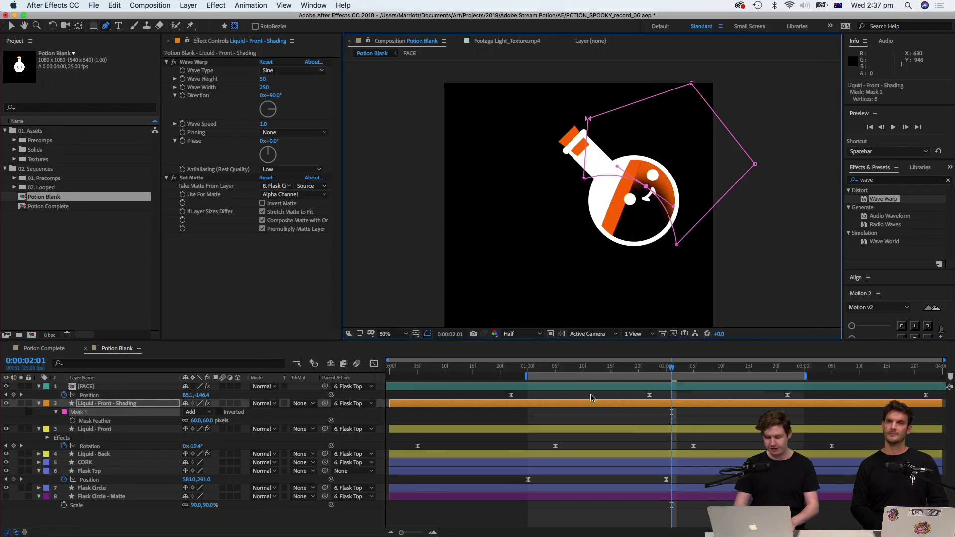
{"action": "key", "text": "space"}
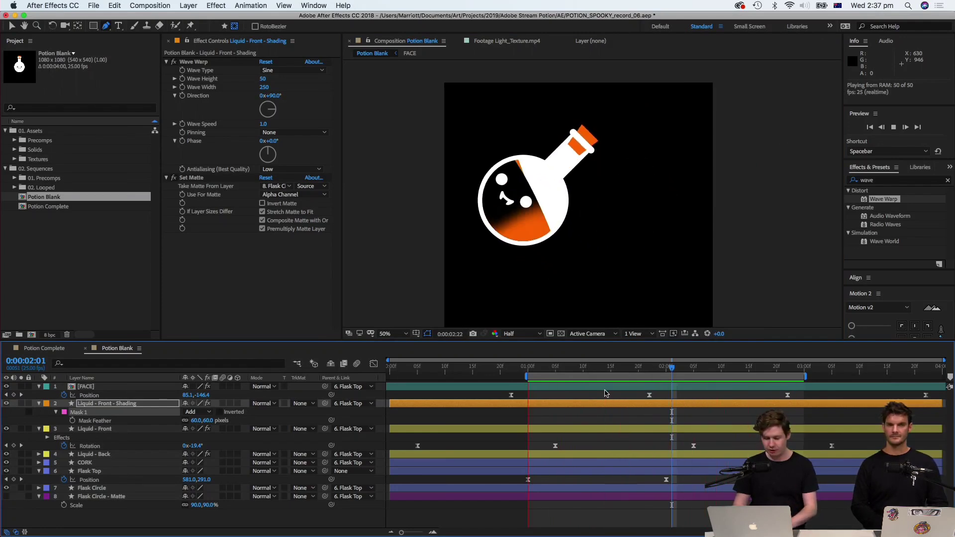
At 0:00:01:16, set the blending mode of Liquid - Front - Shading to Dissolve.
{"action": "left_click", "coordinate": [617, 367]}
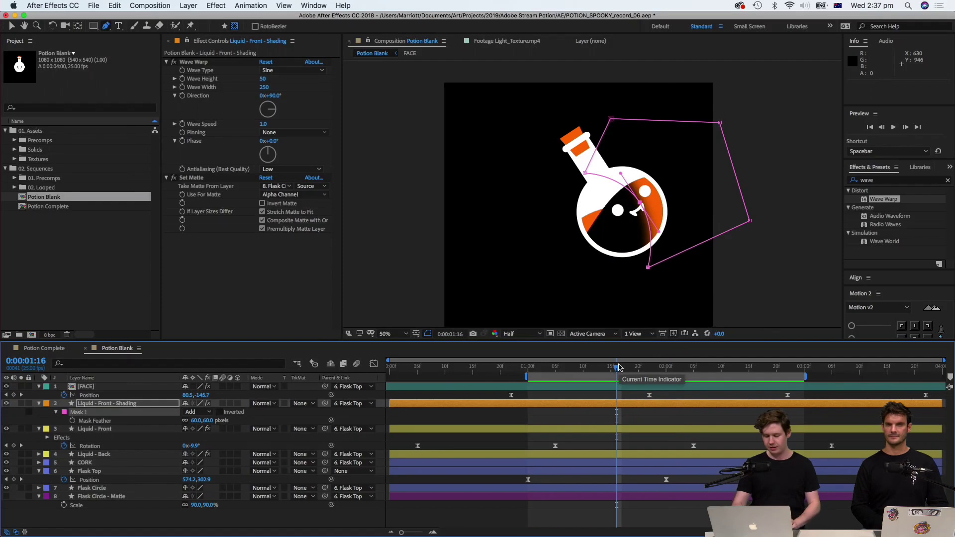
{"action": "key", "text": "/"}
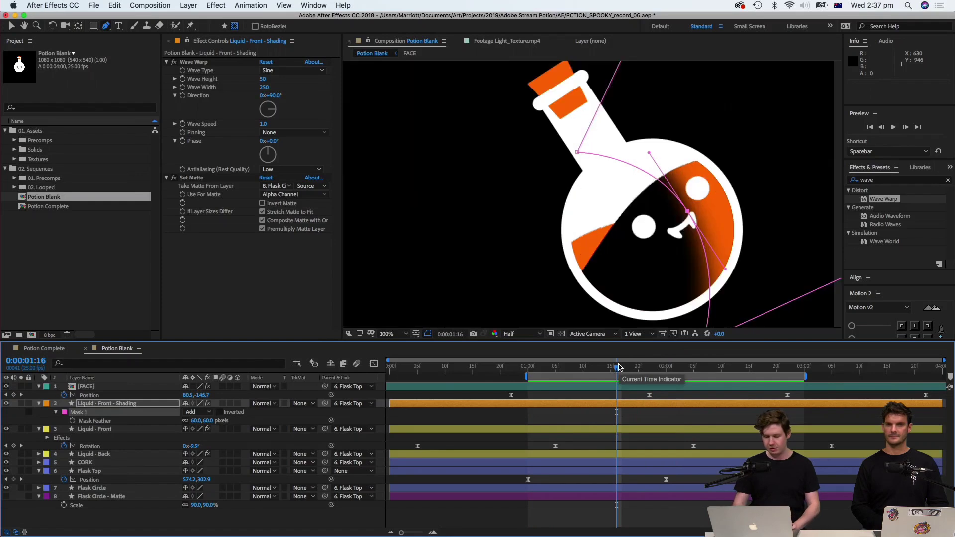
{"action": "left_click", "coordinate": [261, 407]}
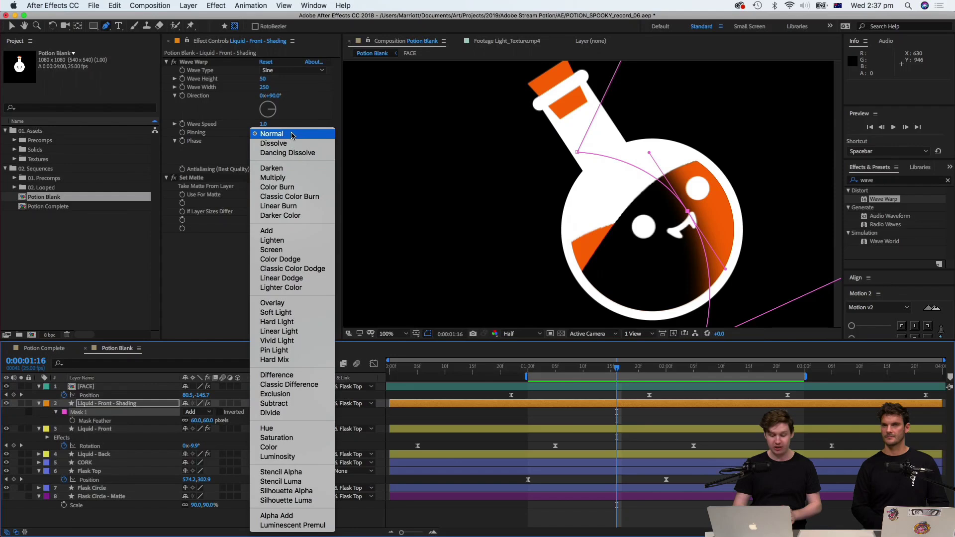
{"action": "left_click", "coordinate": [288, 143]}
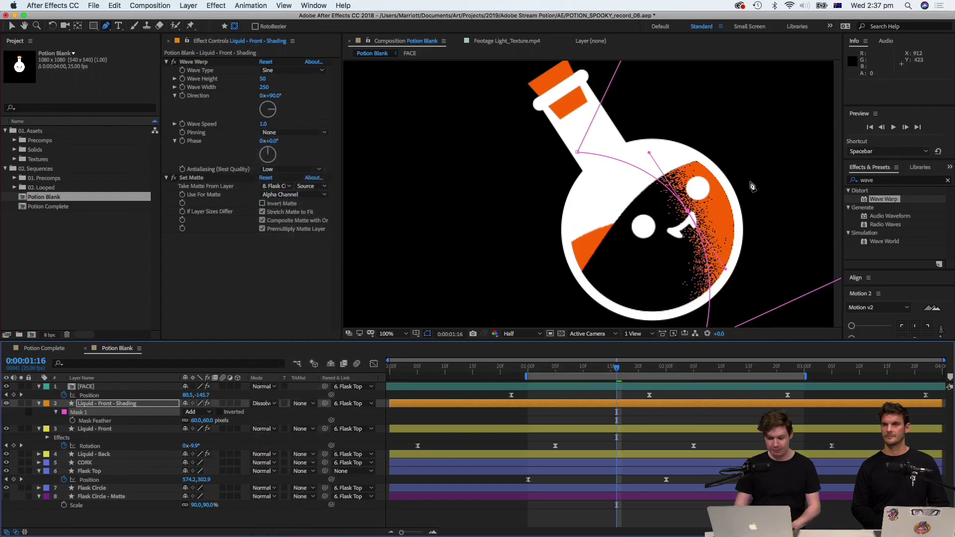
Set the preview resolution to Full and examine the dissolve grain along the shading's edge up close.
{"action": "left_click", "coordinate": [511, 335]}
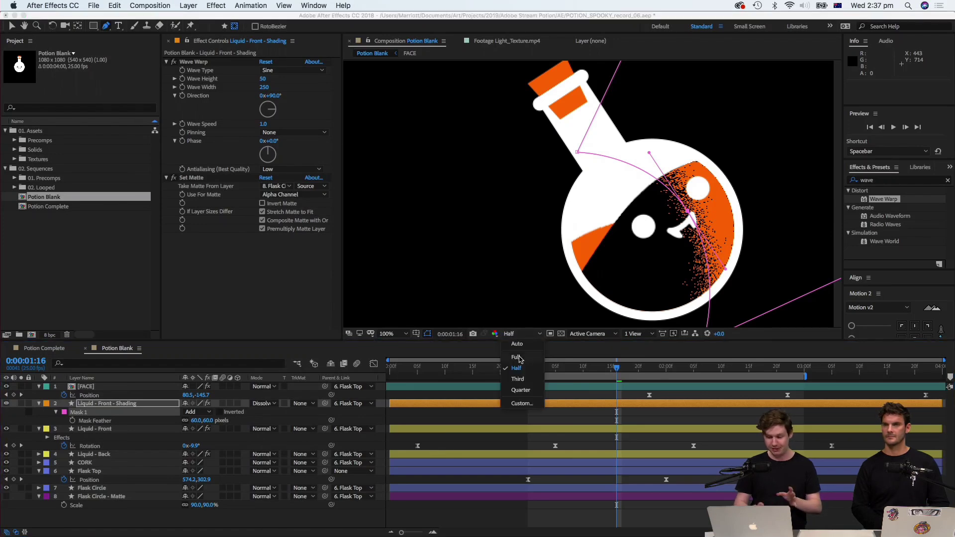
{"action": "left_click", "coordinate": [516, 357]}
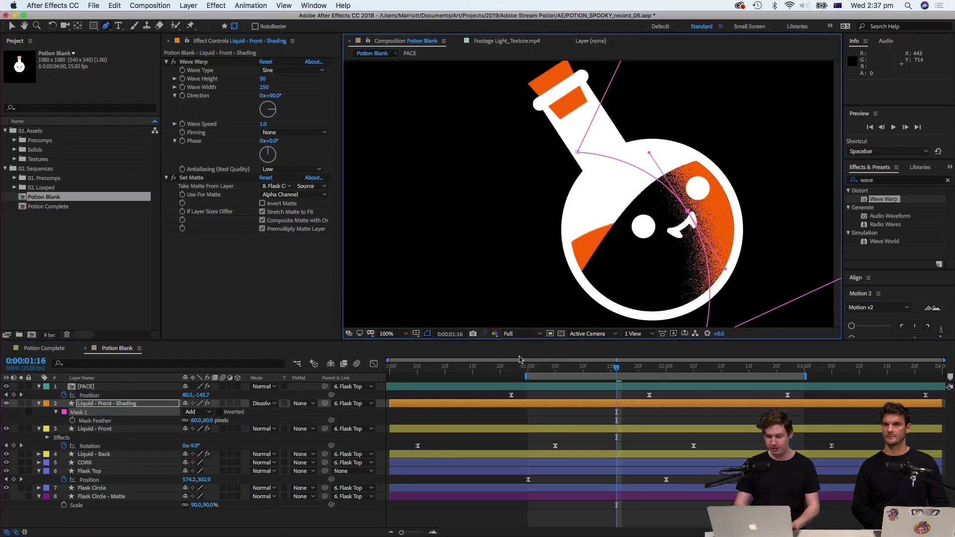
{"action": "scroll", "coordinate": [713, 219], "scroll_direction": "up", "scroll_amount": 2}
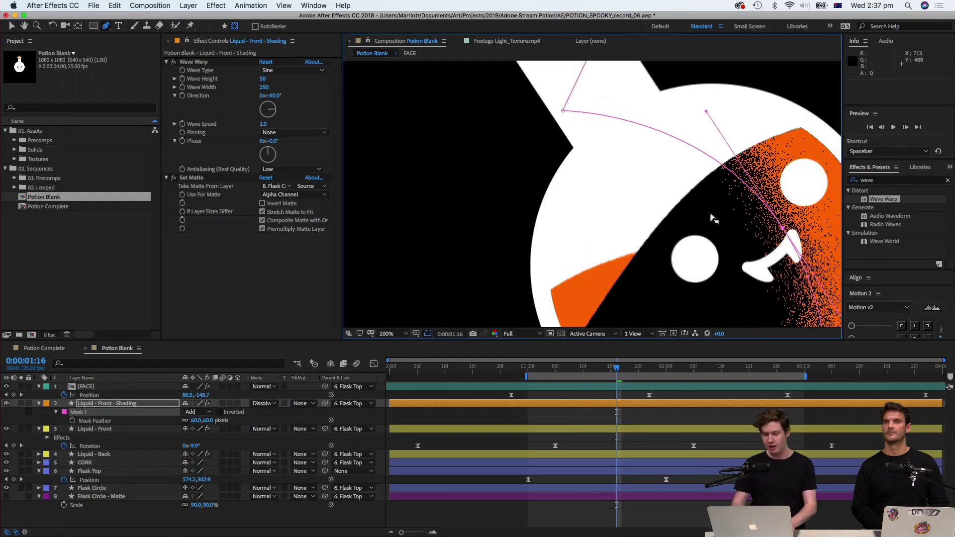
{"action": "scroll", "coordinate": [536, 179], "scroll_direction": "up", "scroll_amount": 3}
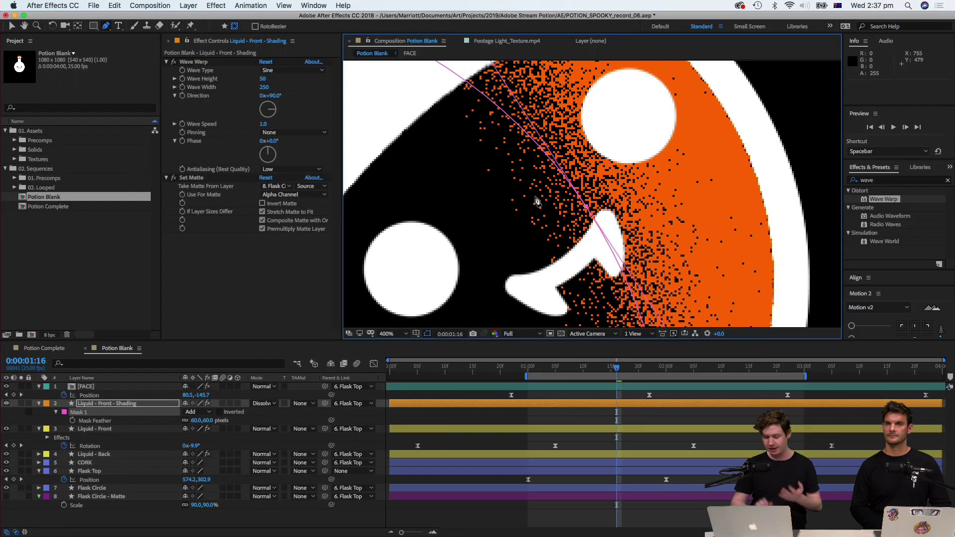
{"action": "key", "text": "comma"}
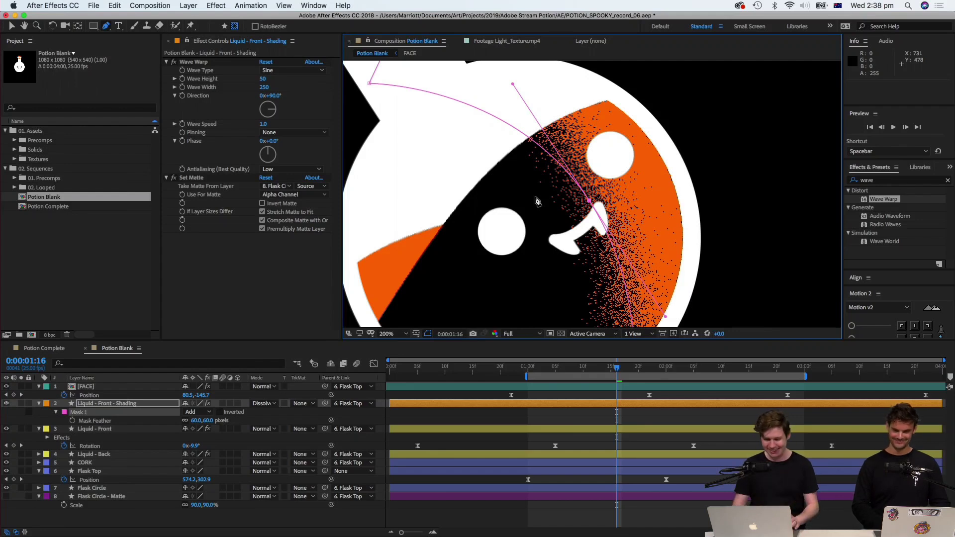
{"action": "left_click", "coordinate": [624, 417]}
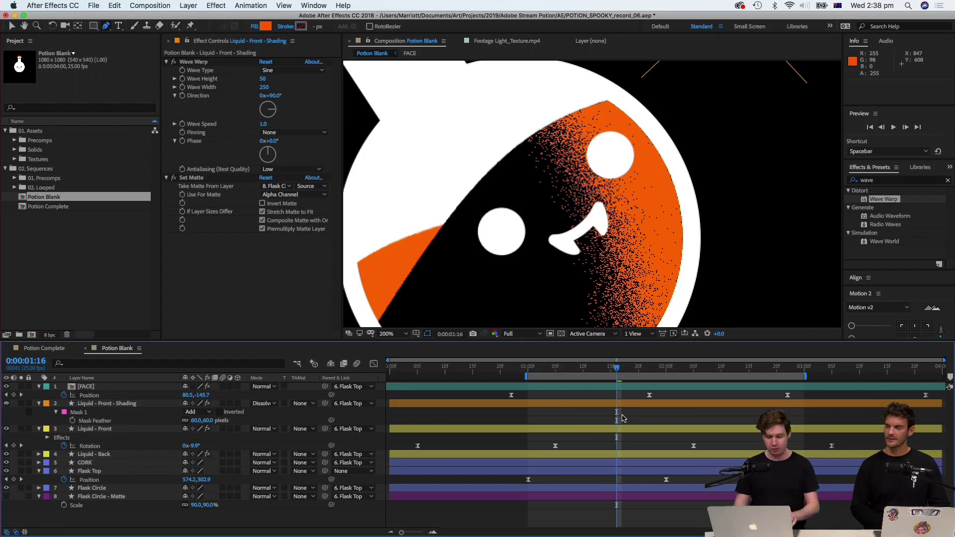
{"action": "scroll", "coordinate": [666, 311], "scroll_direction": "down", "scroll_amount": 1}
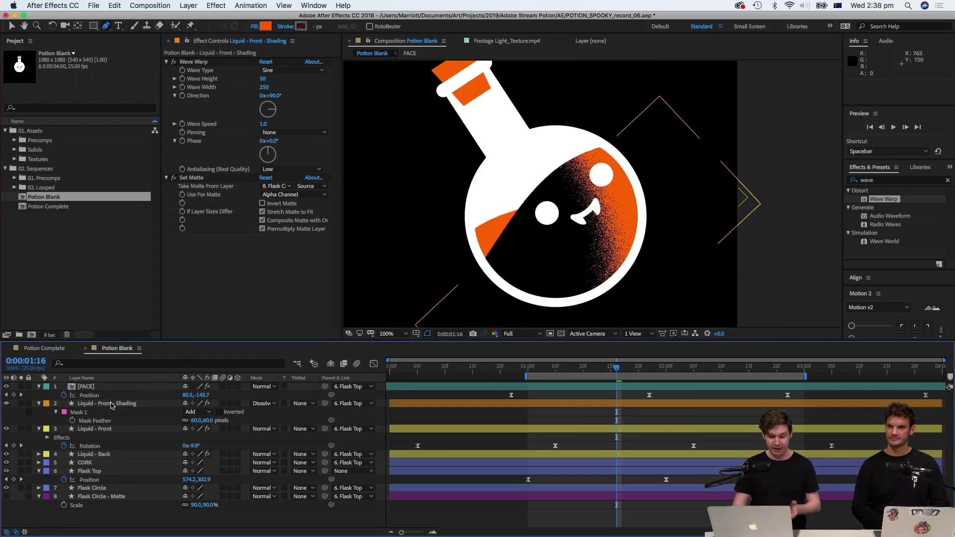
Duplicate the Liquid - Back layer and rename the copy Liquid - Back - Shading.
{"action": "left_click", "coordinate": [93, 429]}
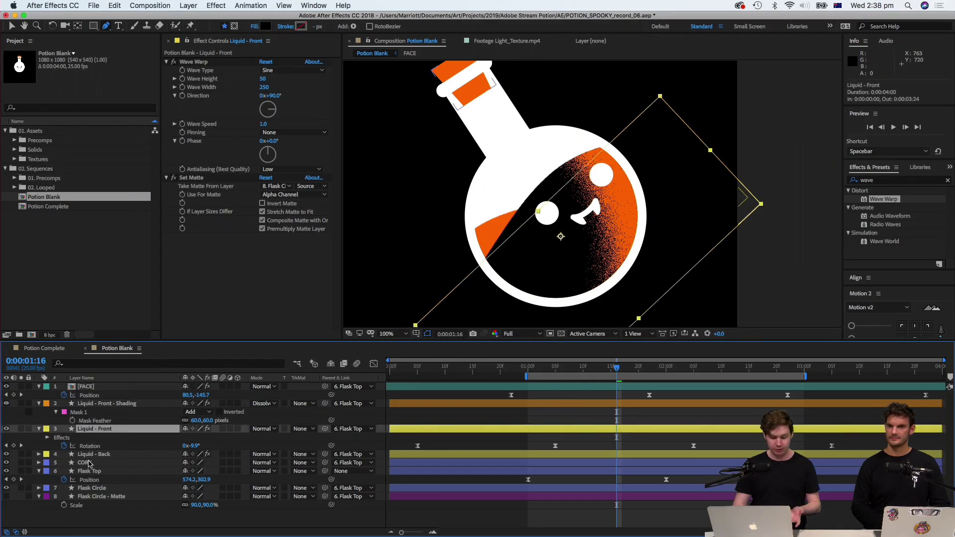
{"action": "left_click", "coordinate": [94, 455]}
{"action": "key", "text": "comma"}
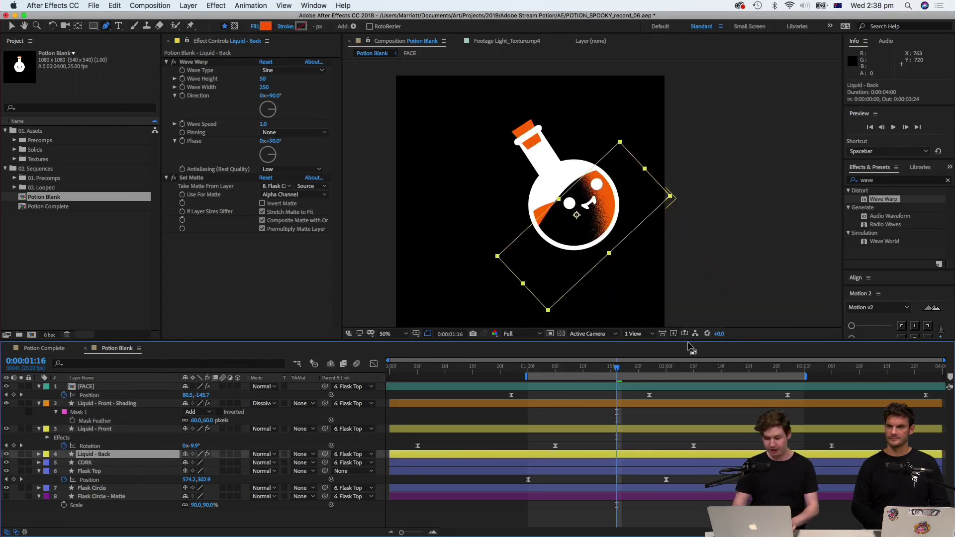
{"action": "left_click_drag", "start_coordinate": [650, 369], "coordinate": [683, 368]}
{"action": "key", "text": "super+d"}
{"action": "key", "text": "Return"}
{"action": "left_click", "coordinate": [117, 454]}
{"action": "key", "text": "BackSpace"}
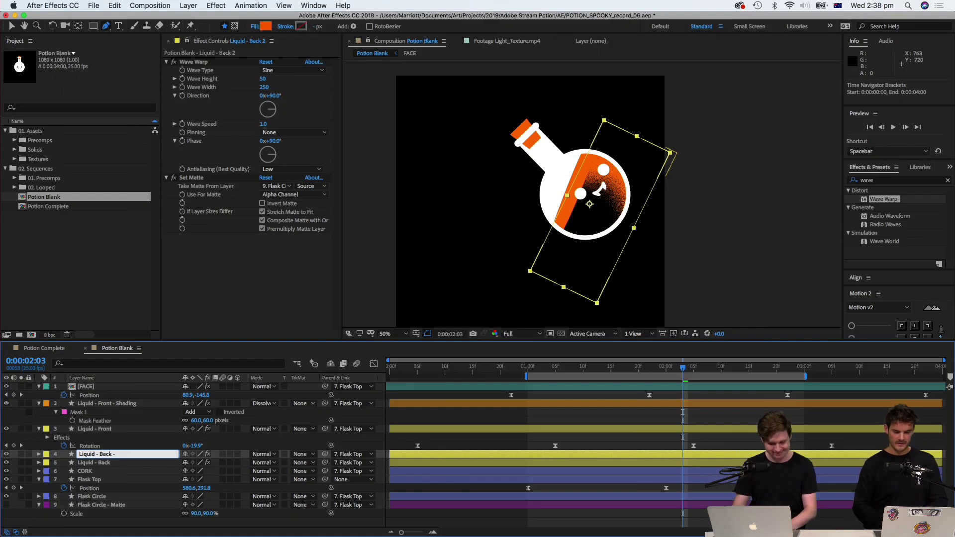
{"action": "type", "text": "- Shading"}
{"action": "key", "text": "Return"}
View the Mac's processor, memory and graphics specifications in the system overview, and close it.
{"action": "left_click", "coordinate": [130, 457]}
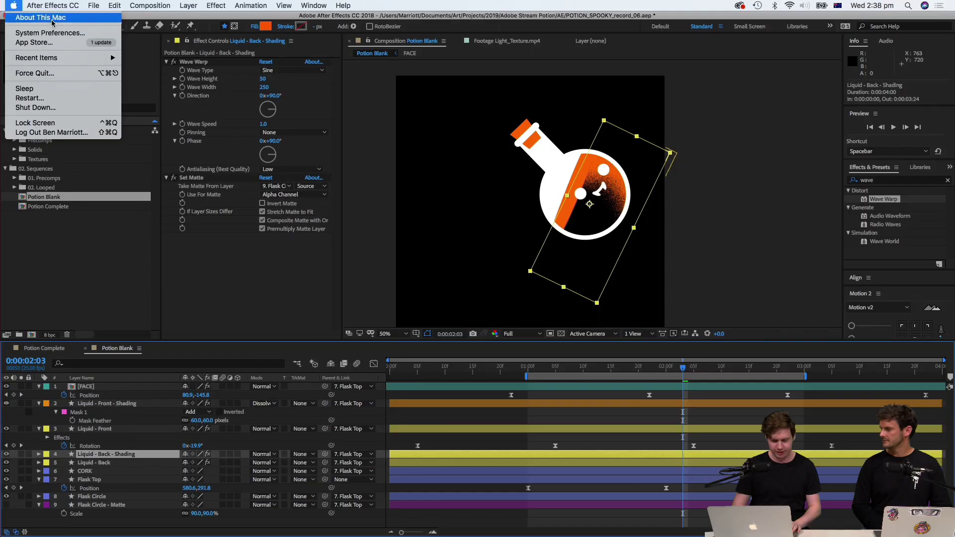
{"action": "left_click", "coordinate": [52, 18]}
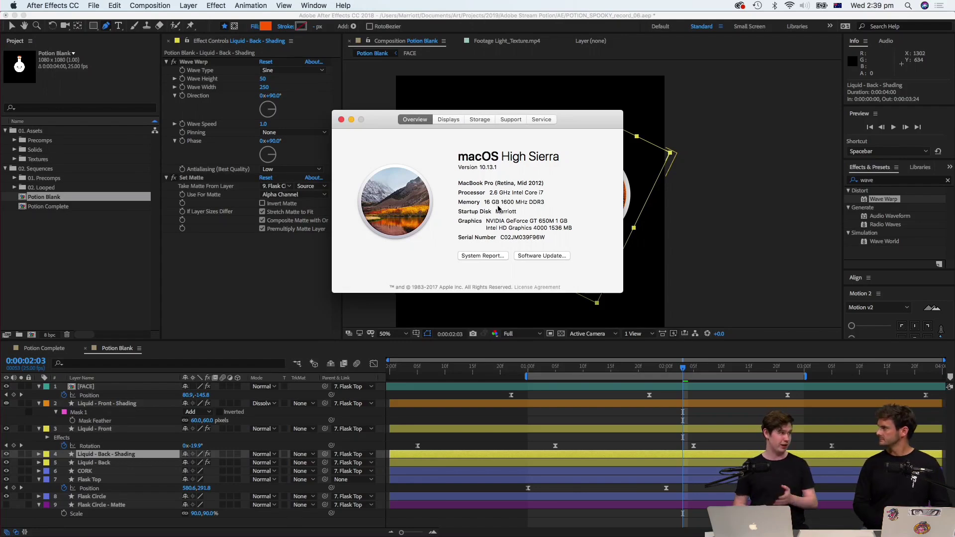
{"action": "left_click", "coordinate": [341, 120]}
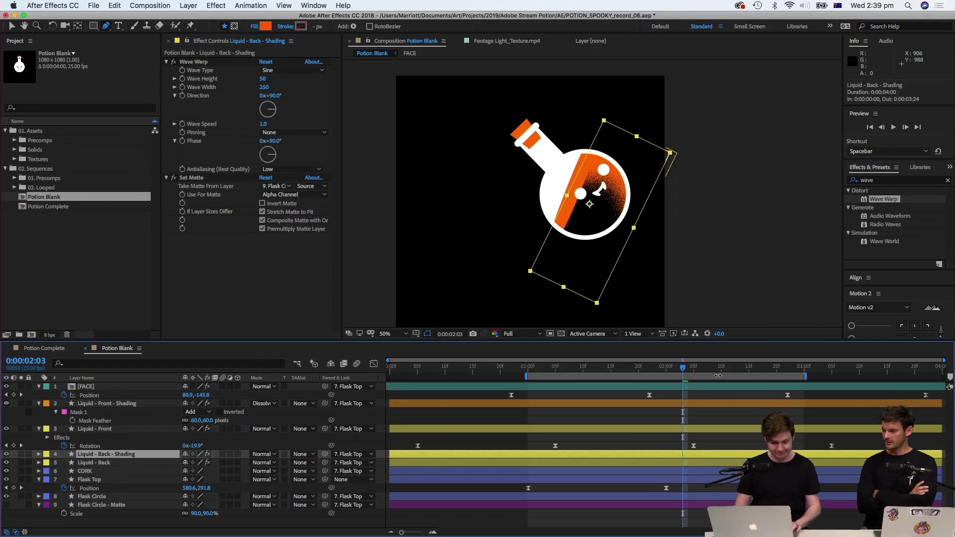
Give Liquid - Back - Shading an Orange label and draw a closed four-point mask on it, covering the tilted flask's upper half.
{"action": "left_click", "coordinate": [47, 456]}
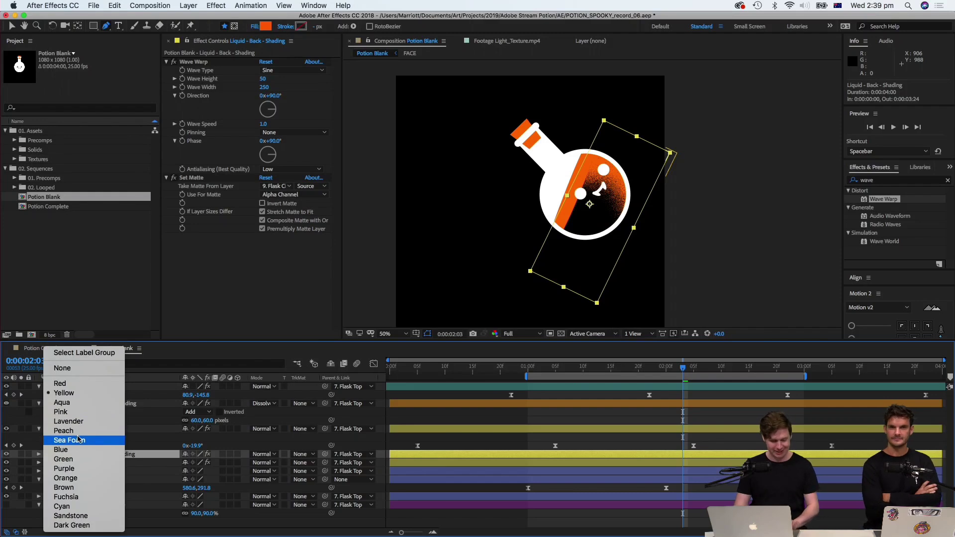
{"action": "left_click", "coordinate": [74, 479]}
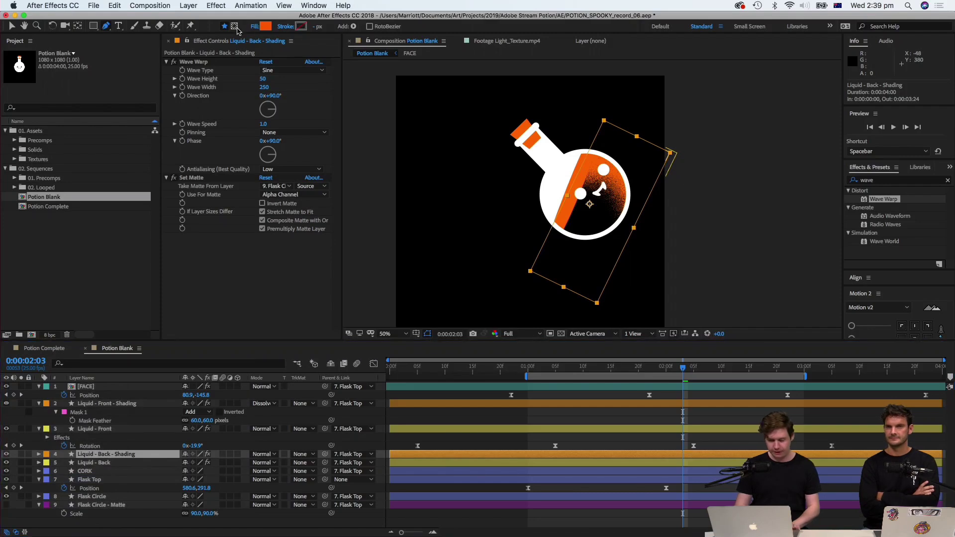
{"action": "left_click", "coordinate": [552, 101]}
{"action": "left_click", "coordinate": [535, 170]}
{"action": "left_click", "coordinate": [704, 238]}
{"action": "left_click", "coordinate": [738, 135]}
{"action": "left_click", "coordinate": [552, 101]}
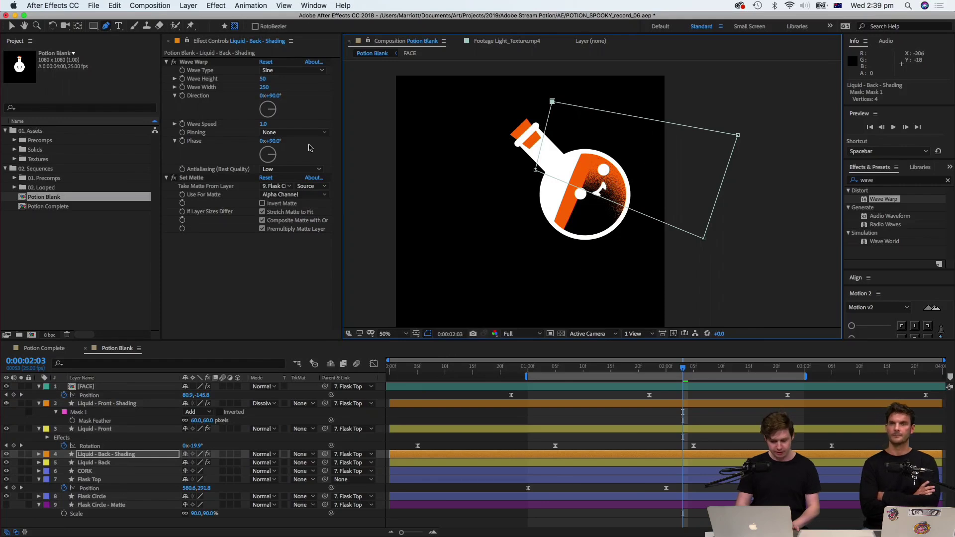
Set the Liquid - Back - Shading shape fill to black, 000000.
{"action": "key", "text": "KP_7"}
{"action": "key", "text": "KP_4"}
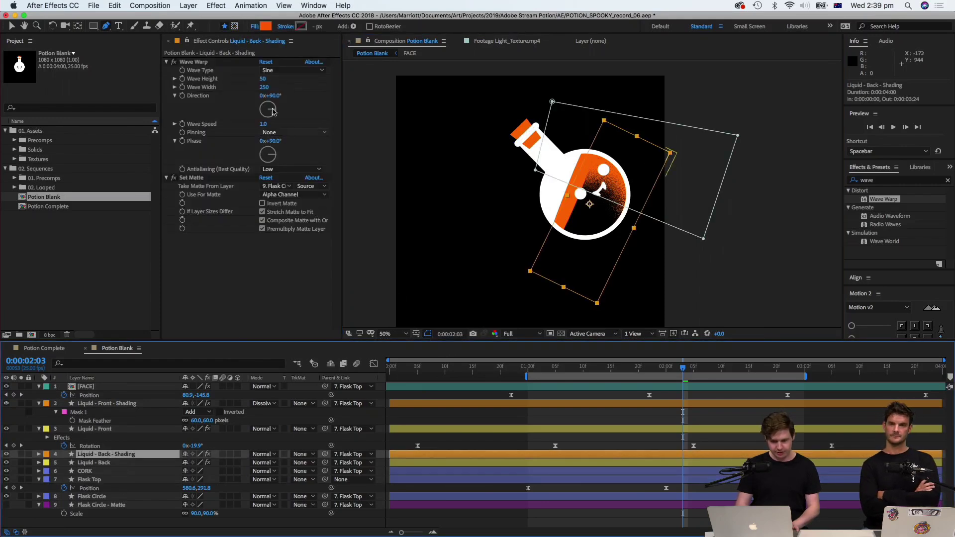
{"action": "left_click", "coordinate": [265, 30]}
{"action": "left_click", "coordinate": [53, 157]}
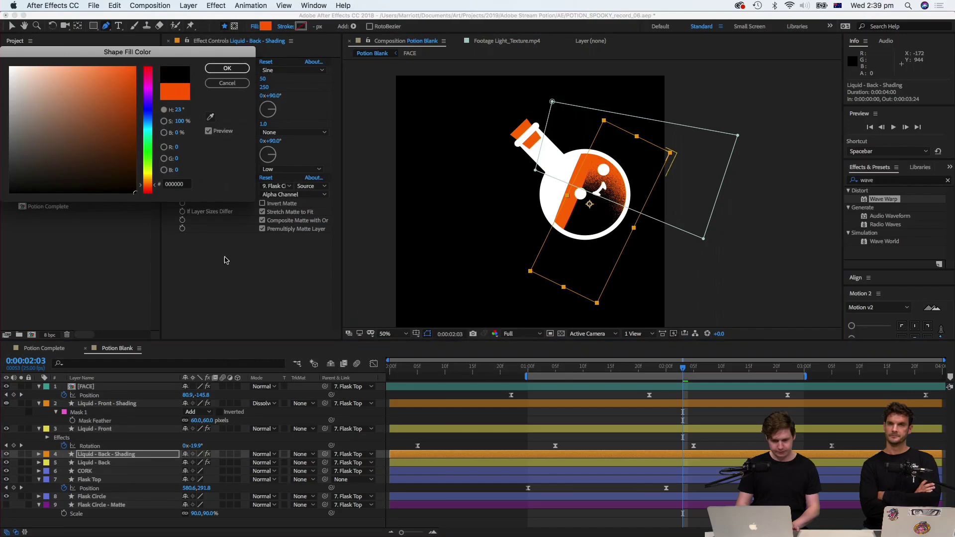
{"action": "left_click", "coordinate": [226, 66]}
Set the Mask Feather on Liquid - Back - Shading to 60 pixels and the layer's blending mode to Dissolve.
{"action": "key", "text": "f"}
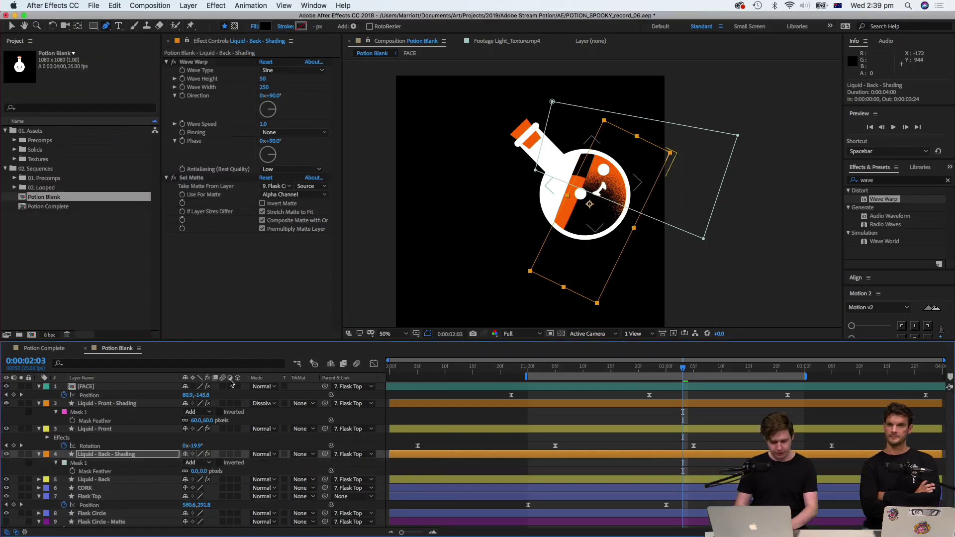
{"action": "left_click", "coordinate": [202, 472]}
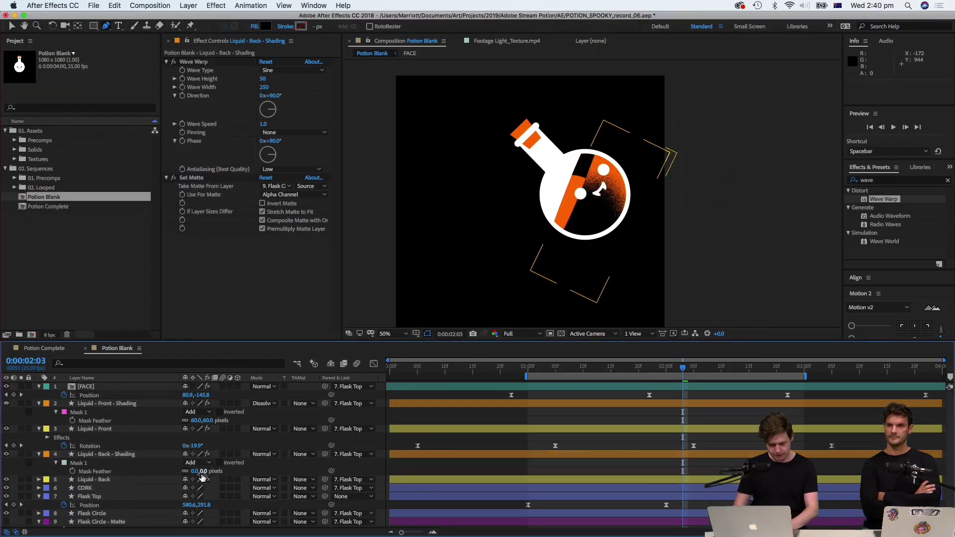
{"action": "key", "text": "Return"}
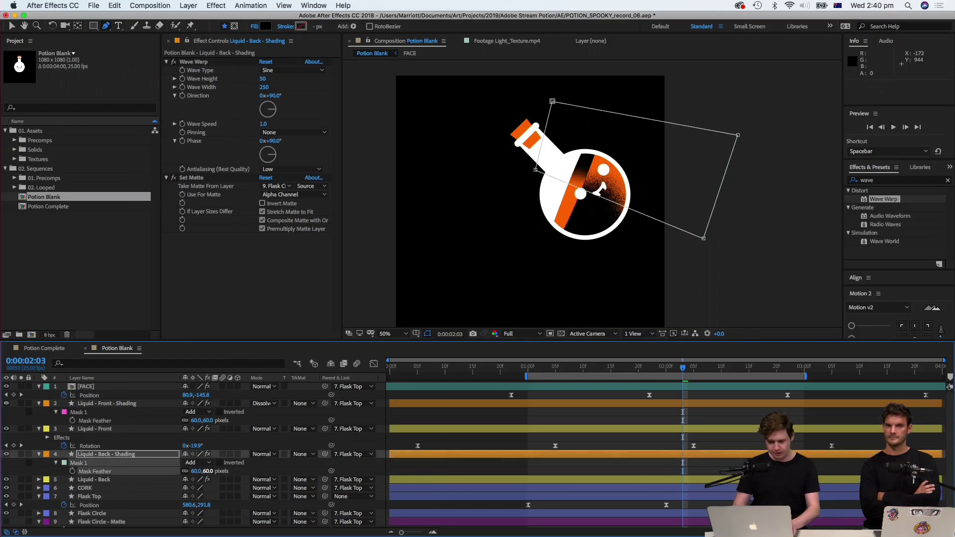
{"action": "left_click", "coordinate": [265, 457]}
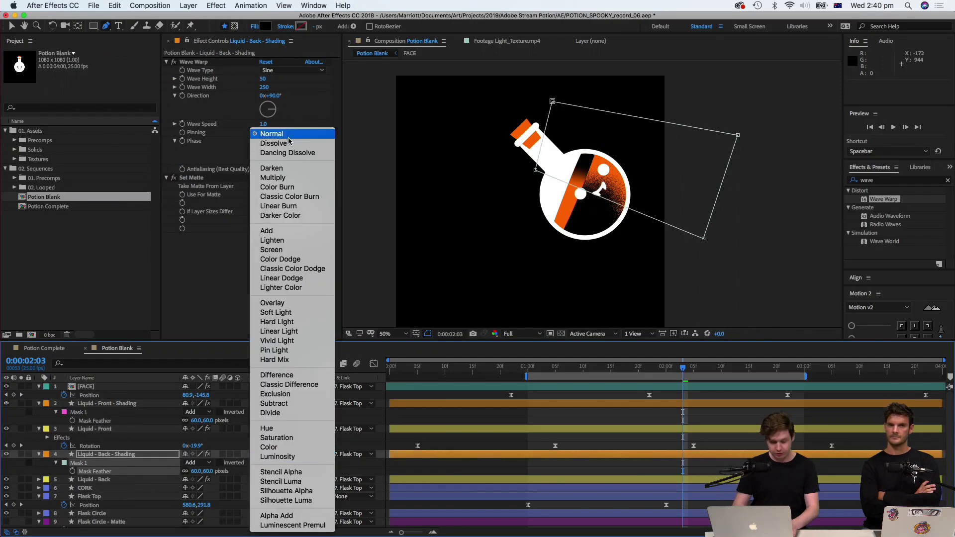
{"action": "left_click", "coordinate": [283, 146]}
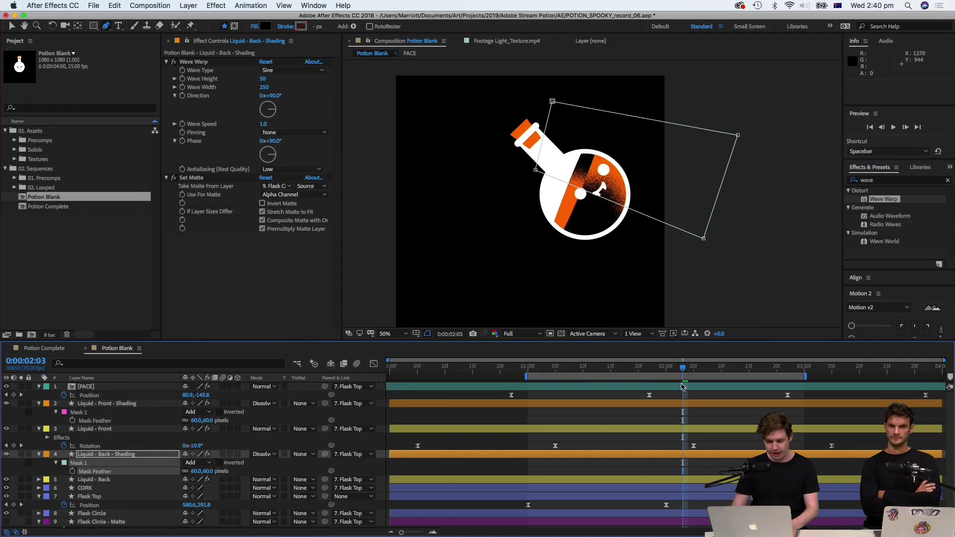
Preview the animation, set the preview resolution to Half, and play the loop again.
{"action": "key", "text": "space"}
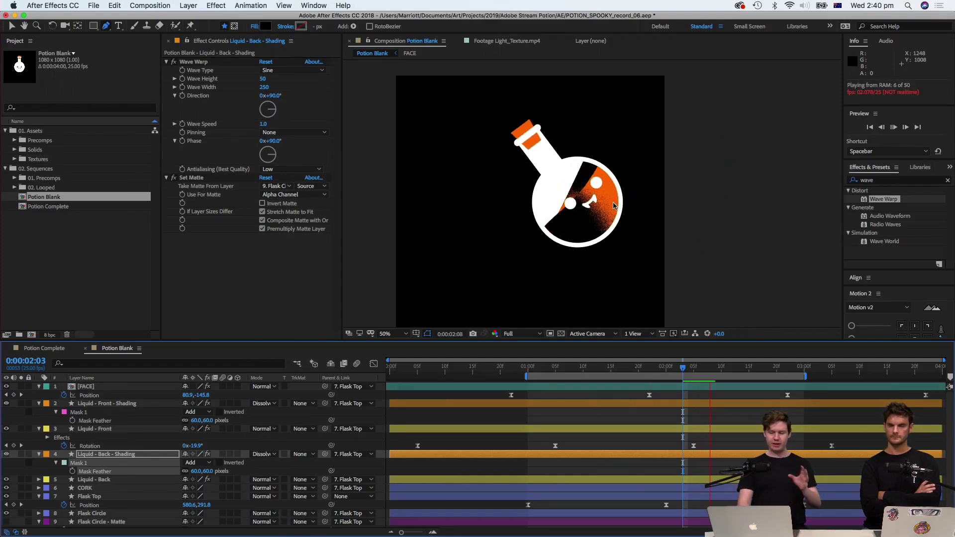
{"action": "key", "text": "space"}
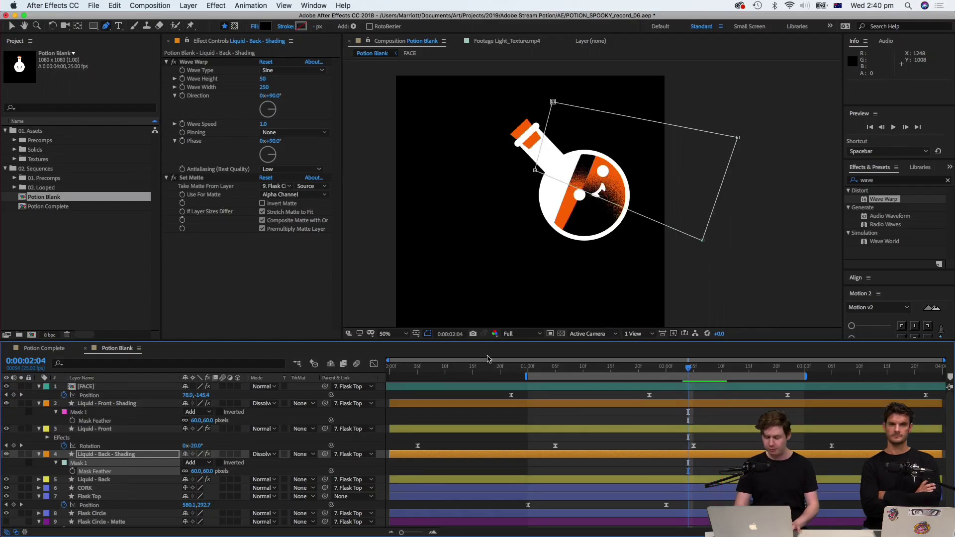
{"action": "left_click", "coordinate": [525, 333]}
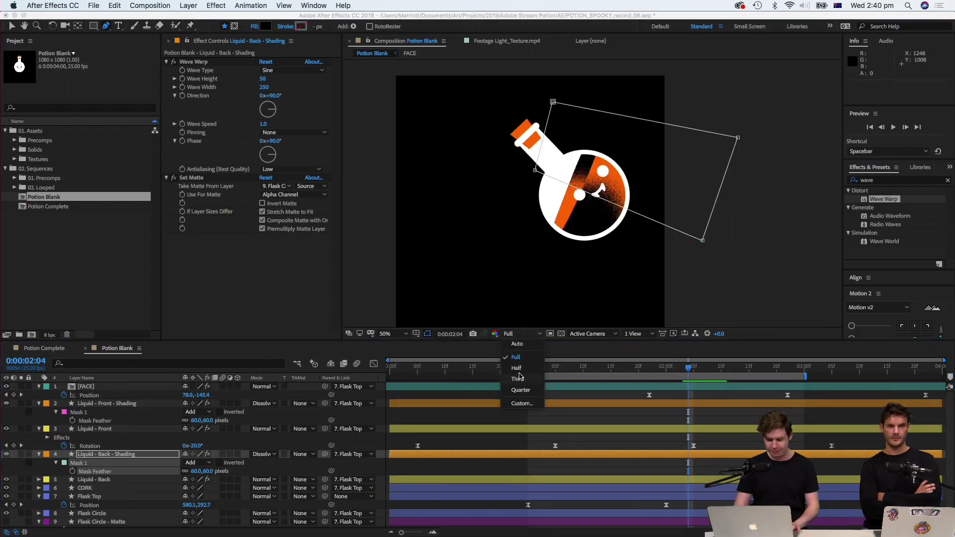
{"action": "left_click", "coordinate": [517, 369]}
{"action": "key", "text": "space"}
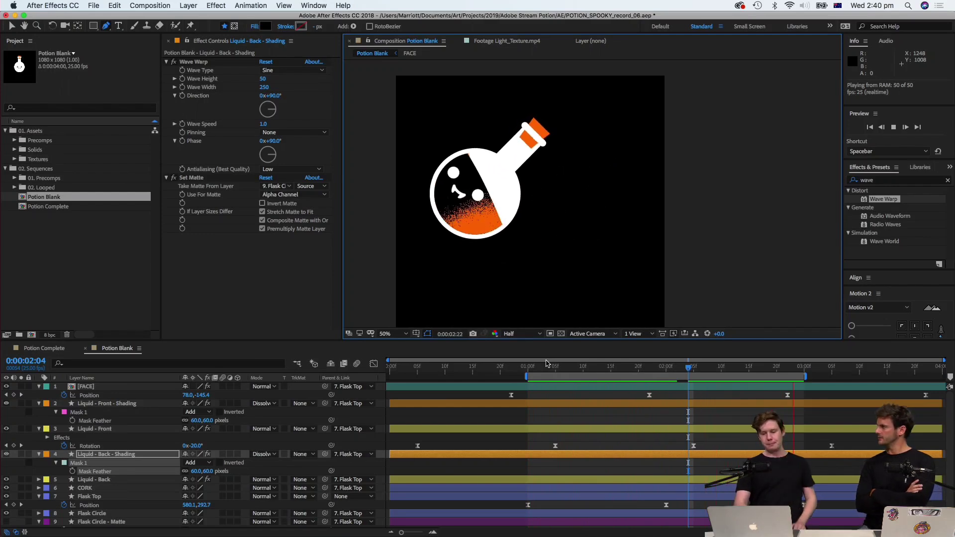
{"action": "key", "text": "space"}
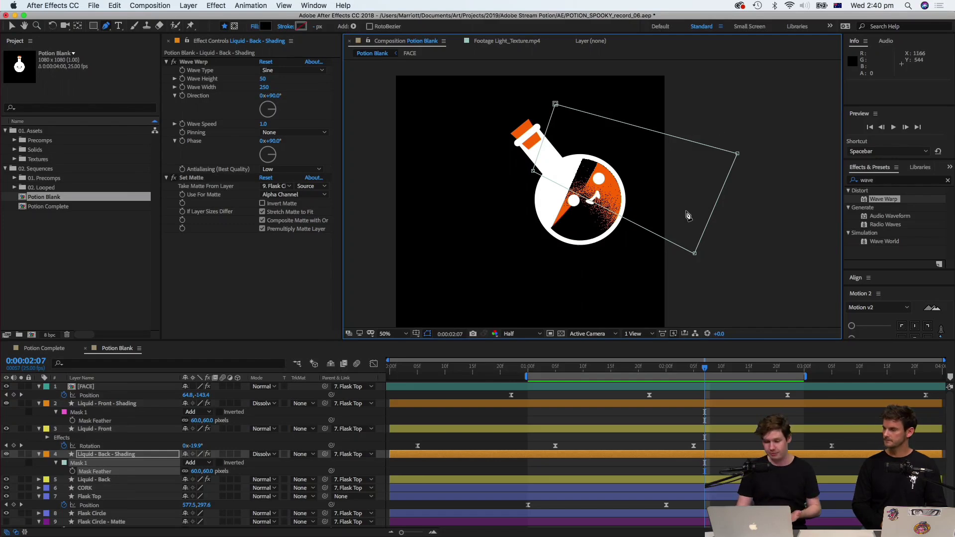
Move the mask corner nearest the flask's lower side slightly inward on Liquid - Back - Shading.
{"action": "left_click_drag", "start_coordinate": [695, 253], "coordinate": [680, 248]}
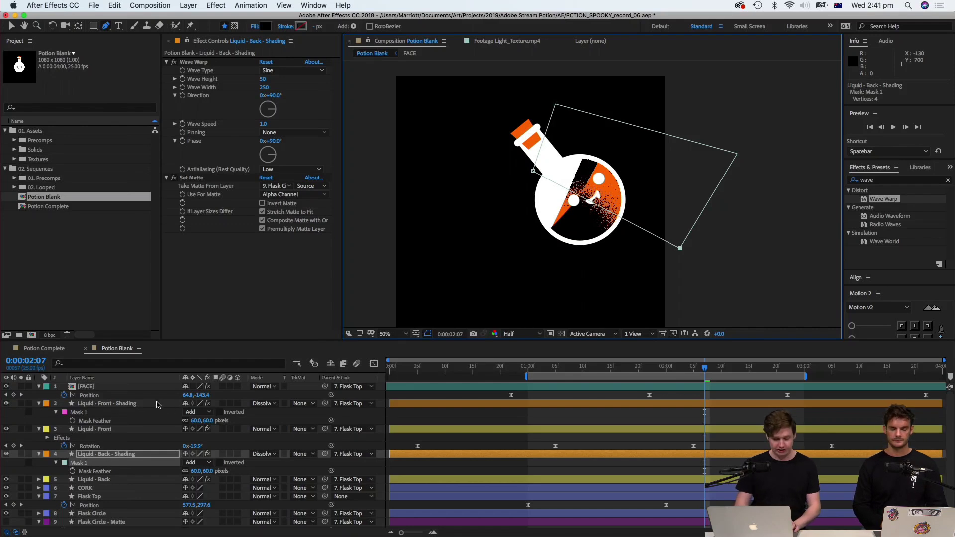
Duplicate the CORK layer, rename the copy CORK - shading, and give it an Orange label.
{"action": "left_click", "coordinate": [97, 488]}
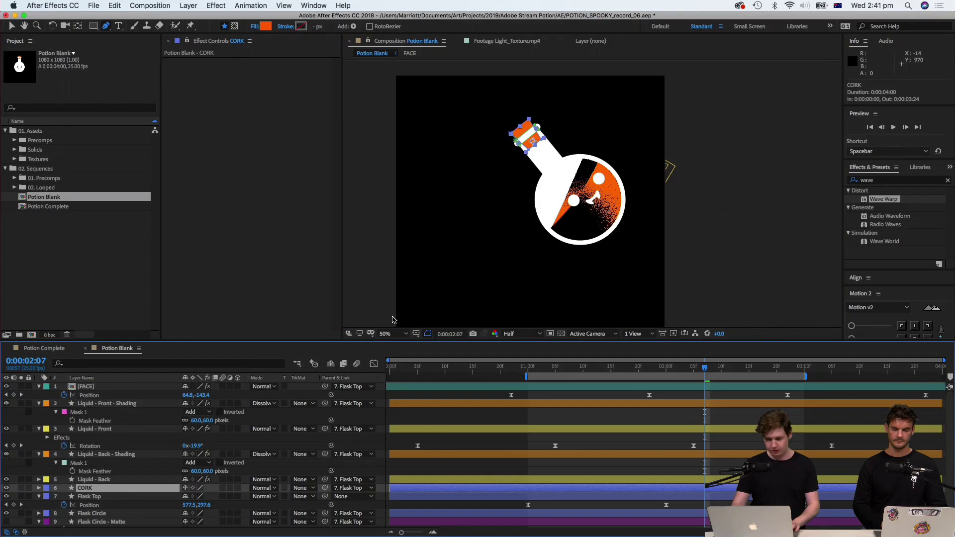
{"action": "key", "text": "period"}
{"action": "key", "text": "super+d"}
{"action": "key", "text": "Return"}
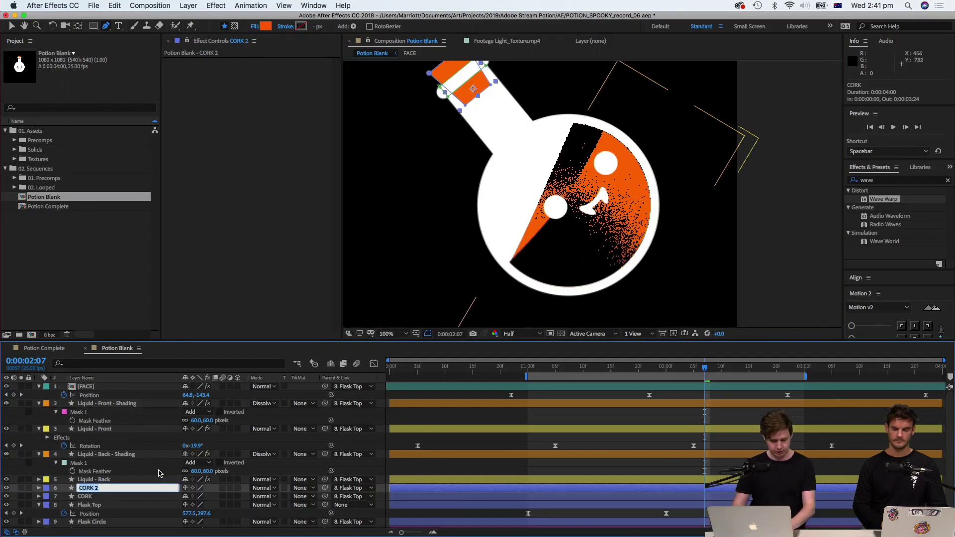
{"action": "type", "text": "CORK"}
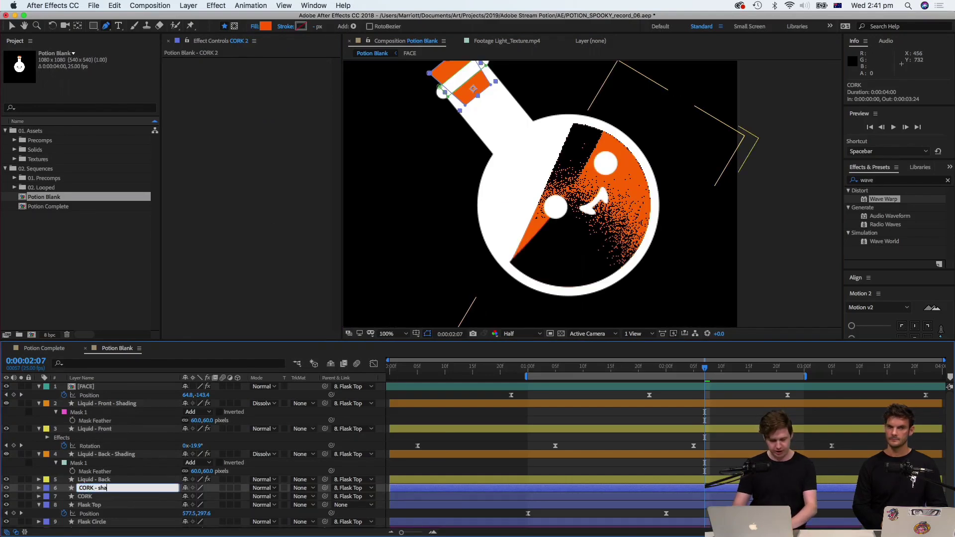
{"action": "left_click", "coordinate": [45, 490]}
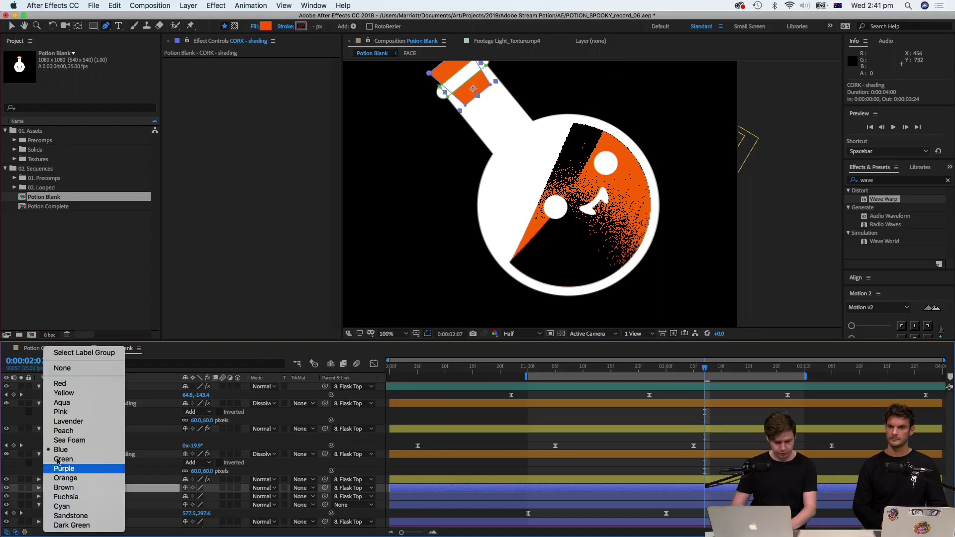
{"action": "left_click", "coordinate": [74, 478]}
Set the CORK - shading shape fill to black, 000000.
{"action": "left_click_drag", "start_coordinate": [577, 147], "coordinate": [590, 219]}
{"action": "key", "text": "g"}
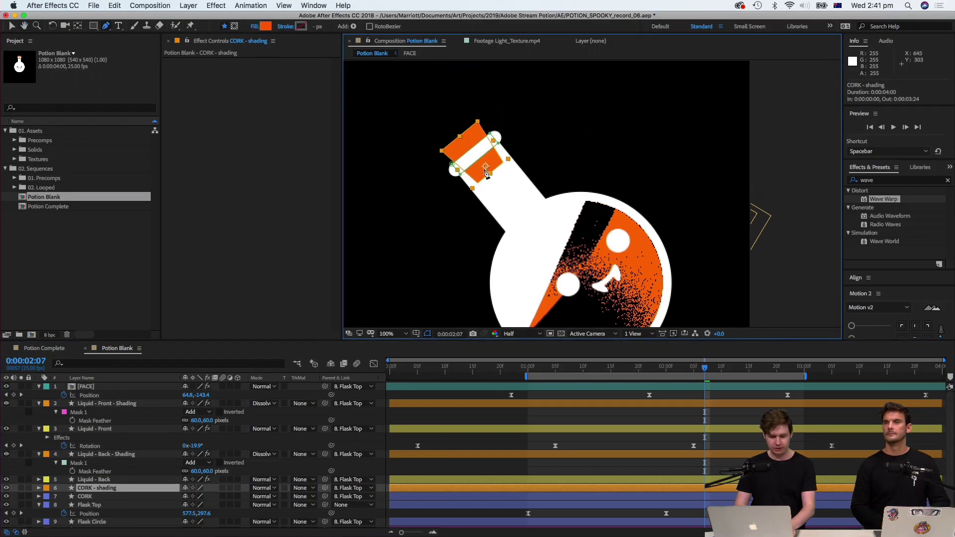
{"action": "left_click", "coordinate": [265, 26]}
{"action": "type", "text": "000000"}
{"action": "key", "text": "Tab"}
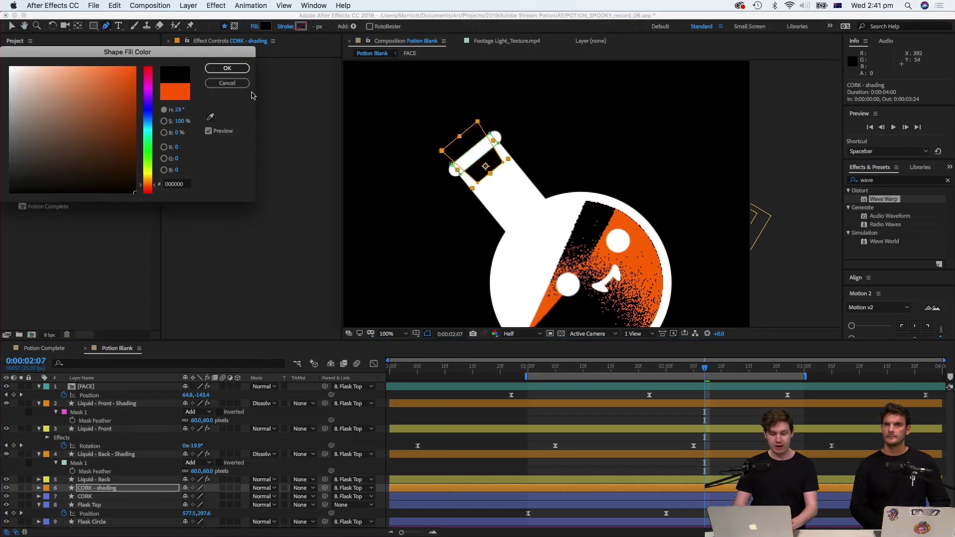
{"action": "left_click", "coordinate": [237, 67]}
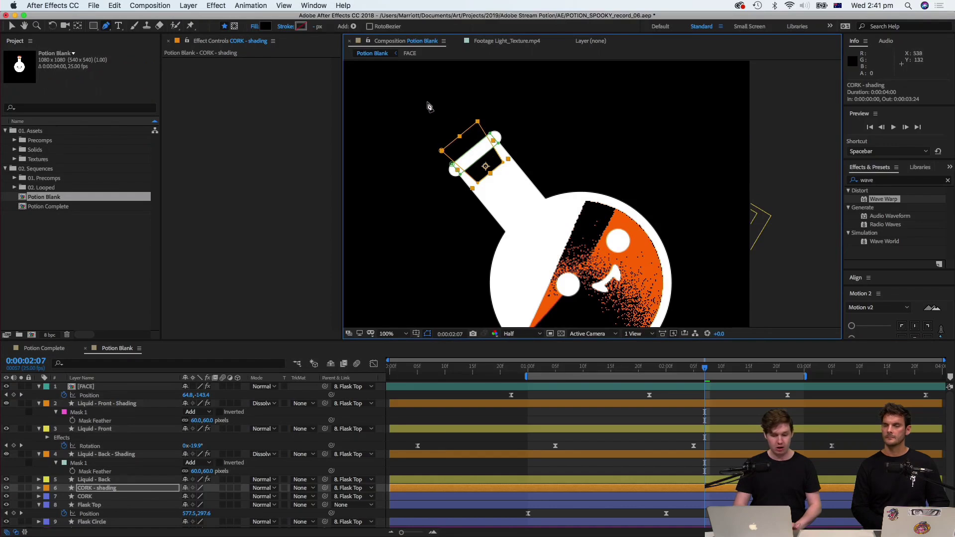
Draw a closed four-point mask on CORK - shading, covering the cork's right half along the neck's direction.
{"action": "left_click", "coordinate": [481, 76]}
{"action": "left_click", "coordinate": [439, 102]}
{"action": "left_click", "coordinate": [516, 205]}
{"action": "left_click", "coordinate": [564, 160]}
{"action": "left_click", "coordinate": [481, 76]}
Reveal the masks on CORK - shading and set Mask 2's mode to Subtract.
{"action": "key", "text": "period"}
{"action": "scroll", "coordinate": [490, 168], "scroll_direction": "left", "scroll_amount": 5}
{"action": "scroll", "coordinate": [490, 167], "scroll_direction": "up", "scroll_amount": 3}
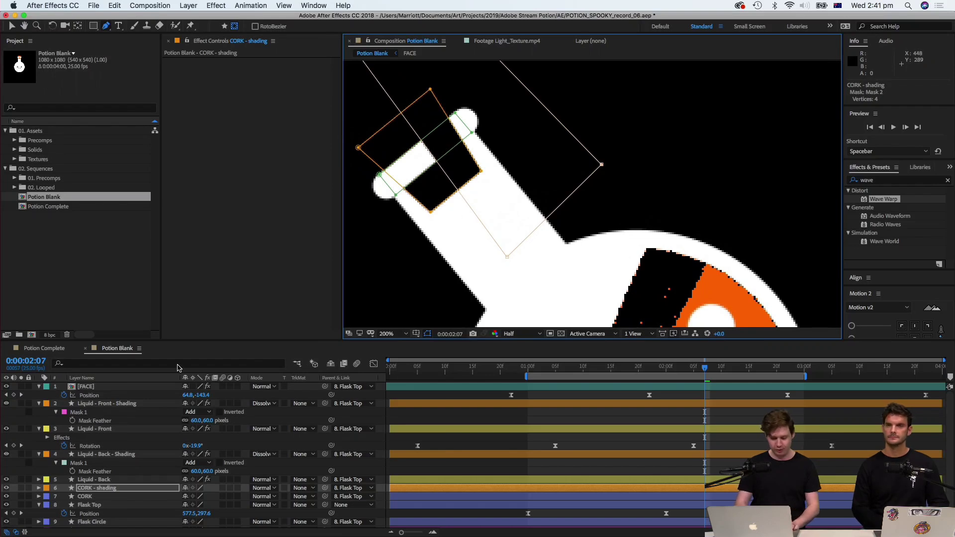
{"action": "key", "text": "m"}
{"action": "scroll", "coordinate": [118, 452], "scroll_direction": "down", "scroll_amount": 2}
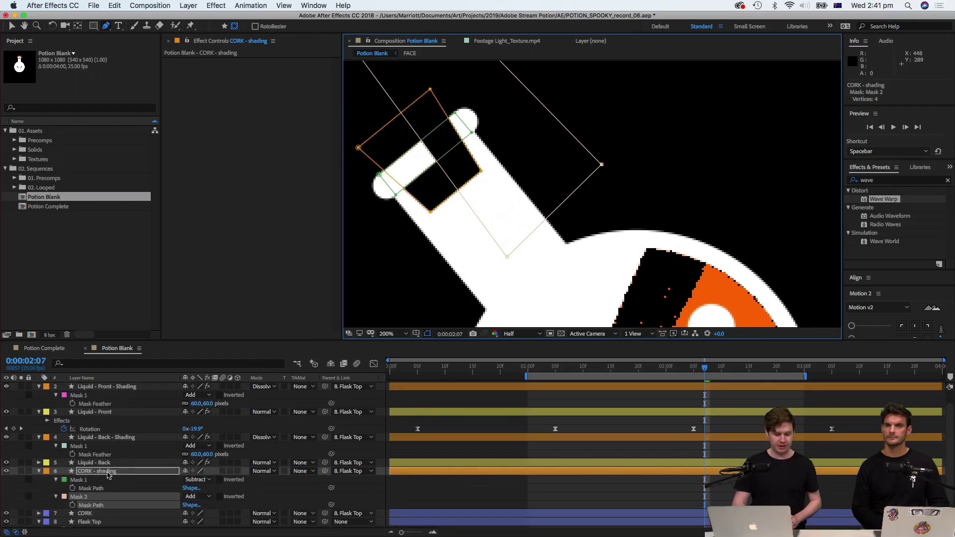
{"action": "left_click", "coordinate": [84, 479]}
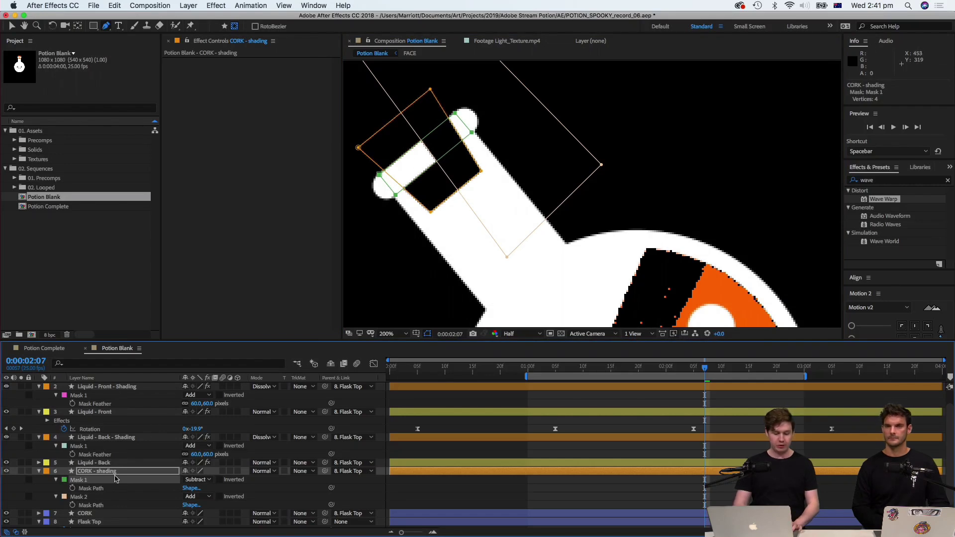
{"action": "left_click", "coordinate": [100, 499]}
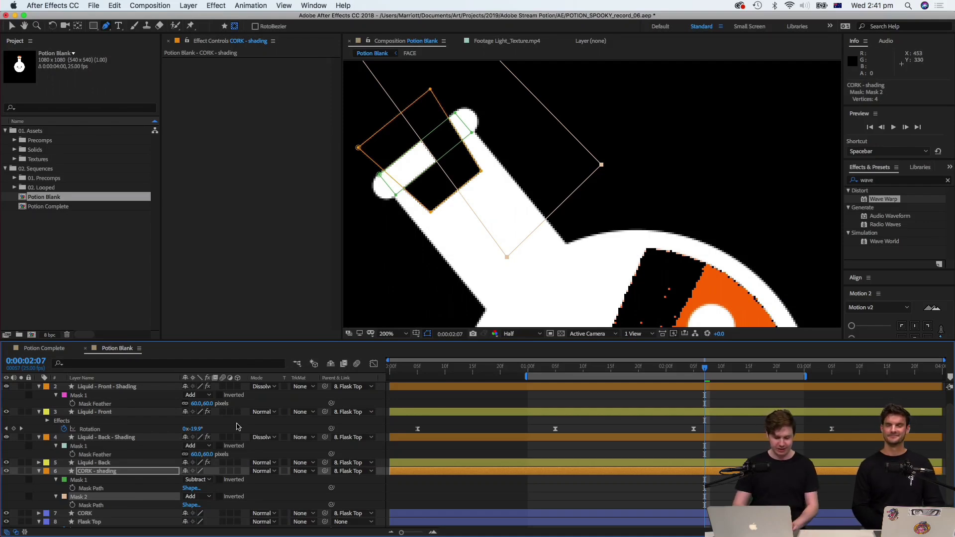
{"action": "left_click", "coordinate": [195, 496]}
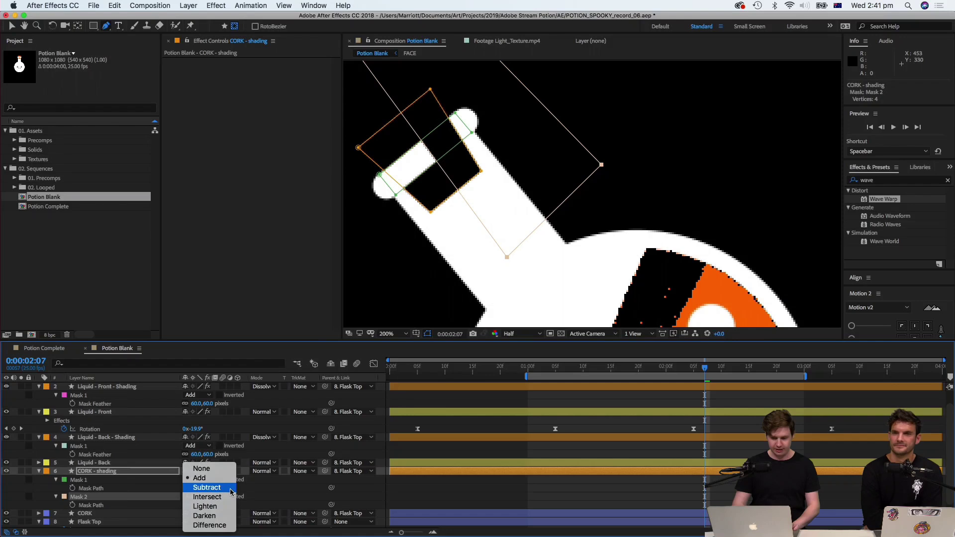
{"action": "left_click", "coordinate": [207, 488]}
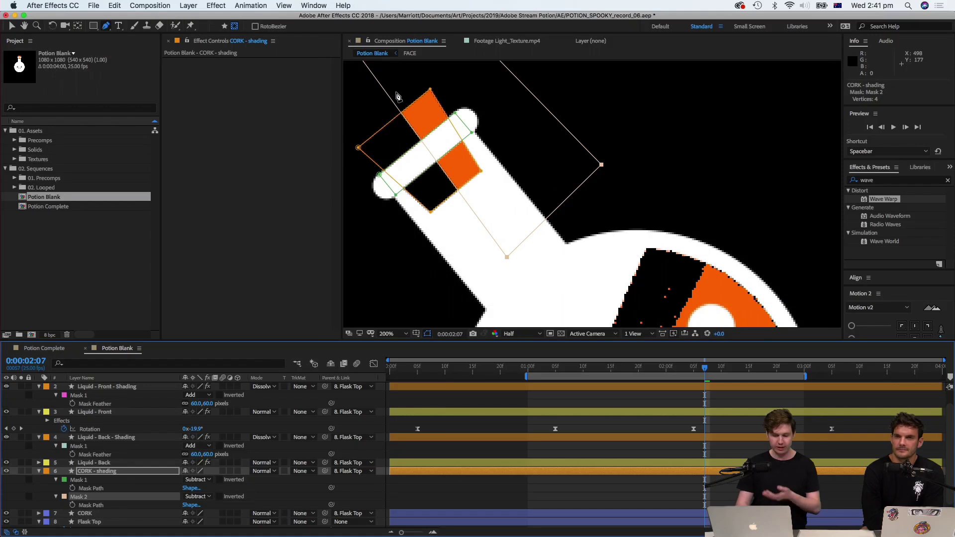
Set Mask 2's feather on CORK - shading to 60 pixels and the layer's blending mode to Dissolve.
{"action": "key", "text": "f"}
{"action": "left_click", "coordinate": [202, 505]}
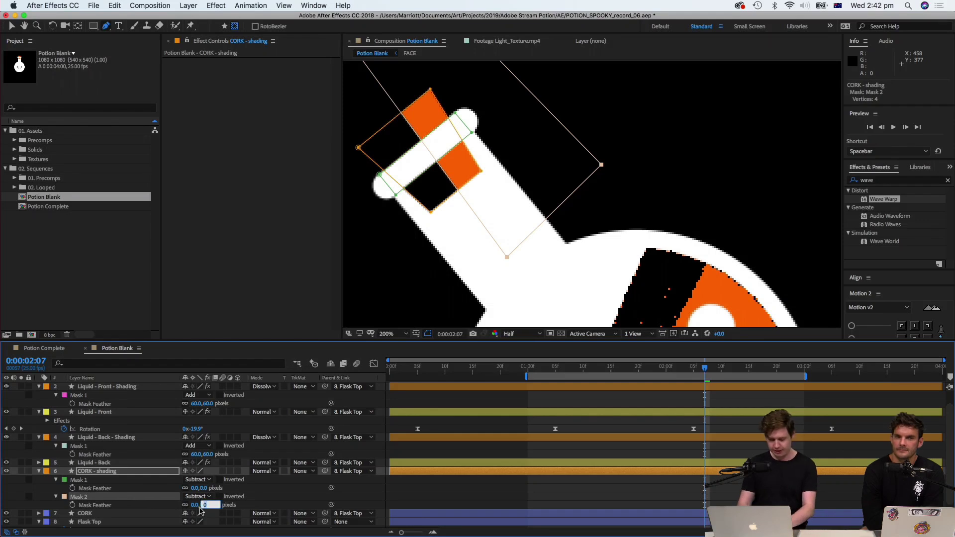
{"action": "key", "text": "Return"}
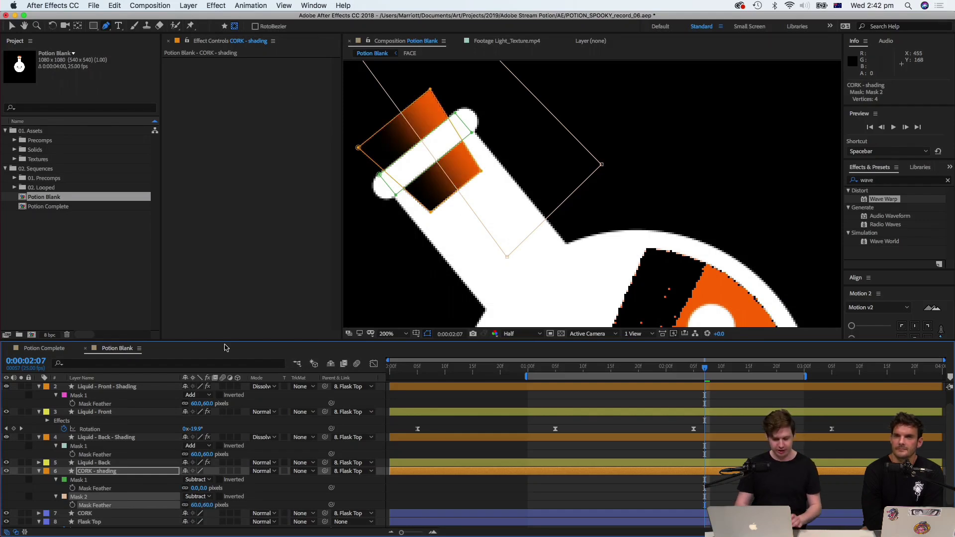
{"action": "left_click", "coordinate": [272, 476]}
{"action": "left_click", "coordinate": [271, 471]}
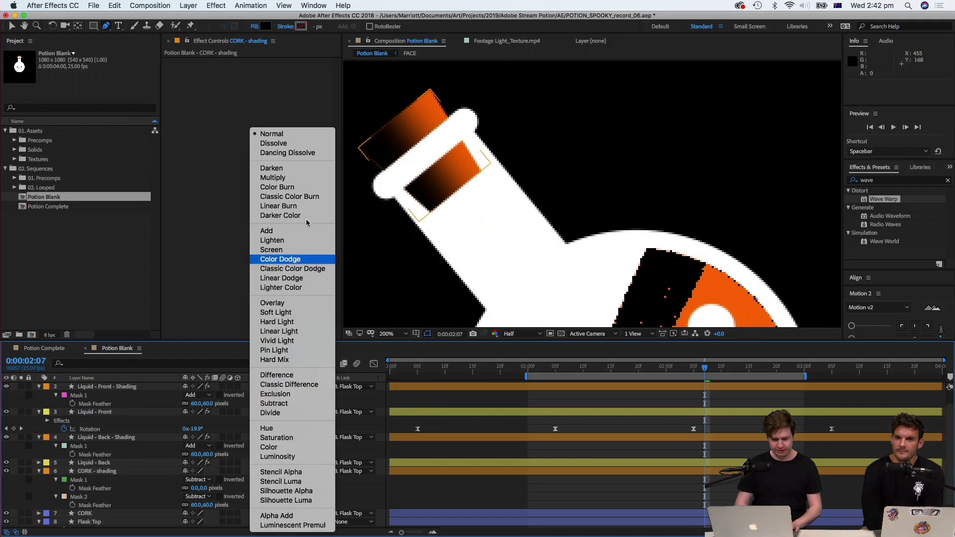
{"action": "left_click", "coordinate": [274, 143]}
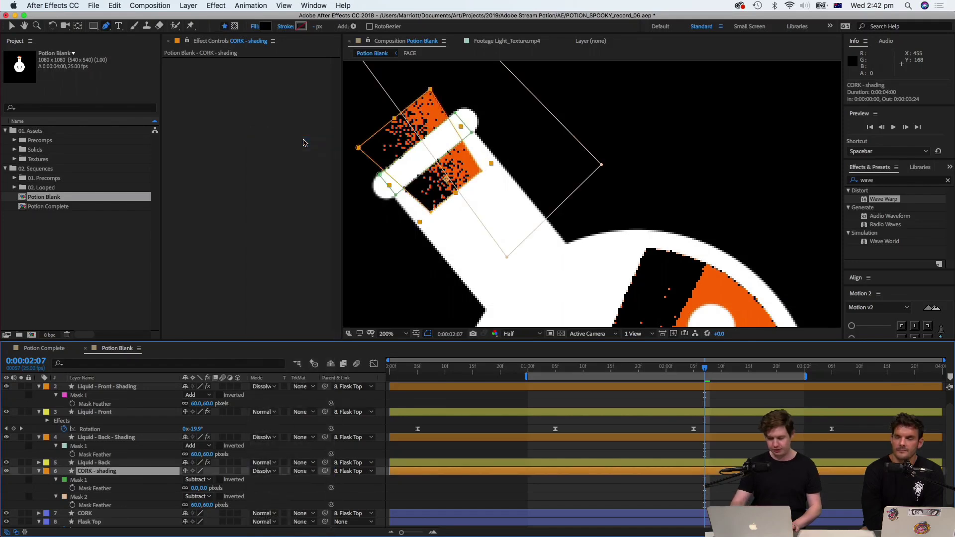
Move the playhead to 0:00:01:07, view the whole flask, and play the loop to check the cork shading.
{"action": "key", "text": "comma"}
{"action": "left_click", "coordinate": [566, 370]}
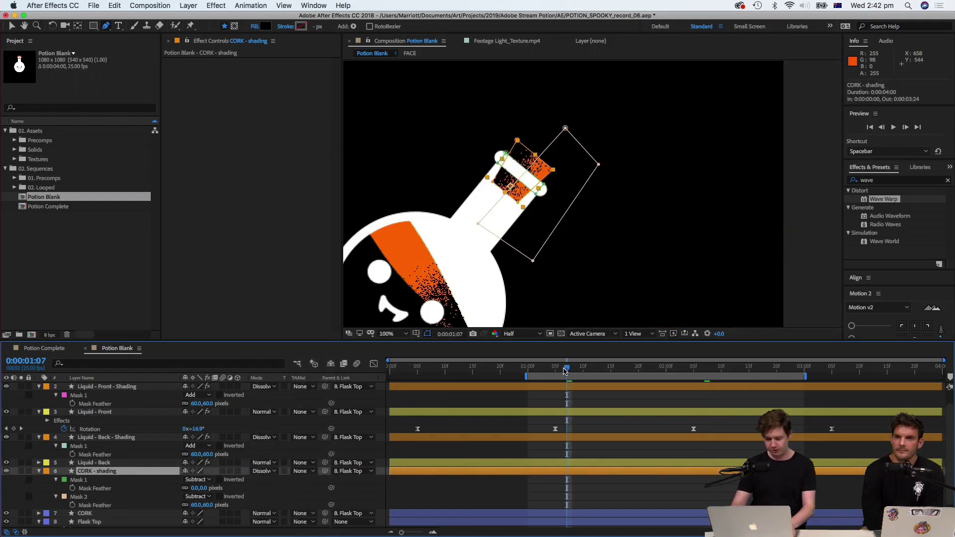
{"action": "key", "text": "comma"}
{"action": "key", "text": "space"}
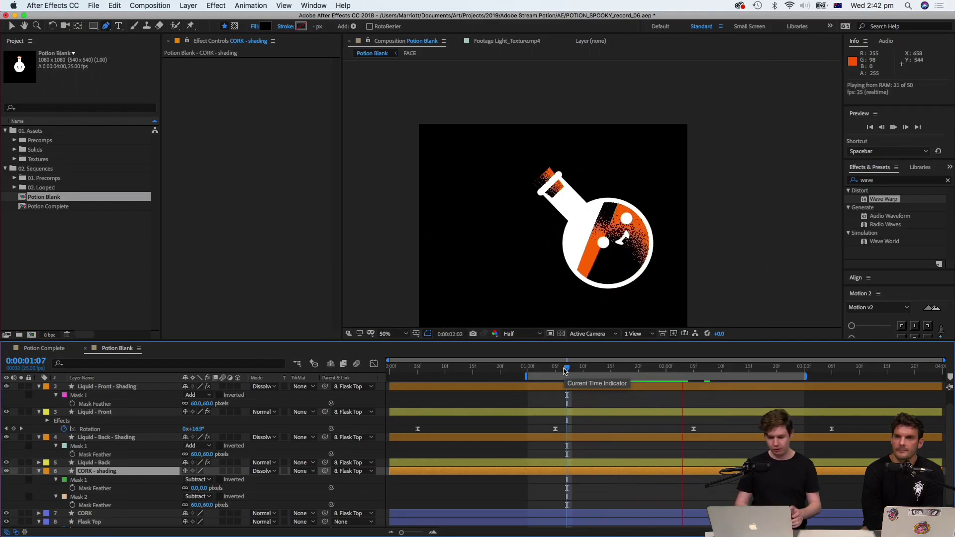
{"action": "key", "text": "space"}
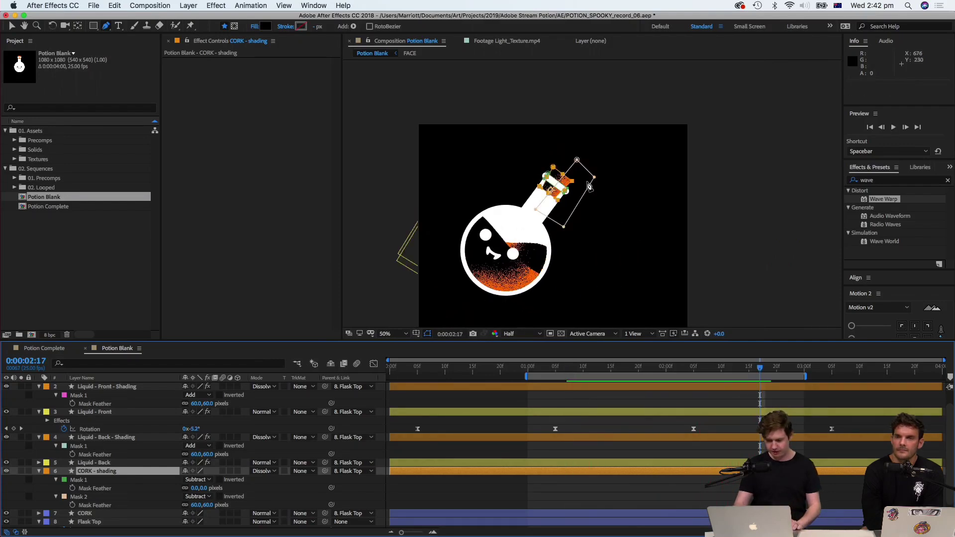
Nudge Mask 2's corner on the flask neck slightly toward the neck's edge and play the loop again.
{"action": "key", "text": "period"}
{"action": "left_click", "coordinate": [485, 228]}
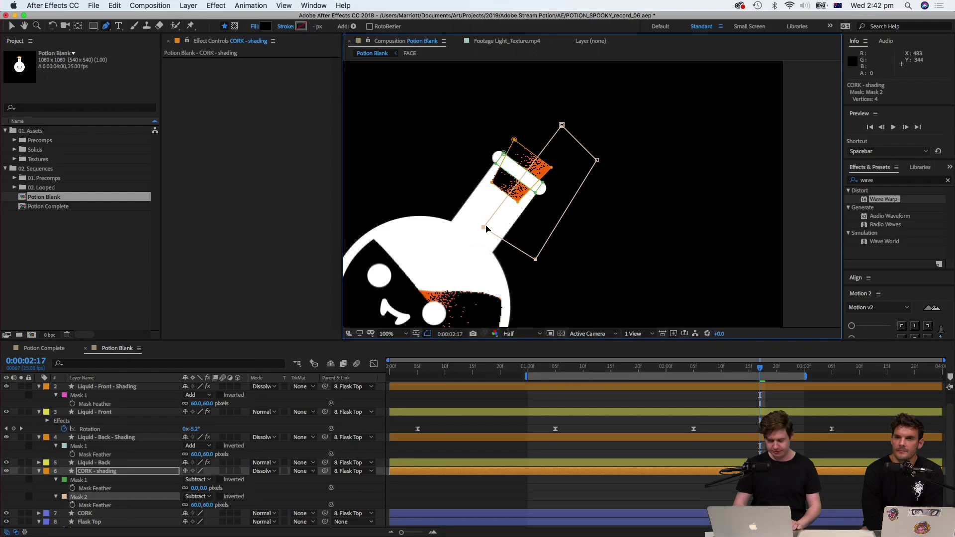
{"action": "key", "text": "space"}
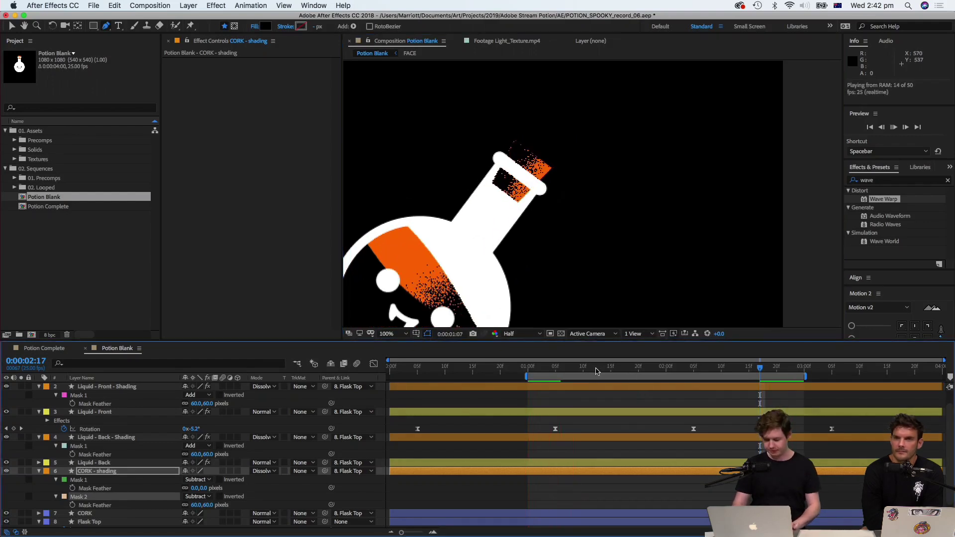
{"action": "key", "text": "comma"}
{"action": "left_click", "coordinate": [595, 368]}
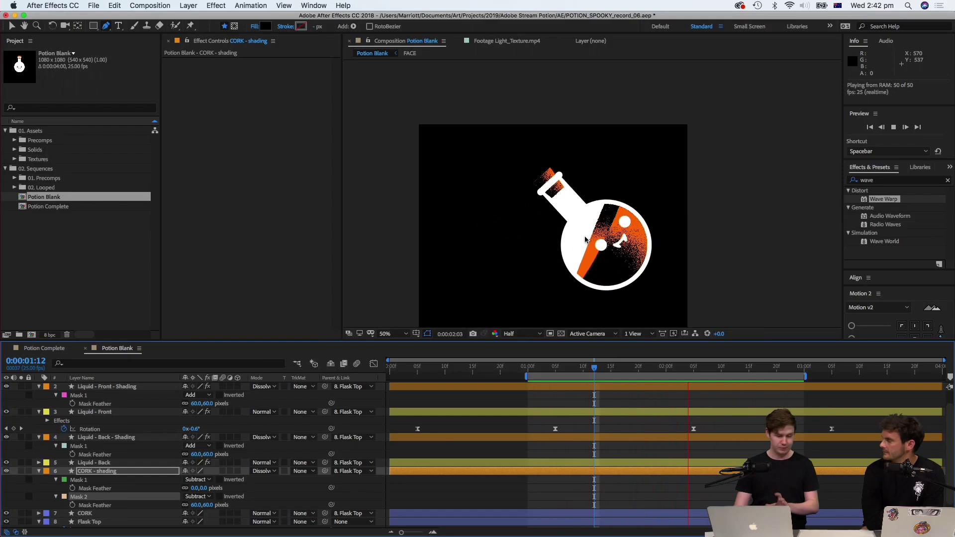
{"action": "key", "text": "space"}
Examine the cork and liquid grain up close and set the preview resolution to Full.
{"action": "key", "text": "period"}
{"action": "key", "text": "period"}
{"action": "key", "text": "period"}
{"action": "key", "text": "period"}
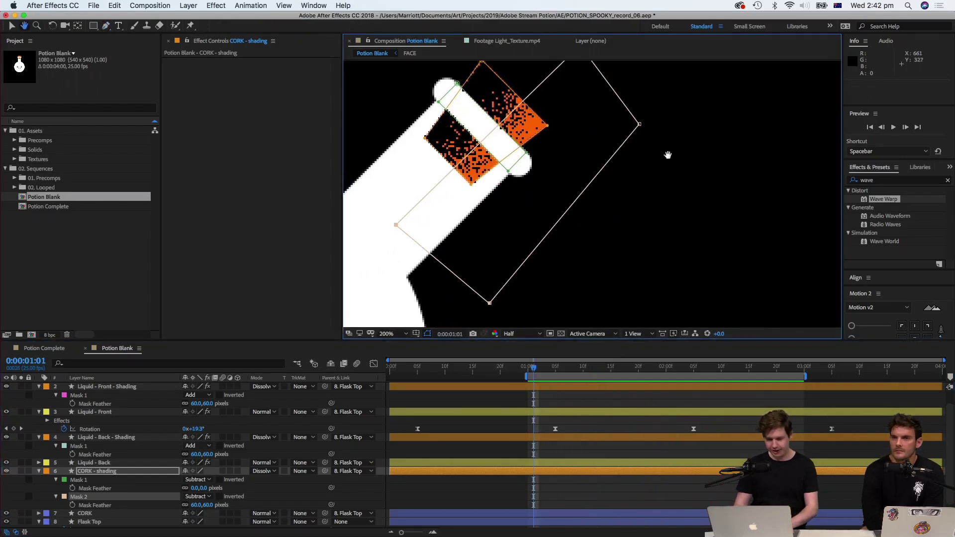
{"action": "scroll", "coordinate": [667, 155], "scroll_direction": "down", "scroll_amount": 5}
{"action": "scroll", "coordinate": [668, 155], "scroll_direction": "left", "scroll_amount": 8}
{"action": "key", "text": "g"}
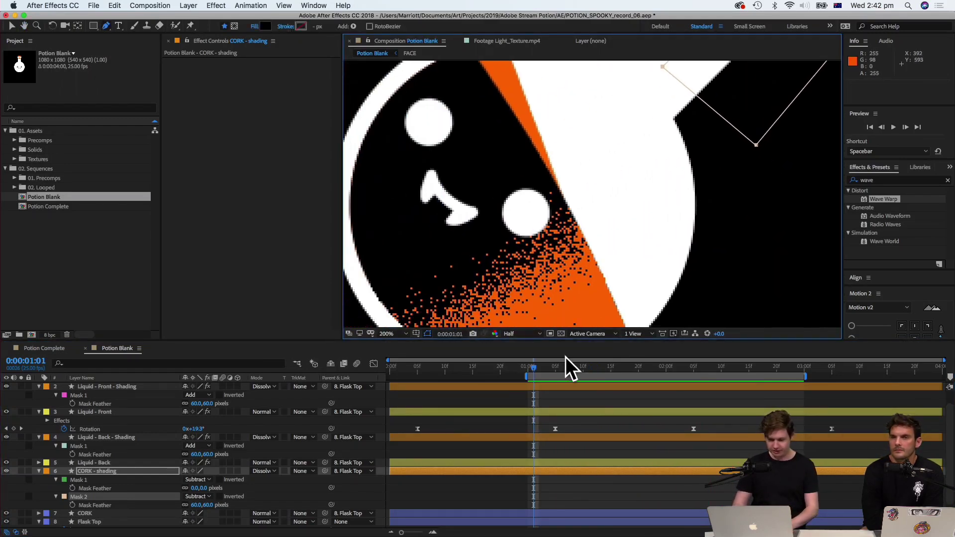
{"action": "left_click", "coordinate": [510, 334]}
{"action": "left_click", "coordinate": [516, 358]}
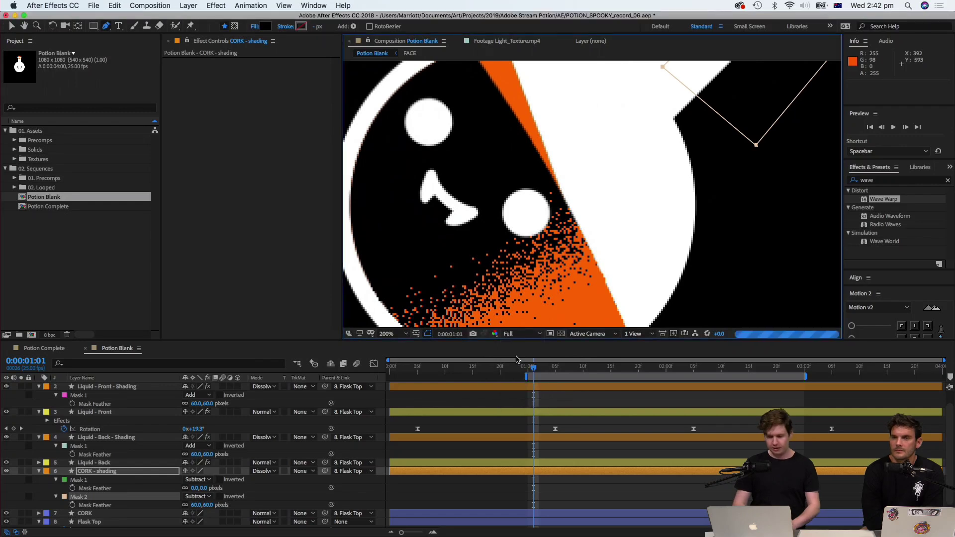
Add an adjustment layer above all other layers in Potion Blank and rename it Effects.
{"action": "scroll", "coordinate": [601, 398], "scroll_direction": "up", "scroll_amount": 1}
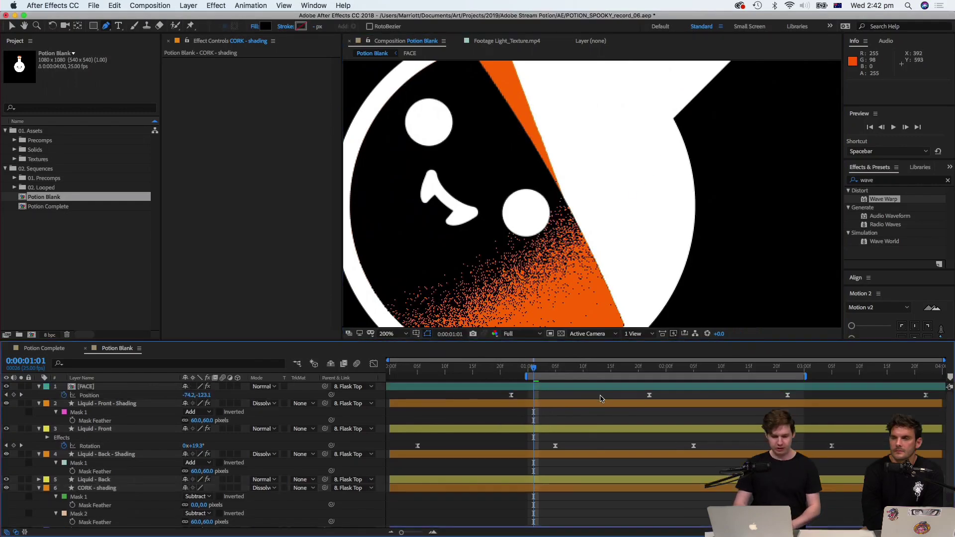
{"action": "left_click", "coordinate": [189, 5]}
{"action": "mouse_move", "coordinate": [217, 20]}
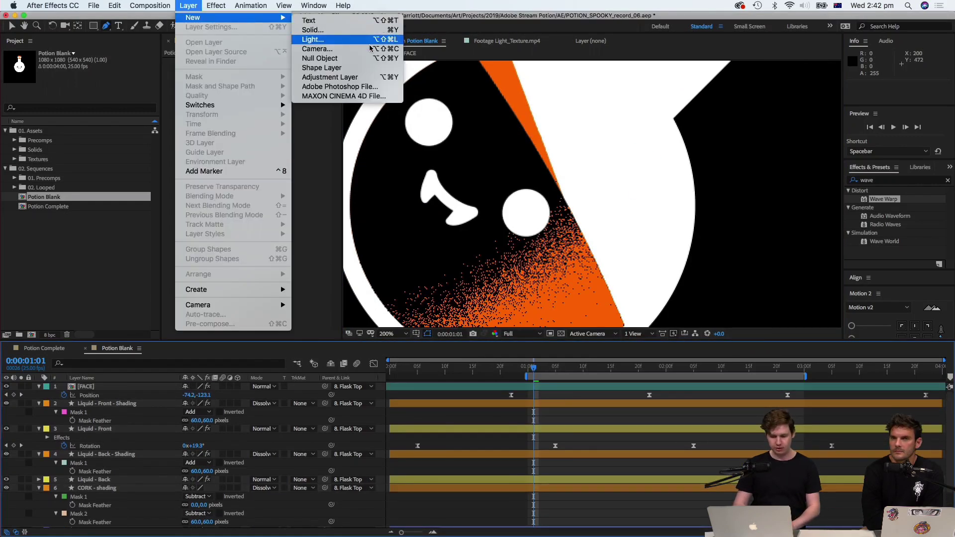
{"action": "left_click", "coordinate": [358, 78]}
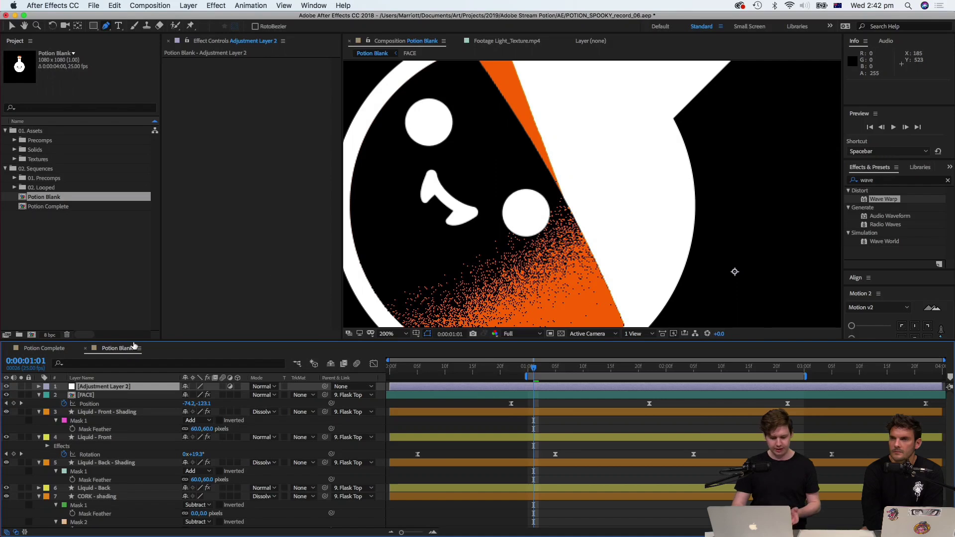
{"action": "key", "text": "Return"}
{"action": "type", "text": "Effects"}
{"action": "key", "text": "Return"}
Search the effects library for "turb" and apply Turbulent Displace to the Effects adjustment layer.
{"action": "left_click", "coordinate": [617, 388]}
{"action": "key", "text": "slash"}
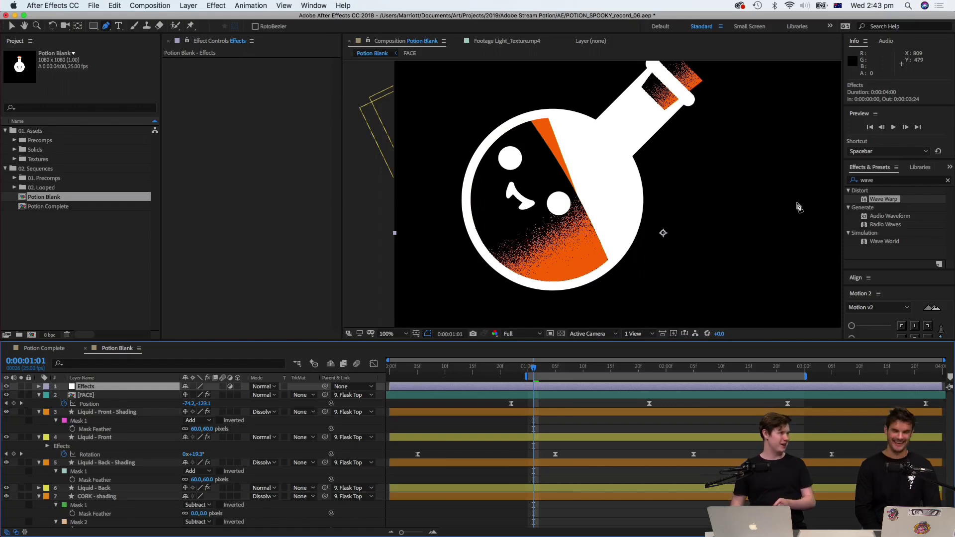
{"action": "left_click", "coordinate": [884, 180]}
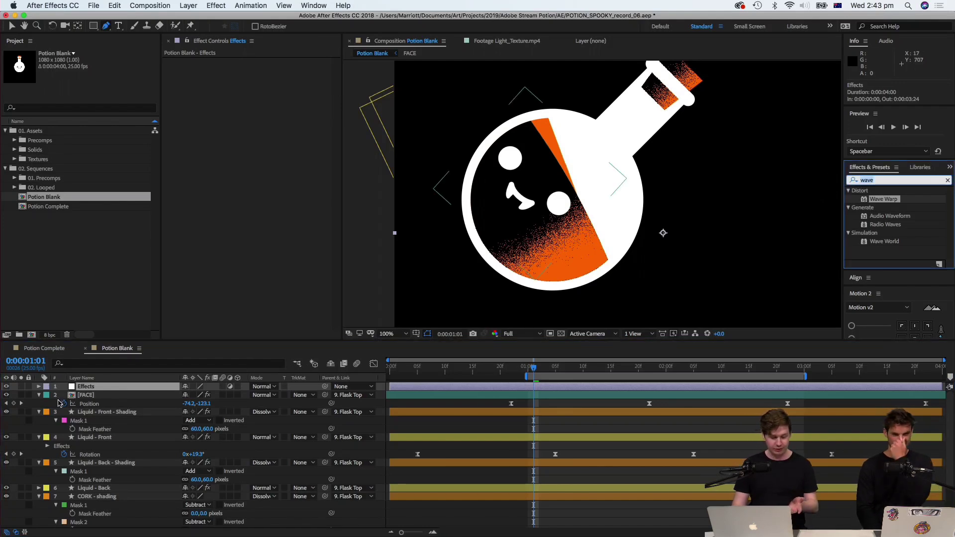
{"action": "left_click", "coordinate": [94, 390]}
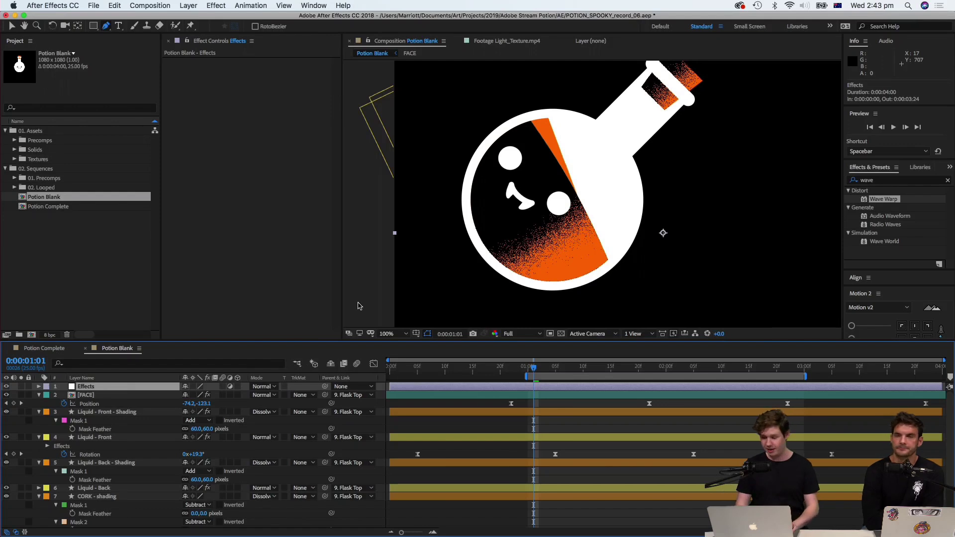
{"action": "left_click", "coordinate": [894, 180]}
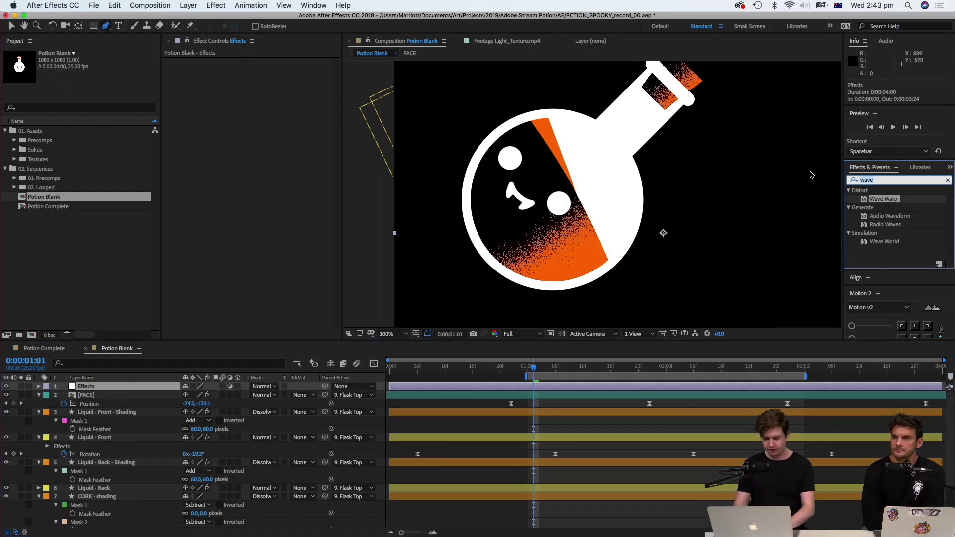
{"action": "type", "text": "turb"}
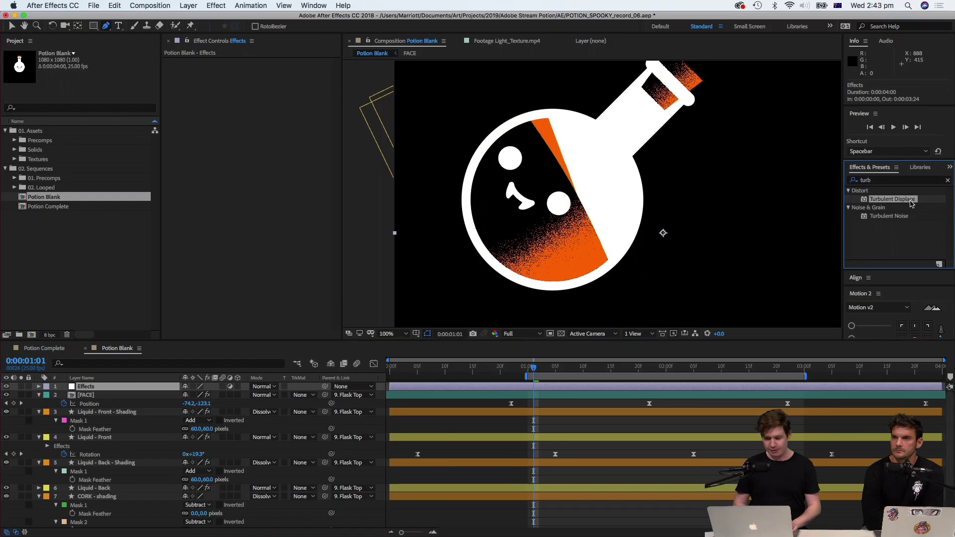
{"action": "double_click", "coordinate": [891, 199]}
{"action": "scroll", "coordinate": [737, 189], "scroll_direction": "up", "scroll_amount": 2}
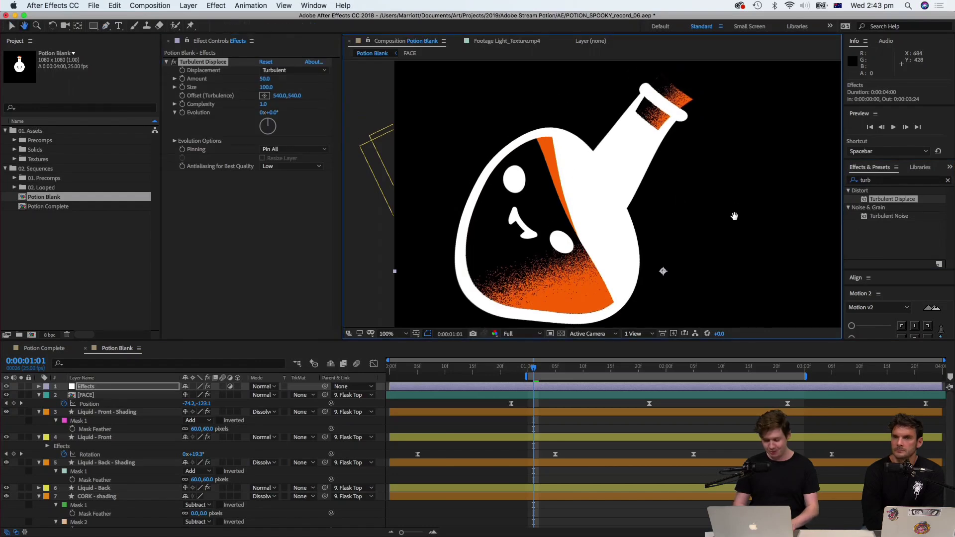
Set the preview resolution to Third and play the loop to check the displaced flask.
{"action": "left_click", "coordinate": [544, 371]}
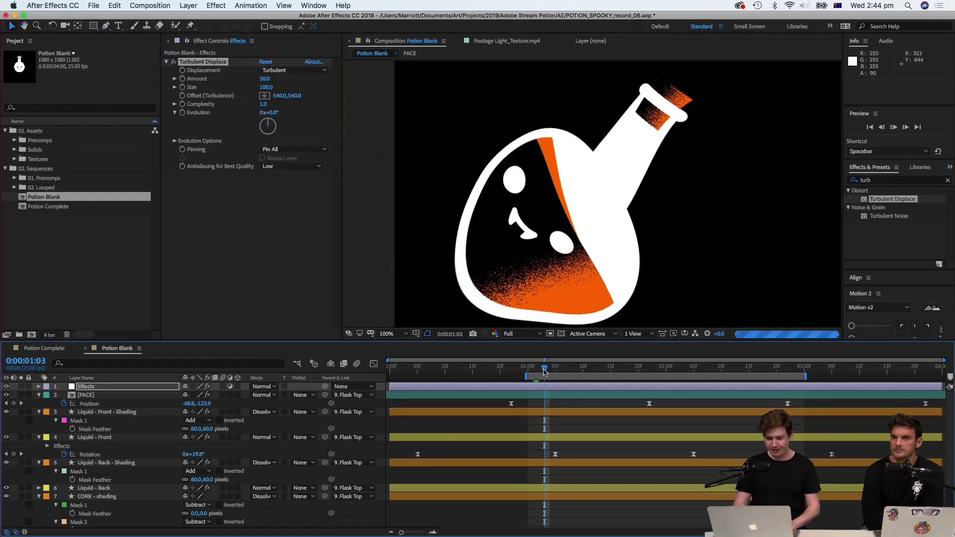
{"action": "key", "text": "space"}
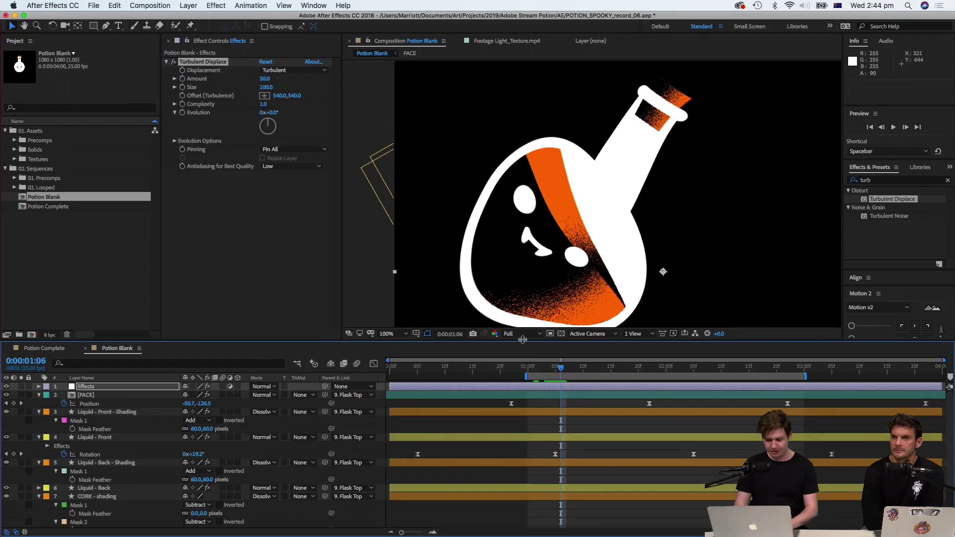
{"action": "left_click", "coordinate": [522, 337]}
{"action": "left_click", "coordinate": [523, 381]}
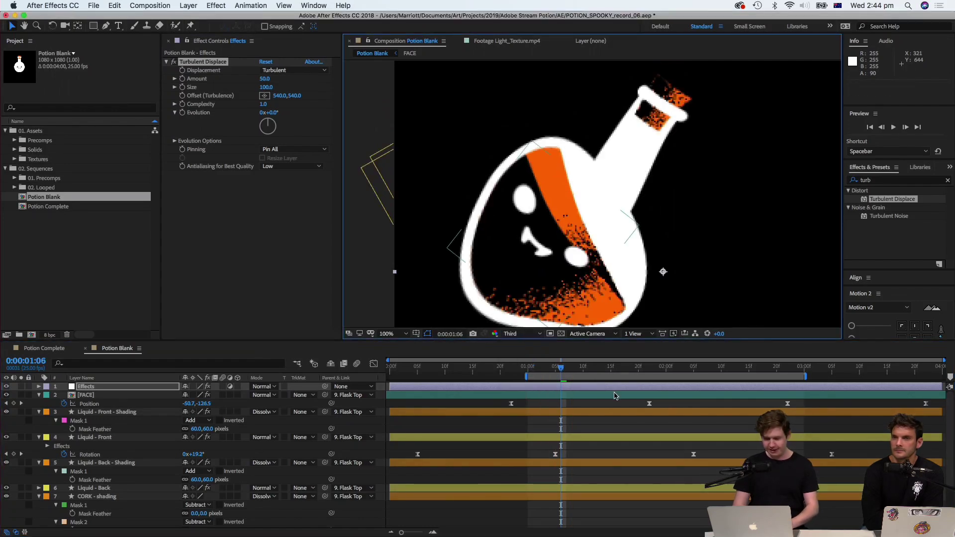
{"action": "key", "text": "space"}
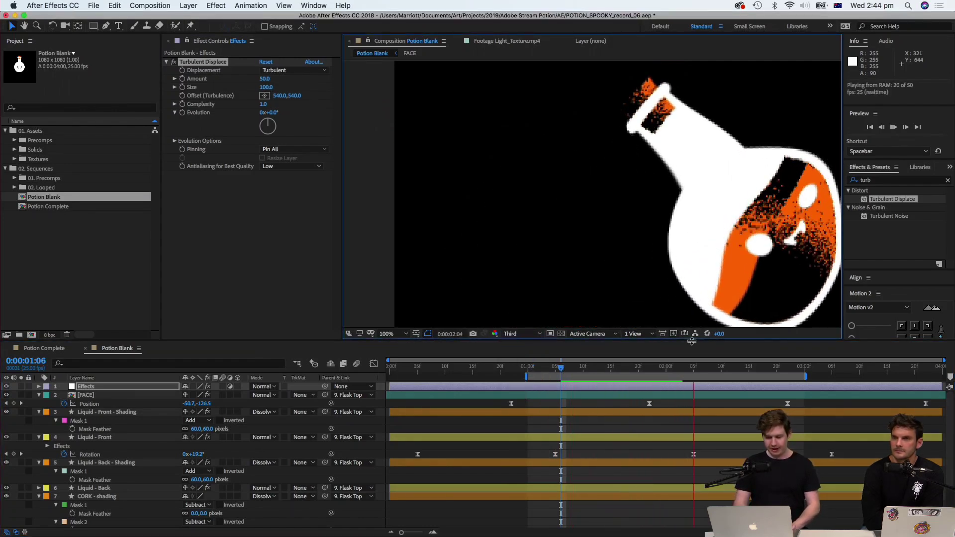
{"action": "key", "text": "space"}
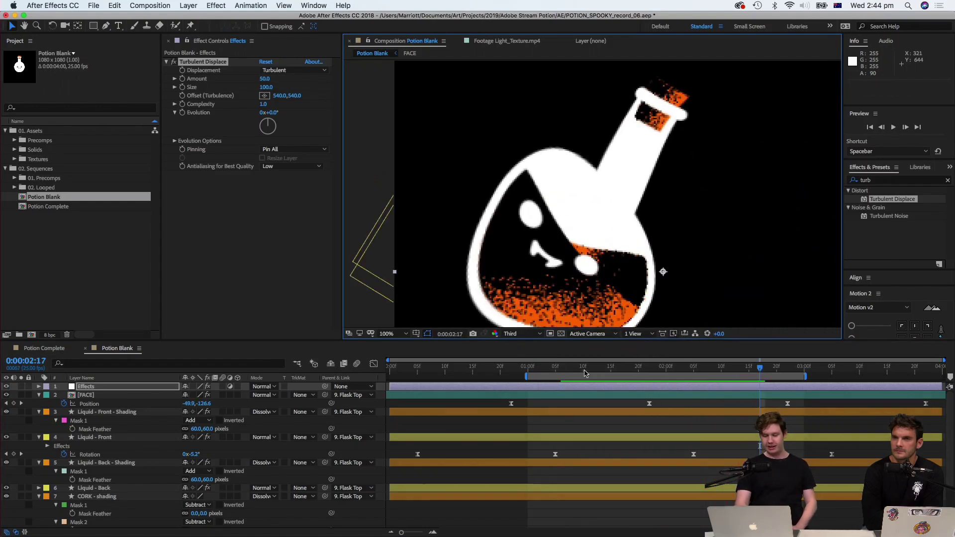
Move the playhead to 0:00:01:09, bring the lower part of the flask into view, and replay the distorted loop.
{"action": "left_click", "coordinate": [579, 370]}
{"action": "scroll", "coordinate": [654, 250], "scroll_direction": "down", "scroll_amount": 3}
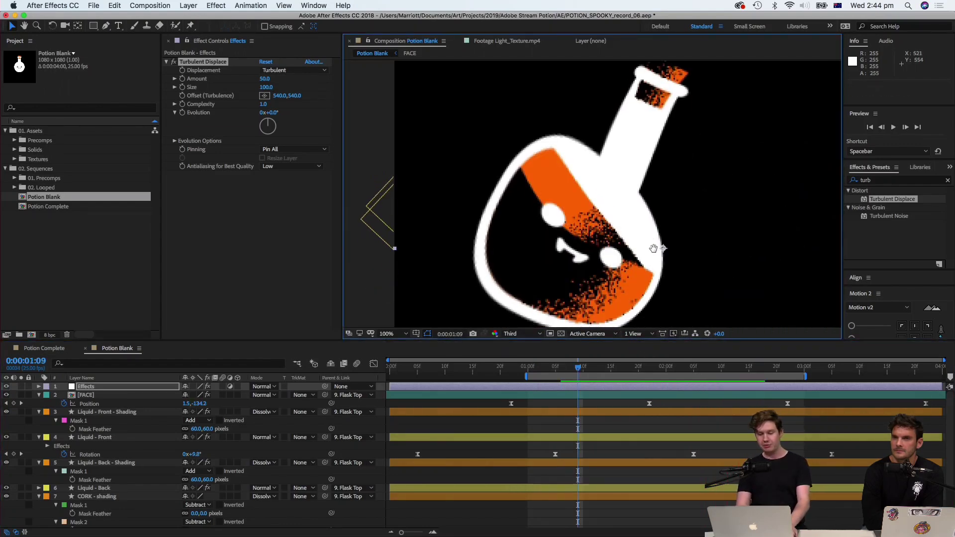
{"action": "key", "text": "space"}
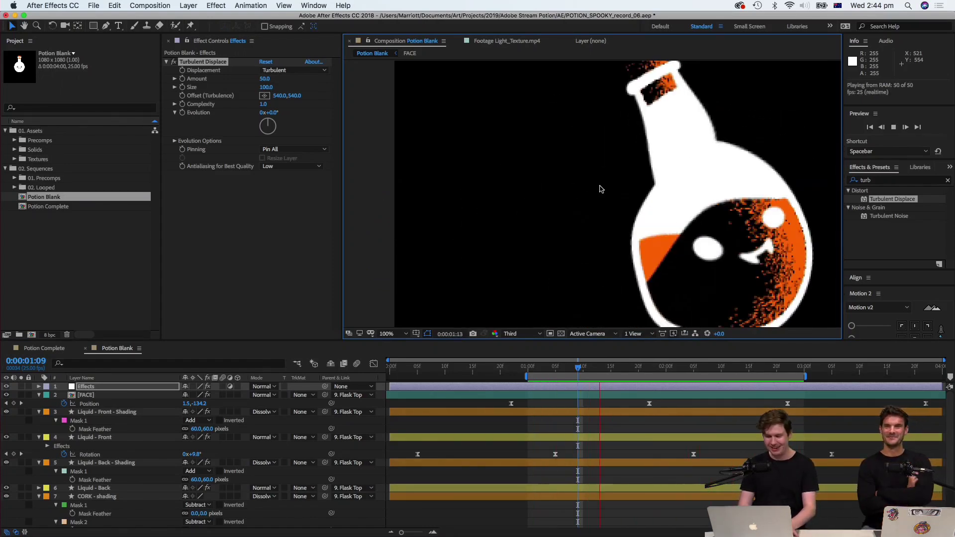
{"action": "key", "text": "space"}
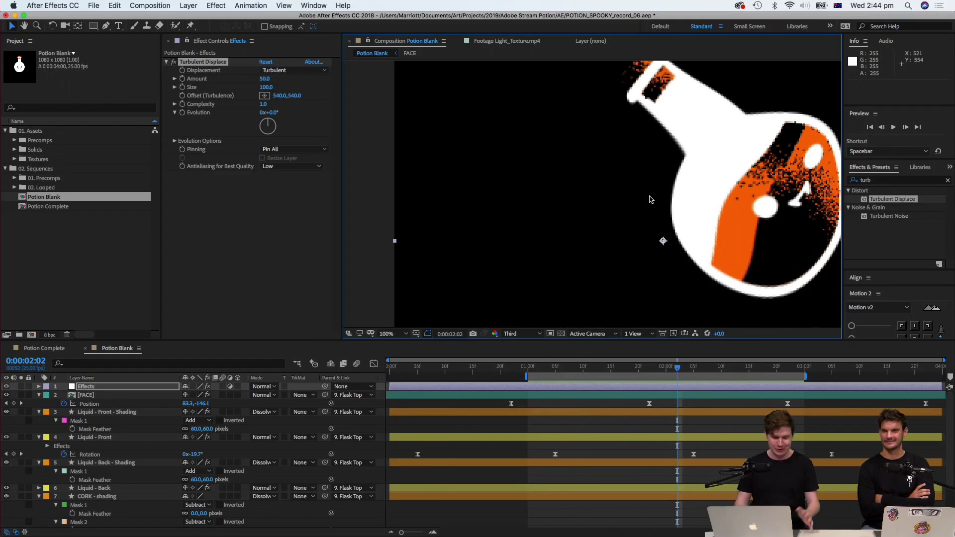
Set Turbulent Displace's Size to 5 on the Effects layer.
{"action": "left_click", "coordinate": [265, 87]}
{"action": "type", "text": "5"}
{"action": "key", "text": "Return"}
{"action": "left_click_drag", "start_coordinate": [264, 87], "coordinate": [263, 90]}
{"action": "left_click", "coordinate": [263, 88]}
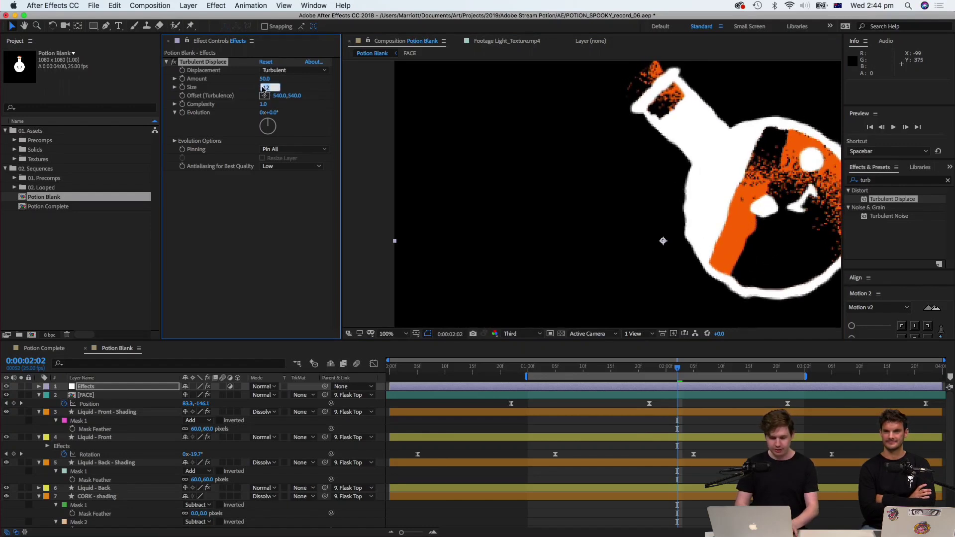
{"action": "type", "text": "5"}
{"action": "key", "text": "Return"}
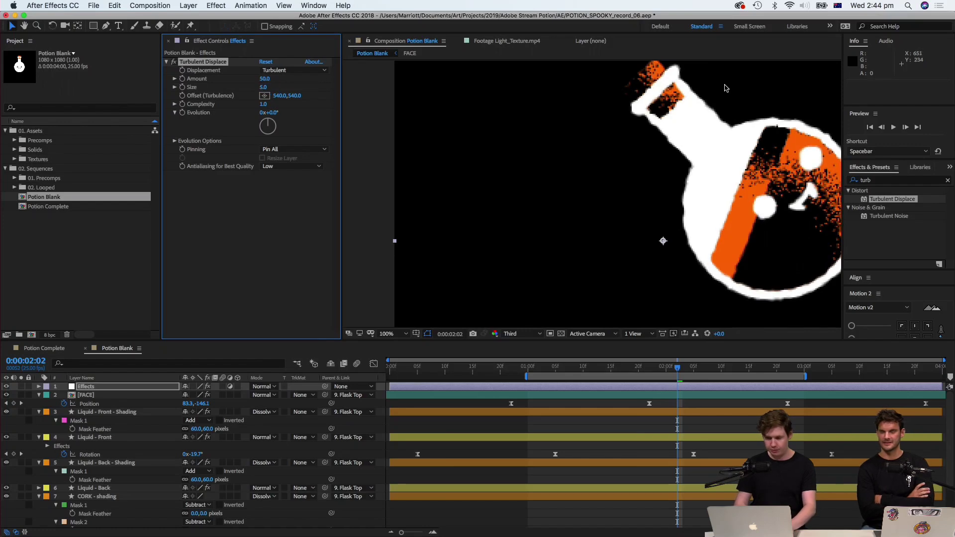
Set the preview resolution to Full and examine the displaced edges of the flask neck up close.
{"action": "left_click", "coordinate": [519, 340]}
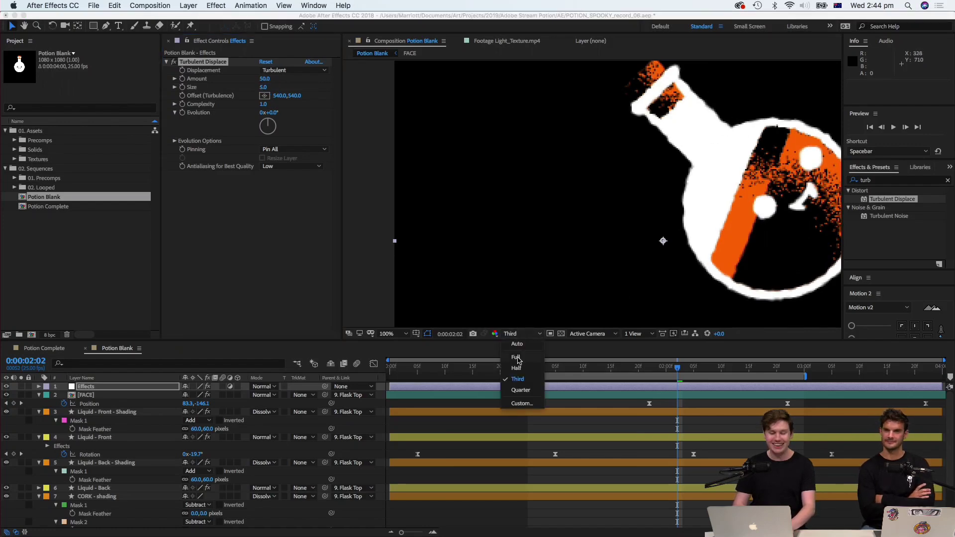
{"action": "left_click", "coordinate": [520, 359]}
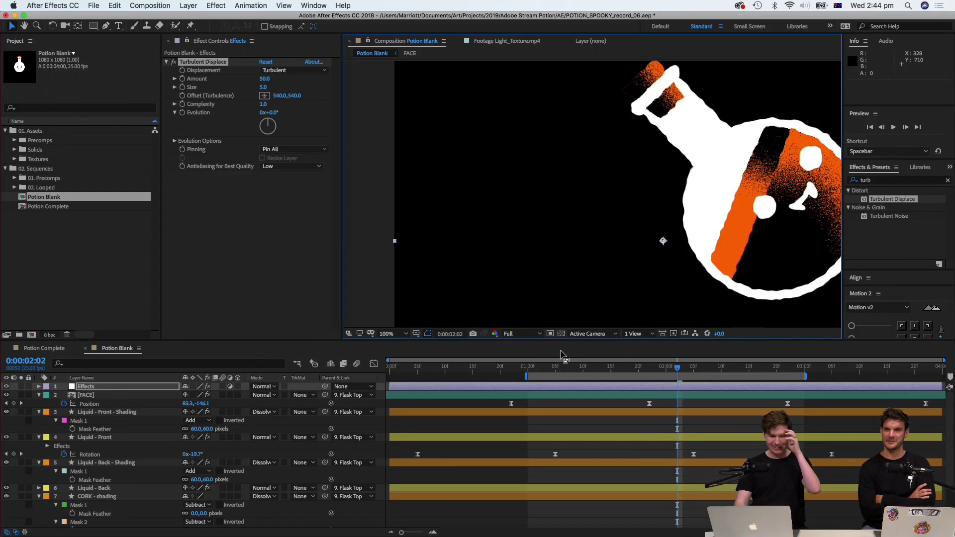
{"action": "key", "text": "period"}
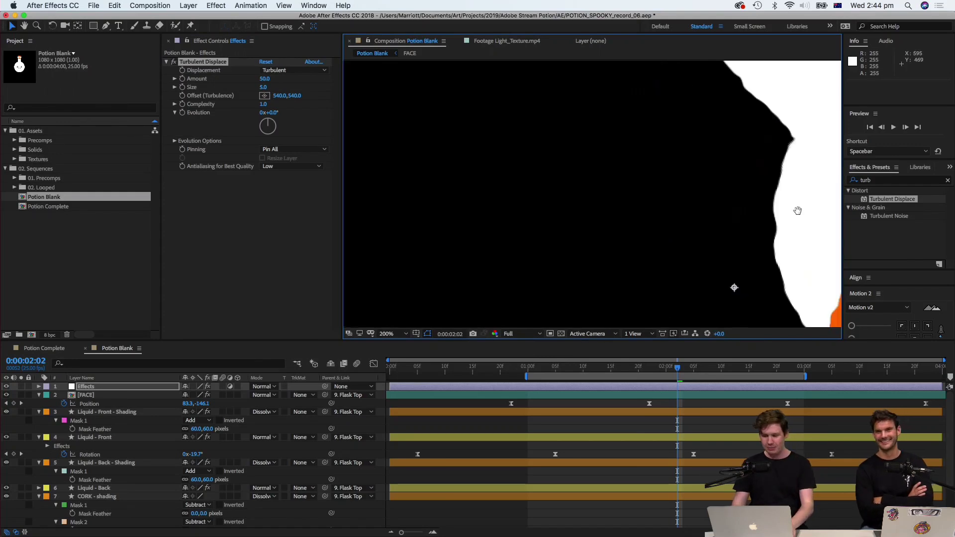
{"action": "left_click_drag", "start_coordinate": [797, 211], "coordinate": [548, 316]}
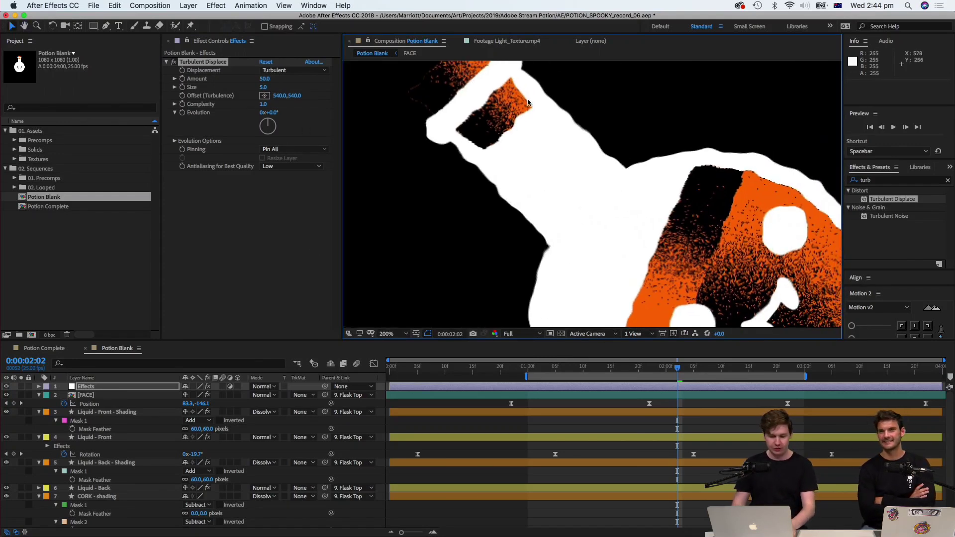
Set Turbulent Displace's Size to 2 for finer edge roughness.
{"action": "left_click", "coordinate": [270, 90]}
{"action": "left_click", "coordinate": [262, 88]}
{"action": "type", "text": "2"}
{"action": "key", "text": "Return"}
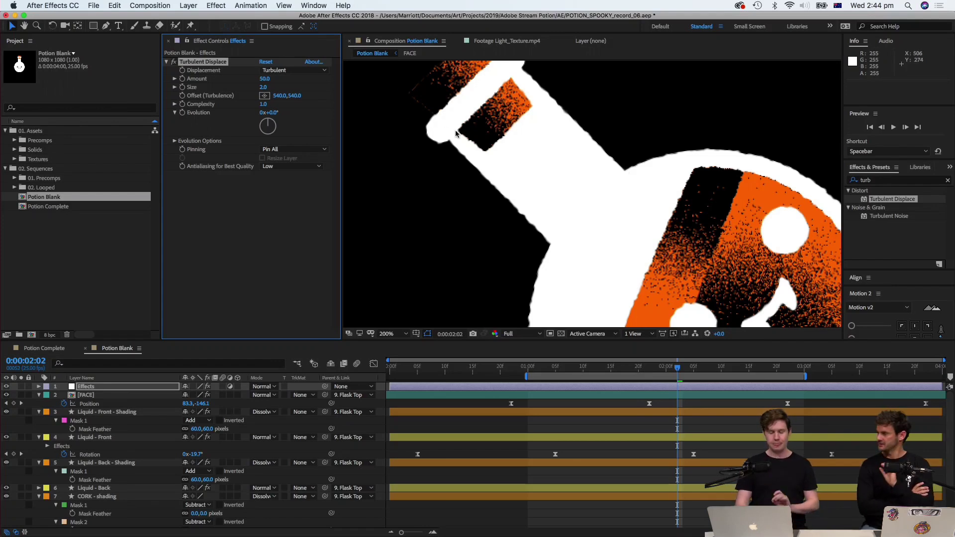
Set Turbulent Displace's Amount to 30 and Complexity to 5.
{"action": "left_click", "coordinate": [265, 79]}
{"action": "key", "text": "Return"}
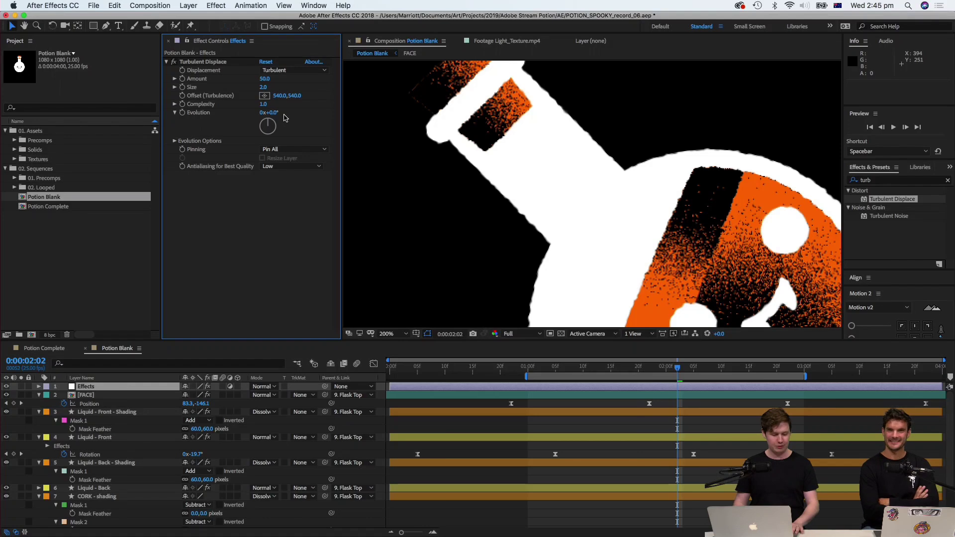
{"action": "left_click", "coordinate": [265, 79]}
{"action": "type", "text": "3"}
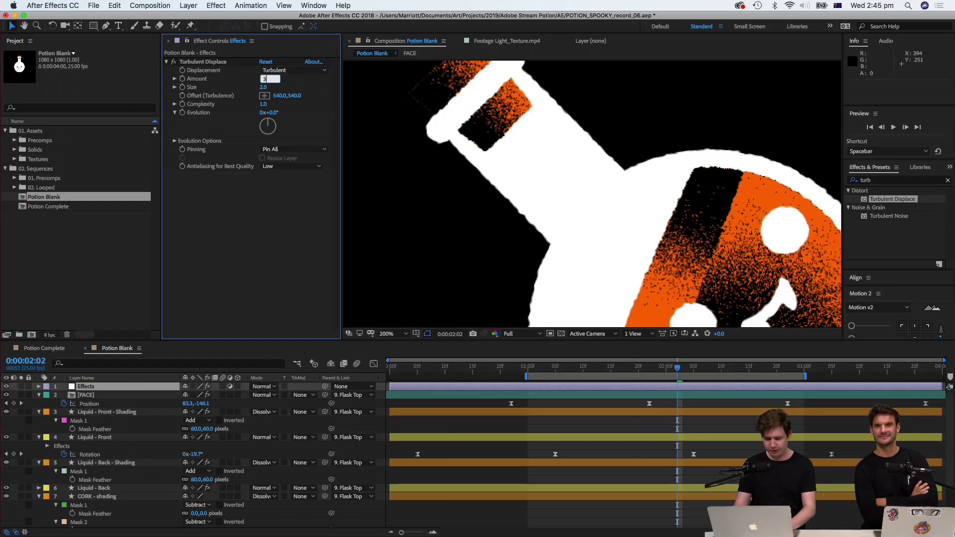
{"action": "type", "text": "0"}
{"action": "key", "text": "Return"}
{"action": "left_click", "coordinate": [265, 106]}
{"action": "type", "text": "5"}
{"action": "key", "text": "Return"}
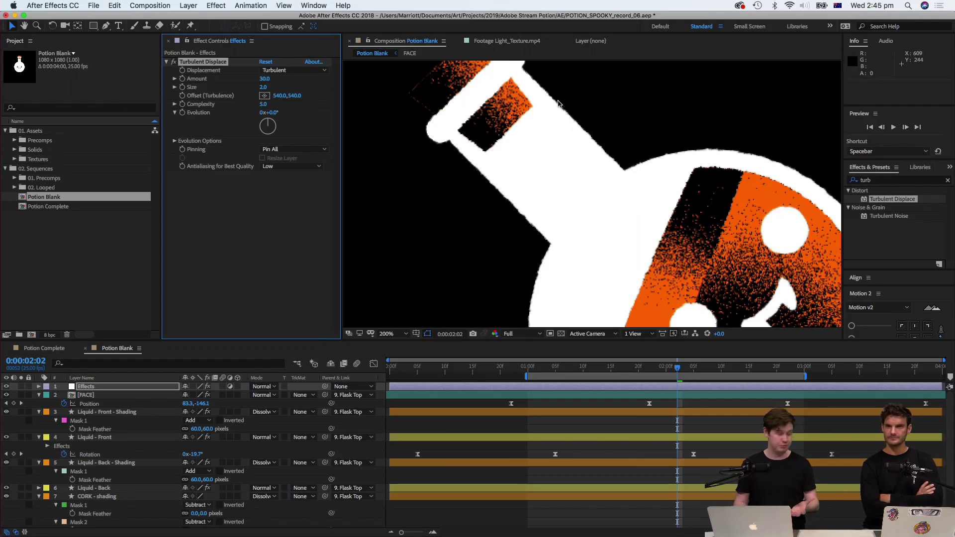
Examine the liquid grain around the face up close, comparing it with Turbulent Displace switched off and on again.
{"action": "key", "text": "comma"}
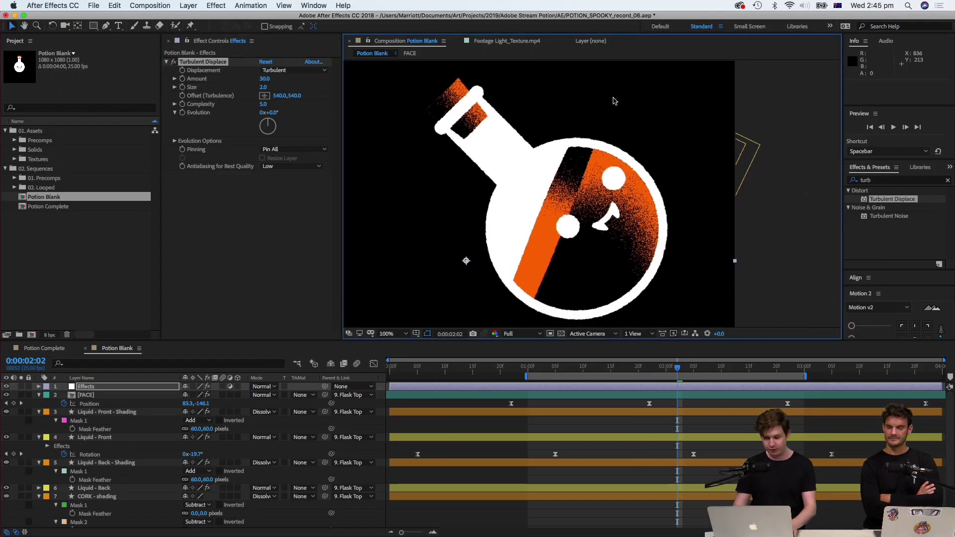
{"action": "key", "text": "period"}
{"action": "key", "text": "period"}
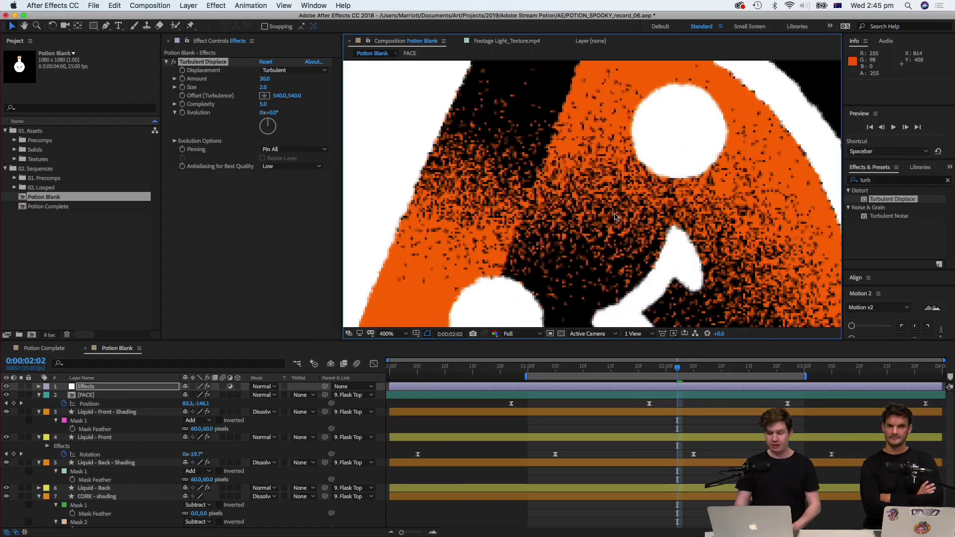
{"action": "left_click", "coordinate": [174, 62]}
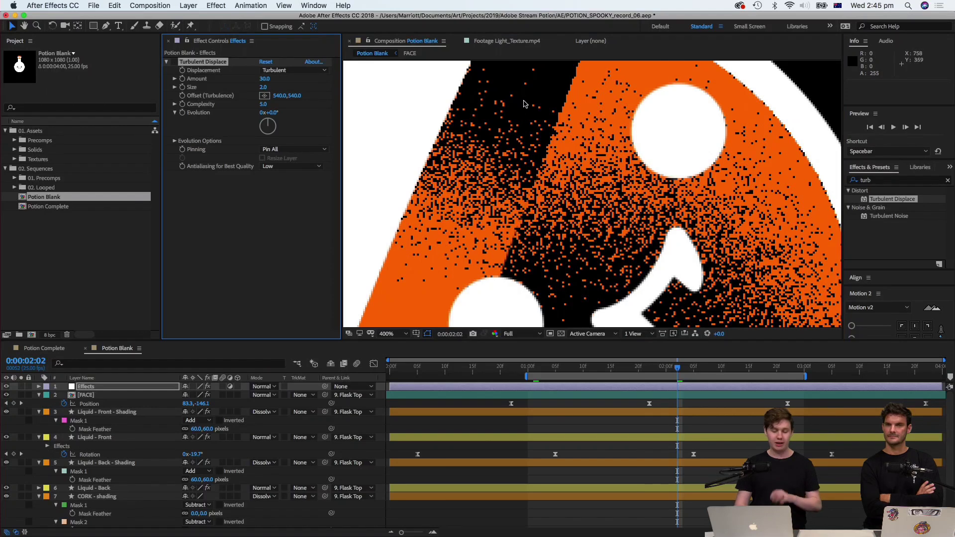
{"action": "left_click", "coordinate": [177, 62]}
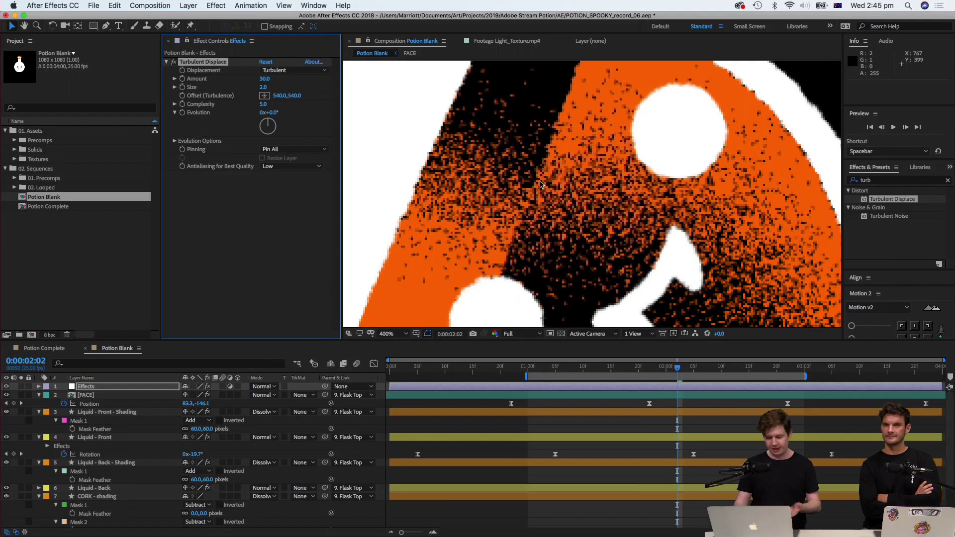
{"action": "key", "text": "comma"}
{"action": "key", "text": "comma"}
{"action": "key", "text": "comma"}
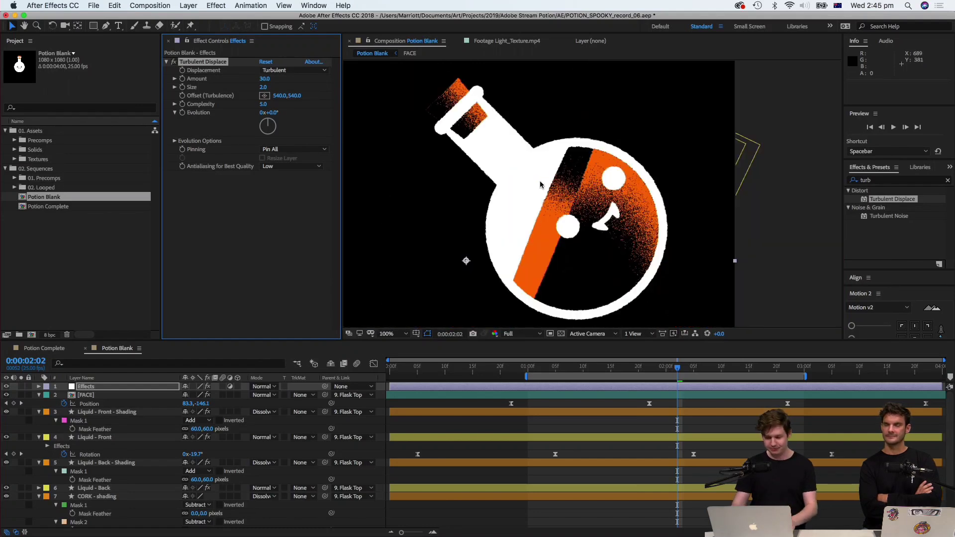
Play the loop from 0:00:01:09 at Full resolution to check the roughened edges, and inspect the flask closer at 0:00:02:20.
{"action": "left_click", "coordinate": [561, 369]}
{"action": "key", "text": "space"}
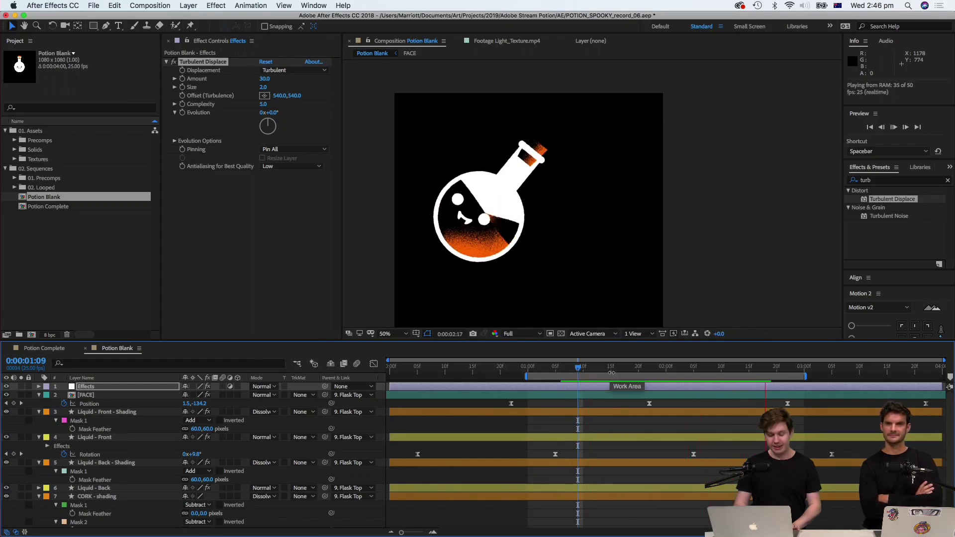
{"action": "key", "text": "space"}
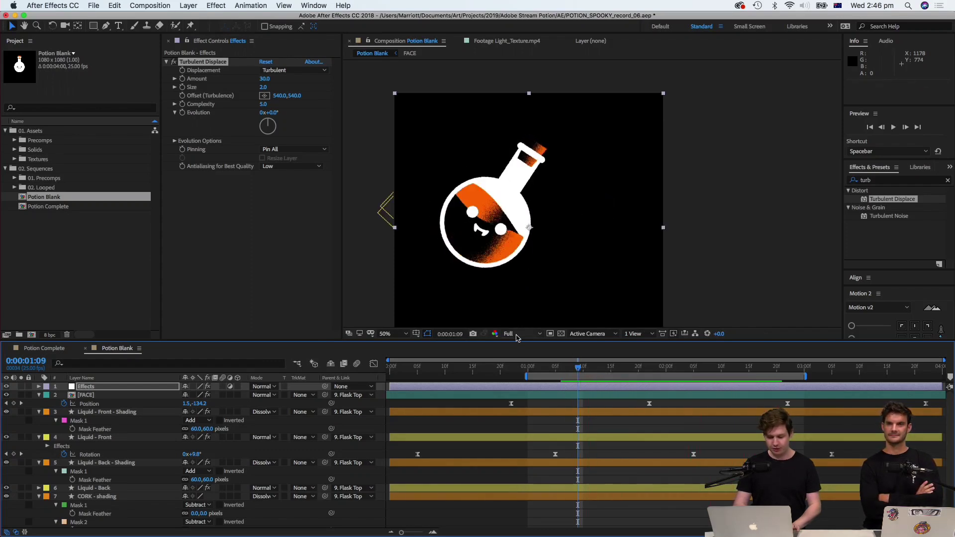
{"action": "left_click", "coordinate": [520, 334]}
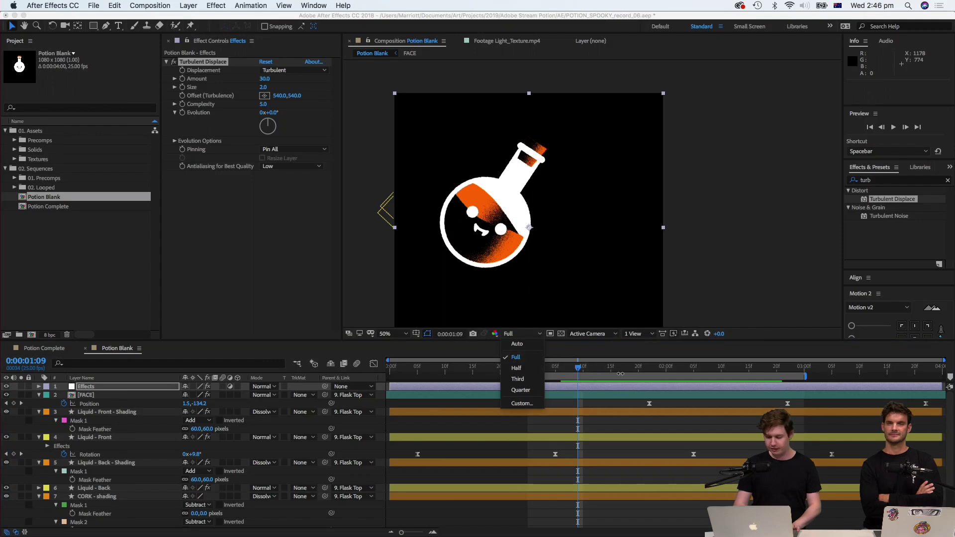
{"action": "left_click", "coordinate": [594, 355]}
{"action": "key", "text": "space"}
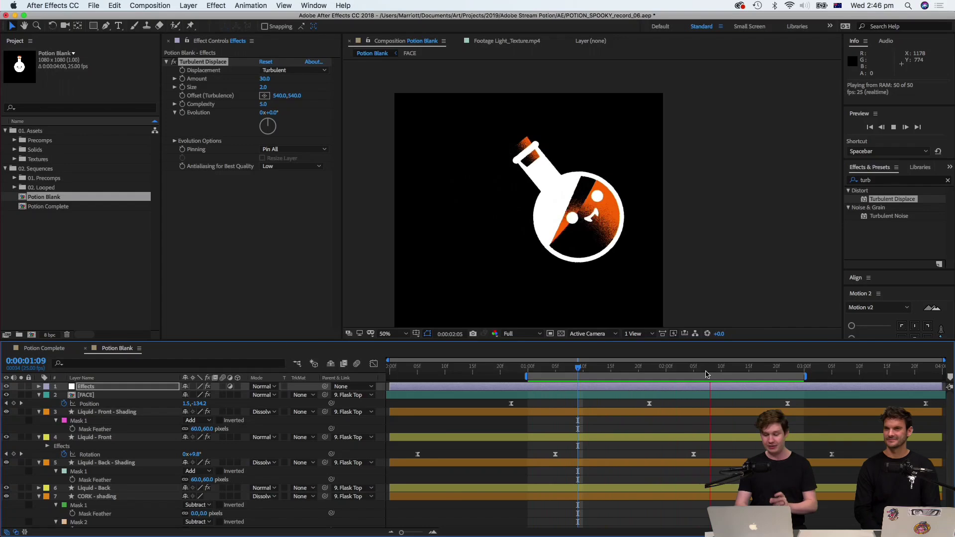
{"action": "key", "text": "space"}
{"action": "scroll", "coordinate": [617, 321], "scroll_direction": "up", "scroll_amount": 1}
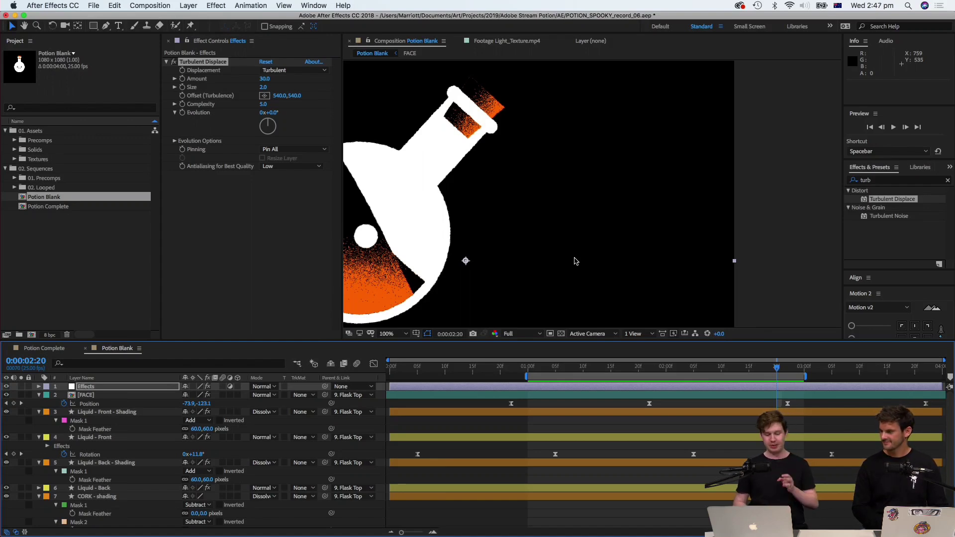
{"action": "left_click_drag", "start_coordinate": [506, 160], "coordinate": [551, 187]}
{"action": "scroll", "coordinate": [614, 155], "scroll_direction": "down", "scroll_amount": 3}
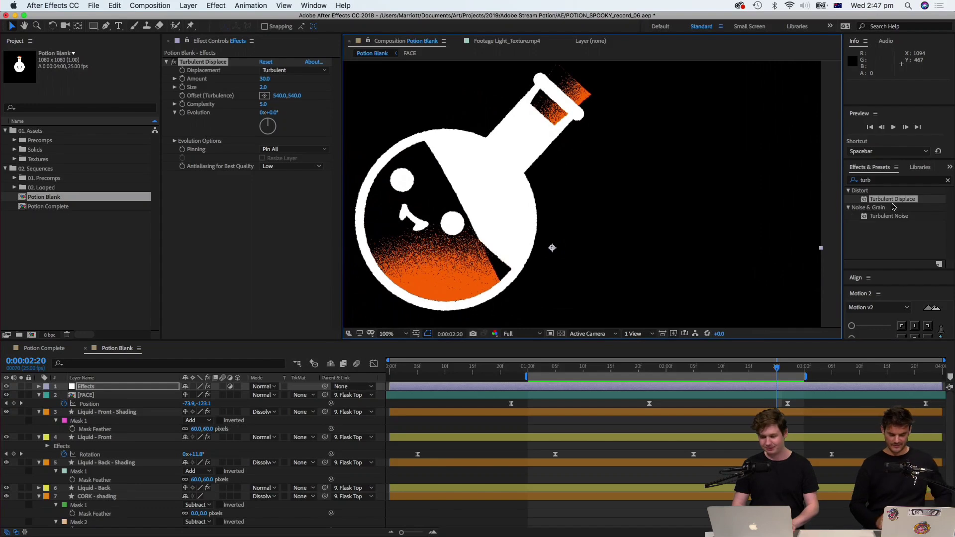
Add Posterize Time to the Effects adjustment layer with a frame rate of 12.5.
{"action": "left_click", "coordinate": [880, 180]}
{"action": "key", "text": "BackSpace"}
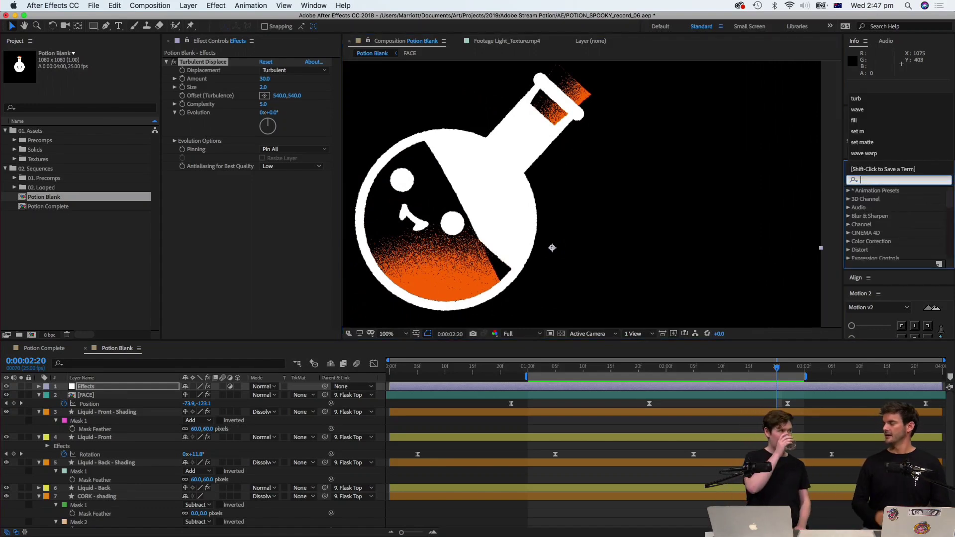
{"action": "key", "text": "Escape"}
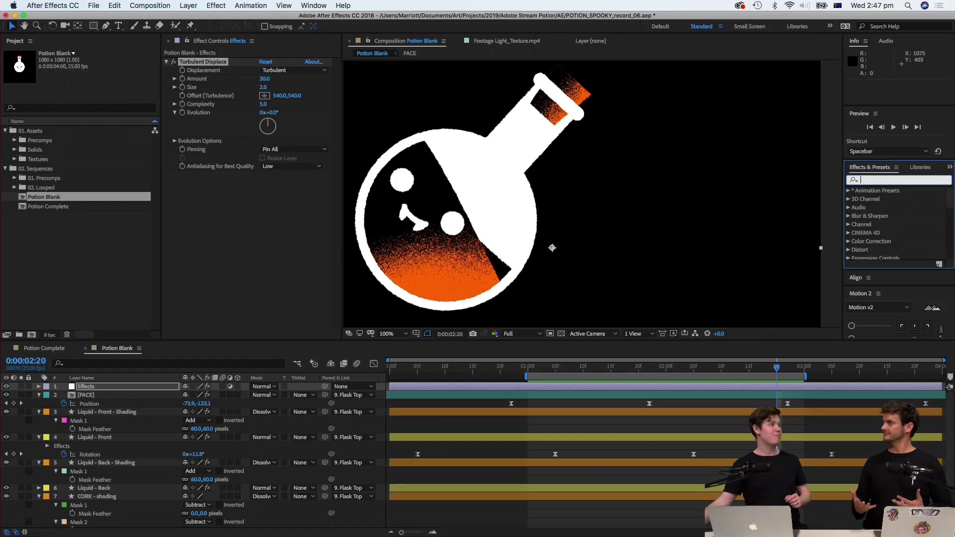
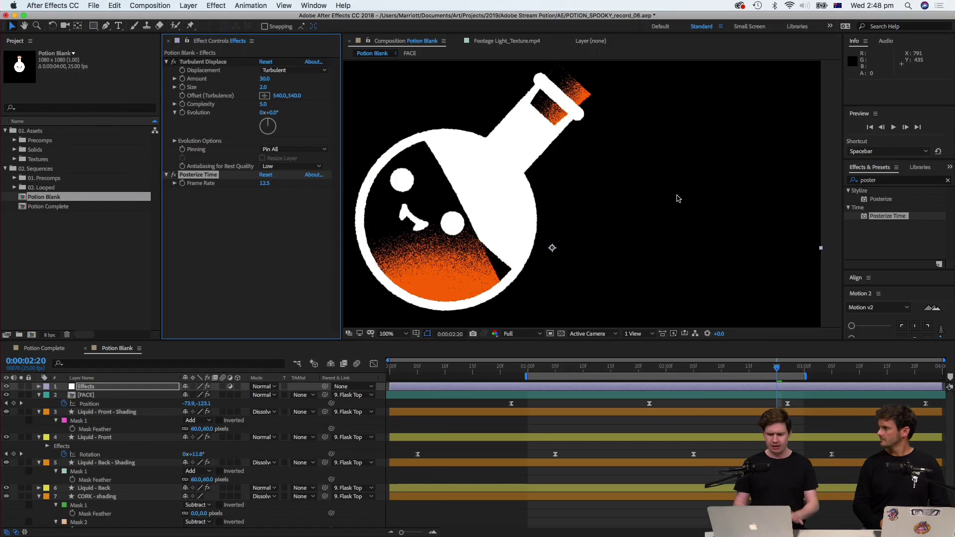
Play the whole flask loop from 0:00:01:01 to check the stepped motion with Posterize Time applied.
{"action": "key", "text": "comma"}
{"action": "key", "text": "comma"}
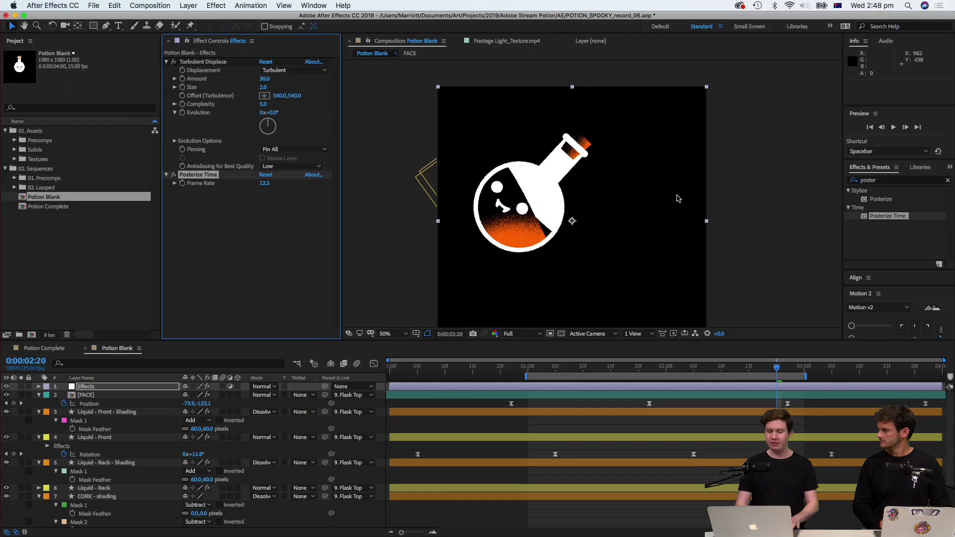
{"action": "left_click", "coordinate": [531, 372]}
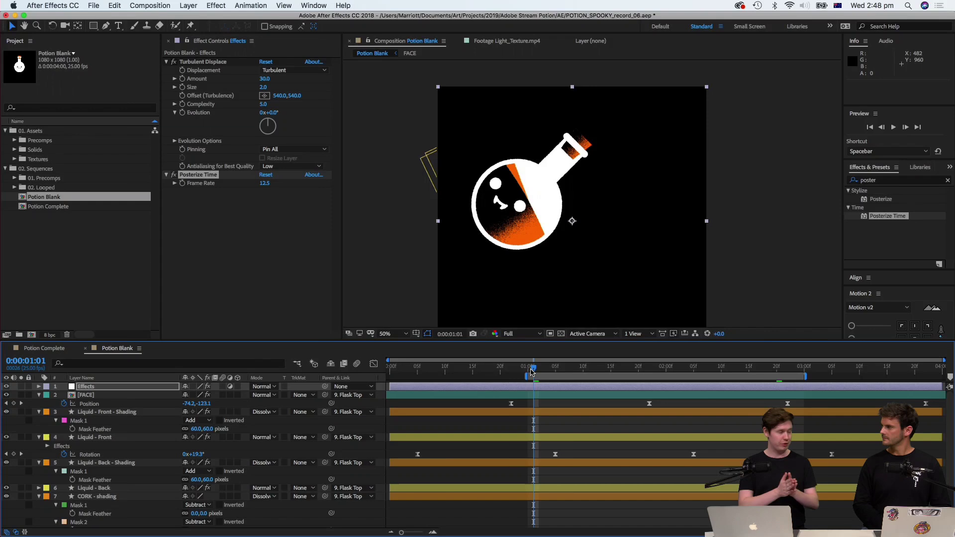
{"action": "key", "text": "space"}
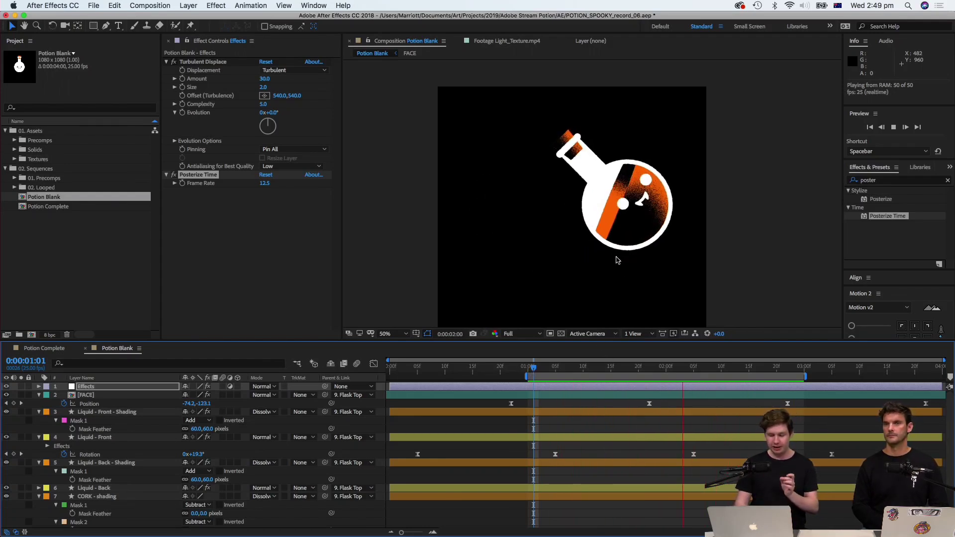
{"action": "key", "text": "space"}
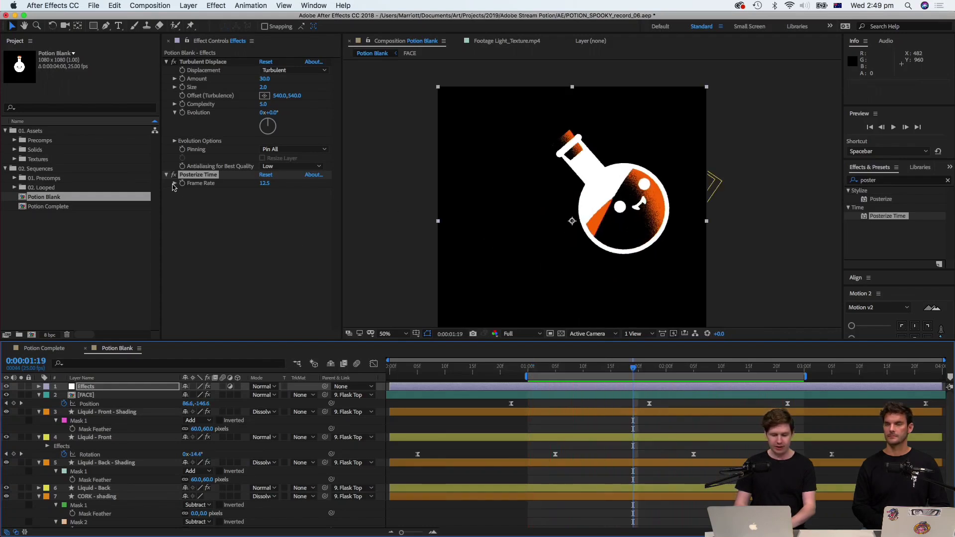
Toggle Posterize Time on the Effects layer and replay the loop to compare the motion.
{"action": "left_click", "coordinate": [174, 174]}
{"action": "key", "text": "space"}
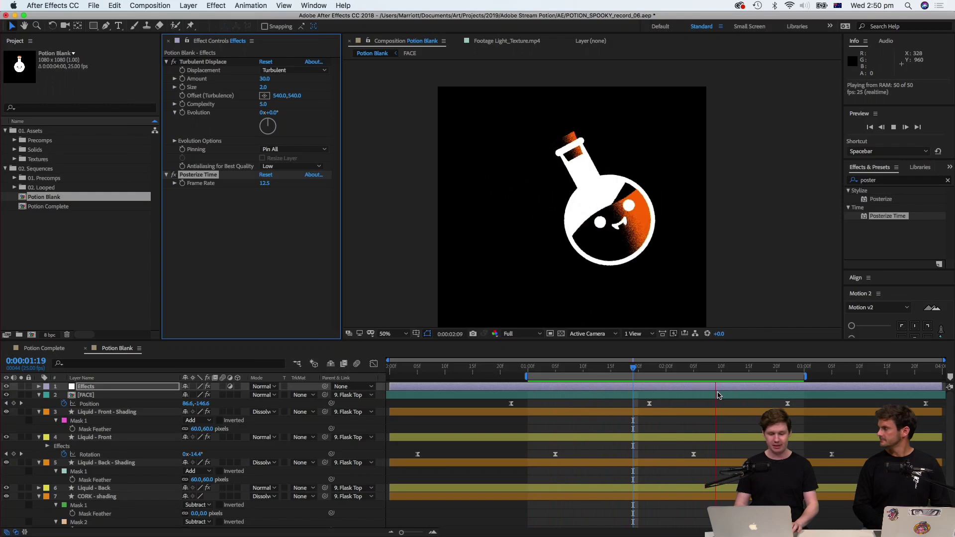
{"action": "left_click", "coordinate": [646, 369]}
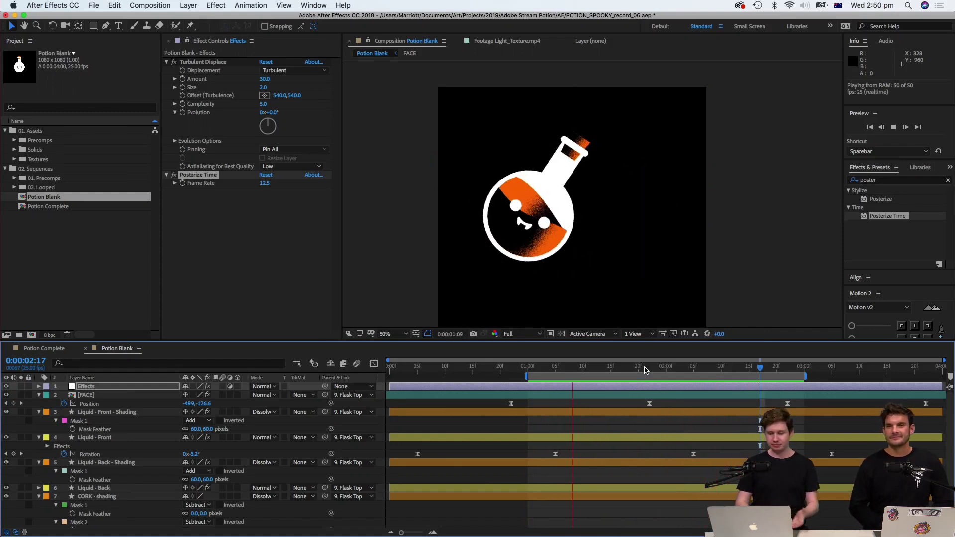
{"action": "key", "text": "space"}
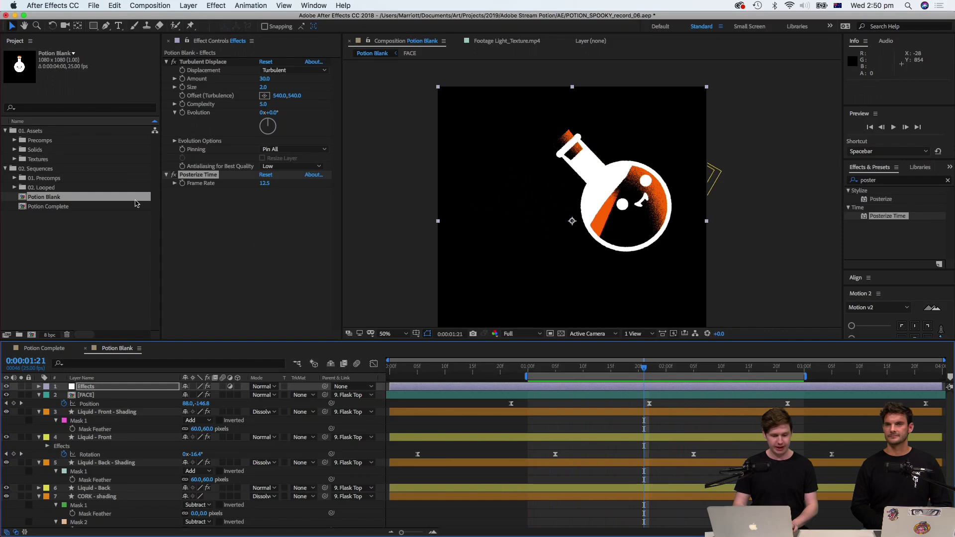
Open Light_Texture.mp4 from the Textures folder and play the footage to examine its dust and scratches.
{"action": "left_click", "coordinate": [22, 161]}
{"action": "left_click", "coordinate": [15, 159]}
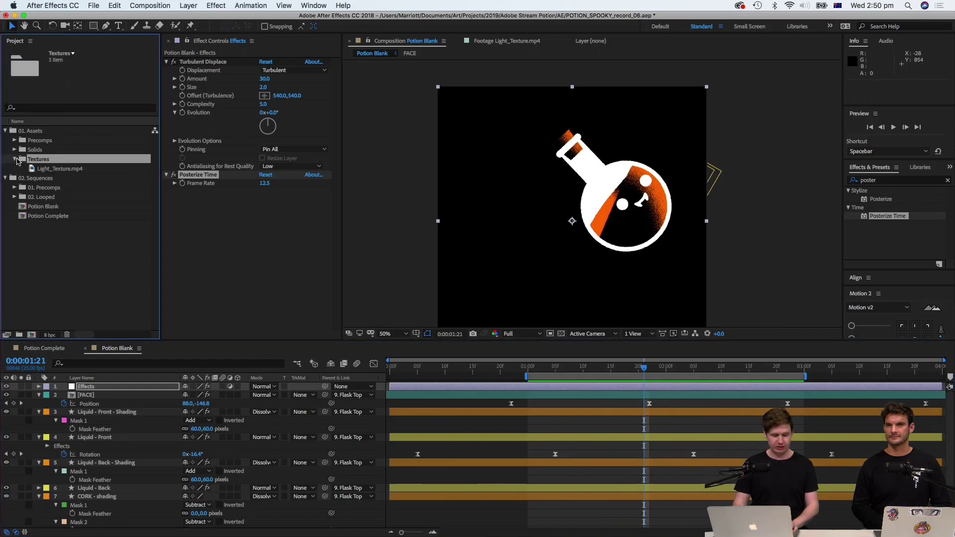
{"action": "left_click", "coordinate": [54, 169]}
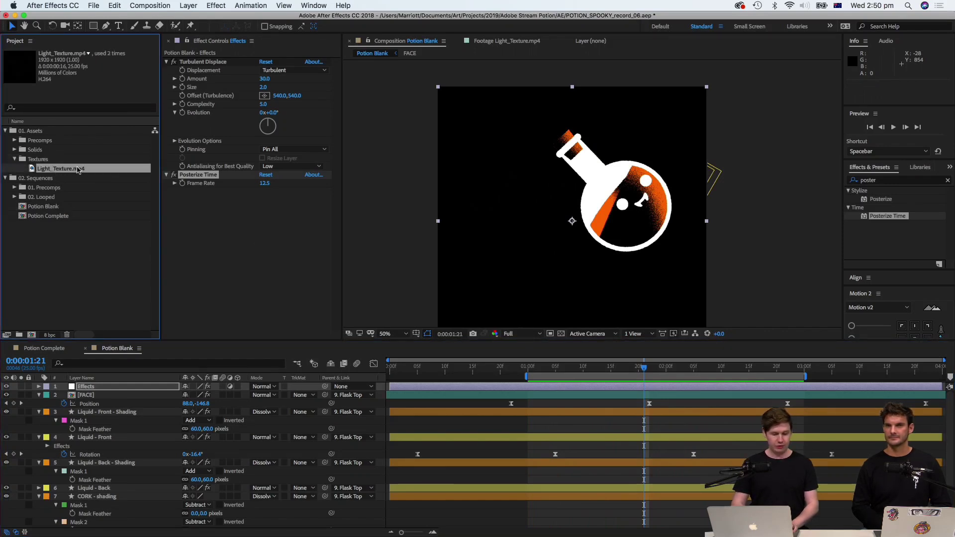
{"action": "double_click", "coordinate": [76, 171]}
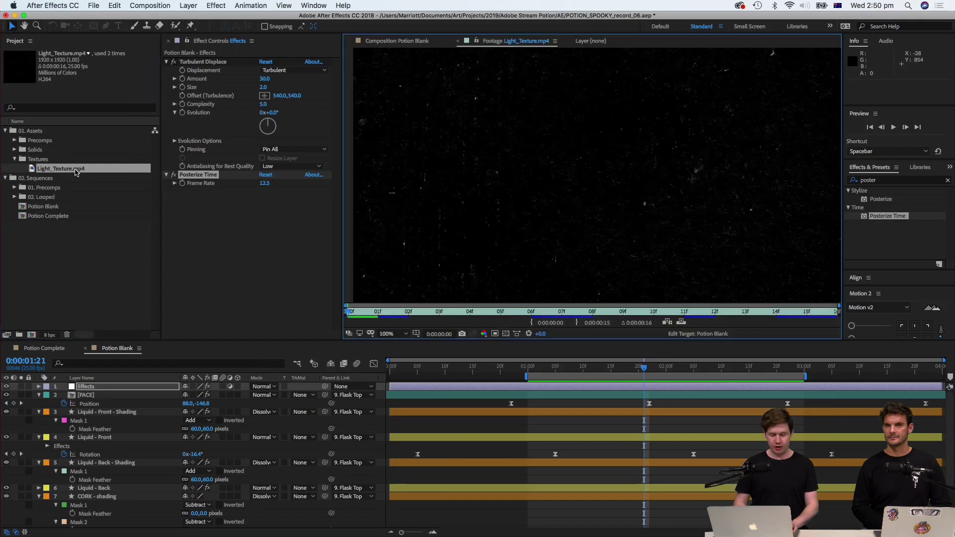
{"action": "key", "text": "space"}
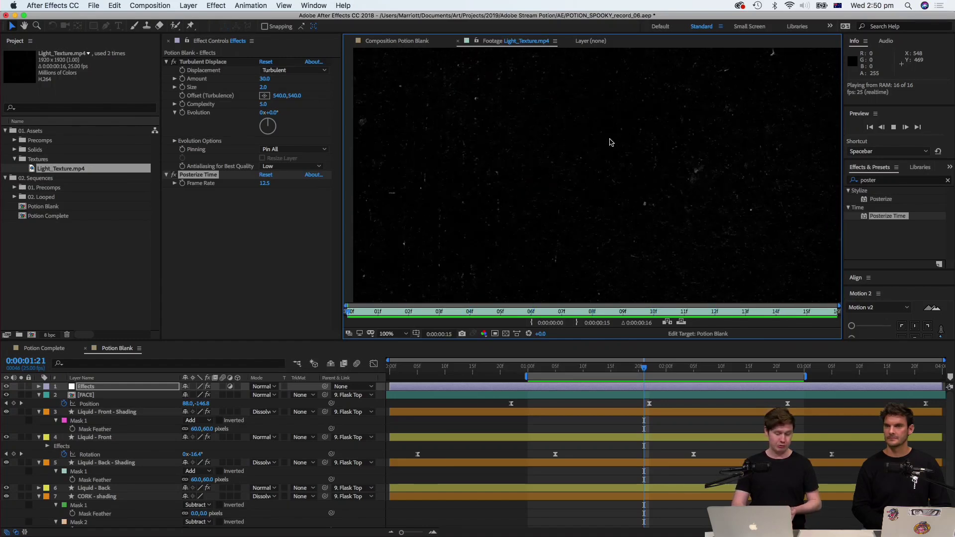
{"action": "key", "text": "space"}
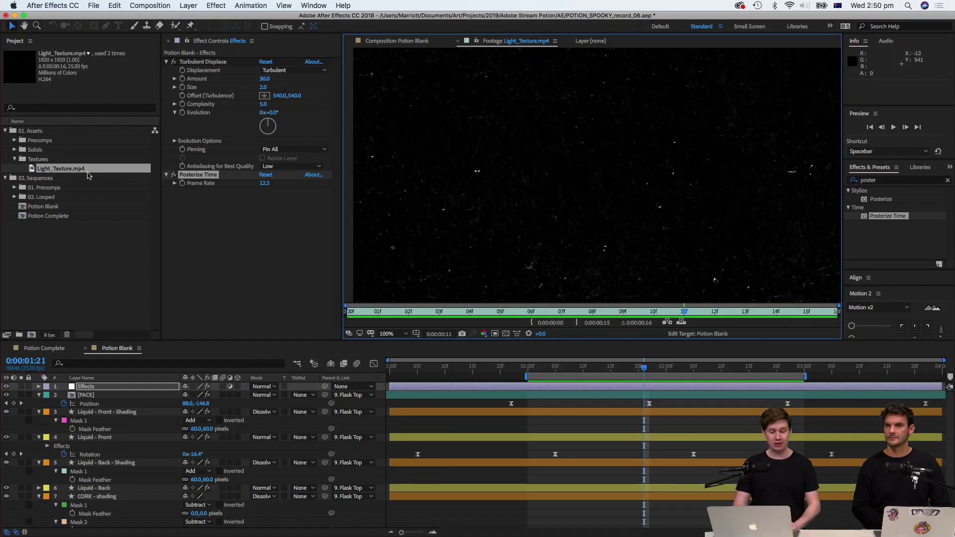
Add Light_Texture.mp4 to the Potion Blank composition directly beneath the Effects layer, starting at 0:00:01:00.
{"action": "left_click_drag", "start_coordinate": [81, 172], "coordinate": [100, 388]}
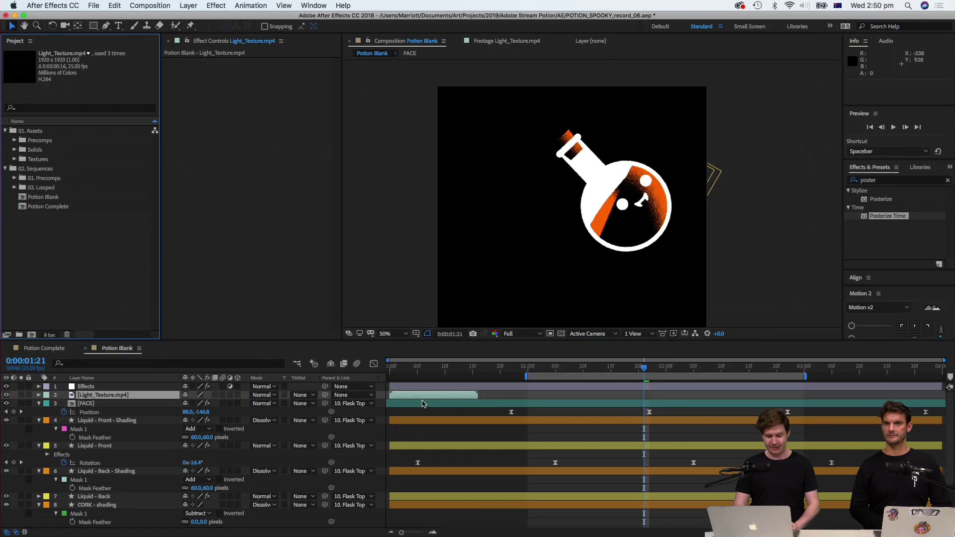
{"action": "left_click_drag", "start_coordinate": [425, 403], "coordinate": [542, 404]}
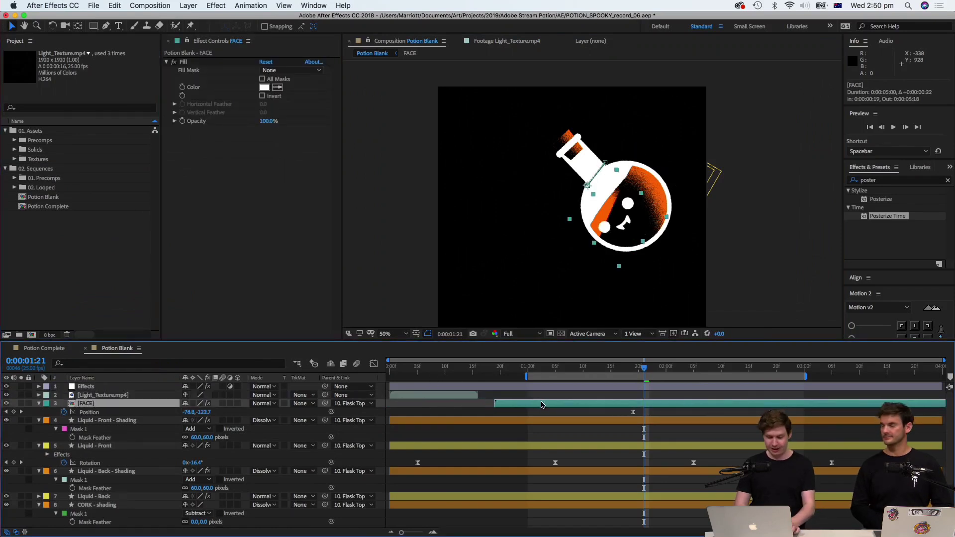
{"action": "key", "text": "super+z"}
{"action": "left_click_drag", "start_coordinate": [453, 396], "coordinate": [586, 396]}
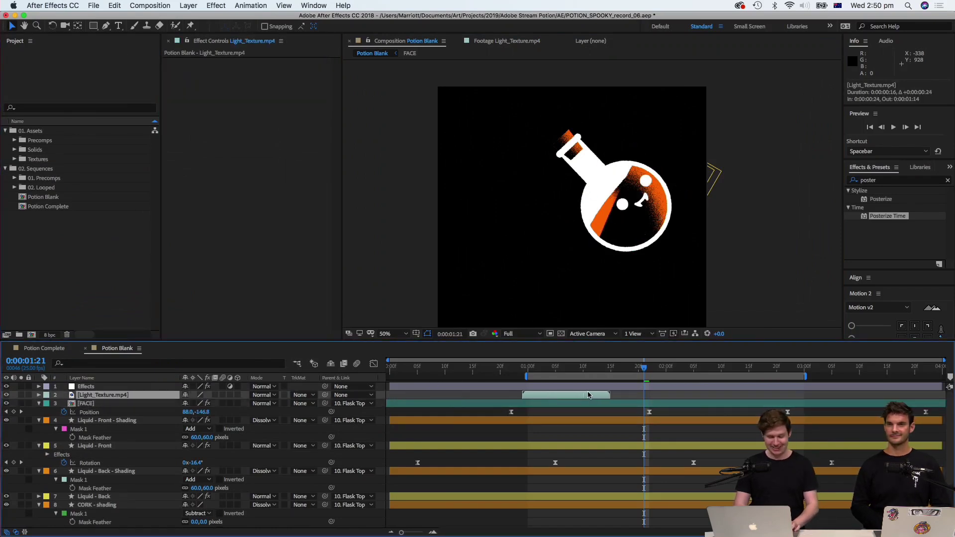
{"action": "left_click", "coordinate": [541, 372]}
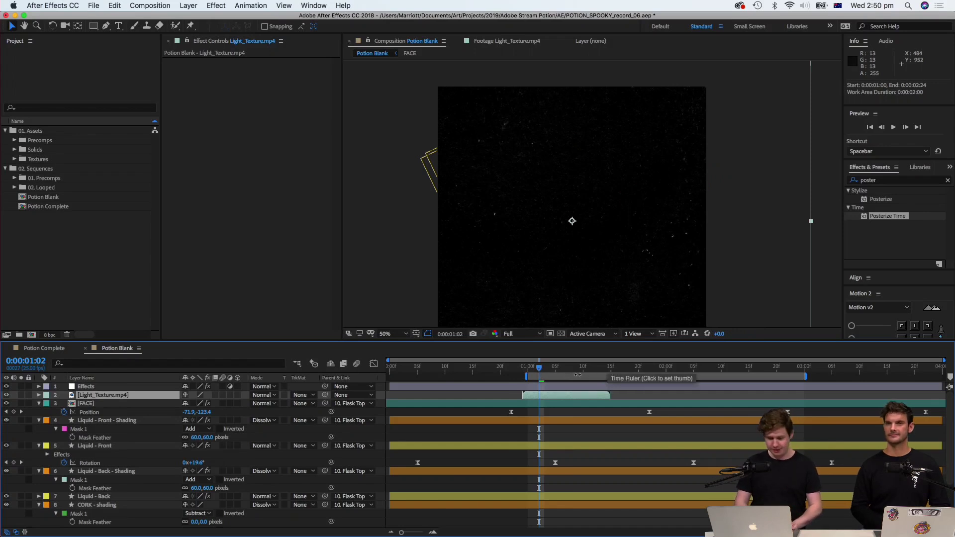
{"action": "left_click_drag", "start_coordinate": [552, 395], "coordinate": [565, 373]}
{"action": "key", "text": "ctrl+z"}
{"action": "key", "text": "Page_Down"}
{"action": "key", "text": "Page_Down"}
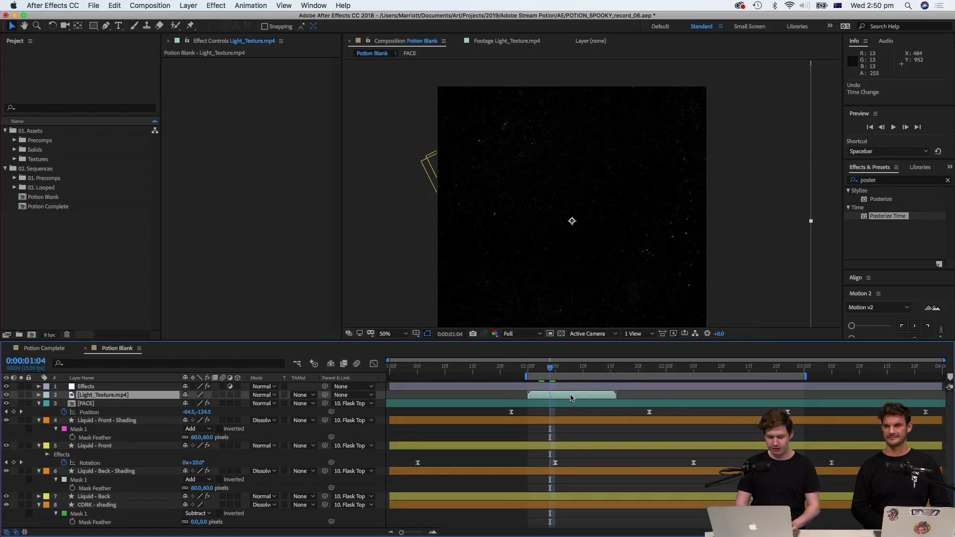
Play the composition from 0:00:01:02 to check how long the texture clip covers the loop.
{"action": "left_click", "coordinate": [539, 369]}
{"action": "key", "text": "space"}
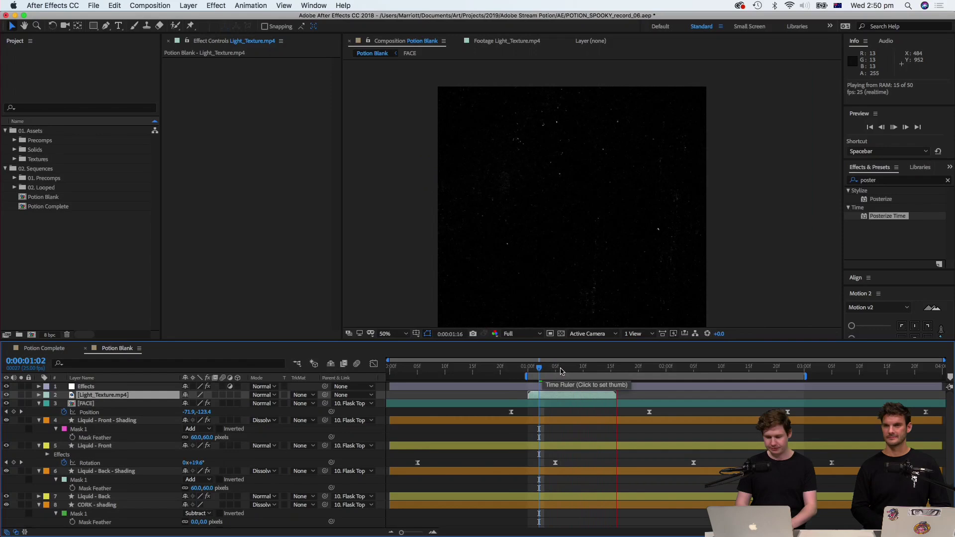
{"action": "key", "text": "space"}
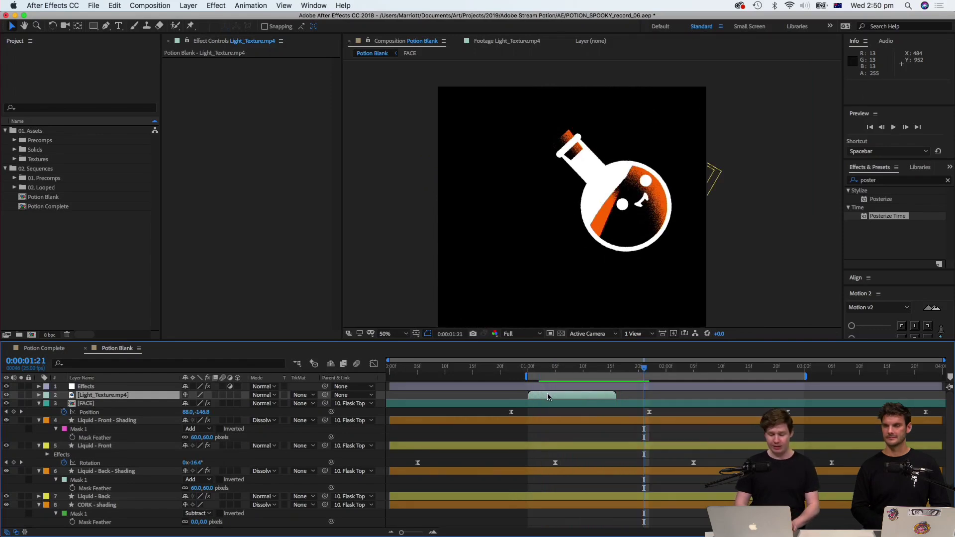
Enable time remapping on the Light_Texture.mp4 layer, add a keyframe at 0:00:01:15 and remove the one at 0:00:01:16.
{"action": "right_click", "coordinate": [547, 396]}
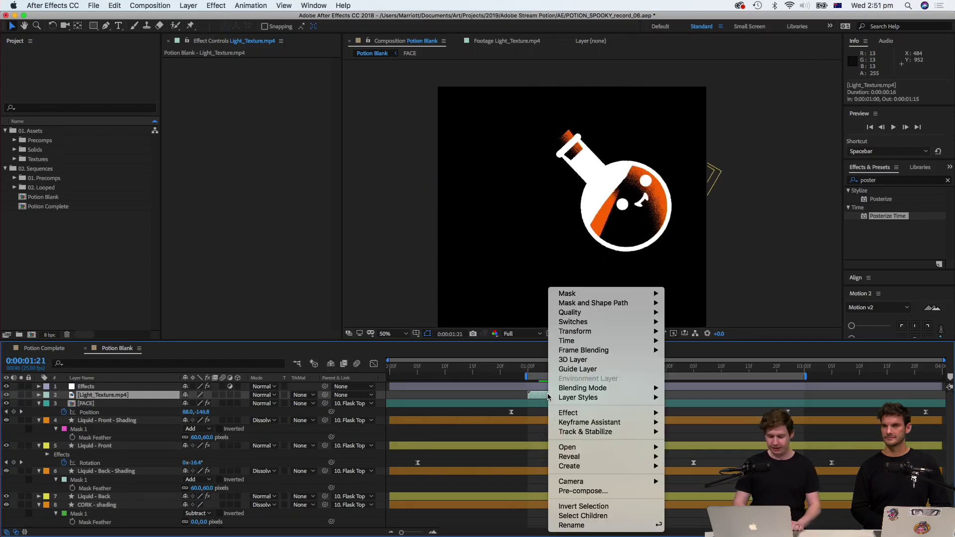
{"action": "mouse_move", "coordinate": [586, 342]}
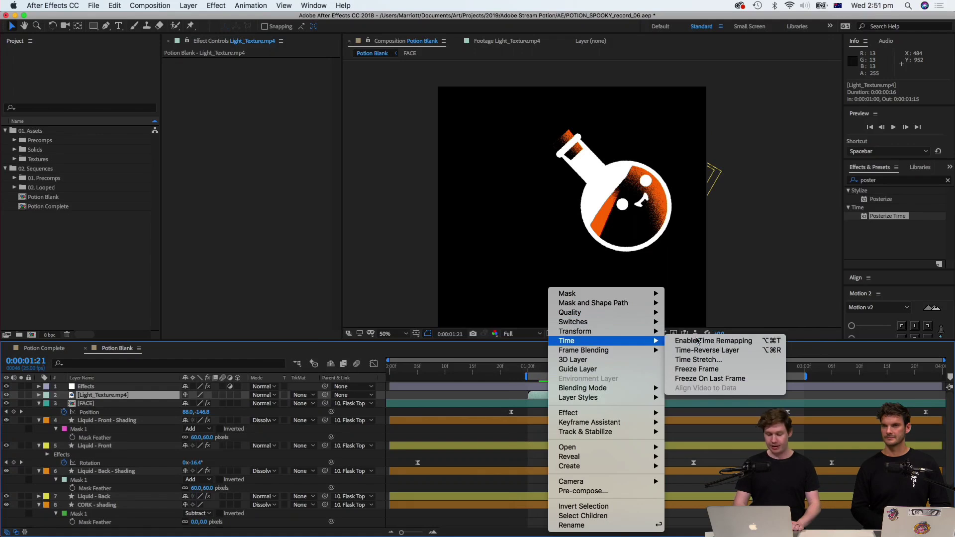
{"action": "left_click", "coordinate": [692, 342]}
{"action": "left_click_drag", "start_coordinate": [643, 368], "coordinate": [613, 369]}
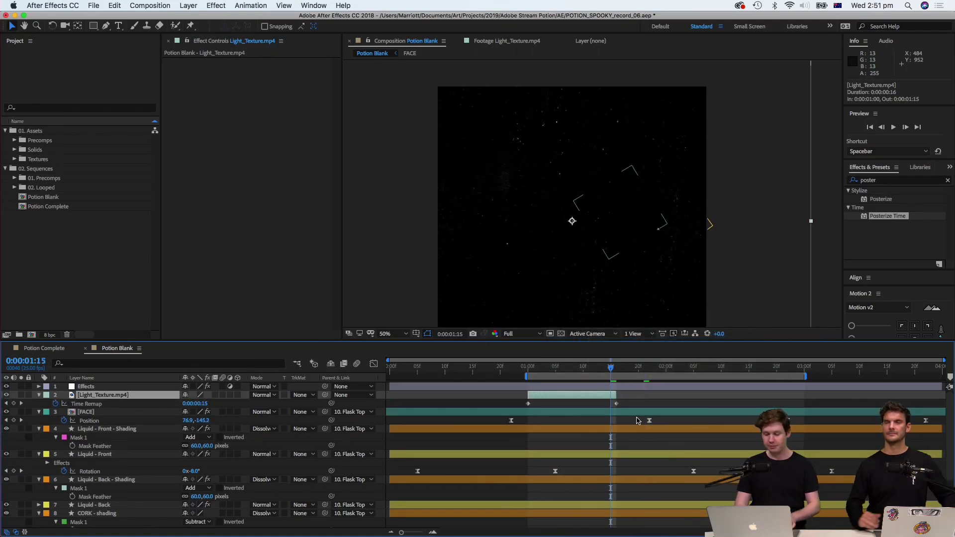
{"action": "left_click", "coordinate": [612, 403]}
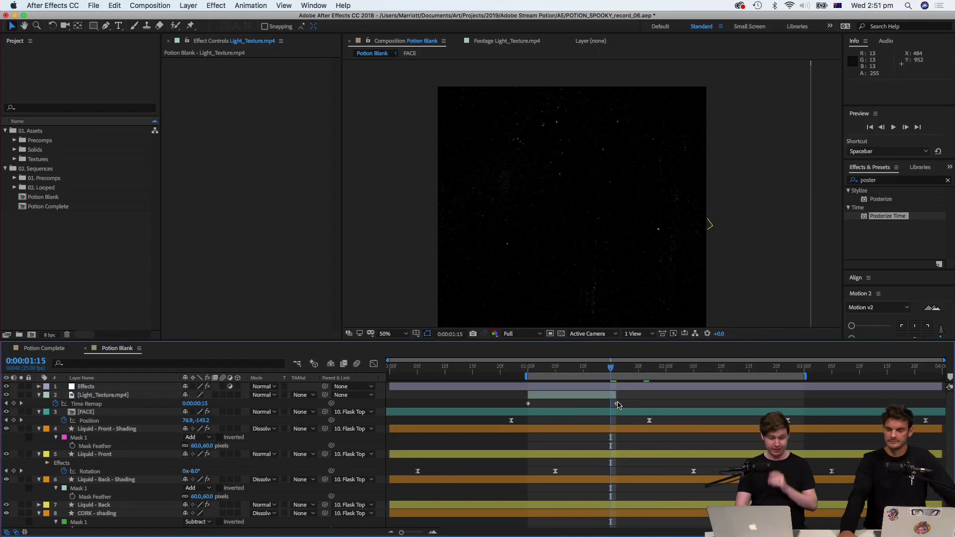
{"action": "key", "text": "alt+shift+t"}
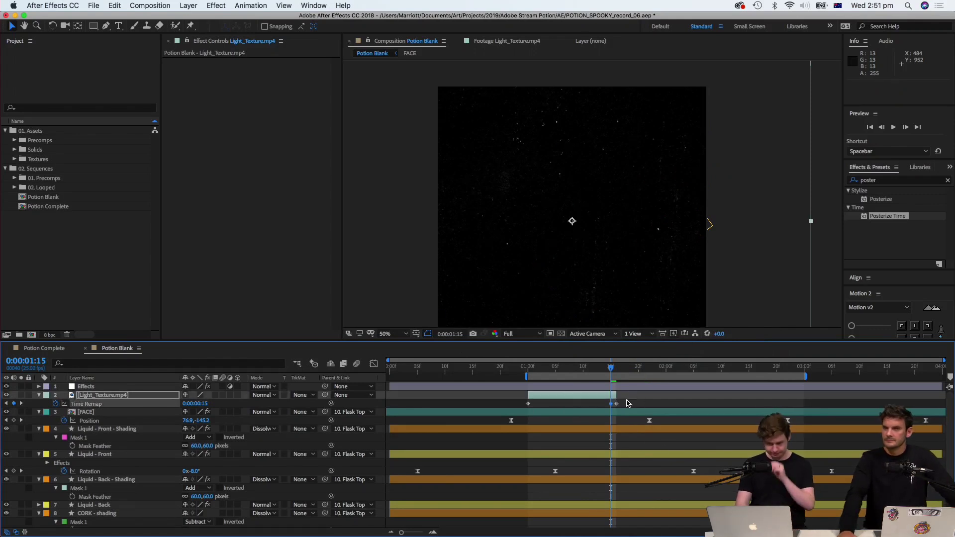
{"action": "mouse_move", "coordinate": [617, 404]}
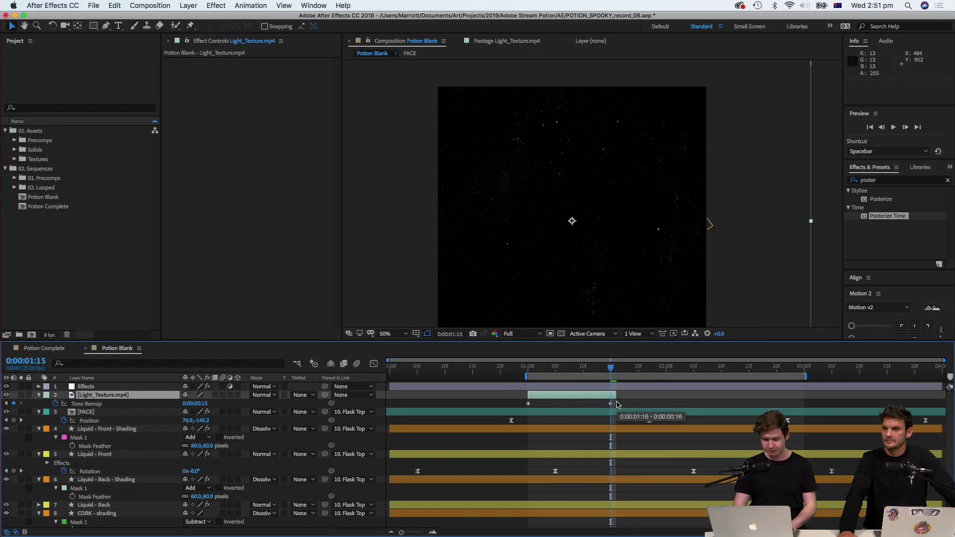
Give the texture's Time Remap the expression loopOut(type = "cycle", numKeyframes = 0) and extend the layer's out point to 0:00:03:01.
{"action": "left_click", "coordinate": [56, 404], "text": "alt"}
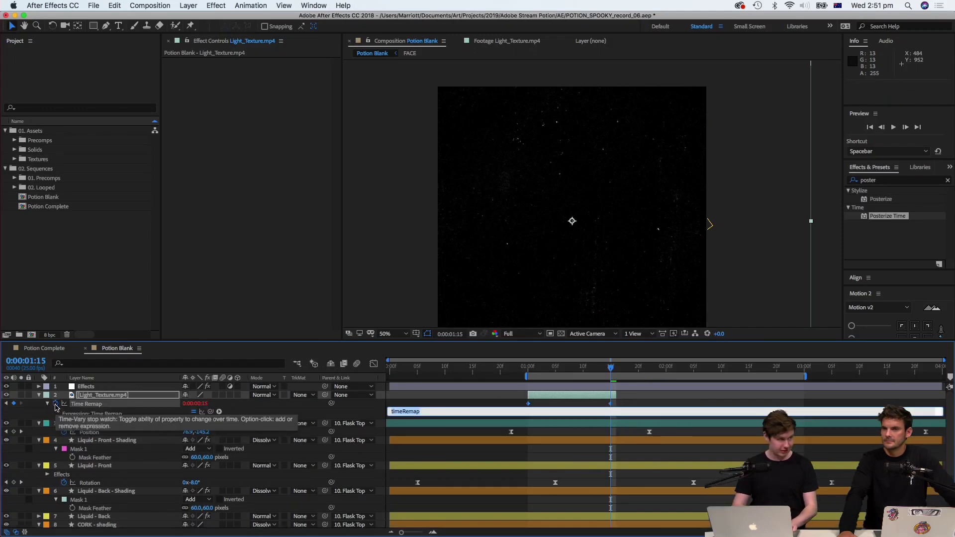
{"action": "left_click", "coordinate": [220, 411]}
{"action": "mouse_move", "coordinate": [282, 497]}
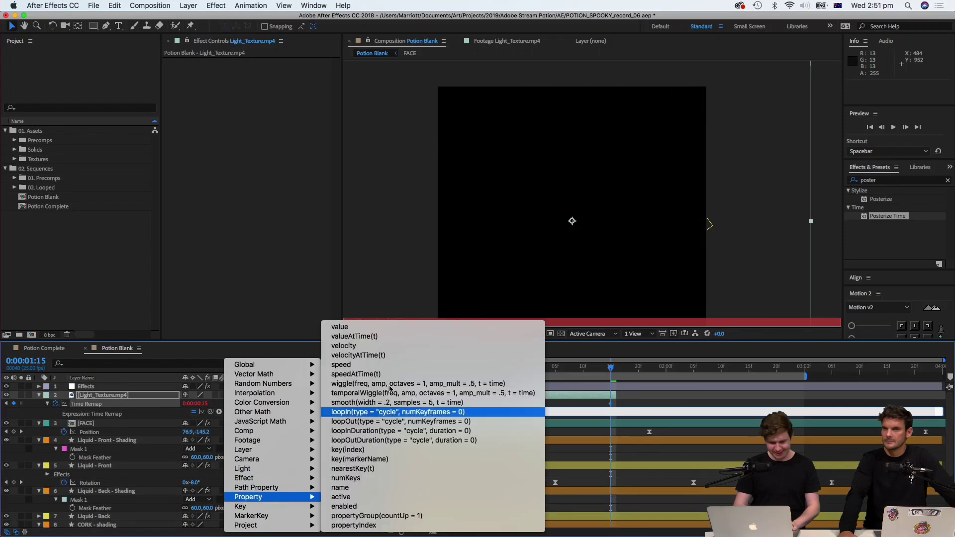
{"action": "left_click", "coordinate": [377, 422]}
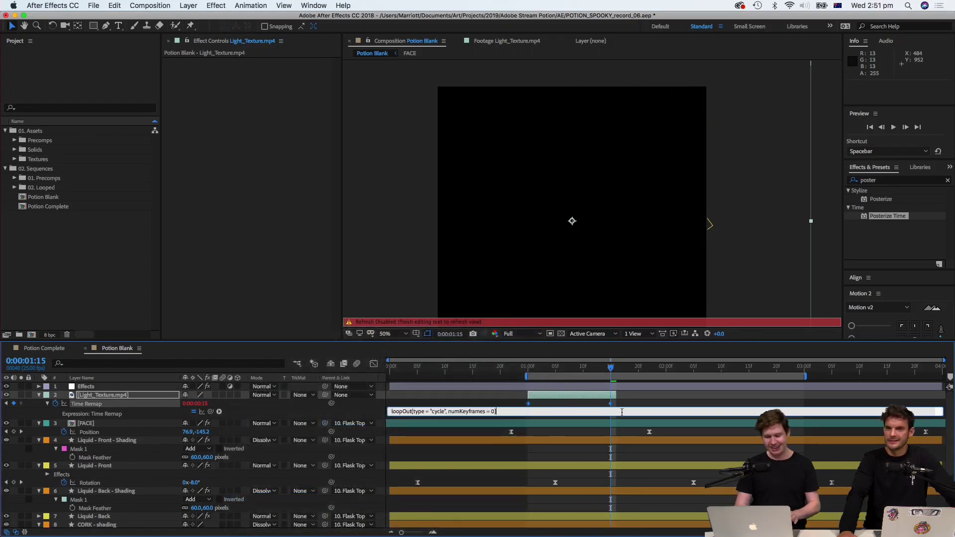
{"action": "left_click", "coordinate": [638, 400]}
{"action": "left_click_drag", "start_coordinate": [616, 395], "coordinate": [783, 394]}
{"action": "key", "text": "super+z"}
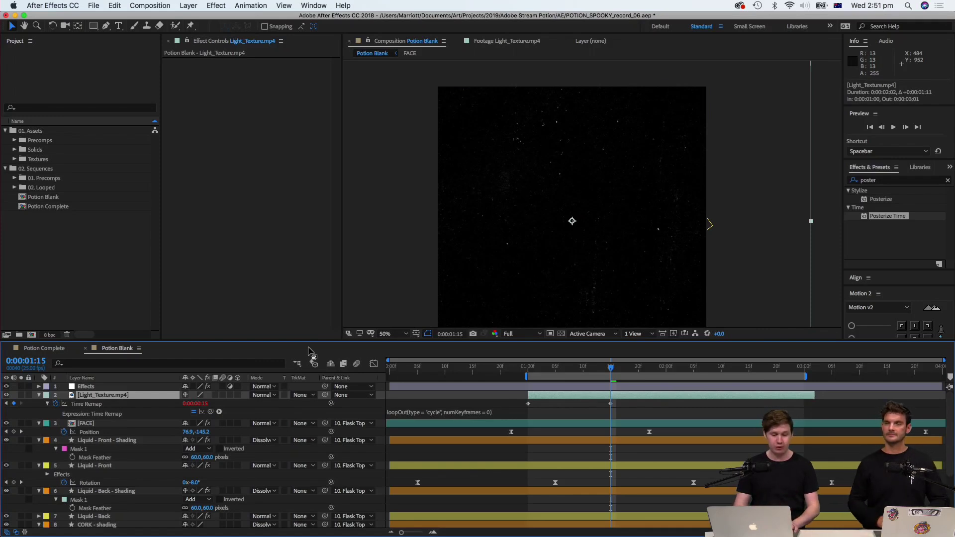
Examine the Loop option in the Interpret Footage settings of Light_Texture.mp4 and leave without changing anything.
{"action": "left_click", "coordinate": [15, 159]}
{"action": "left_click", "coordinate": [44, 169]}
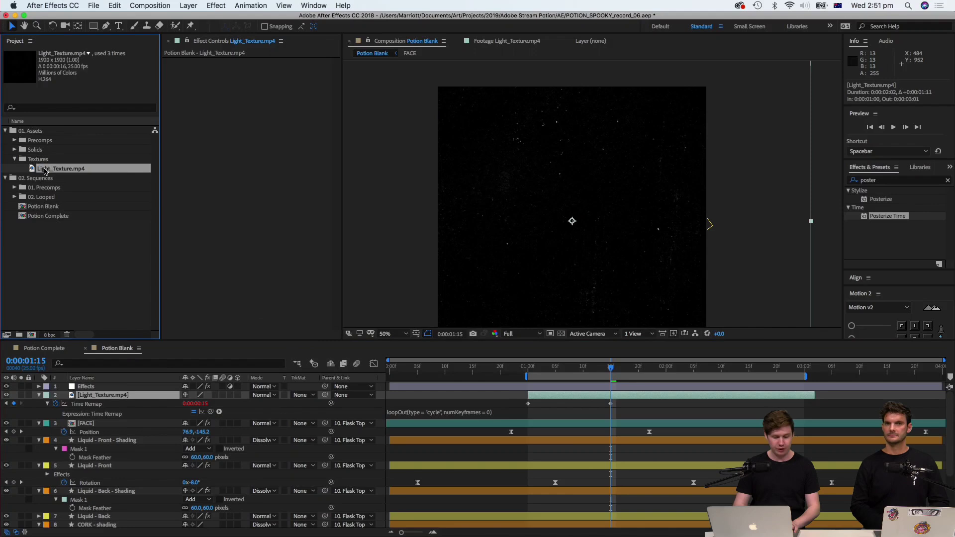
{"action": "right_click", "coordinate": [44, 169]}
{"action": "mouse_move", "coordinate": [177, 233]}
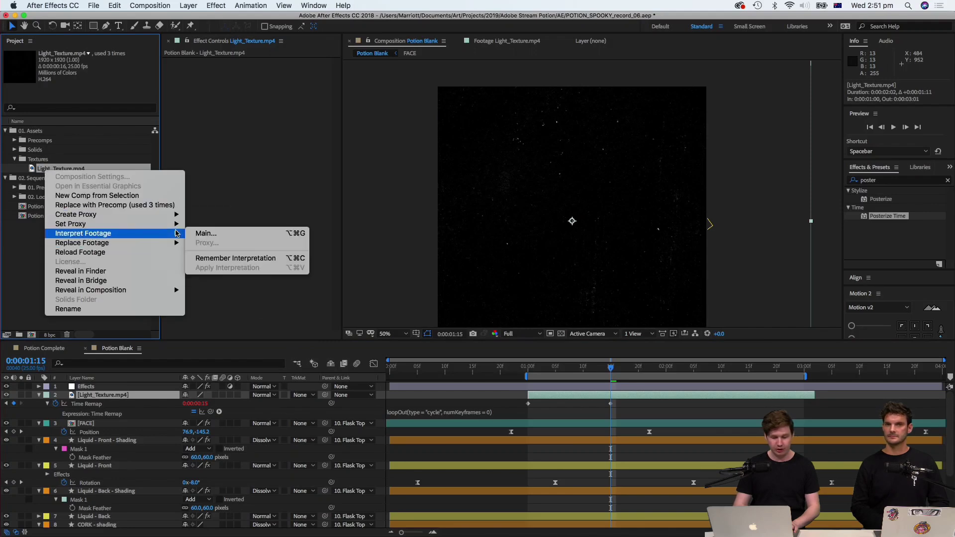
{"action": "left_click", "coordinate": [206, 234]}
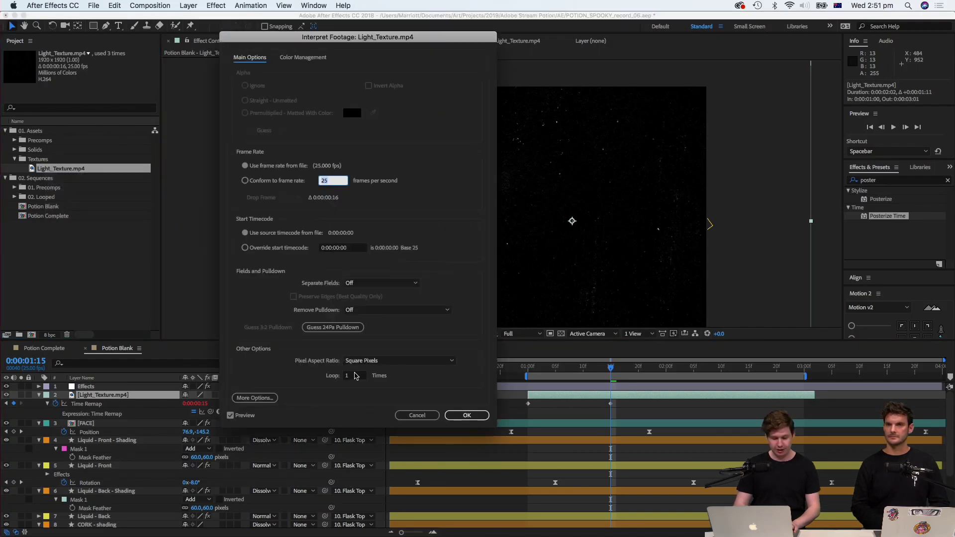
{"action": "left_click", "coordinate": [418, 415]}
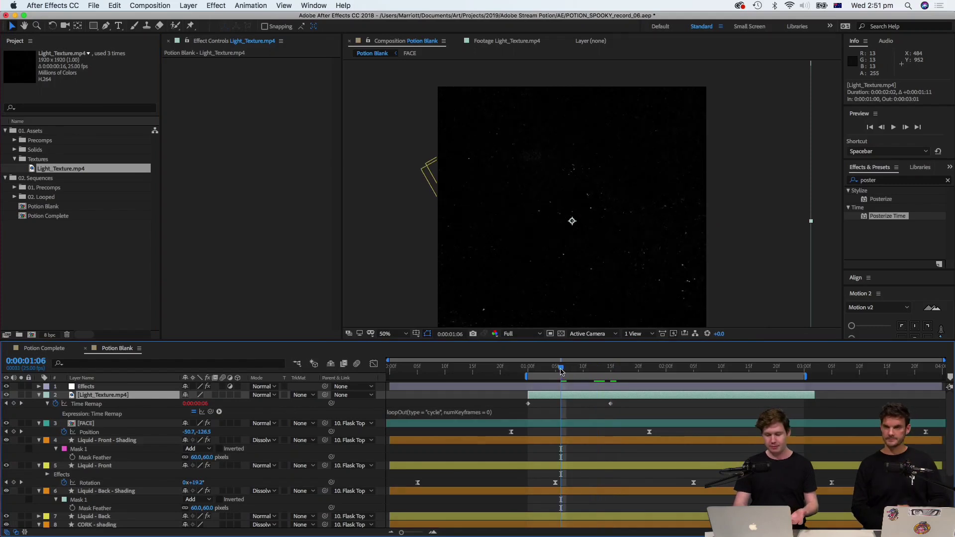
Play the Potion Blank composition from 0:00:01:06 and 0:00:01:11 to check the looping light texture.
{"action": "key", "text": "space"}
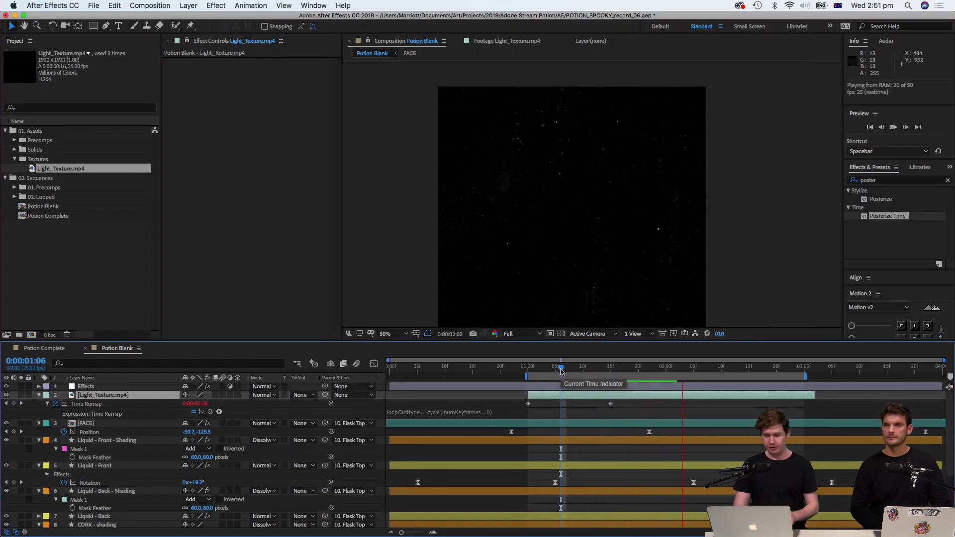
{"action": "left_click_drag", "start_coordinate": [562, 371], "coordinate": [589, 371]}
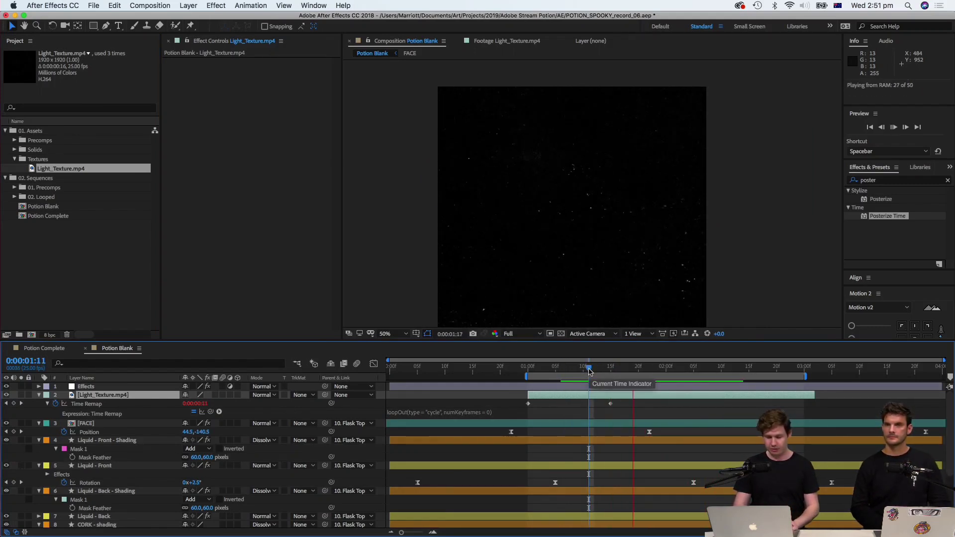
{"action": "key", "text": "space"}
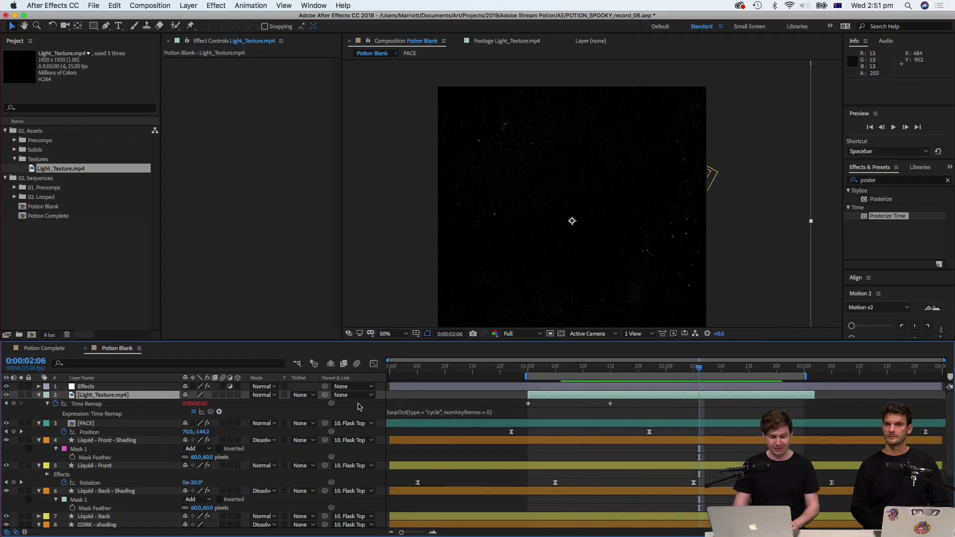
Set the Light_Texture.mp4 layer's blending mode to Screen and preview the animation from 0:00:01:03.
{"action": "left_click", "coordinate": [266, 396]}
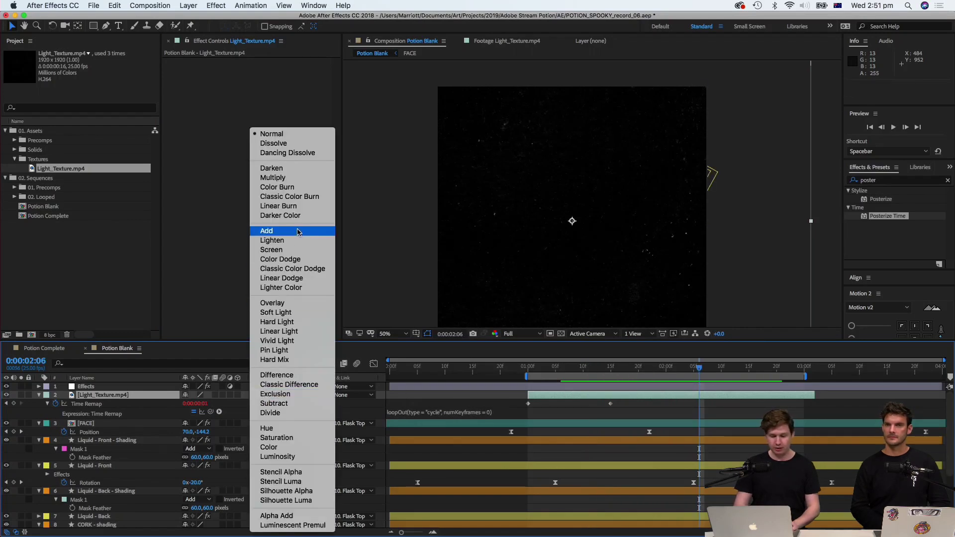
{"action": "left_click", "coordinate": [281, 250]}
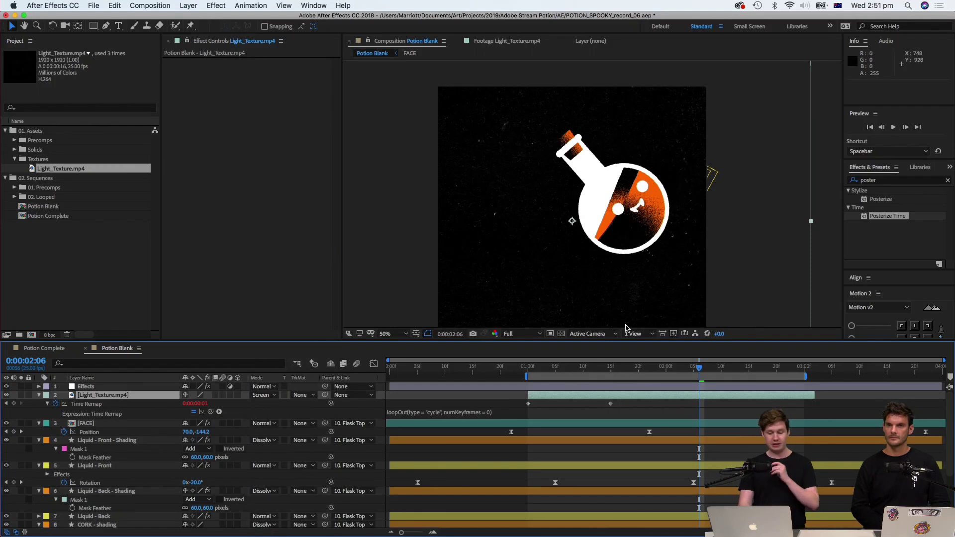
{"action": "left_click", "coordinate": [545, 368]}
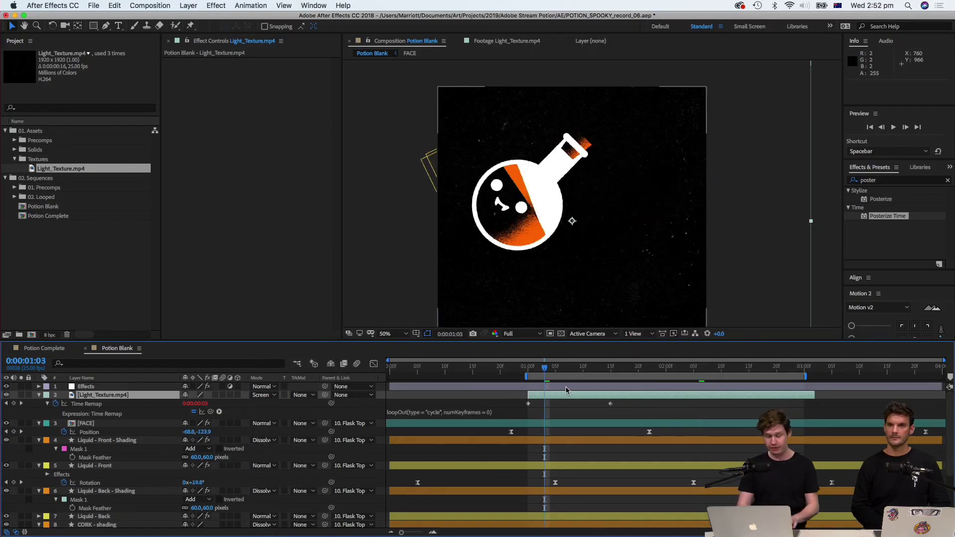
{"action": "key", "text": "space"}
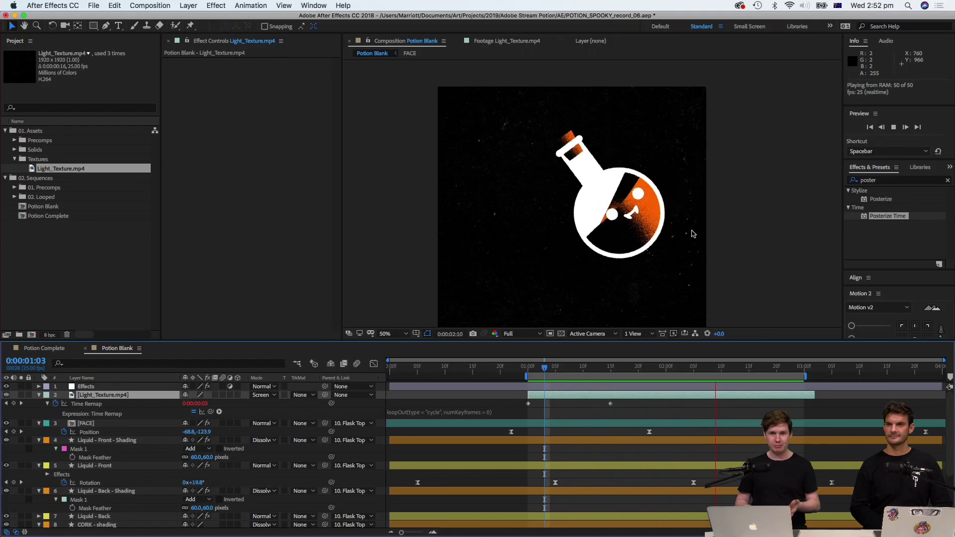
{"action": "key", "text": "space"}
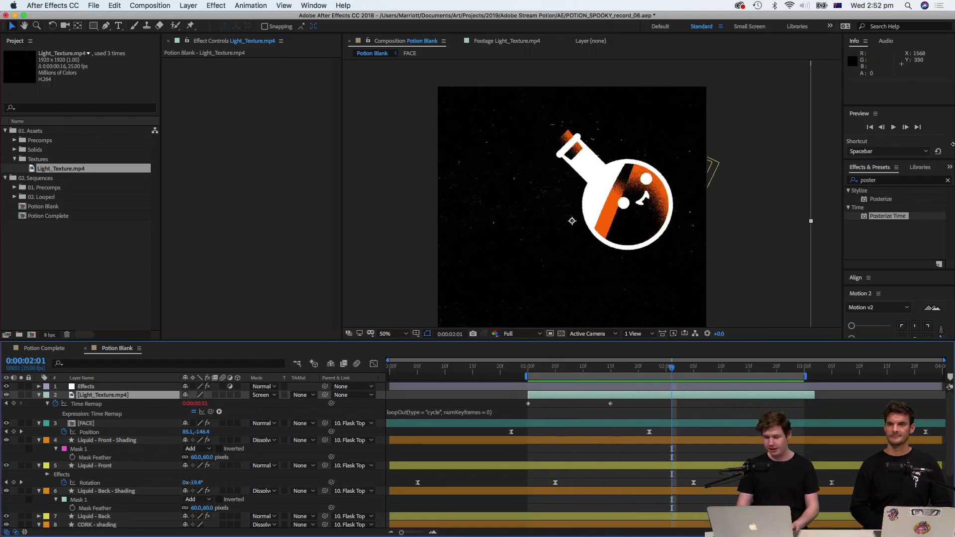
Apply the Curves effect to Light_Texture.mp4 and pull the lower part of the RGB curve down slightly to darken its shadows.
{"action": "left_click", "coordinate": [887, 183]}
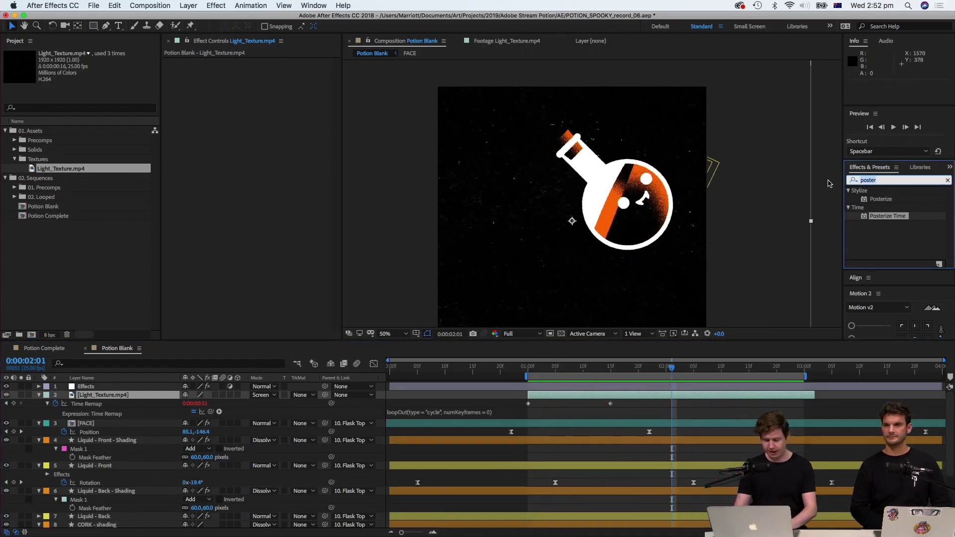
{"action": "type", "text": "curve"}
{"action": "double_click", "coordinate": [873, 228]}
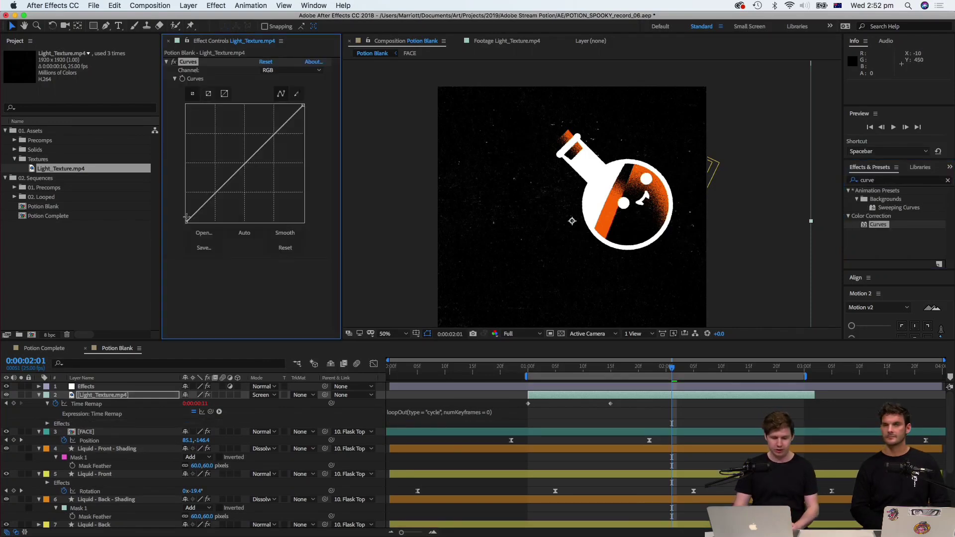
{"action": "left_click_drag", "start_coordinate": [209, 202], "coordinate": [212, 210]}
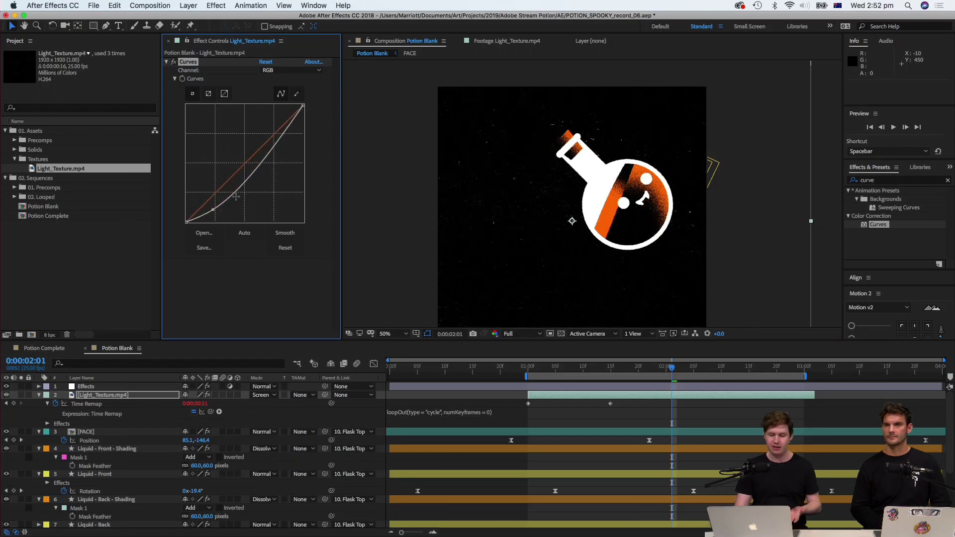
{"action": "key", "text": "space"}
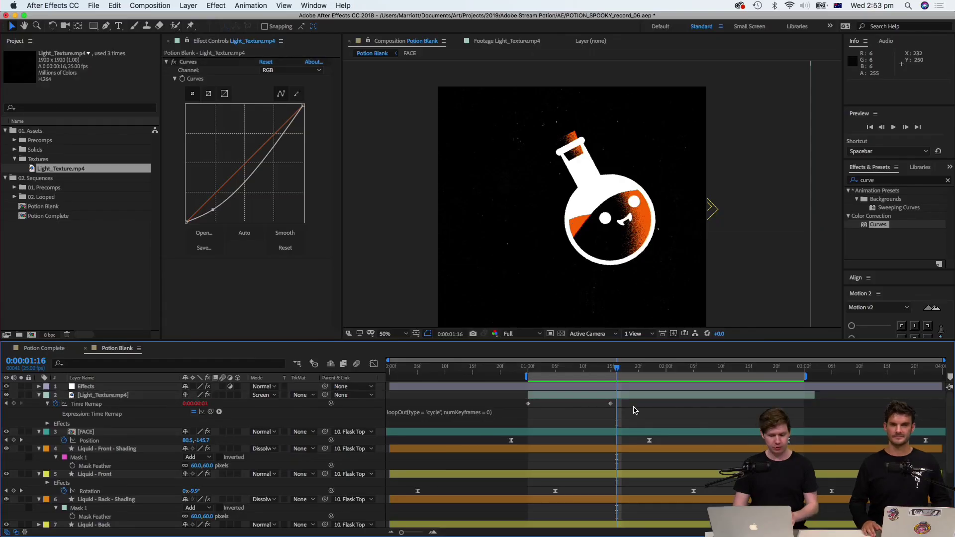
Duplicate the Potion Blank composition in the project and open the duplicate.
{"action": "left_click", "coordinate": [53, 209]}
{"action": "left_click", "coordinate": [58, 221]}
{"action": "left_click", "coordinate": [67, 207]}
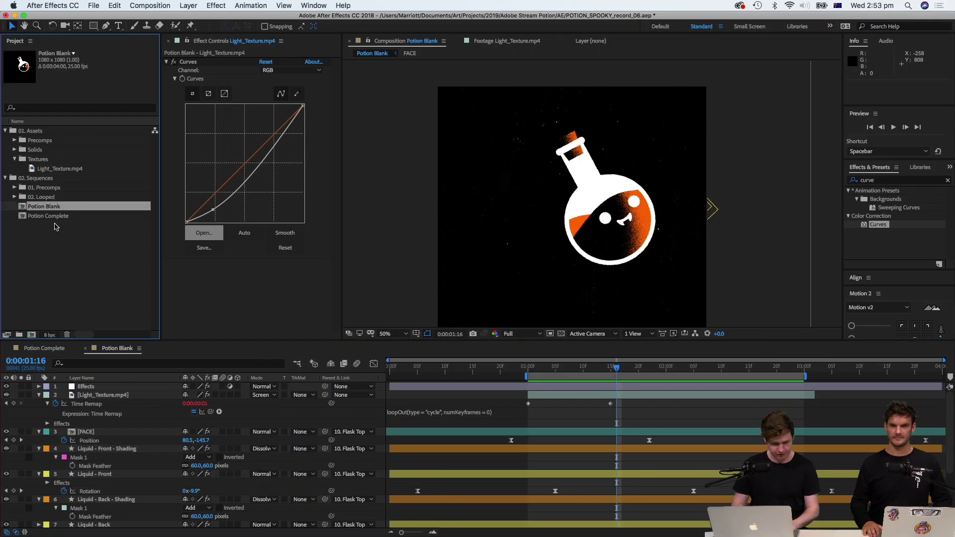
{"action": "left_click", "coordinate": [56, 227]}
{"action": "left_click", "coordinate": [68, 208]}
{"action": "key", "text": "super+d"}
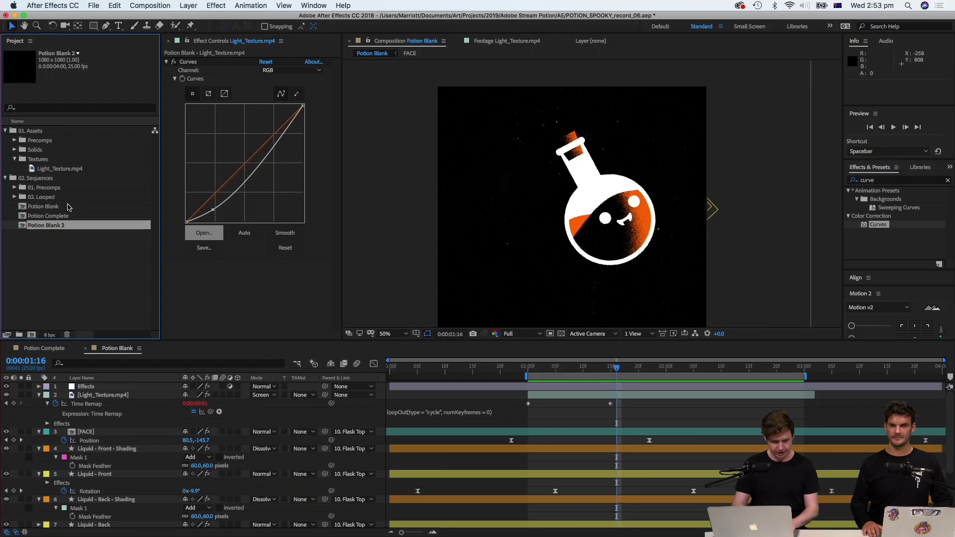
{"action": "double_click", "coordinate": [63, 217]}
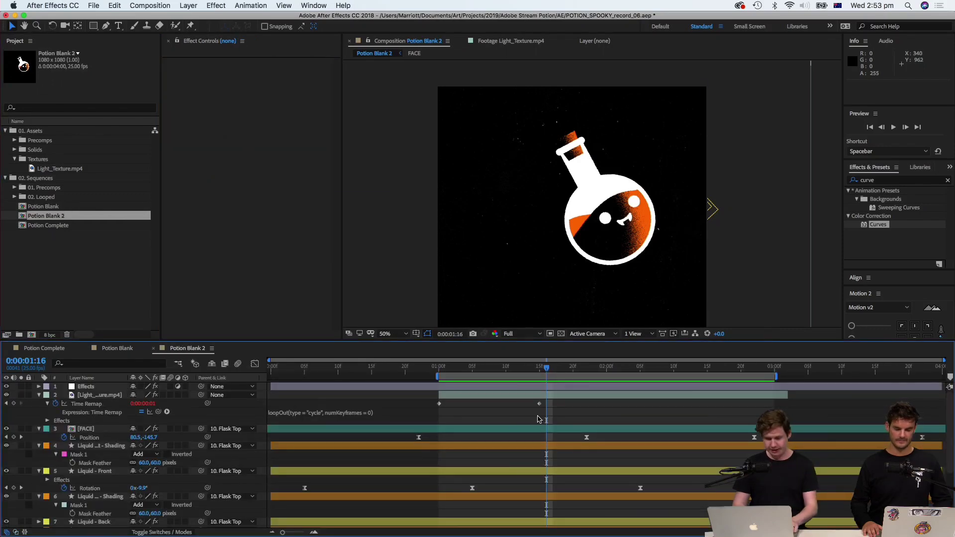
Collapse the expanded properties of all layers in the duplicated composition and deselect the layers.
{"action": "key", "text": "super+a"}
{"action": "key", "text": "u"}
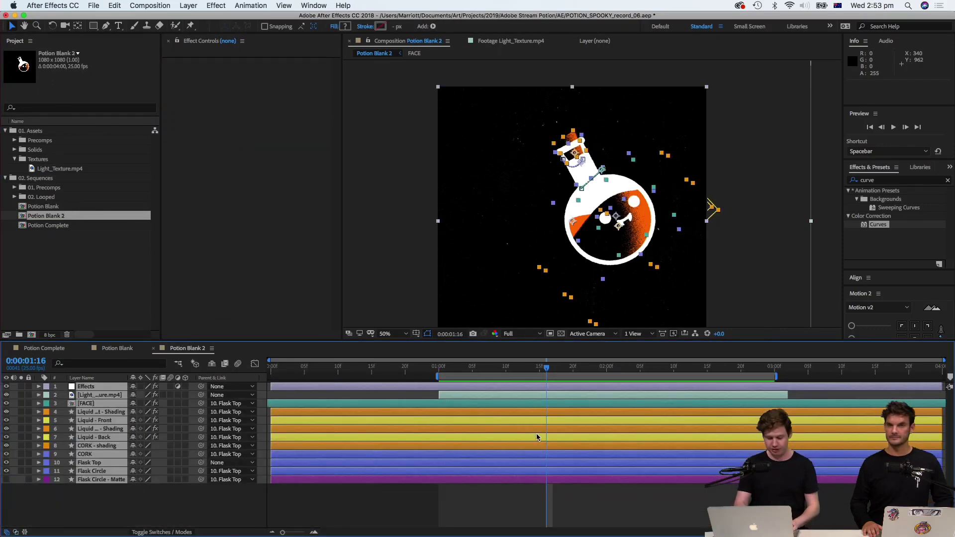
{"action": "key", "text": "u"}
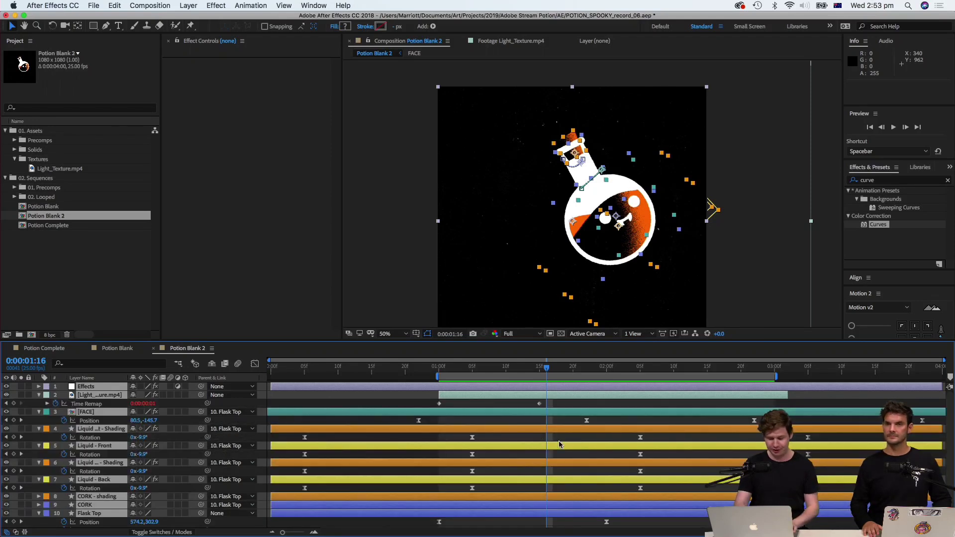
{"action": "key", "text": "u"}
{"action": "left_click", "coordinate": [553, 491]}
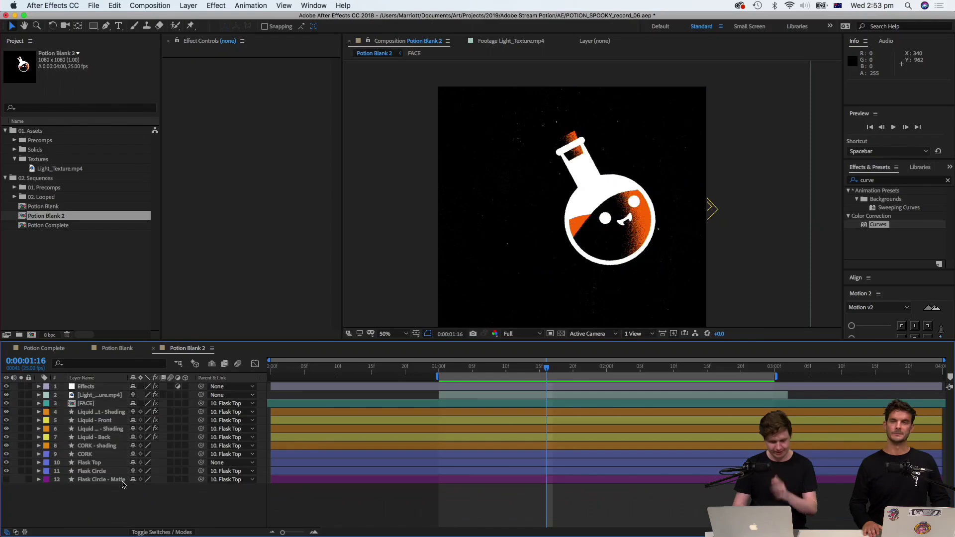
Pre-compose the layers from FACE down to Flask Circle into a new composition named Flask, moving all attributes.
{"action": "left_click", "coordinate": [103, 480]}
{"action": "left_click", "coordinate": [97, 471]}
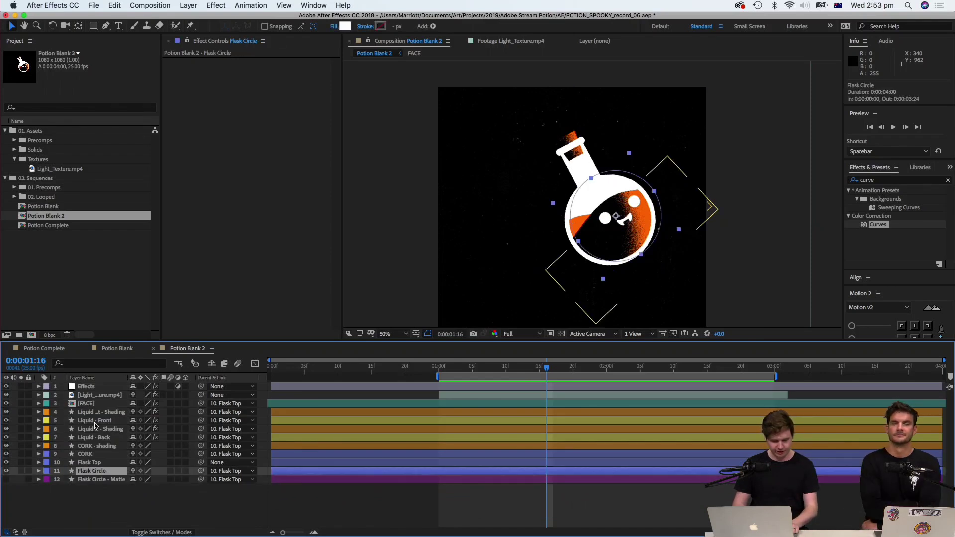
{"action": "left_click", "coordinate": [97, 415], "text": "shift"}
{"action": "left_click", "coordinate": [92, 406], "text": "super"}
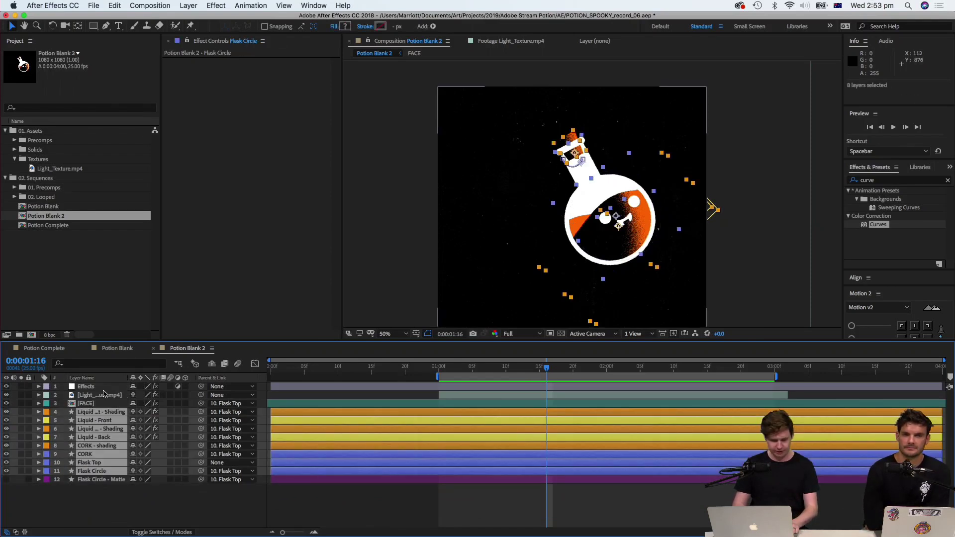
{"action": "left_click", "coordinate": [91, 406], "text": "super"}
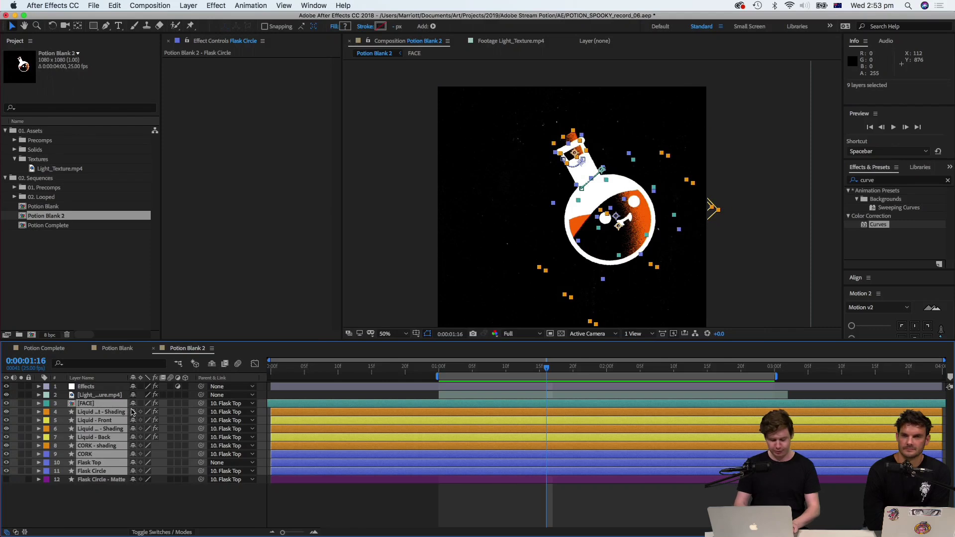
{"action": "key", "text": "super+shift+c"}
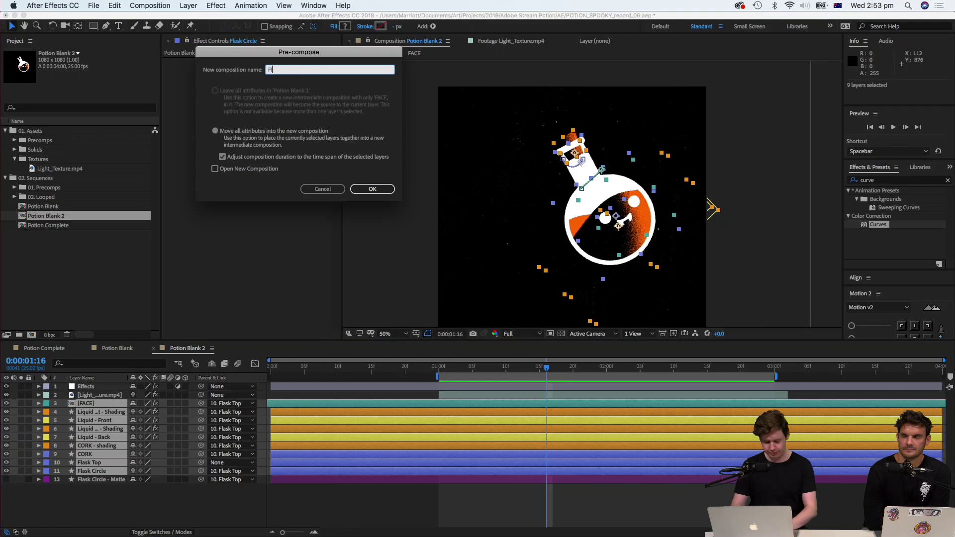
{"action": "key", "text": "Return"}
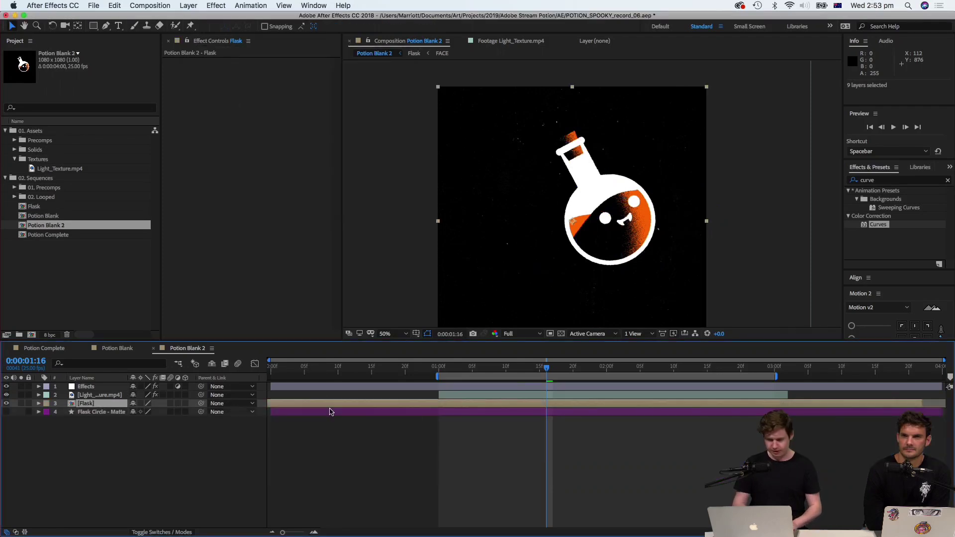
Preview the result, inspect the Flask precomp over the transparency grid, and return to Potion Blank 2.
{"action": "key", "text": "space"}
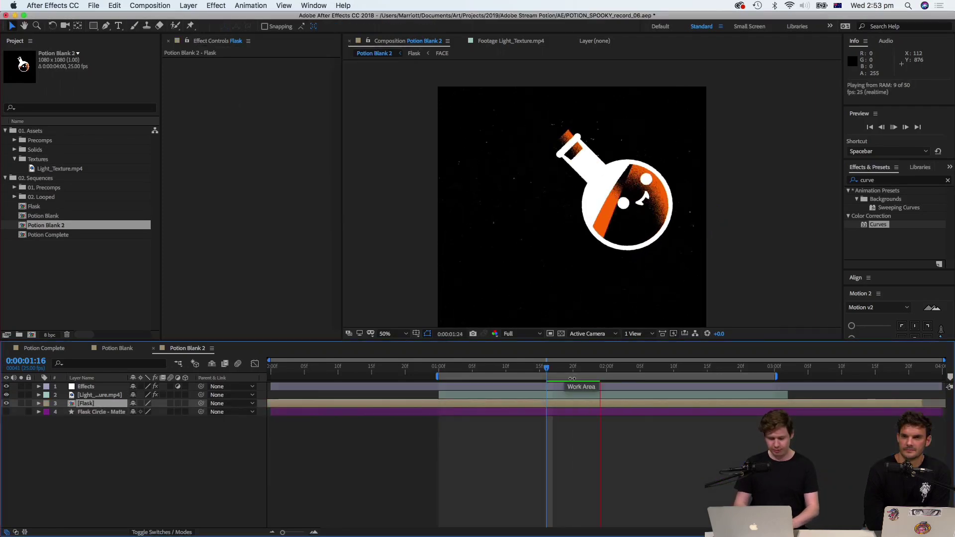
{"action": "double_click", "coordinate": [547, 404]}
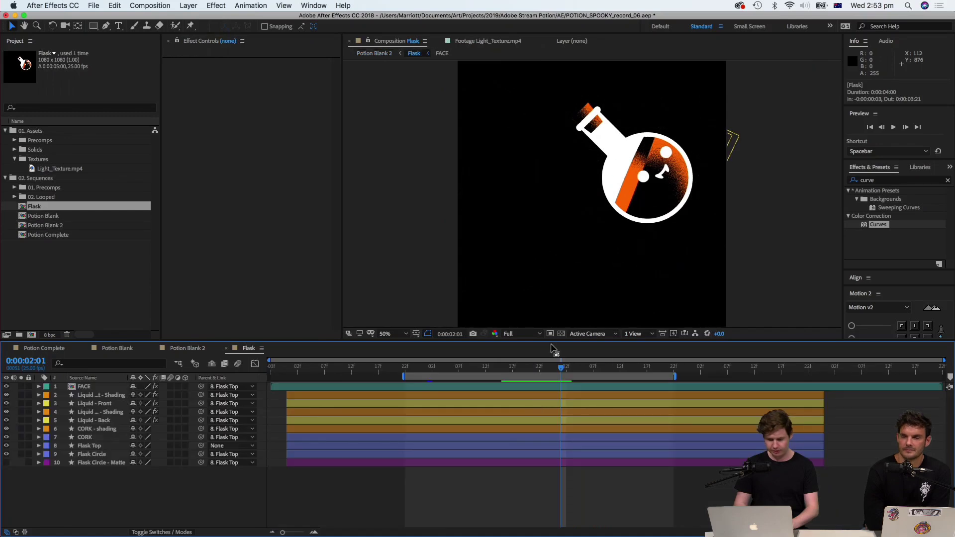
{"action": "left_click", "coordinate": [561, 333]}
{"action": "left_click_drag", "start_coordinate": [466, 364], "coordinate": [405, 366]}
{"action": "left_click_drag", "start_coordinate": [418, 403], "coordinate": [501, 404]}
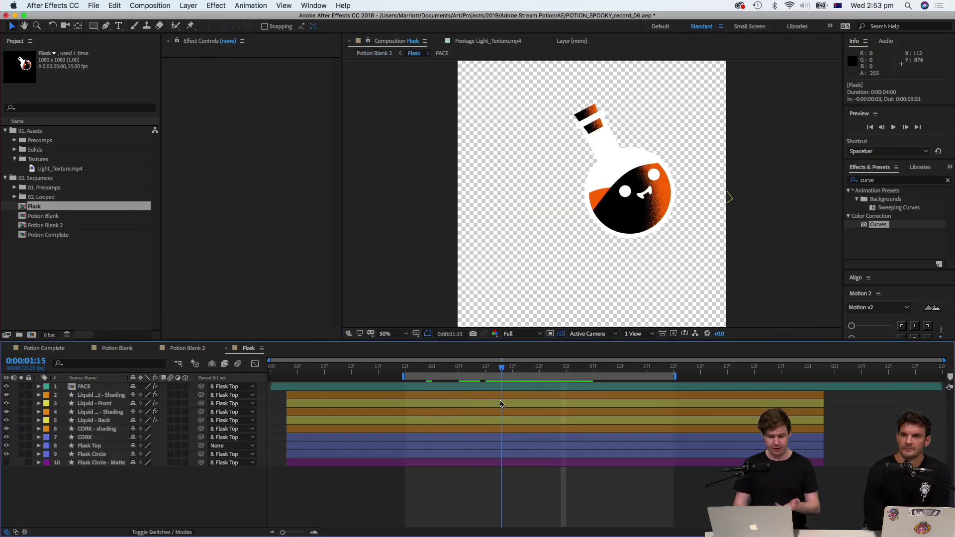
{"action": "key", "text": "Tab"}
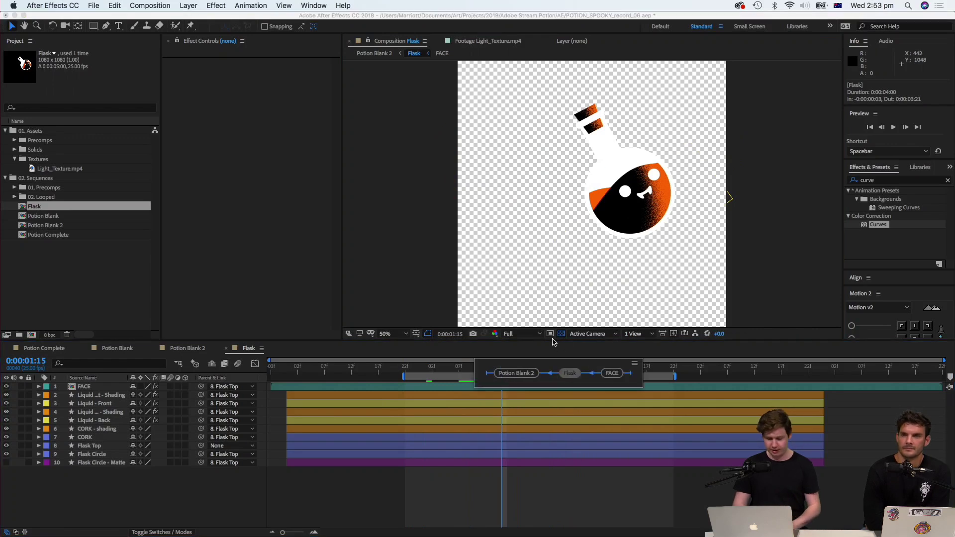
{"action": "left_click", "coordinate": [516, 373]}
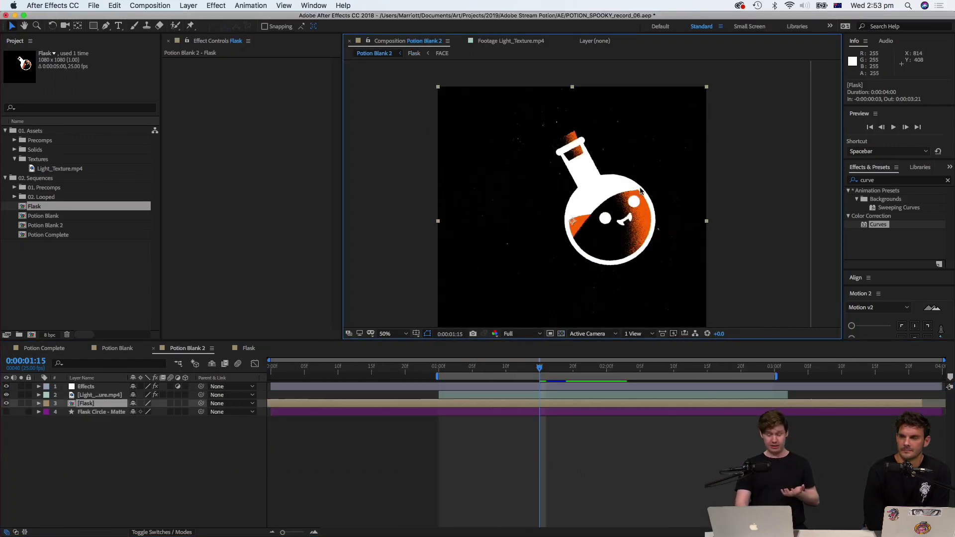
Duplicate the Flask precomp layer in Potion Blank 2 and select the lower of the two copies.
{"action": "left_click", "coordinate": [567, 405]}
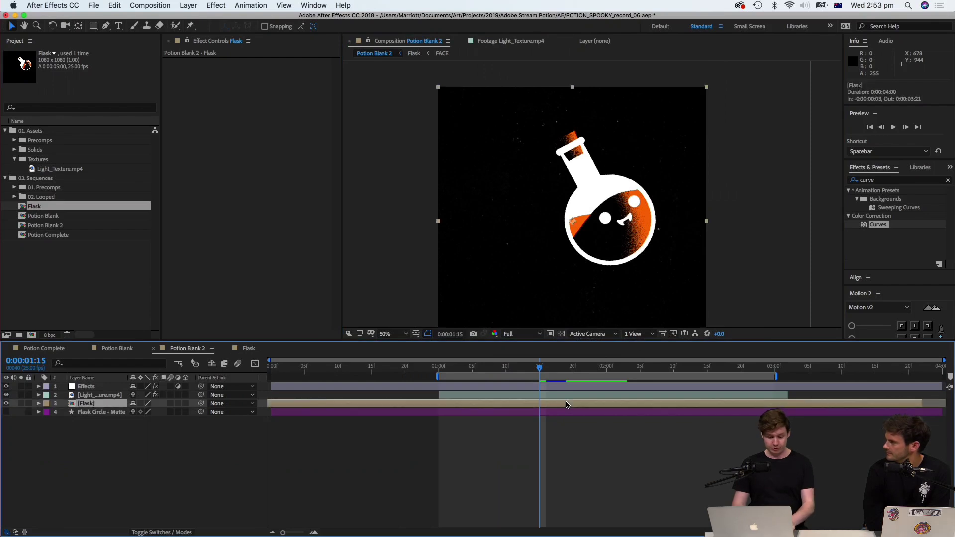
{"action": "key", "text": "super+d"}
{"action": "key", "text": "super+Down"}
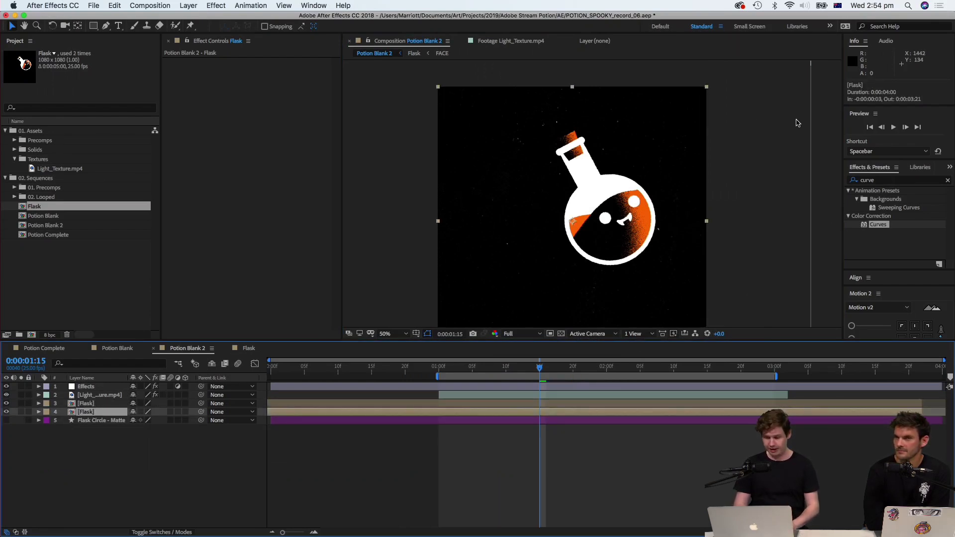
Apply the Fill effect to the lower Flask copy and set its color to orange FF6200, sampled from the artwork.
{"action": "left_click", "coordinate": [873, 182]}
{"action": "type", "text": "fill"}
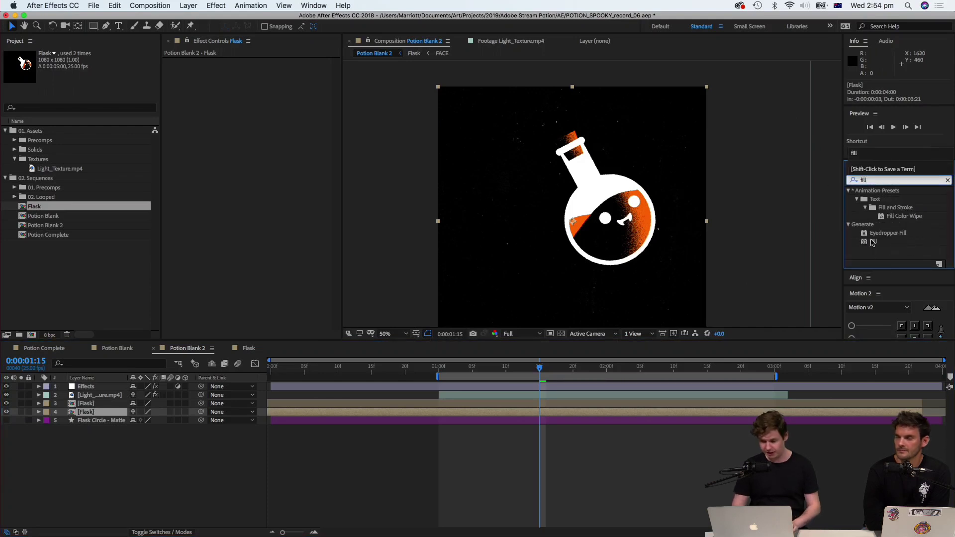
{"action": "double_click", "coordinate": [873, 242]}
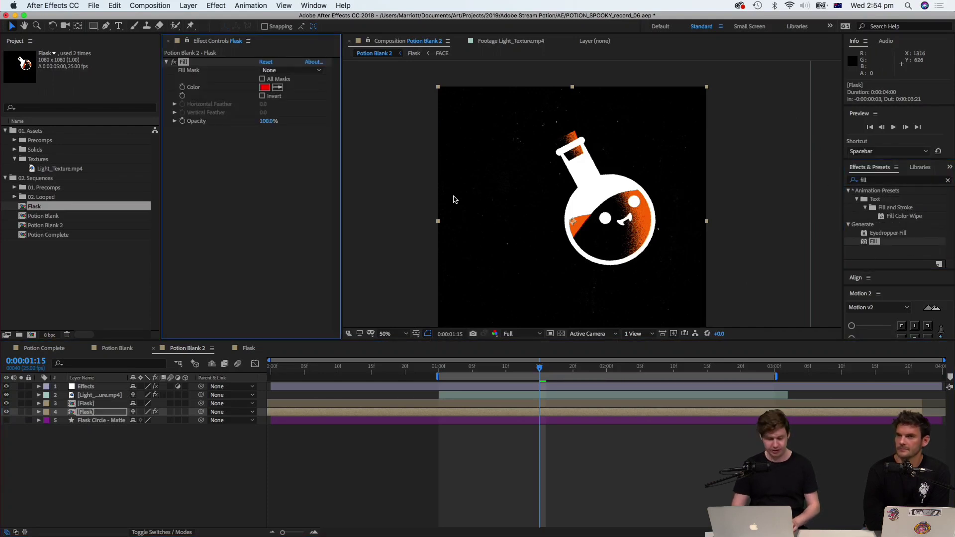
{"action": "left_click", "coordinate": [264, 88]}
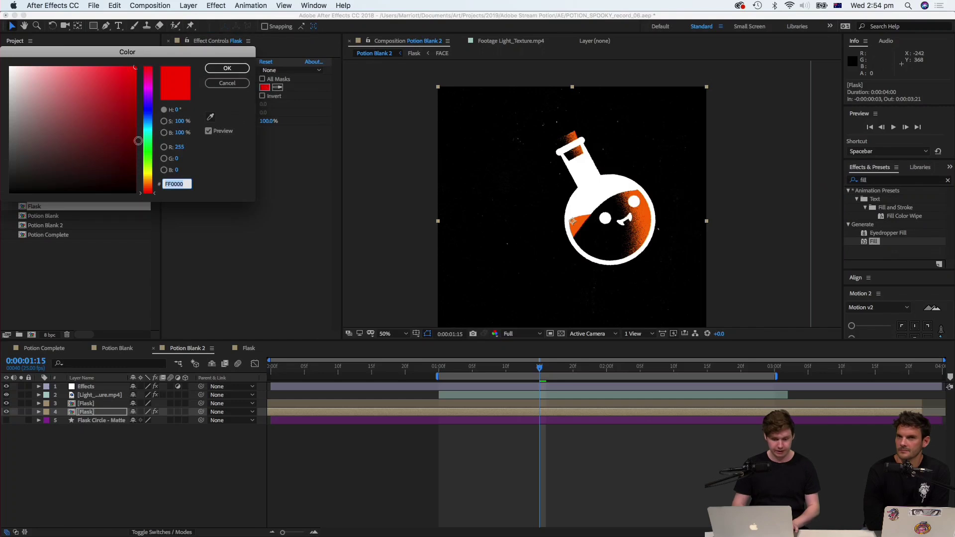
{"action": "left_click", "coordinate": [148, 151]}
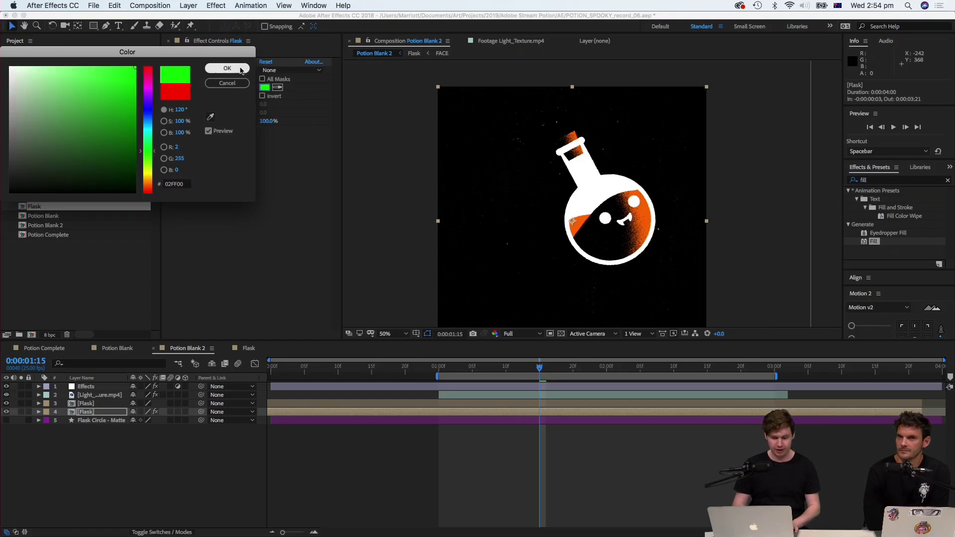
{"action": "left_click", "coordinate": [211, 118]}
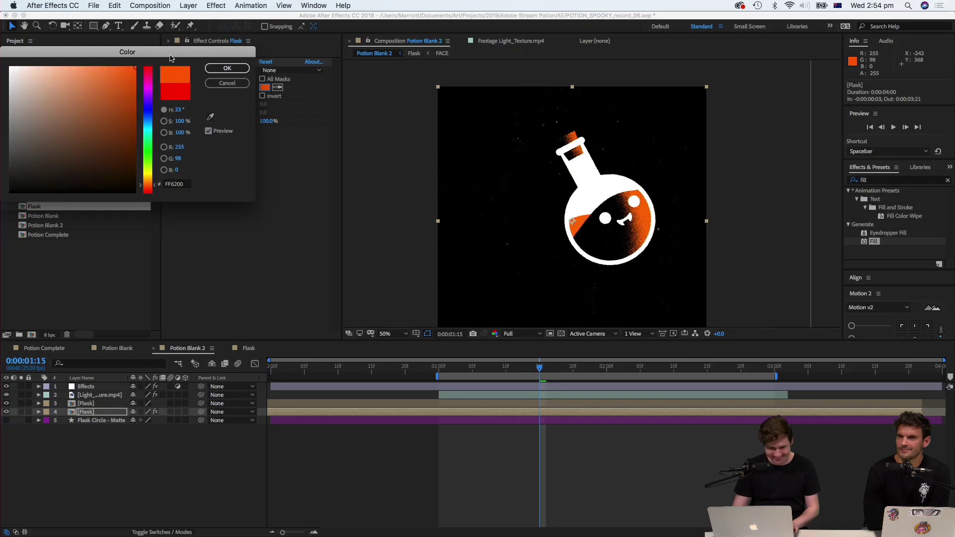
{"action": "left_click", "coordinate": [228, 68]}
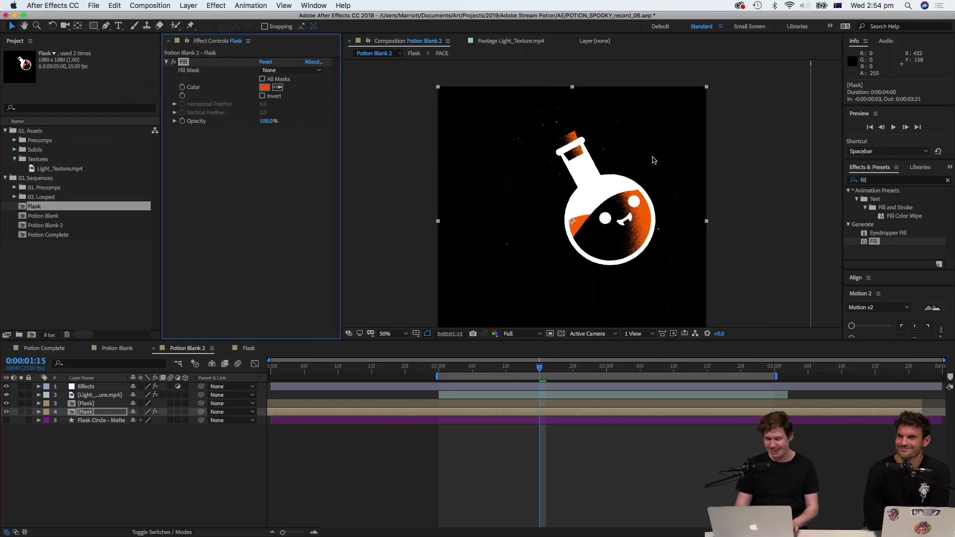
Add the Simple Choker effect to the lower Flask copy, below the Fill effect.
{"action": "left_click", "coordinate": [891, 183]}
{"action": "type", "text": "simple"}
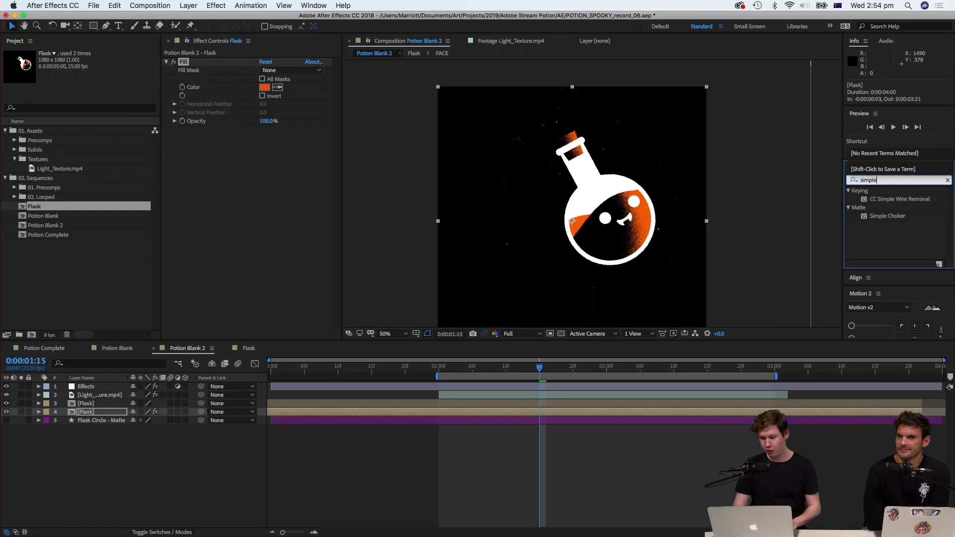
{"action": "double_click", "coordinate": [884, 217]}
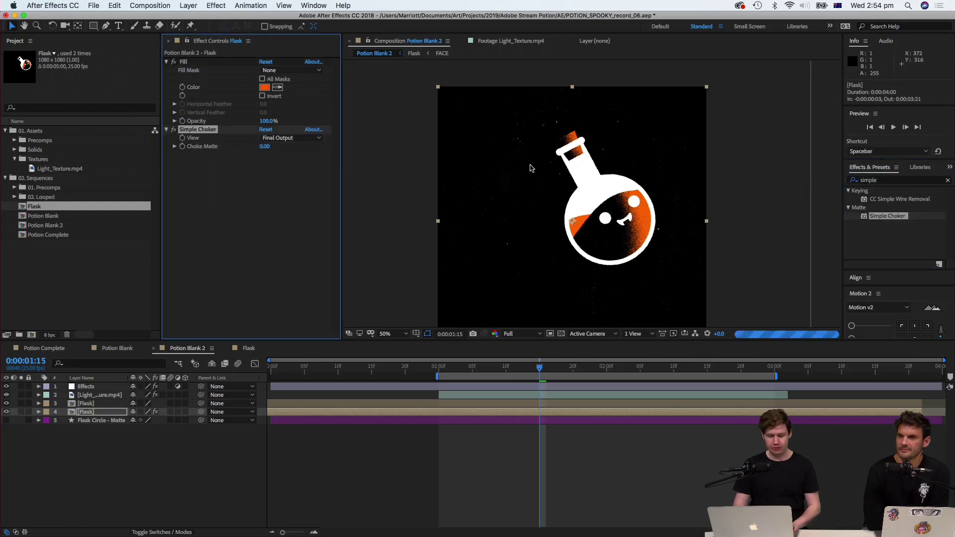
Try a Choke Matte value of -5.20 on the lower Flask copy and undo it.
{"action": "key", "text": "period"}
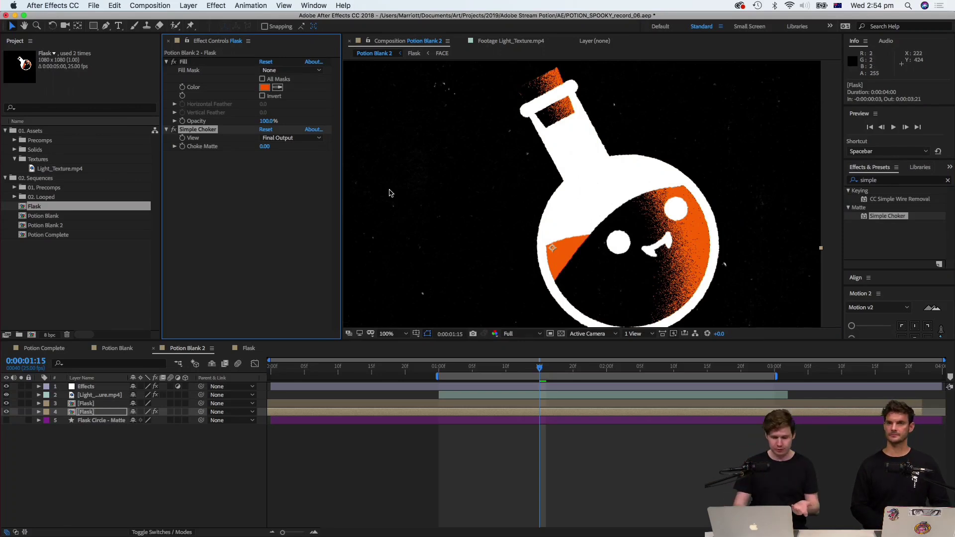
{"action": "left_click_drag", "start_coordinate": [277, 147], "coordinate": [243, 151]}
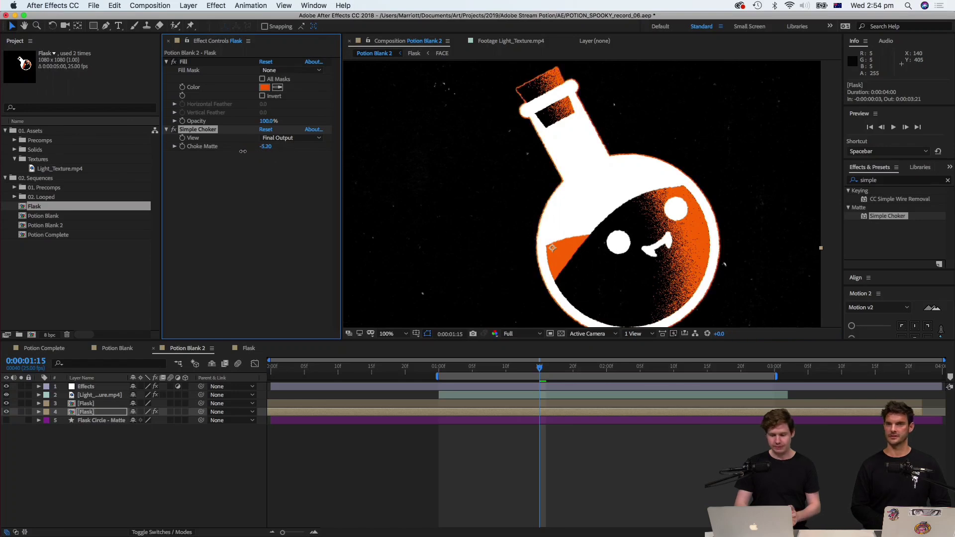
{"action": "key", "text": "super+z"}
Hide the upper Flask layer and compare the lower copy with its Fill effect switched off and on.
{"action": "left_click", "coordinate": [7, 403]}
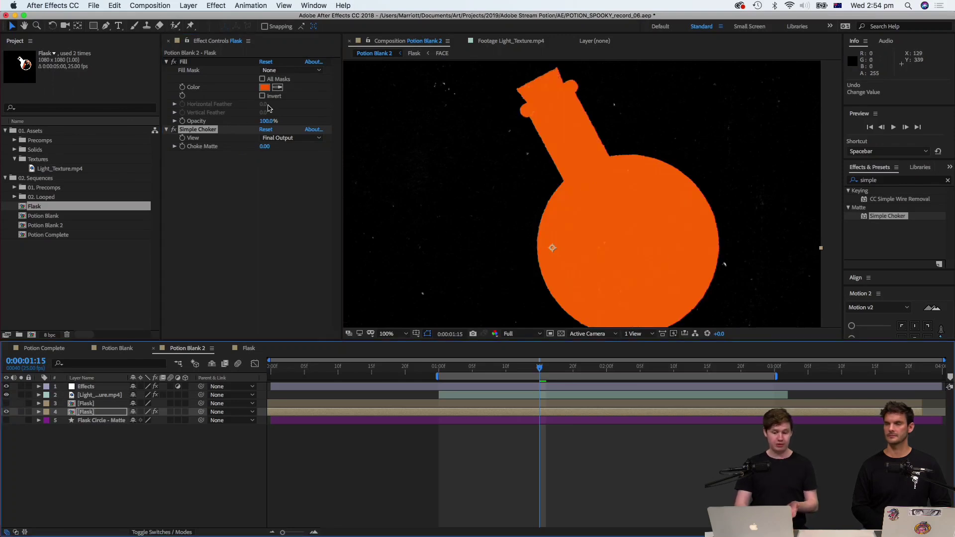
{"action": "left_click", "coordinate": [174, 62]}
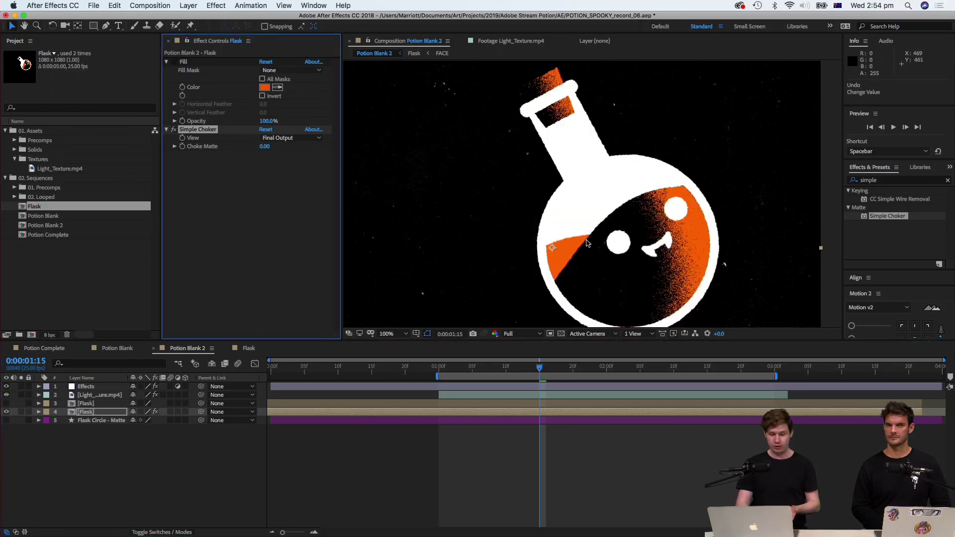
{"action": "left_click_drag", "start_coordinate": [255, 144], "coordinate": [196, 151]}
{"action": "left_click_drag", "start_coordinate": [255, 163], "coordinate": [726, 188]}
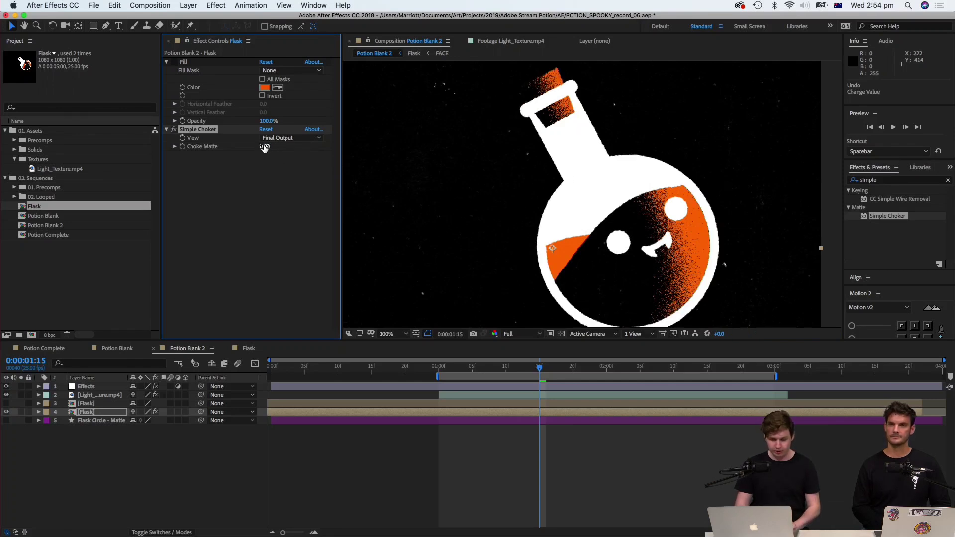
{"action": "left_click", "coordinate": [173, 62]}
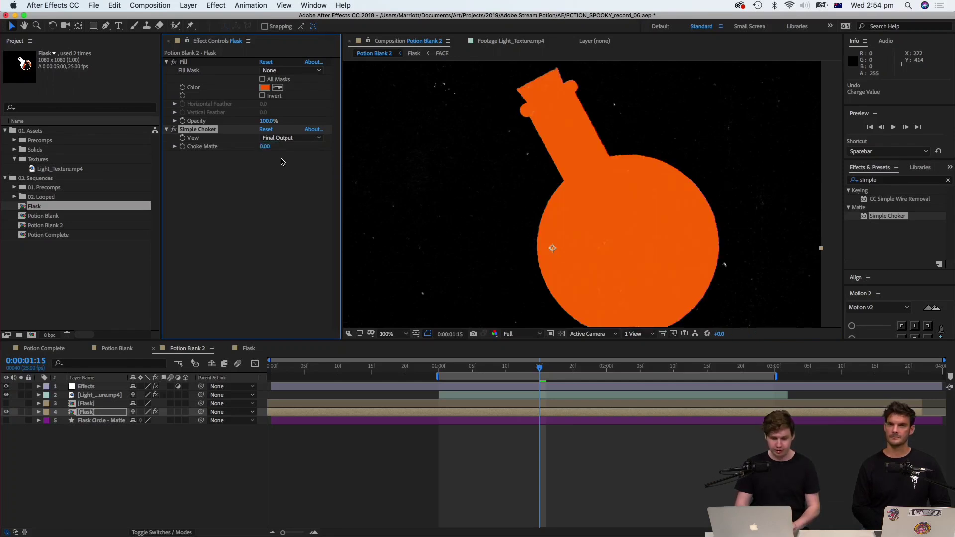
Set the lower Flask copy's Choke Matte to -26.10 and make the upper Flask layer visible again.
{"action": "left_click_drag", "start_coordinate": [264, 146], "coordinate": [187, 158]}
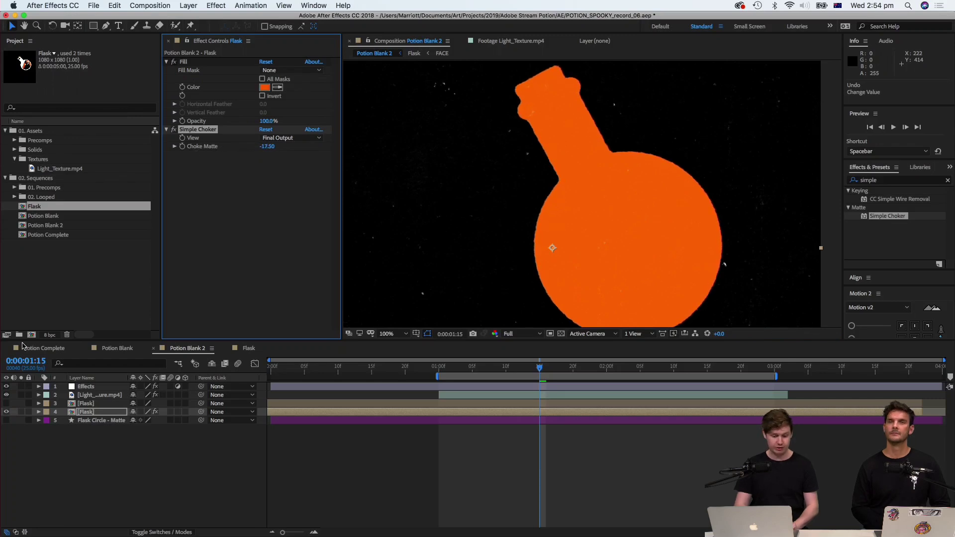
{"action": "left_click", "coordinate": [5, 404]}
{"action": "left_click_drag", "start_coordinate": [271, 146], "coordinate": [221, 145]}
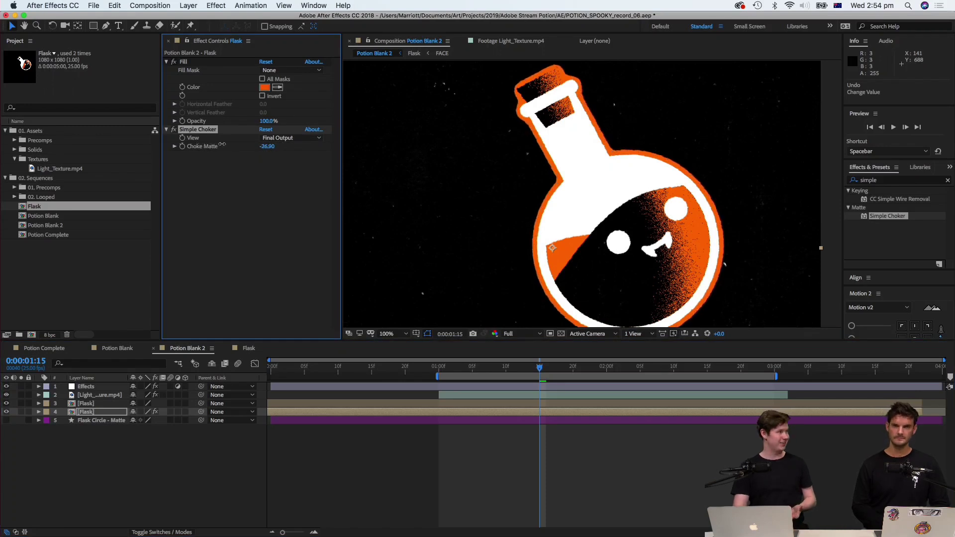
{"action": "key", "text": "comma"}
{"action": "key", "text": "comma"}
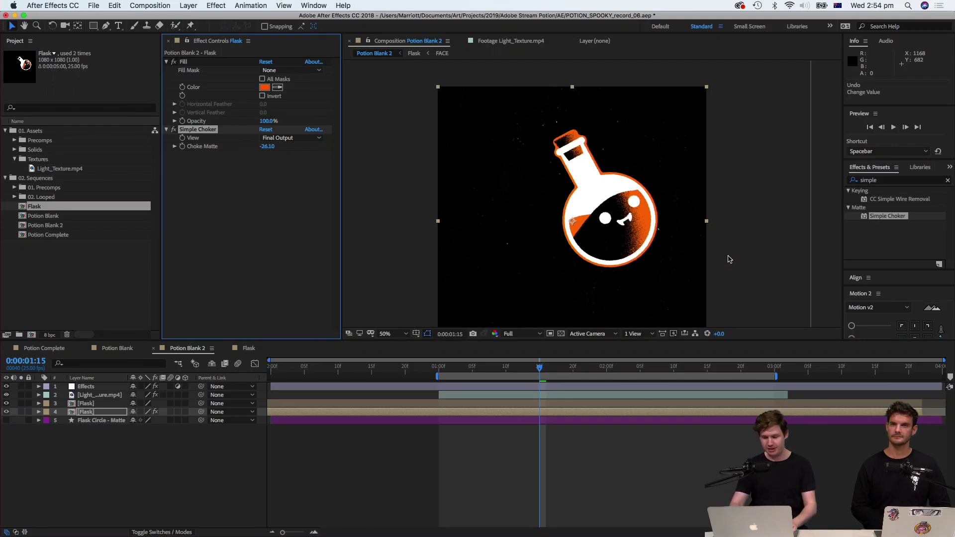
Try a much stronger Choke Matte value of -81.80 on the lower Flask copy.
{"action": "key", "text": "period"}
{"action": "scroll", "coordinate": [531, 131], "scroll_direction": "up", "scroll_amount": 2}
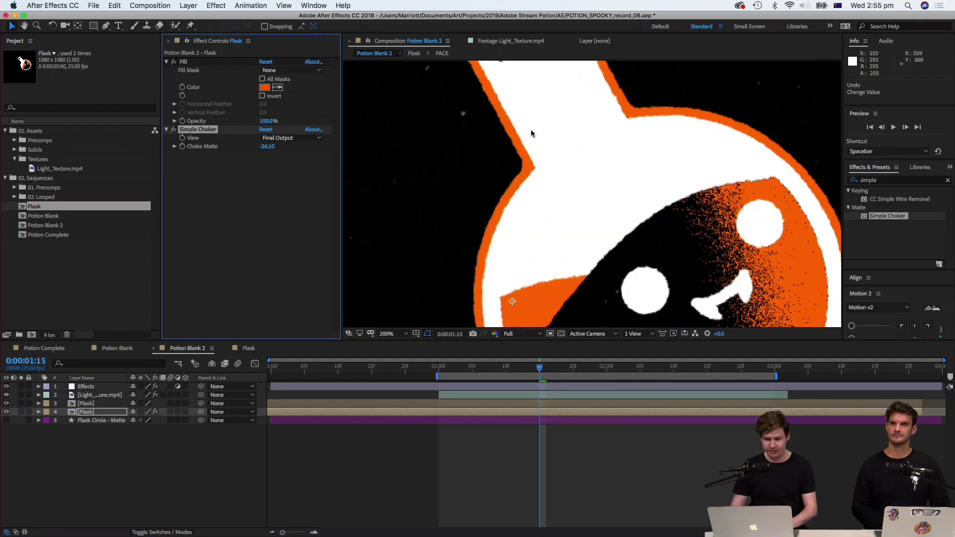
{"action": "left_click_drag", "start_coordinate": [263, 146], "coordinate": [10, 143]}
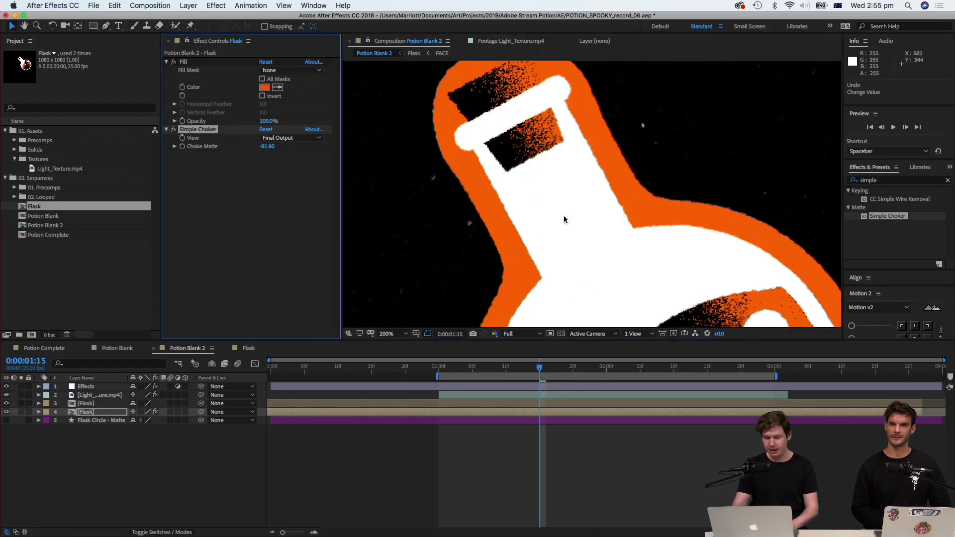
Preview the outlined flask animation in Potion Blank 2 and stop playback at 0:00:01:23.
{"action": "scroll", "coordinate": [564, 219], "scroll_direction": "down", "scroll_amount": 4}
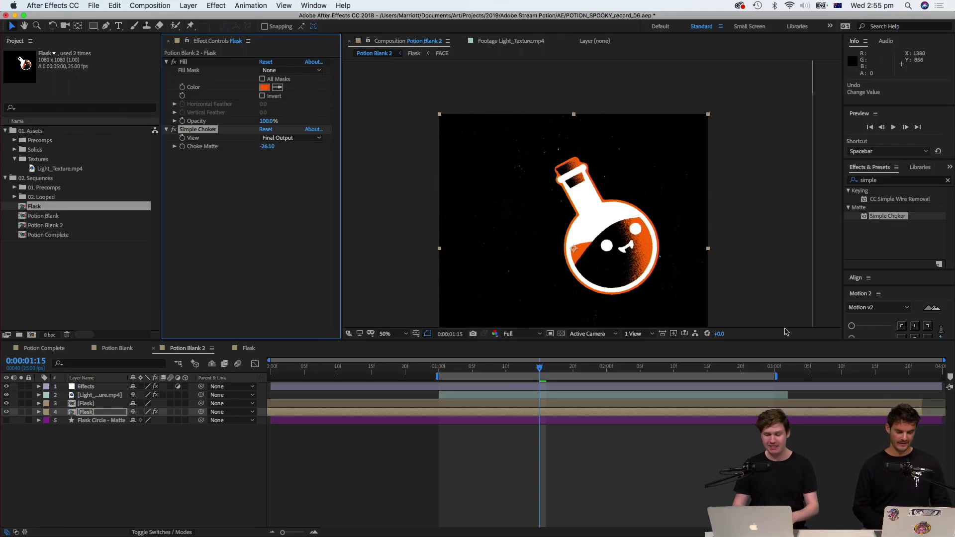
{"action": "key", "text": "space"}
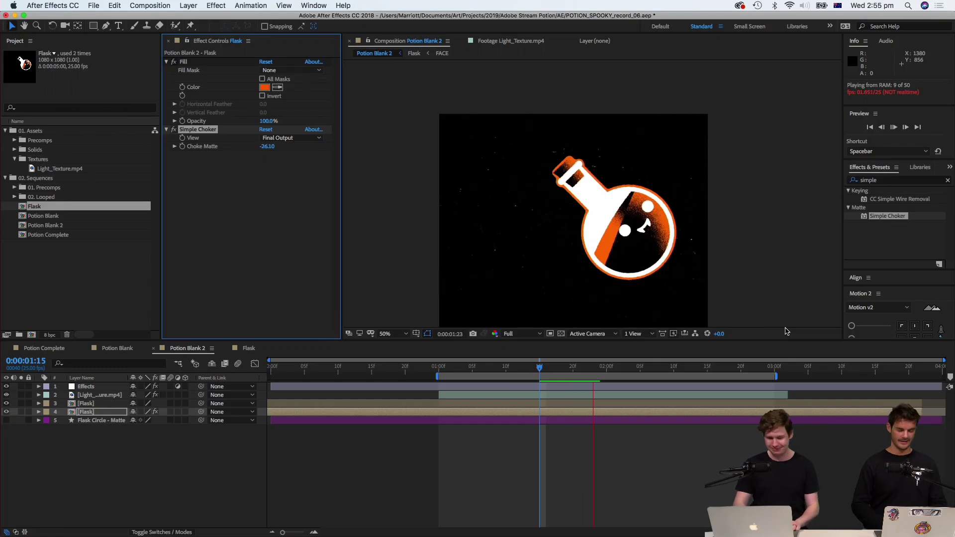
{"action": "key", "text": "space"}
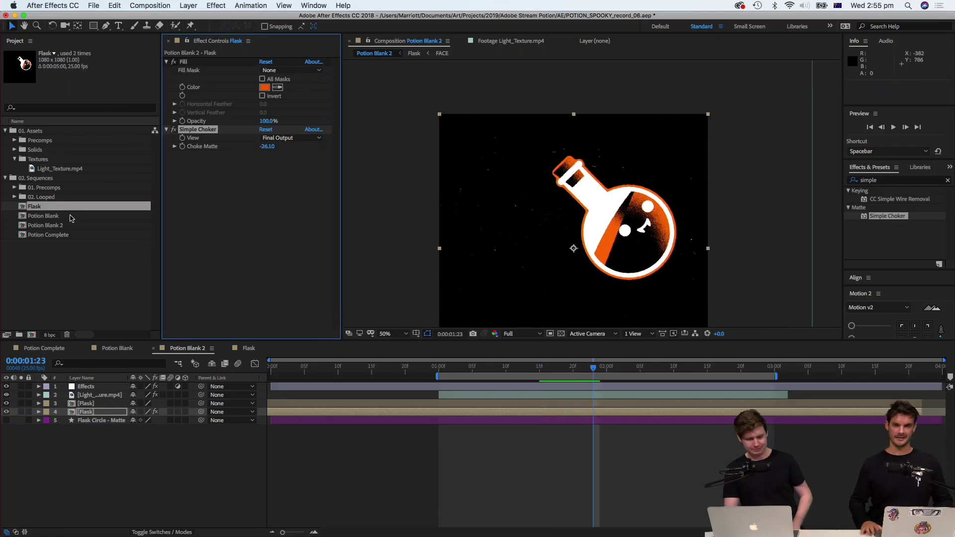